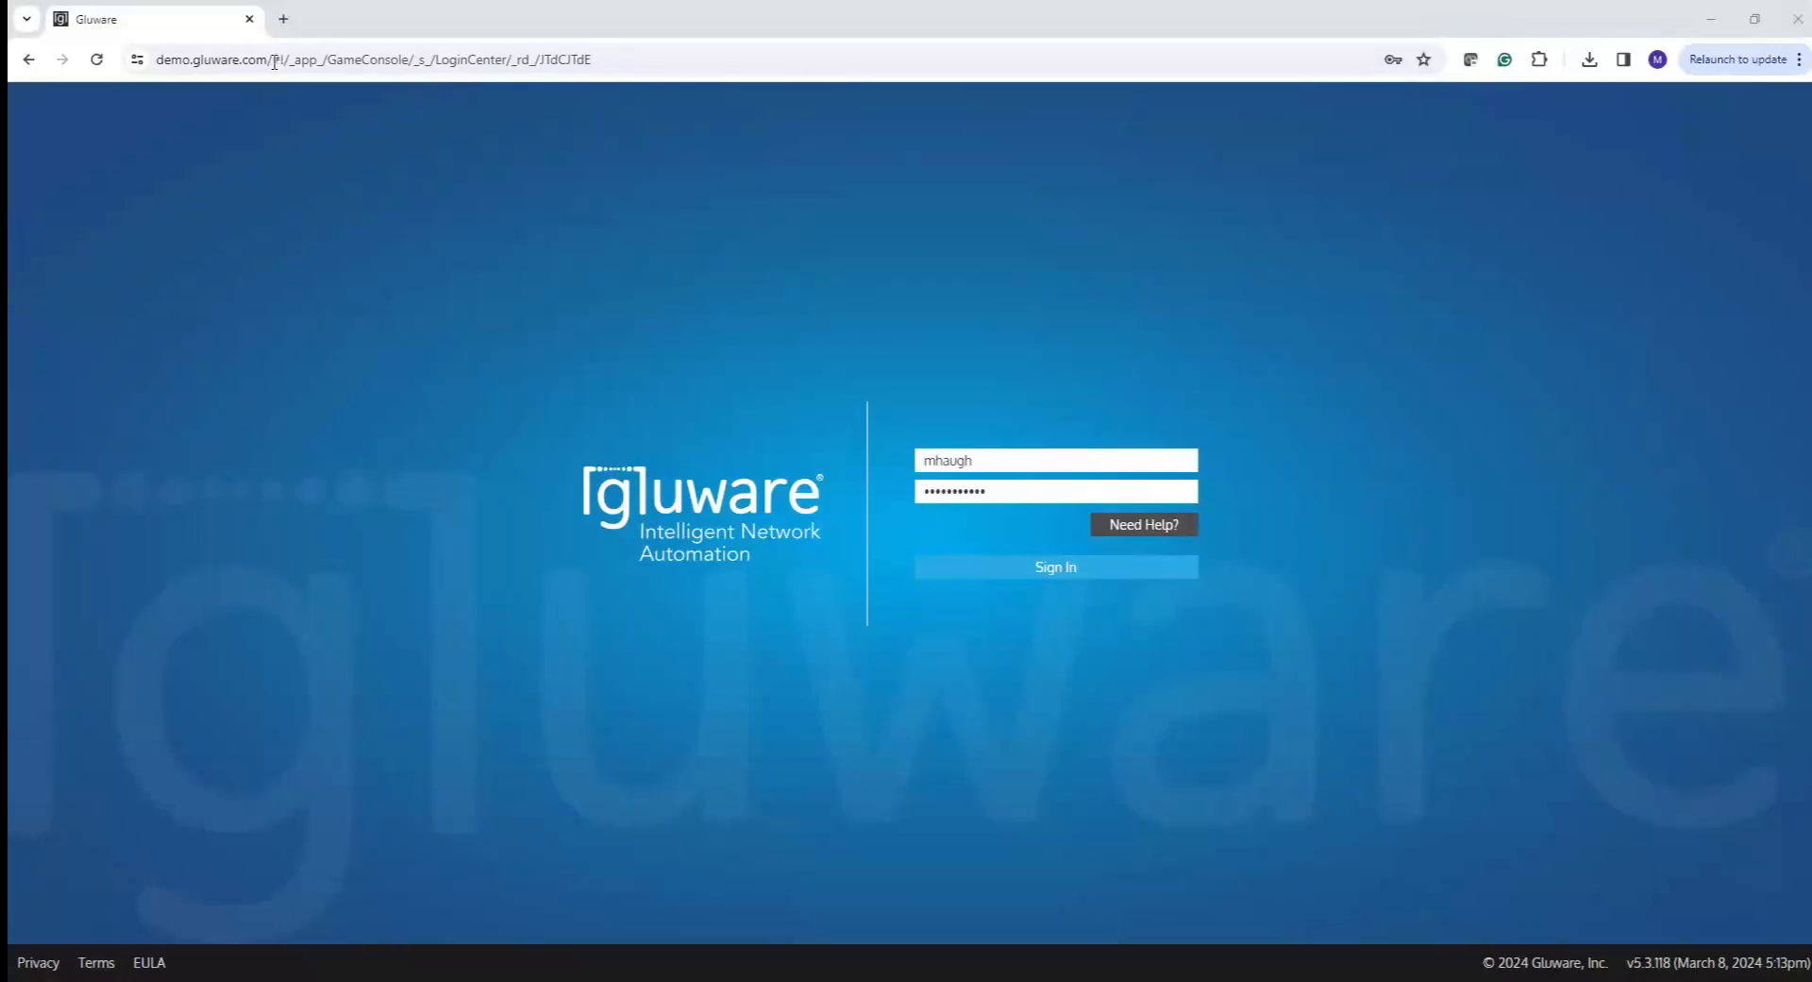
# - Sign in to Gluware and open the OS Management dashboard for the Test-Drive-POD-4 workspace
pyautogui.moveTo(183, 58); pyautogui.dragTo(311, 60)
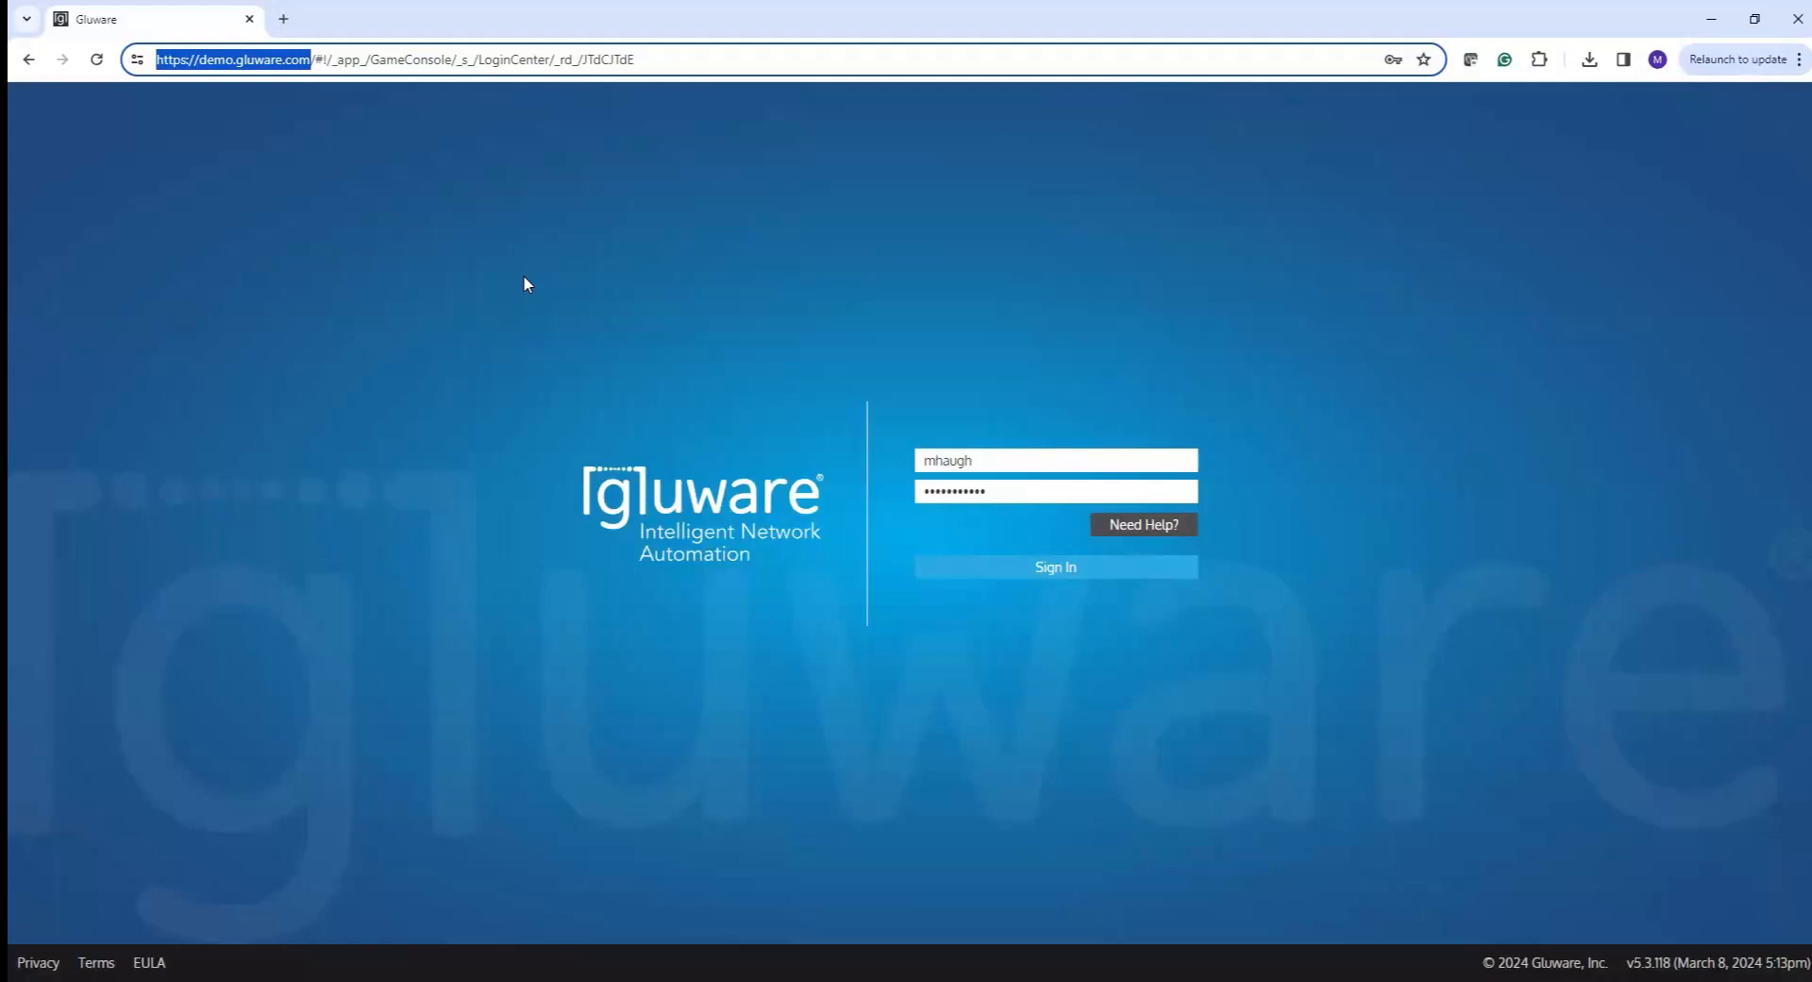
pyautogui.click(969, 572)
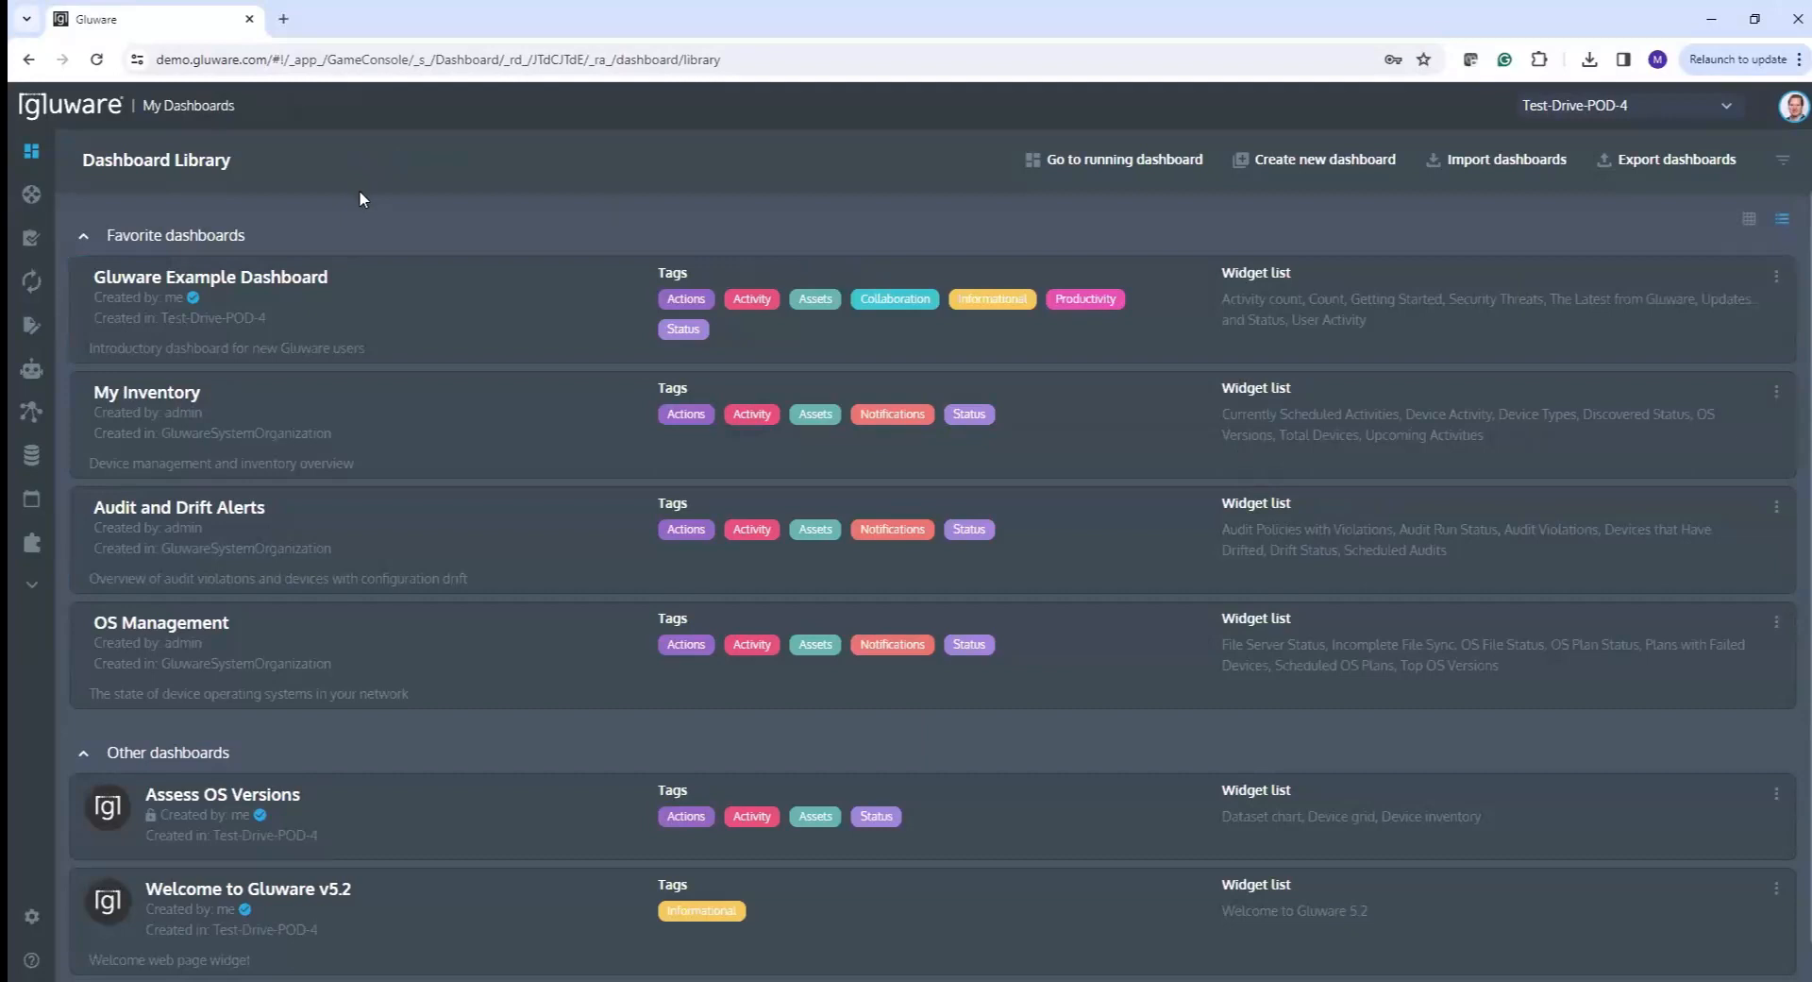
pyautogui.click(439, 641)
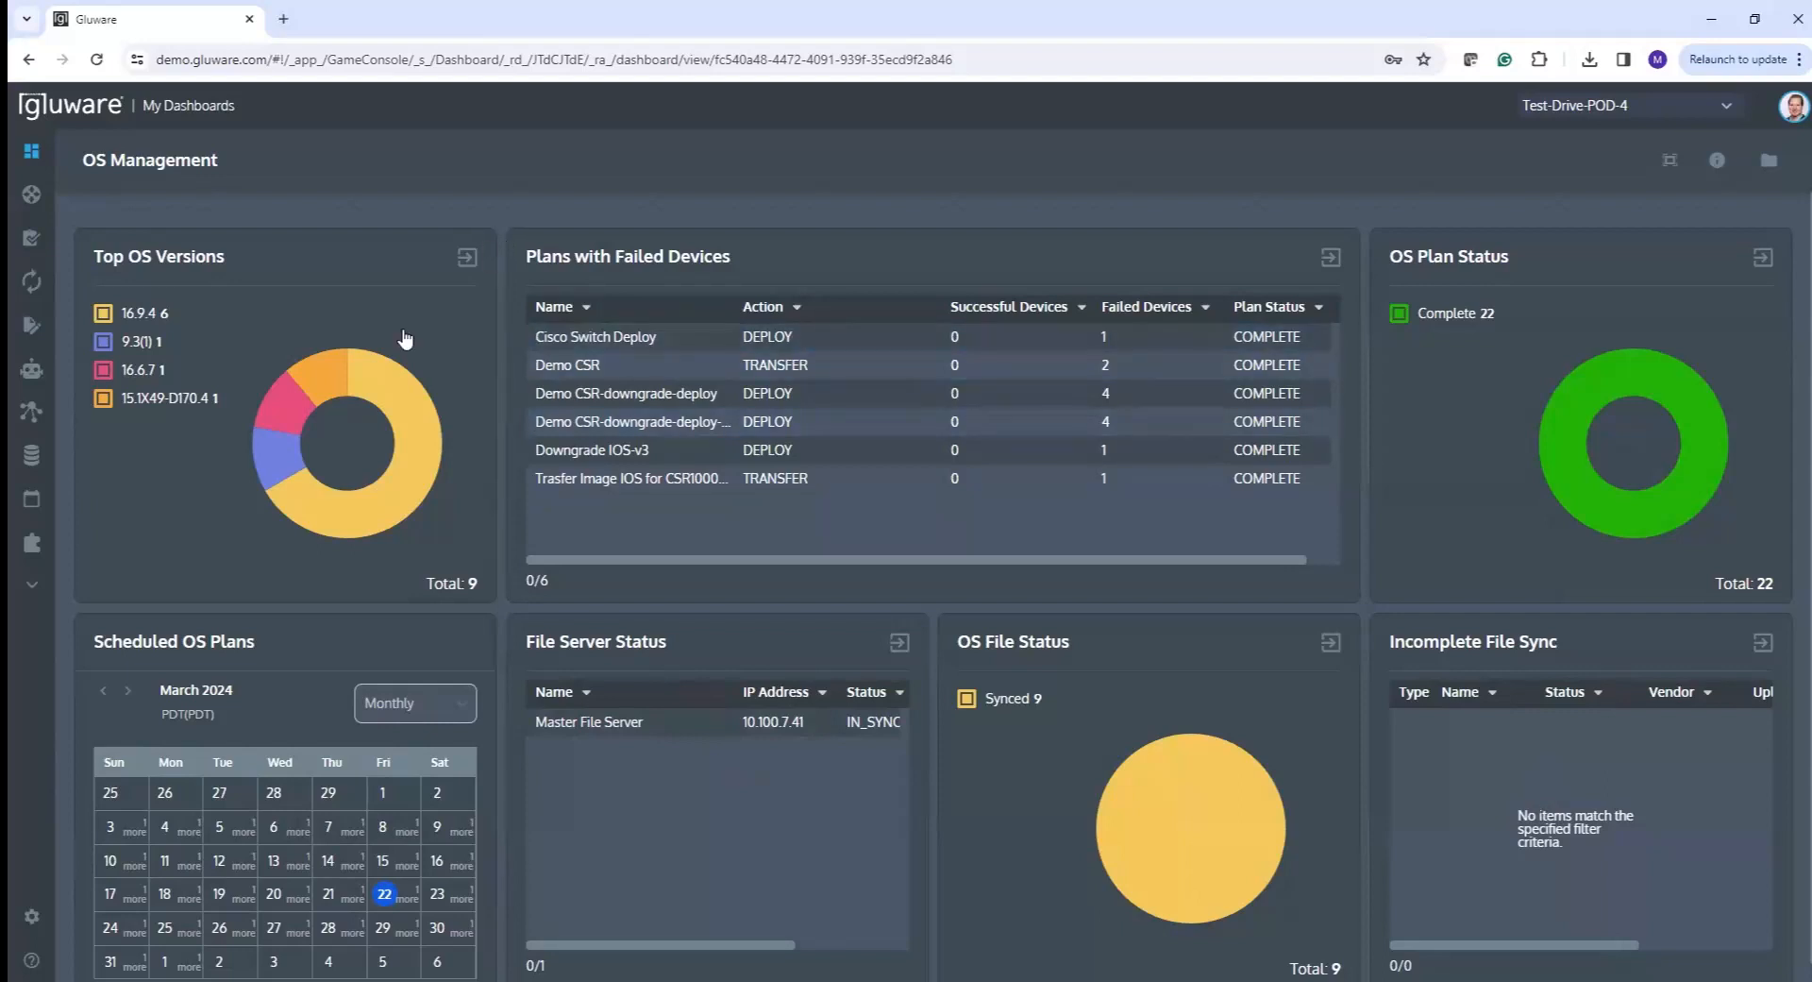
# - Go to OS Manager > Devices to list the nine Cisco devices in Device Explorer
pyautogui.moveTo(19, 587)
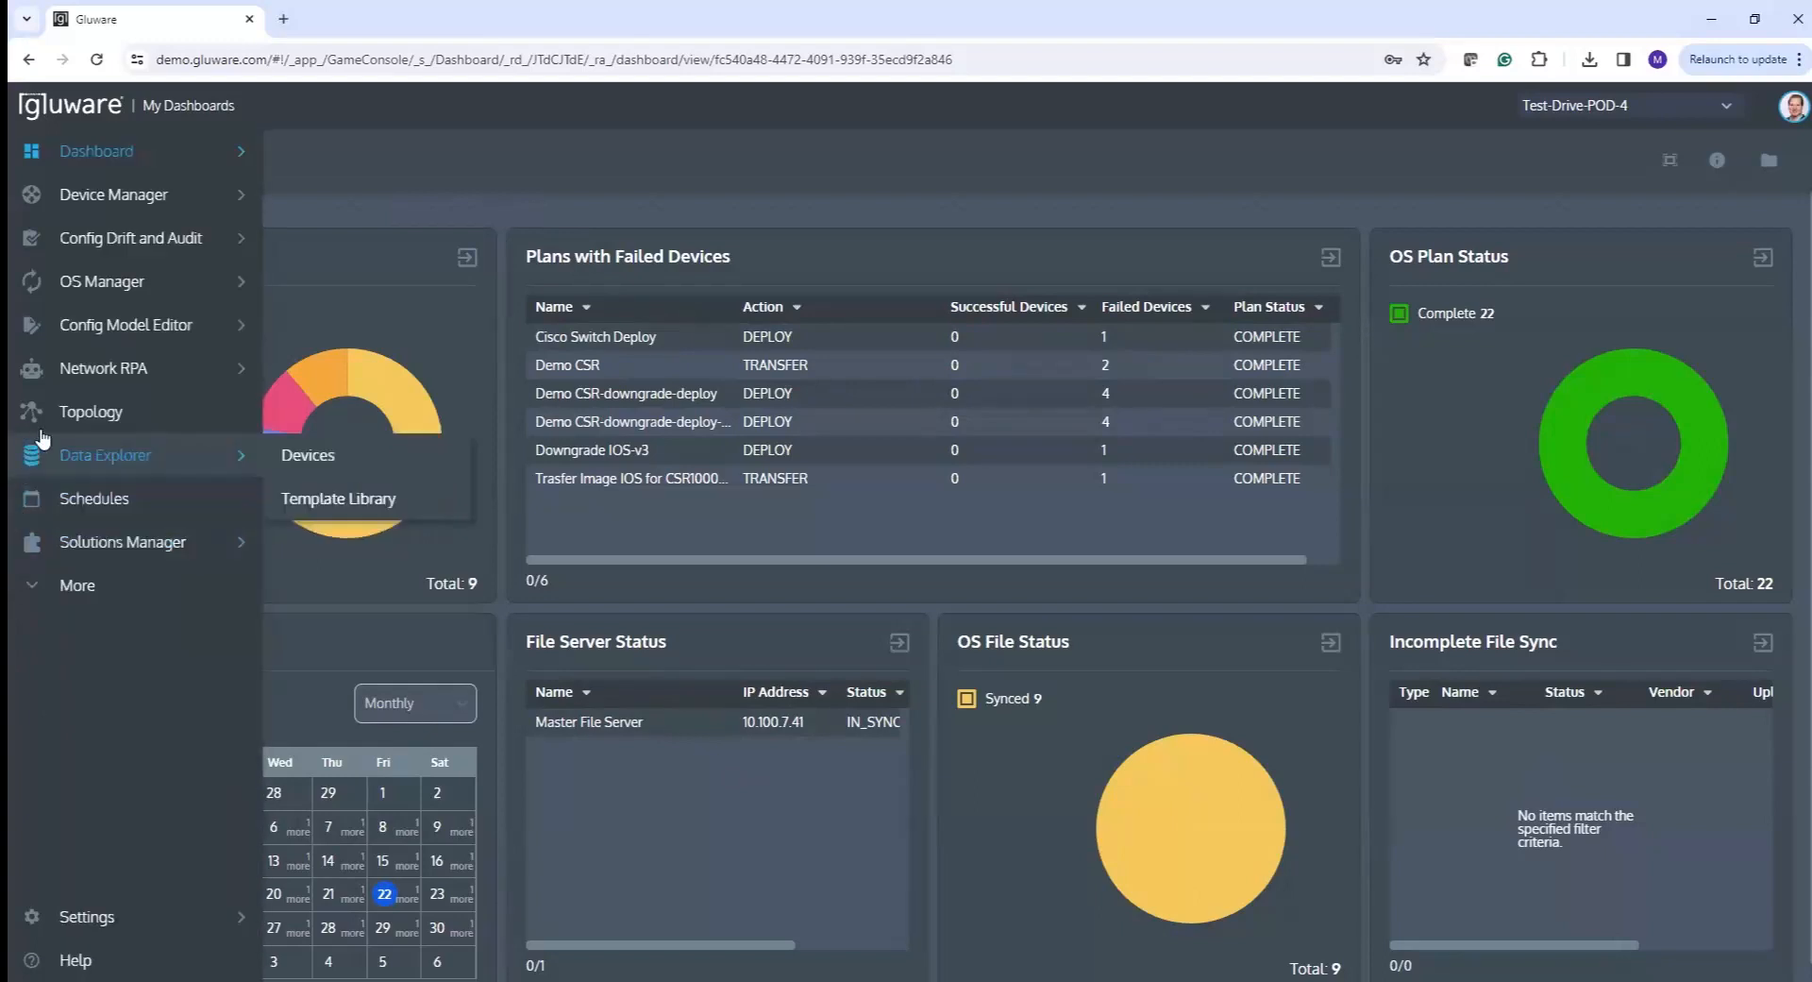
pyautogui.moveTo(75, 284)
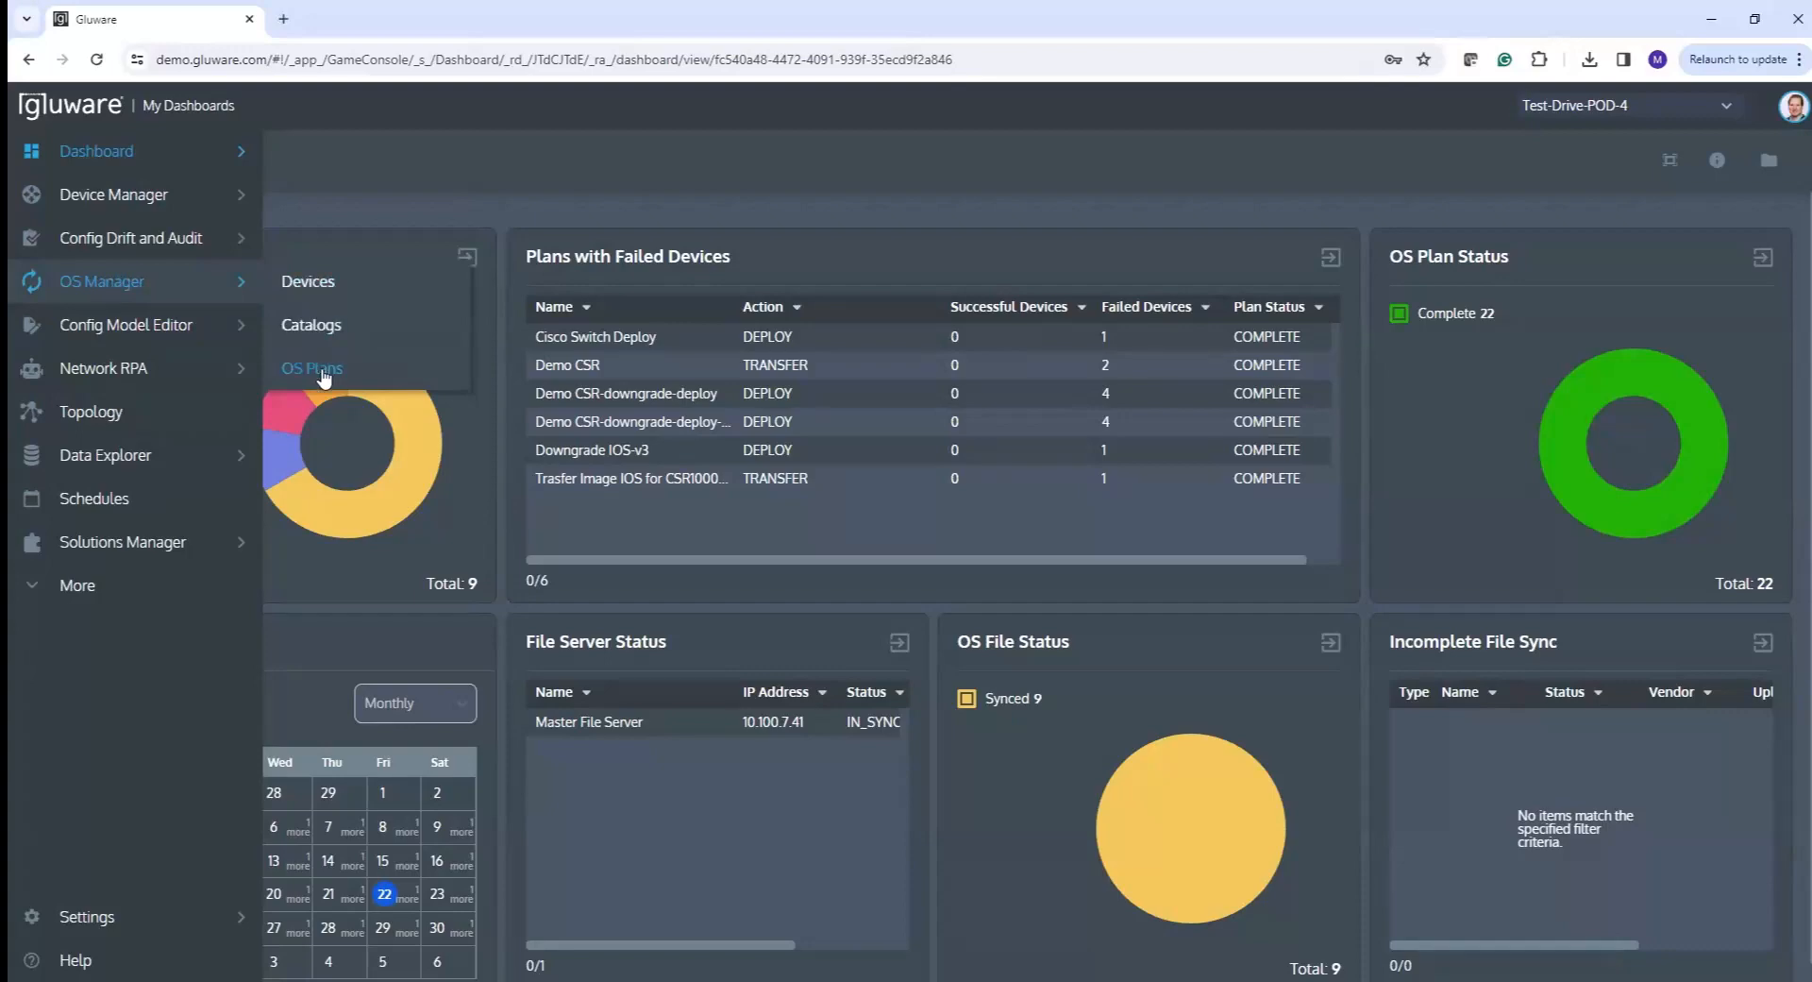
pyautogui.click(311, 283)
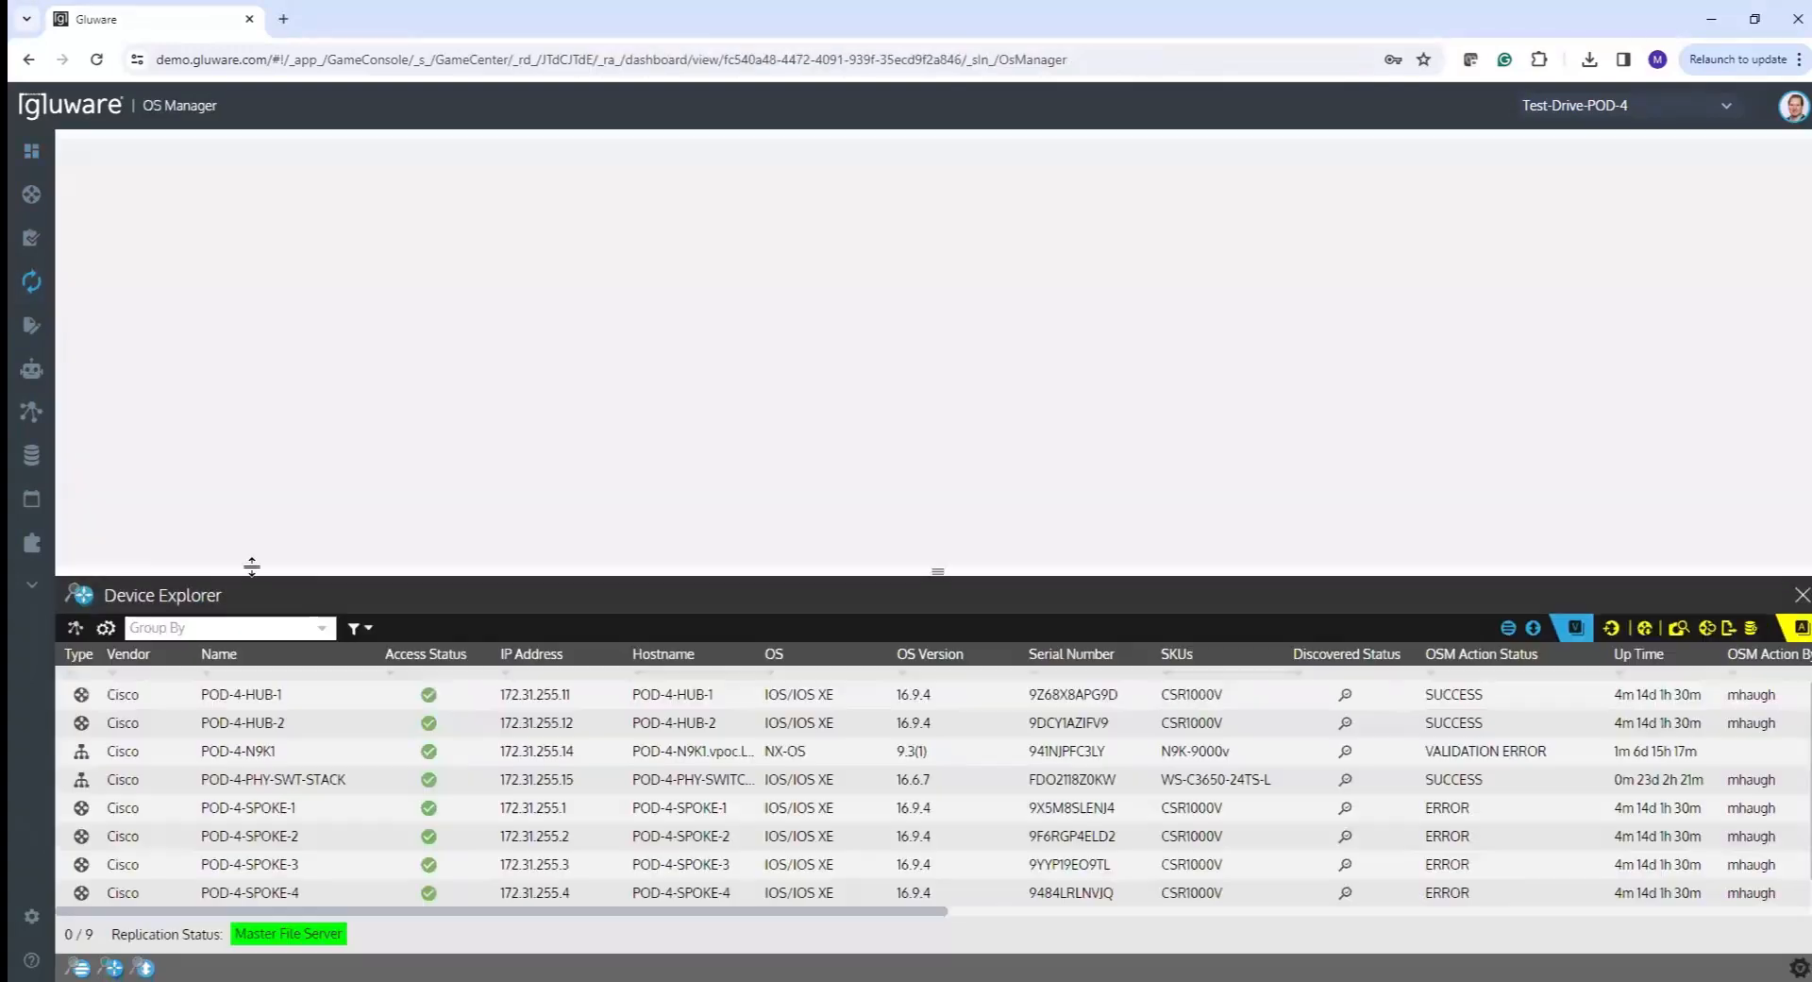
pyautogui.moveTo(251, 565); pyautogui.dragTo(286, 423)
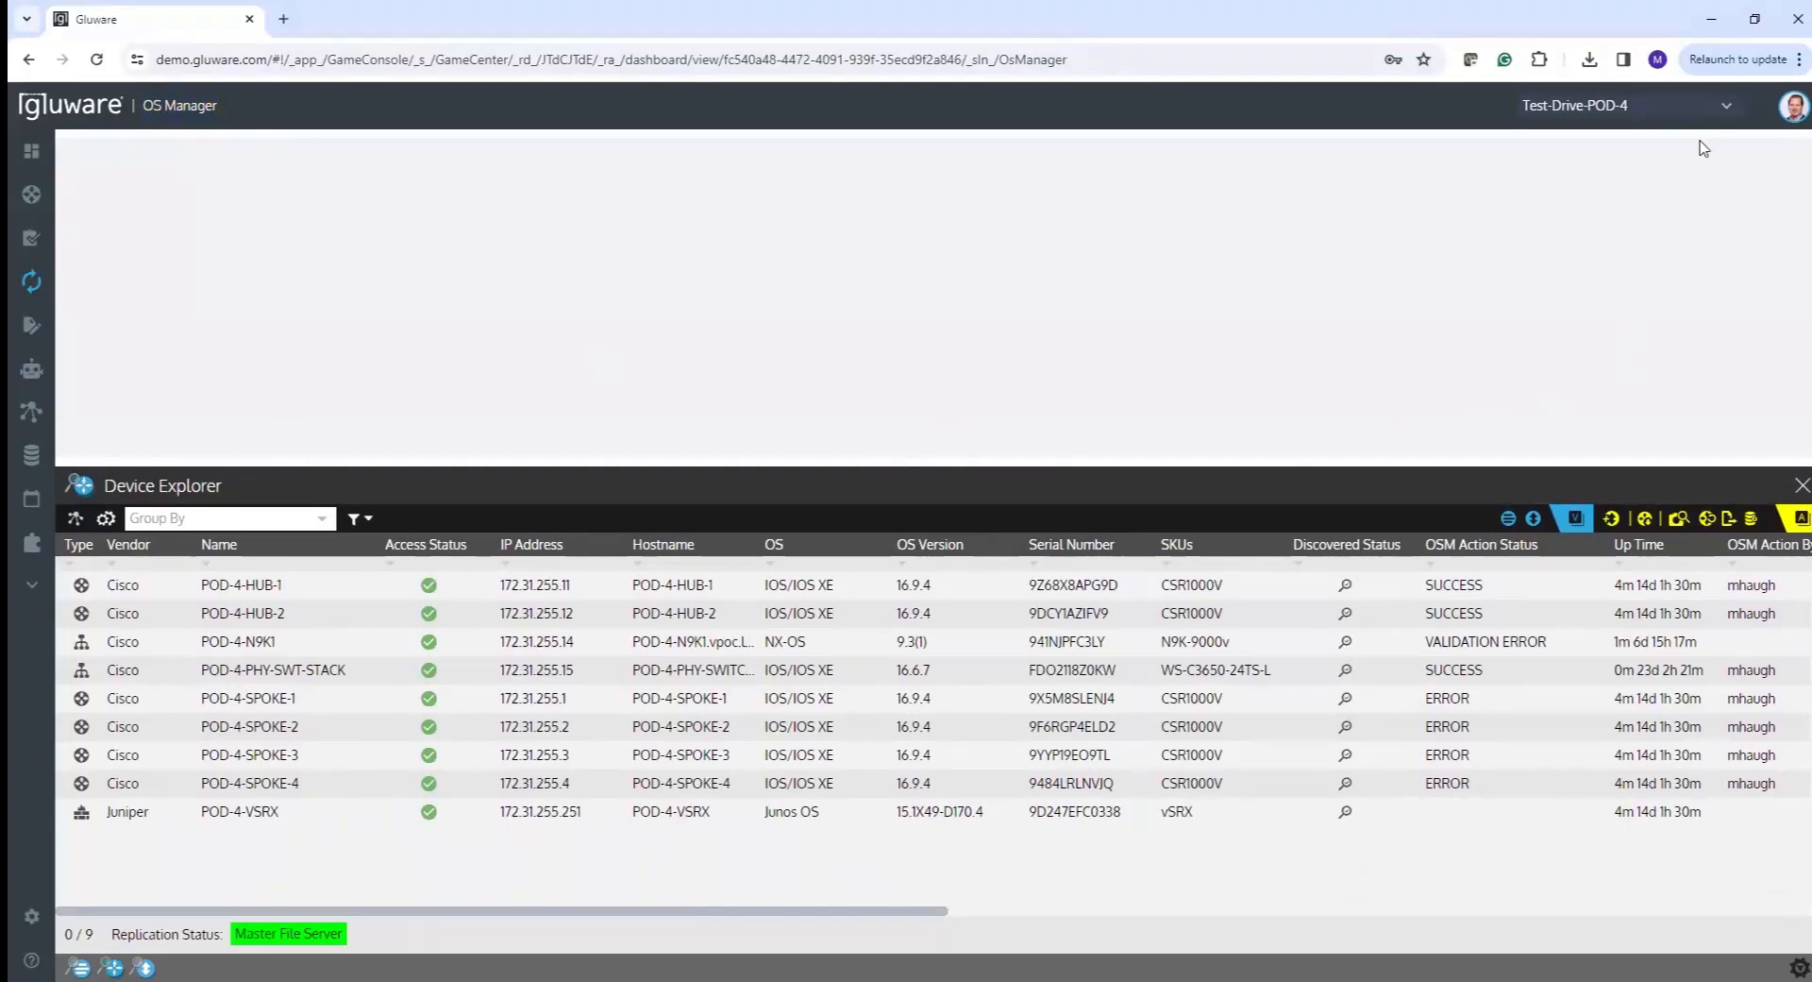
pyautogui.click(1727, 109)
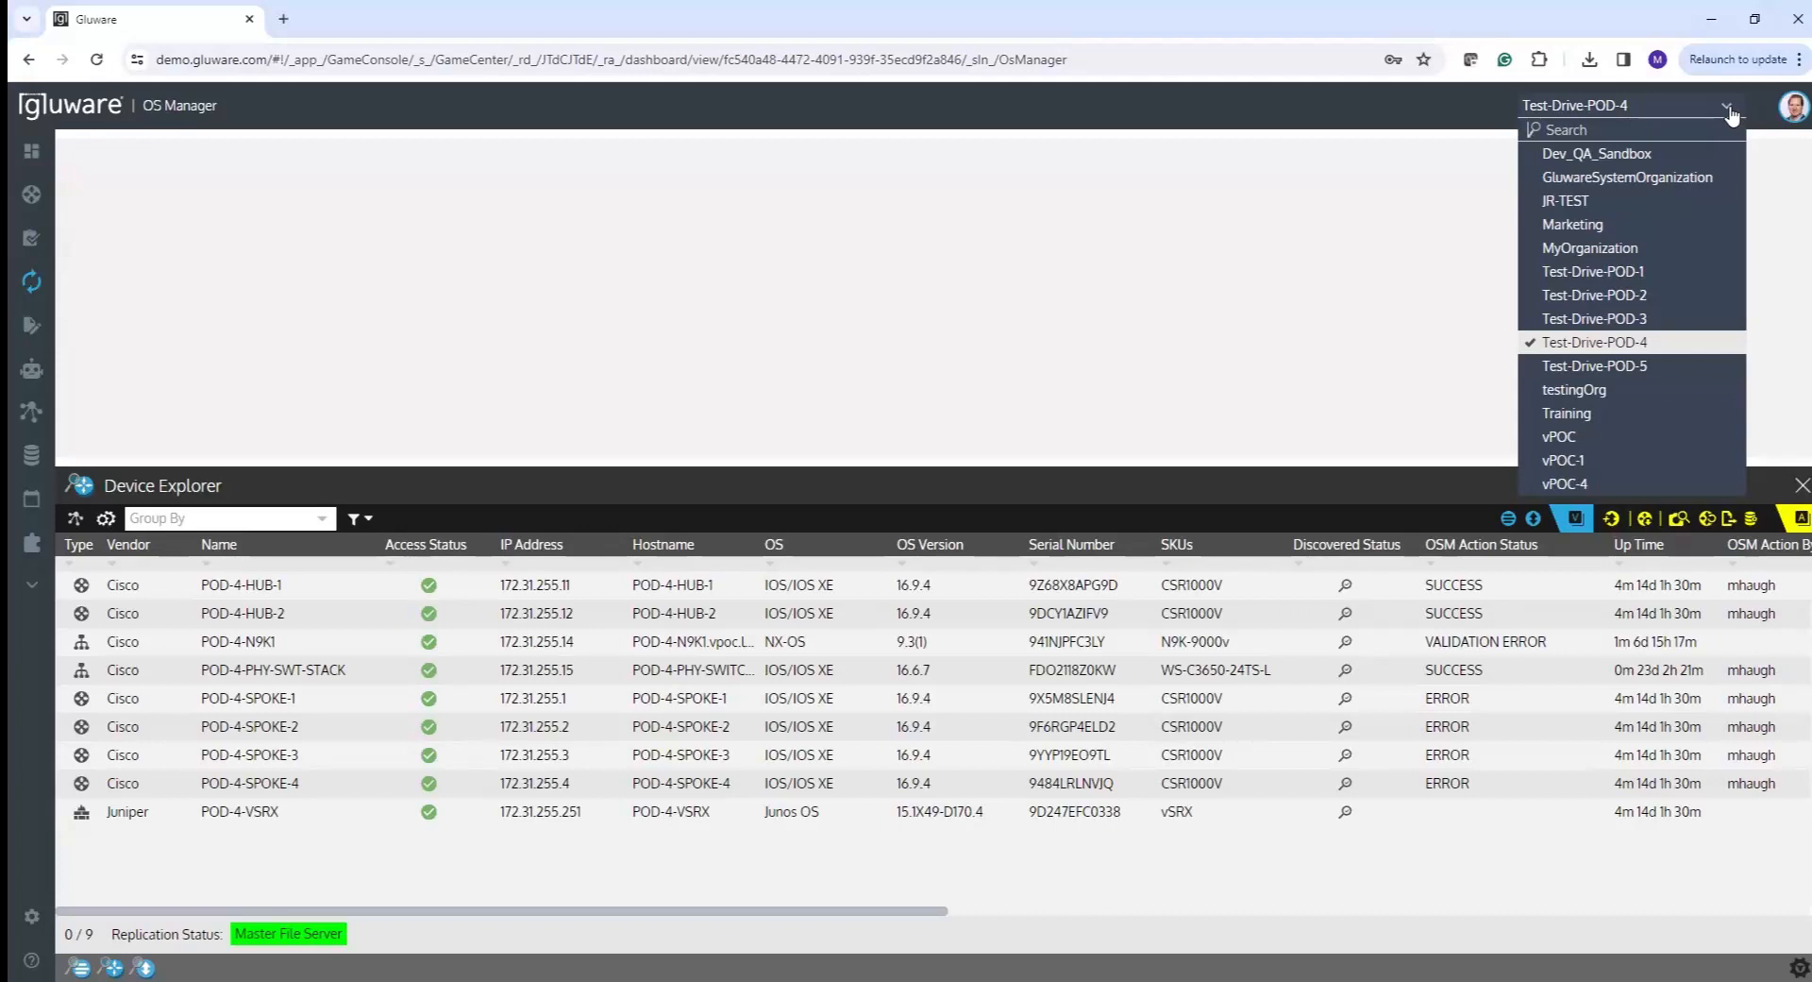
pyautogui.click(1685, 345)
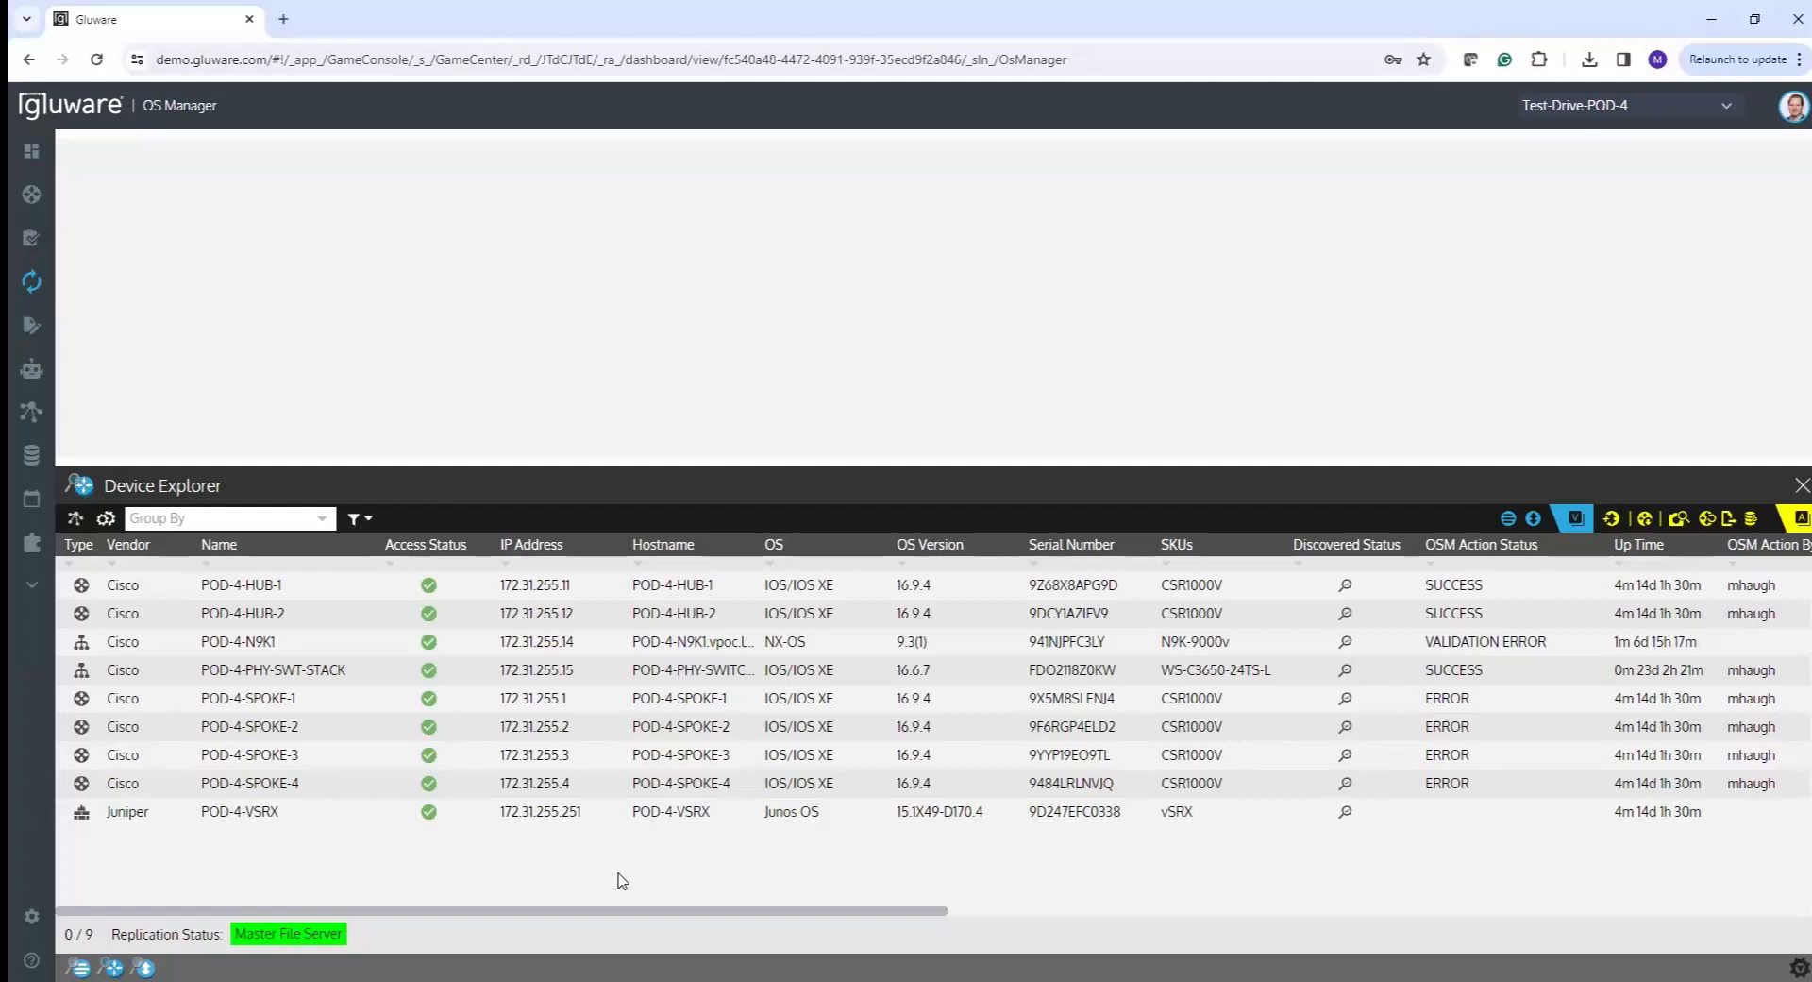
pyautogui.moveTo(59, 199)
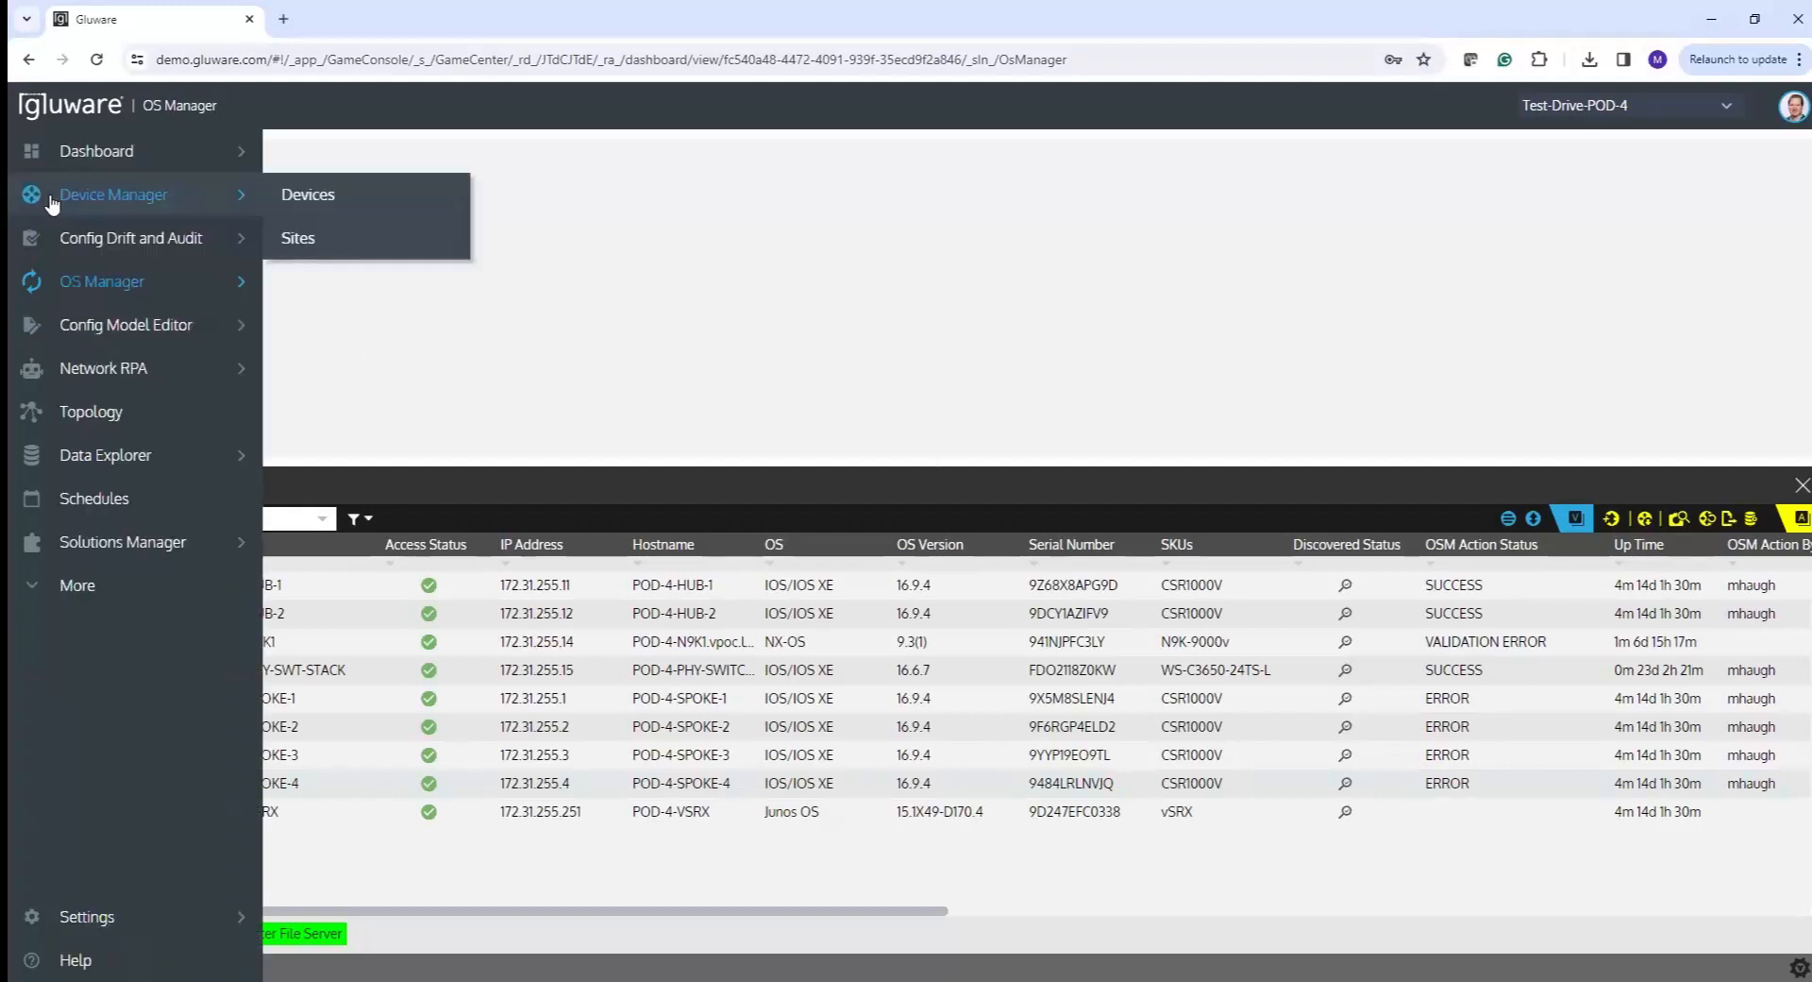
pyautogui.moveTo(71, 241)
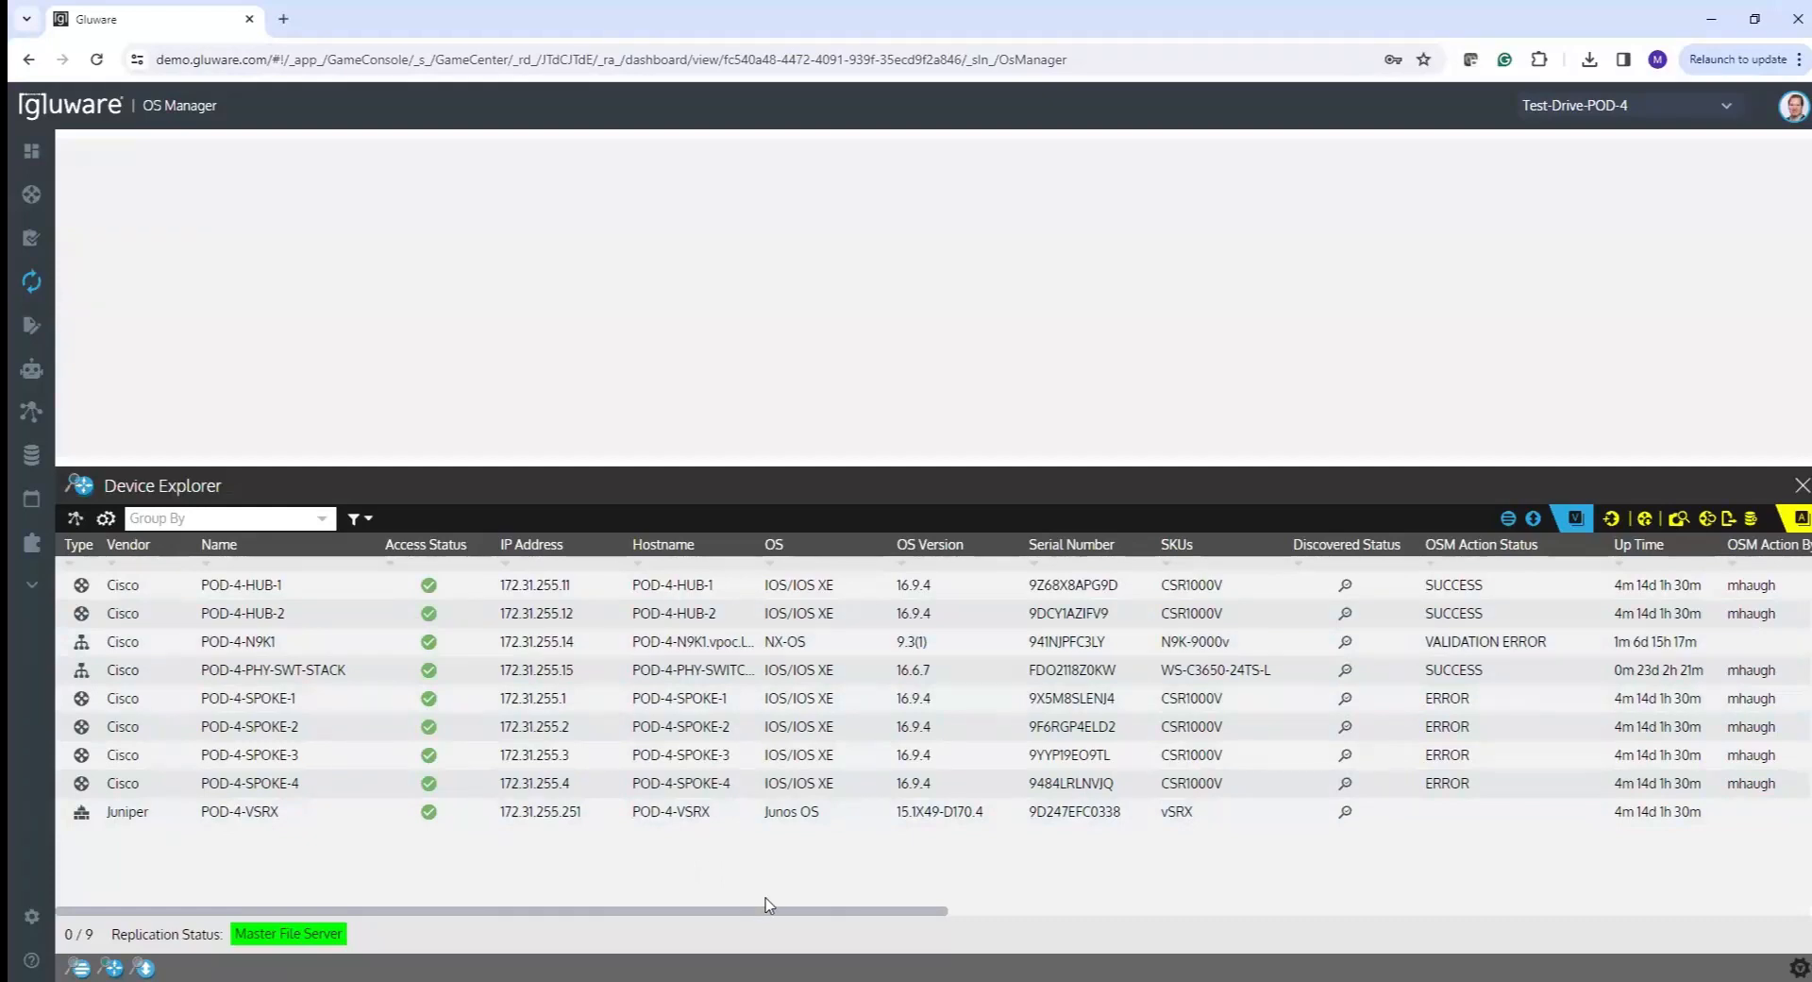
pyautogui.moveTo(768, 914); pyautogui.dragTo(1033, 937)
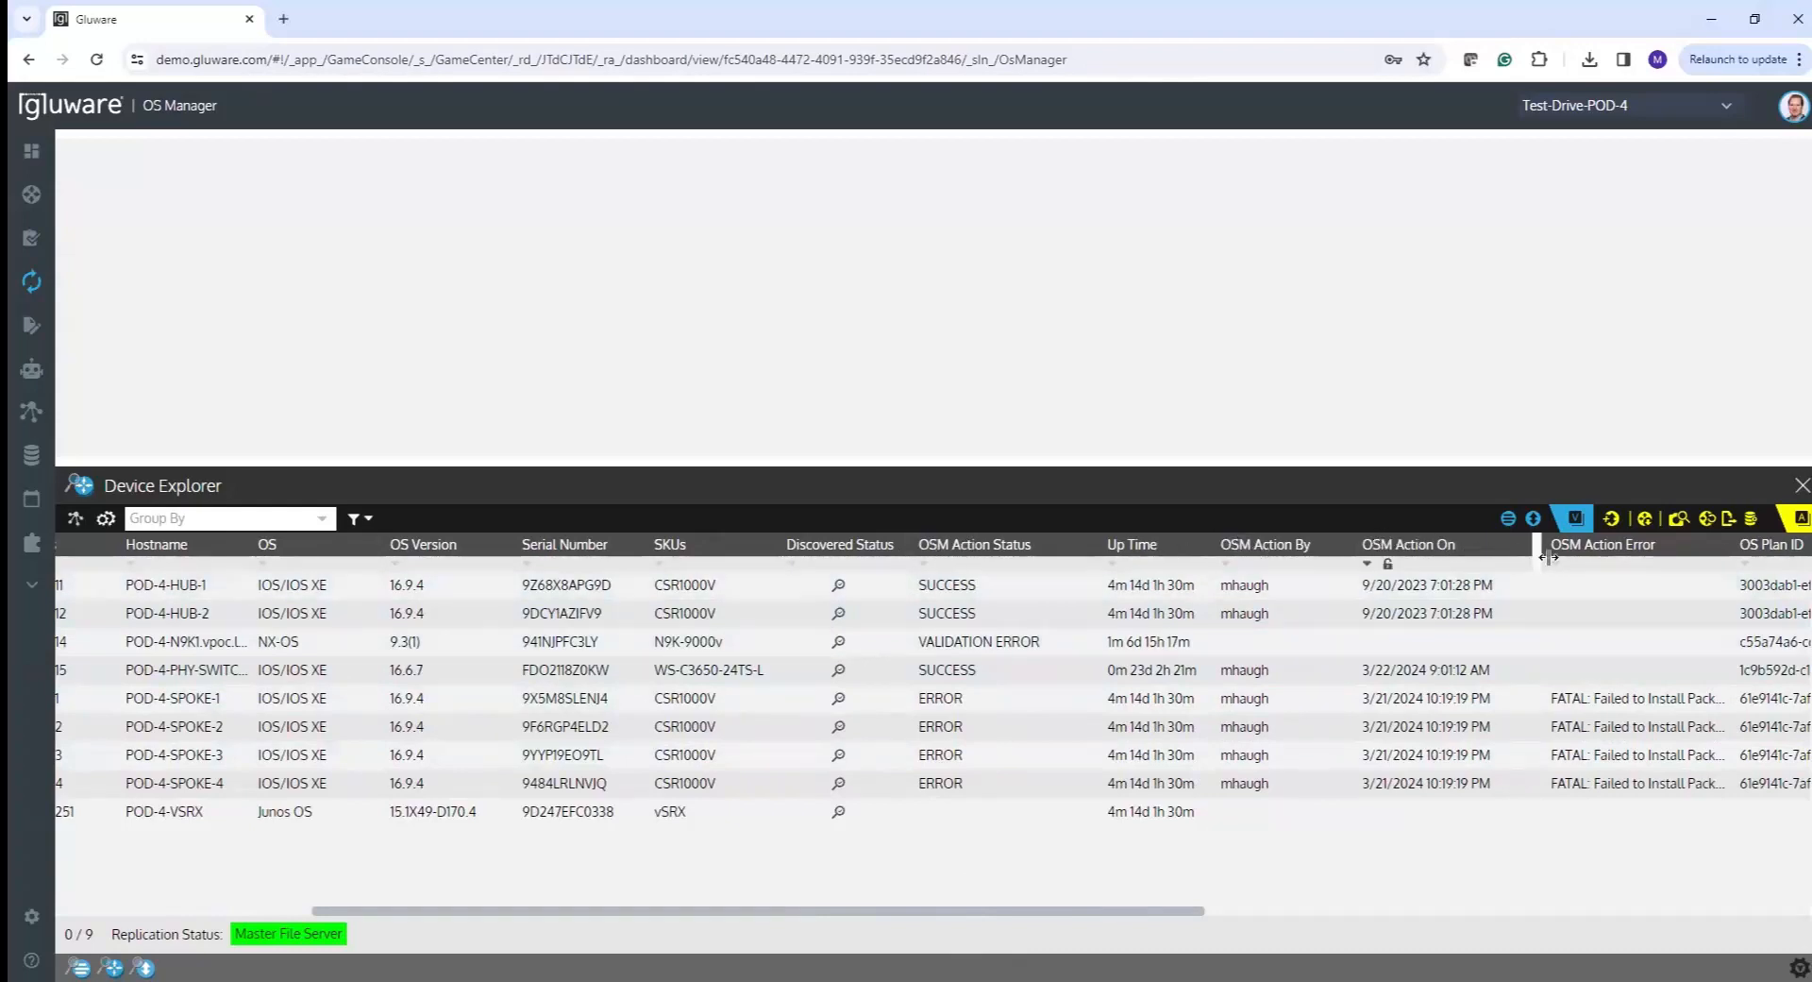
pyautogui.moveTo(972, 912); pyautogui.dragTo(567, 955)
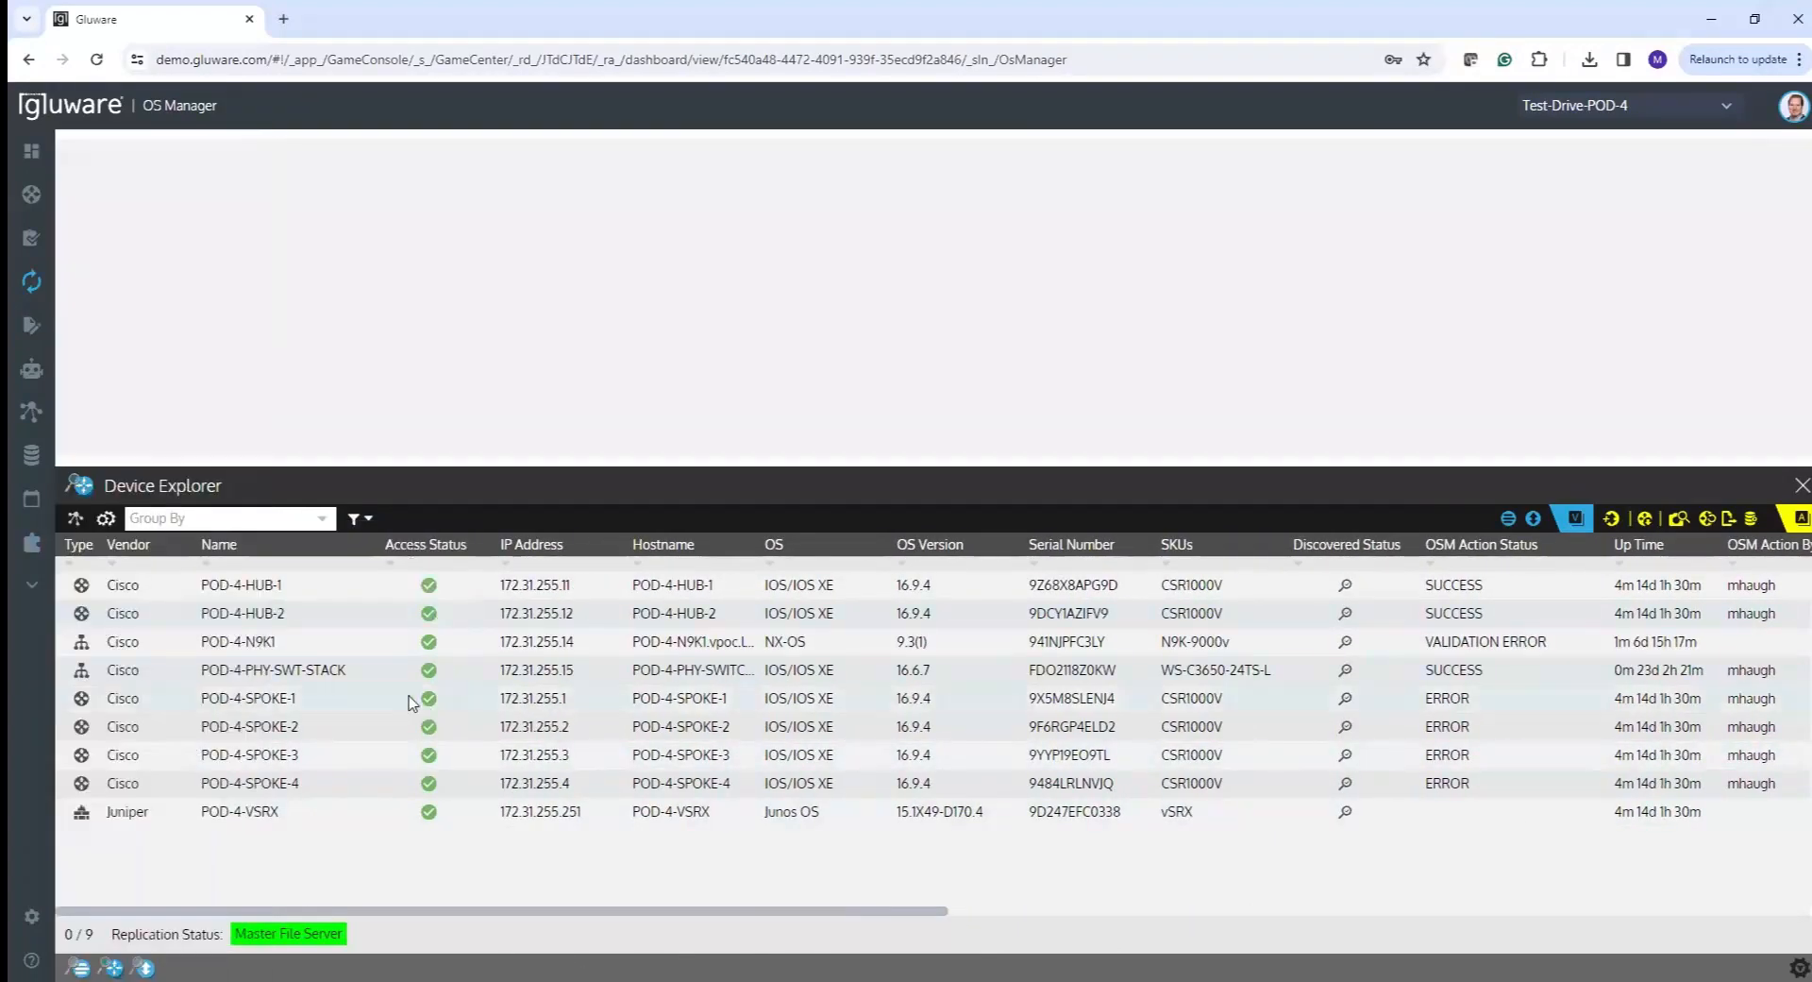
pyautogui.click(105, 519)
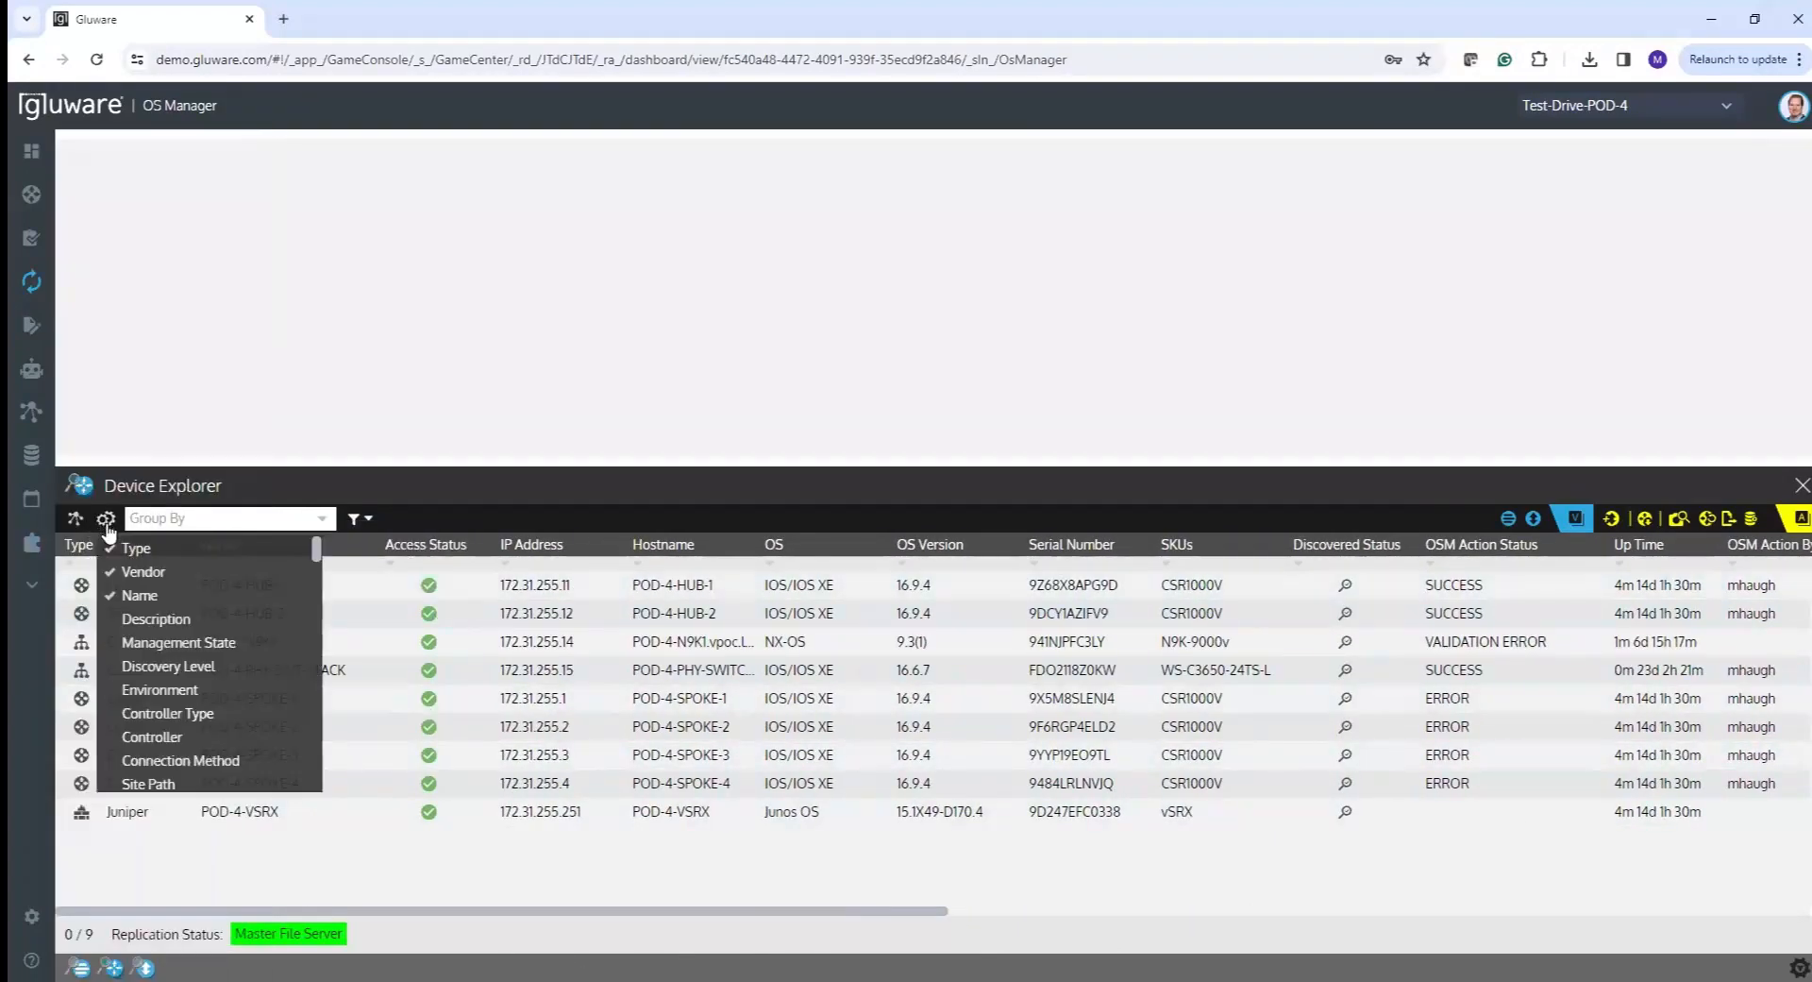
pyautogui.moveTo(316, 557)
pyautogui.mouseDown()
pyautogui.moveTo(318, 628)
pyautogui.moveTo(319, 554)
pyautogui.mouseUp()
pyautogui.click(329, 870)
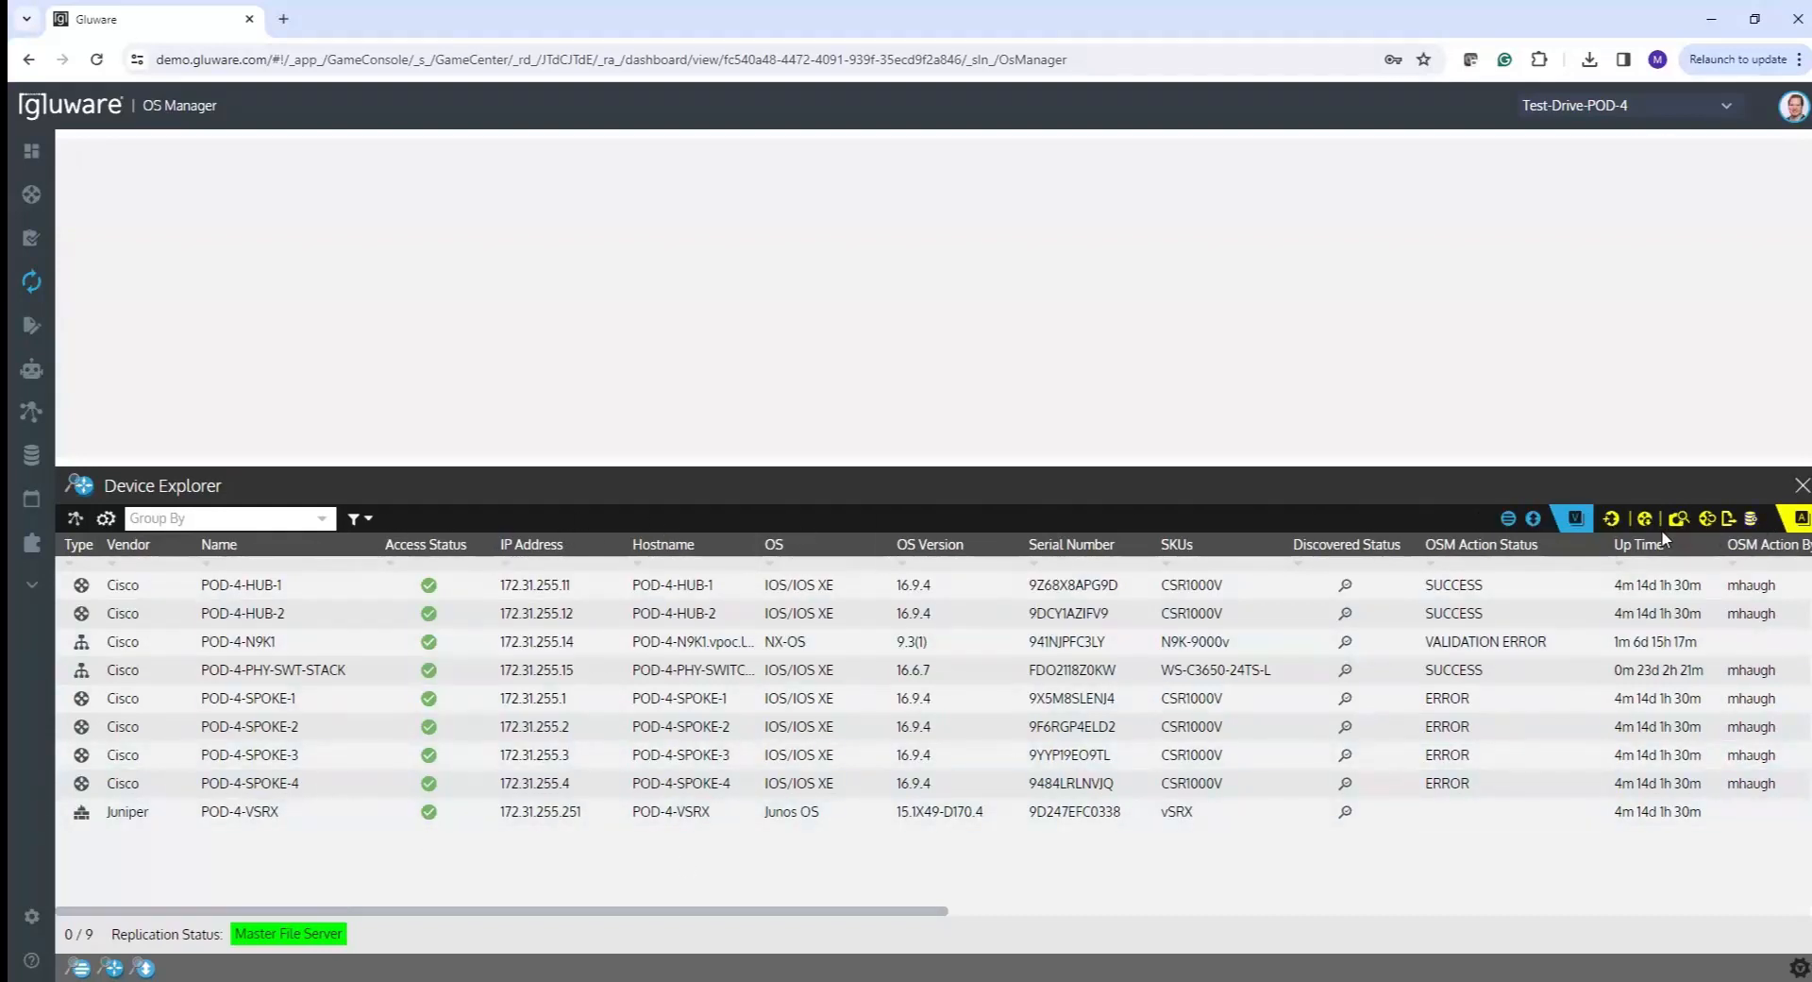
pyautogui.click(1508, 519)
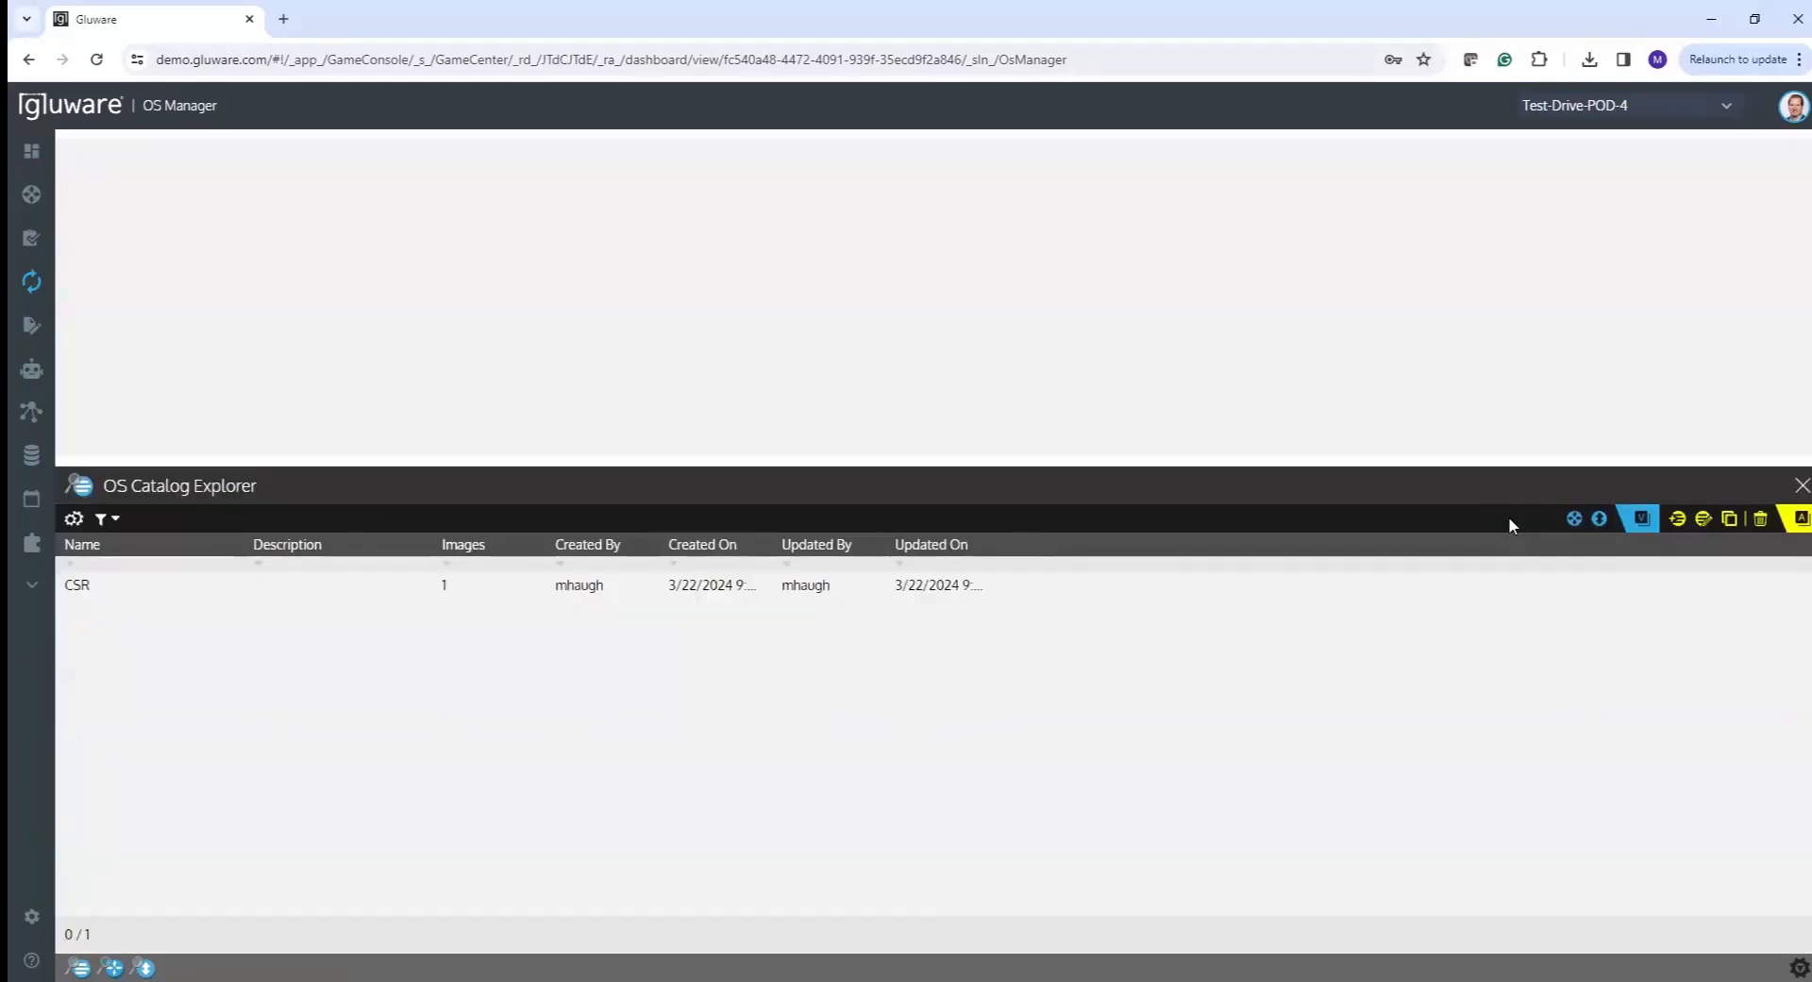
pyautogui.click(1599, 521)
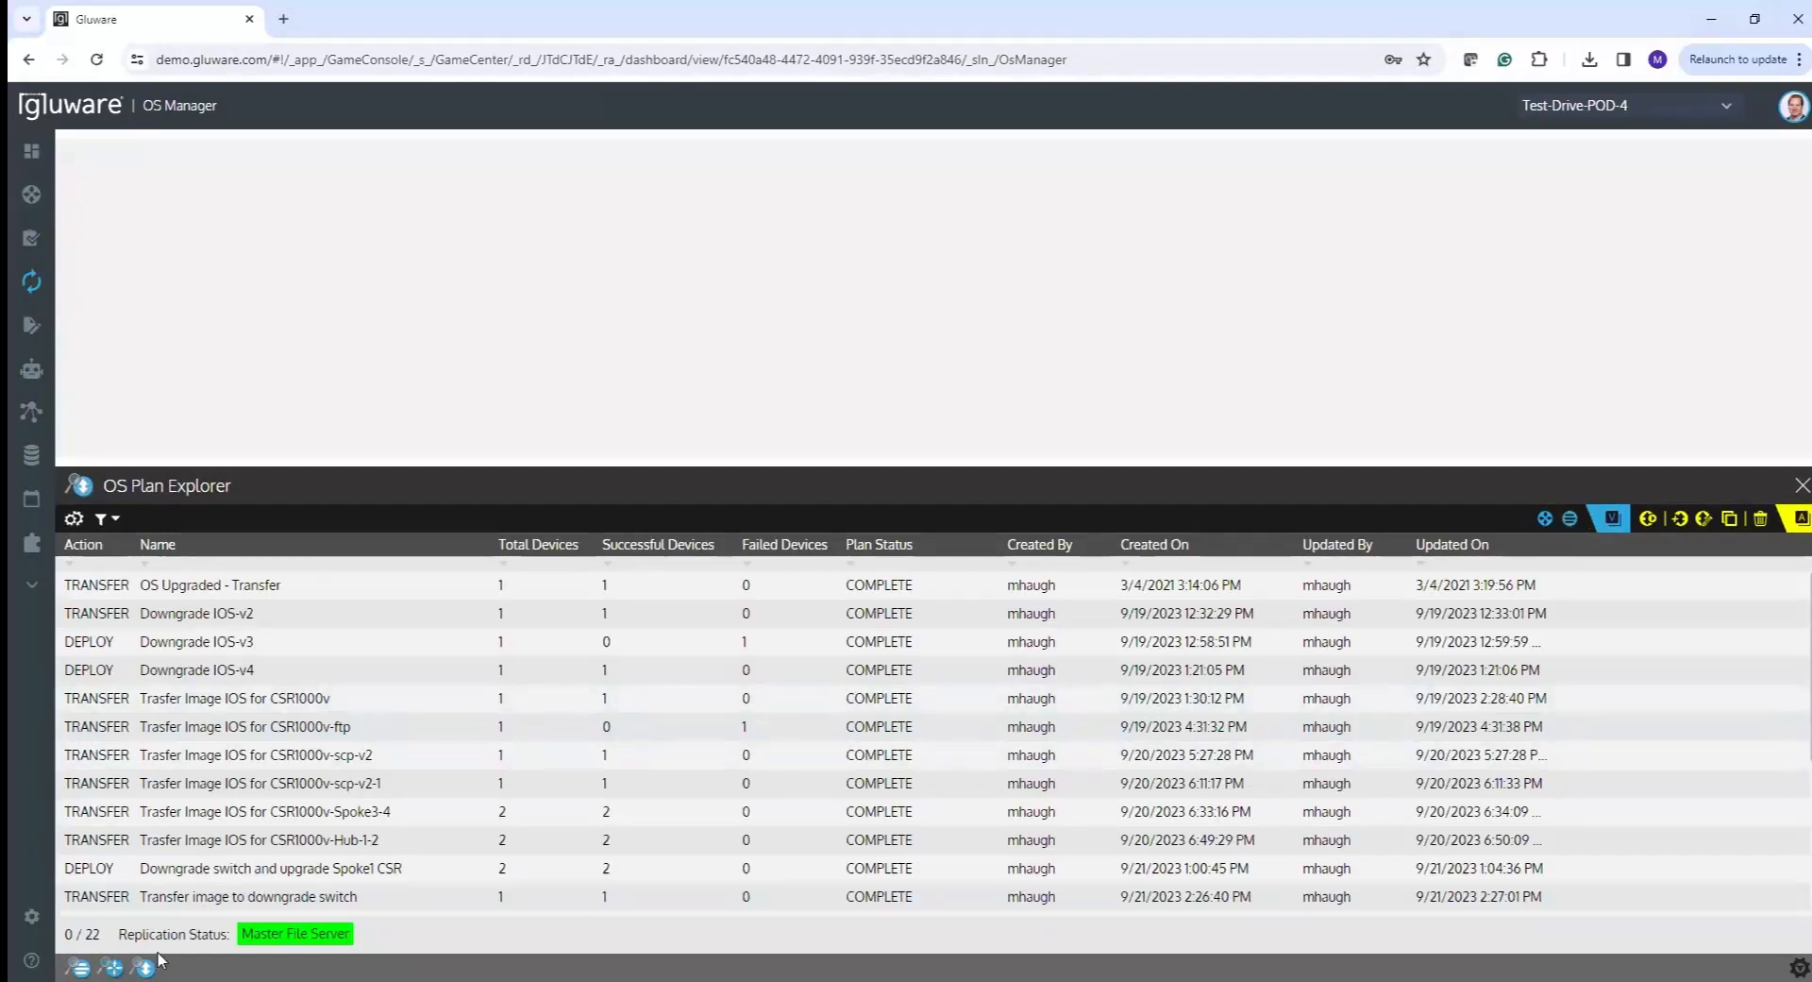
pyautogui.click(110, 963)
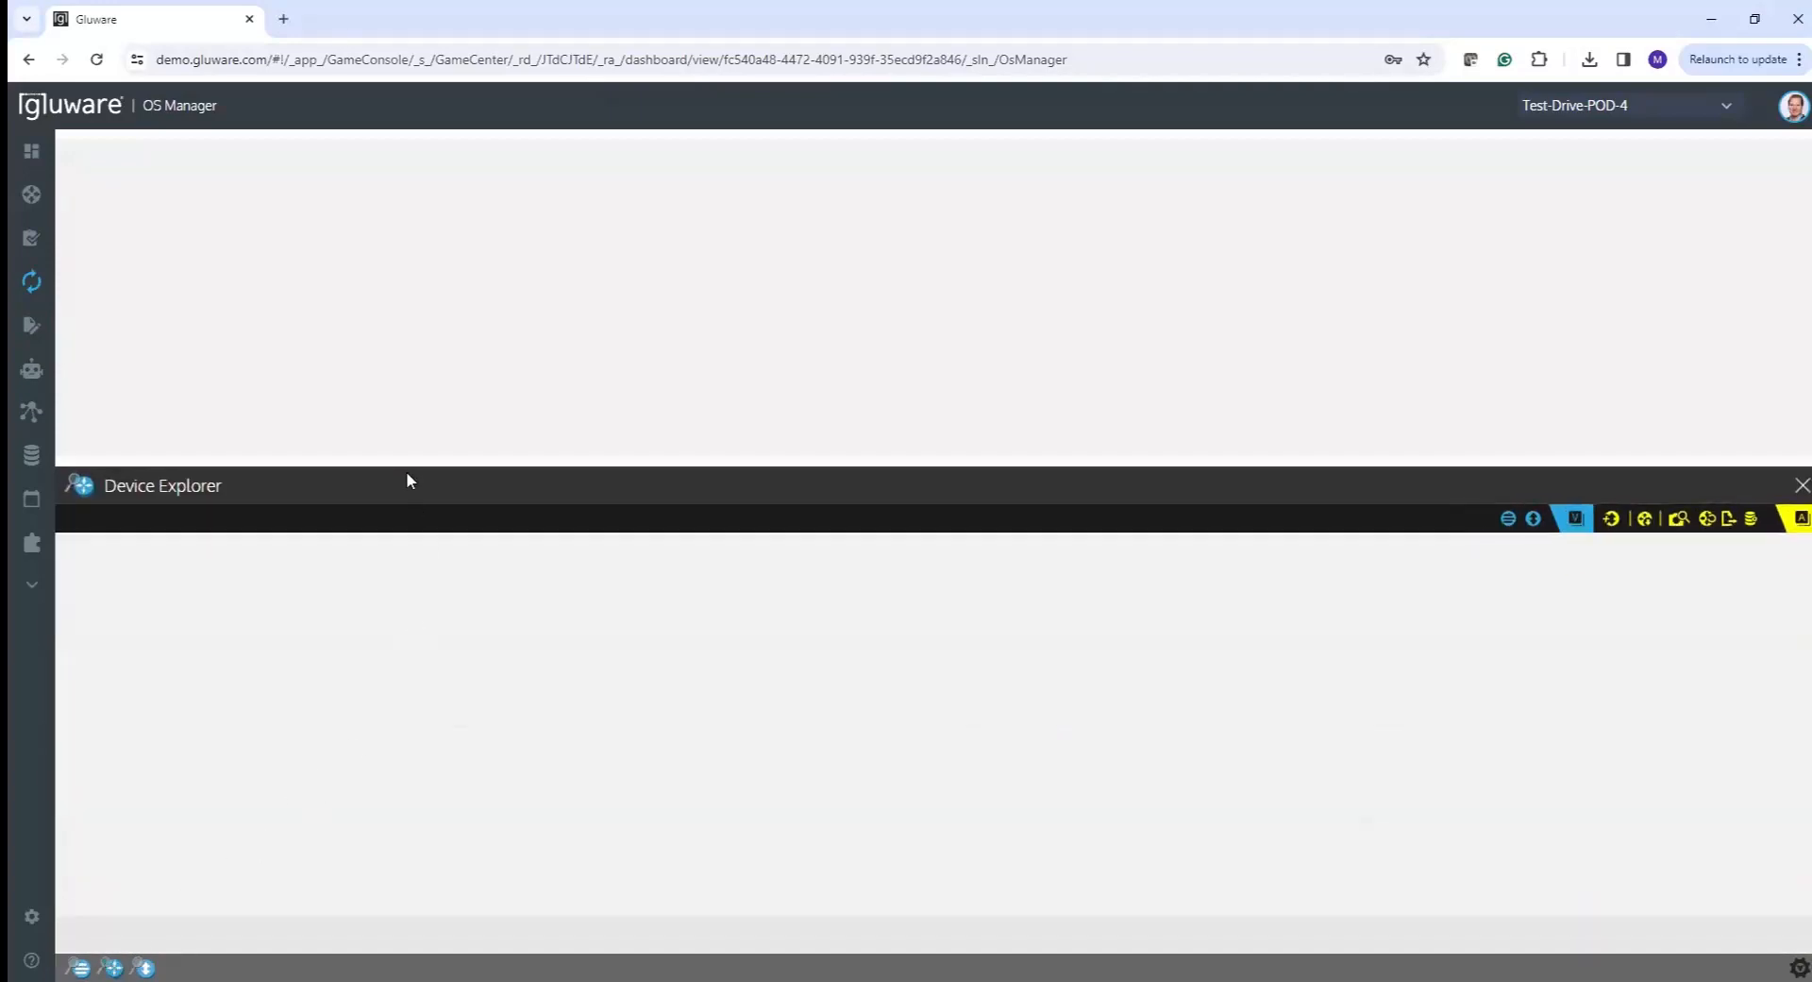
pyautogui.moveTo(395, 457); pyautogui.dragTo(393, 437)
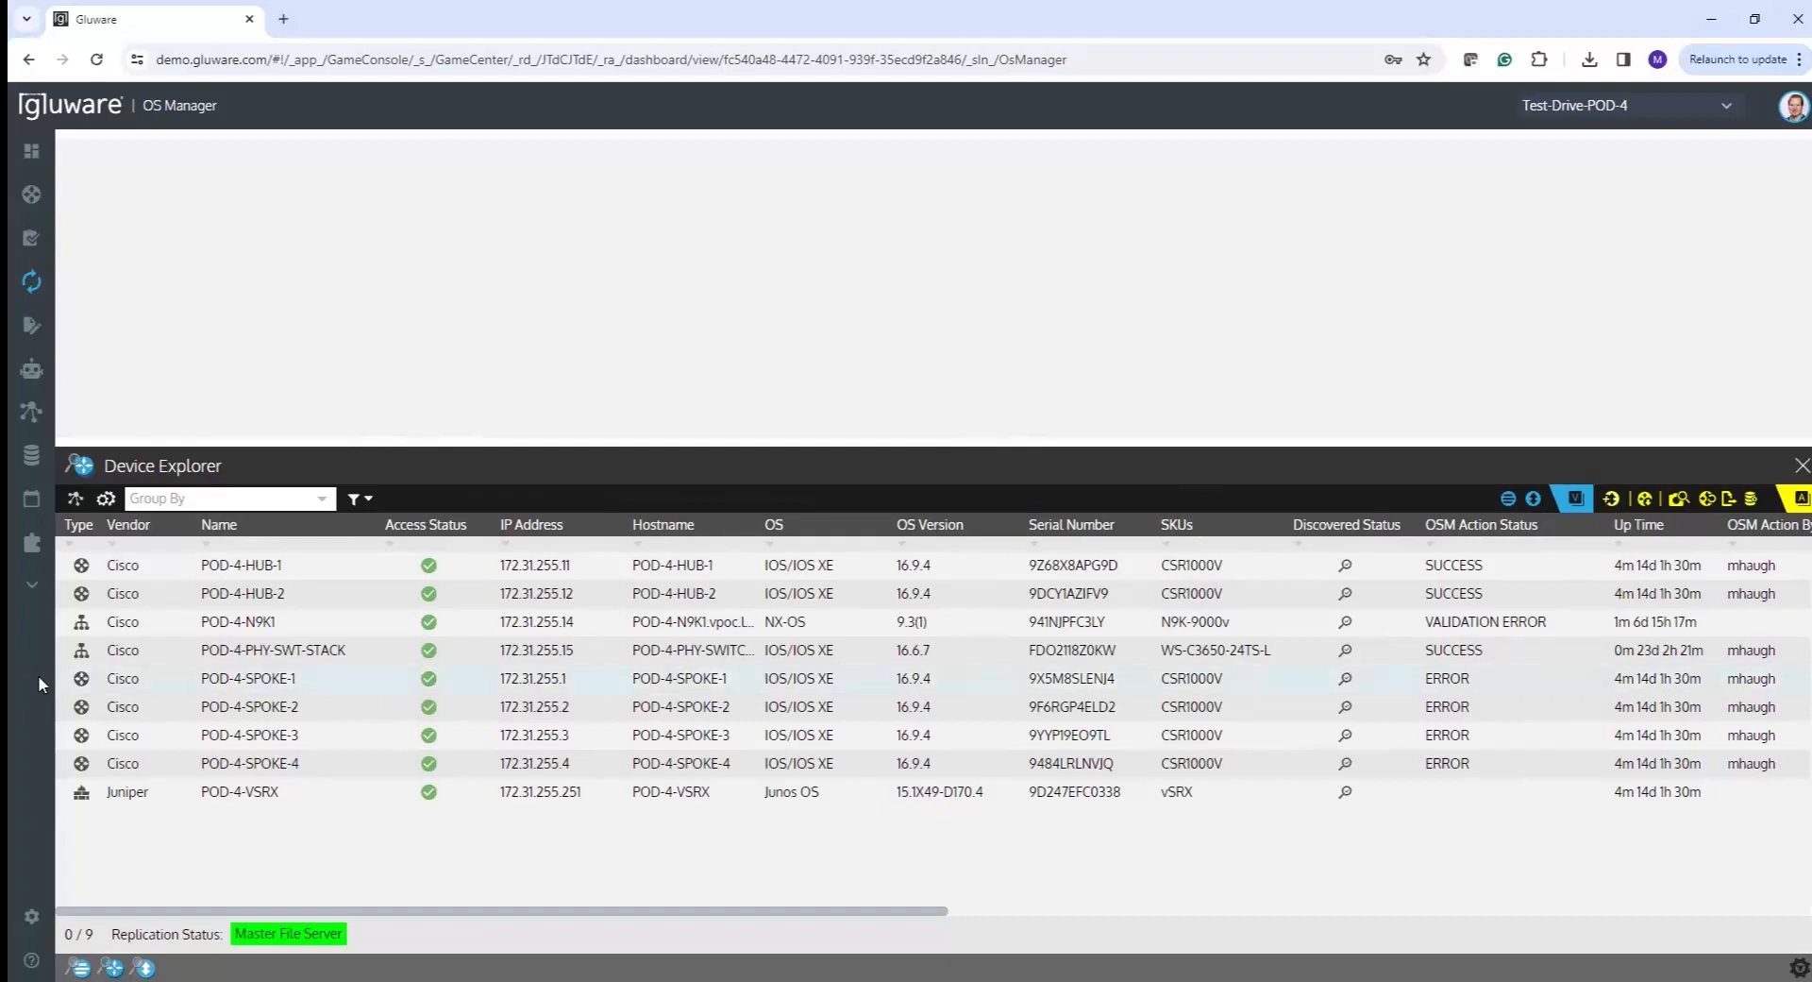
# - Select both POD-4-SPOKE-1 and POD-4-SPOKE-2 in Device Explorer
pyautogui.click(318, 688)
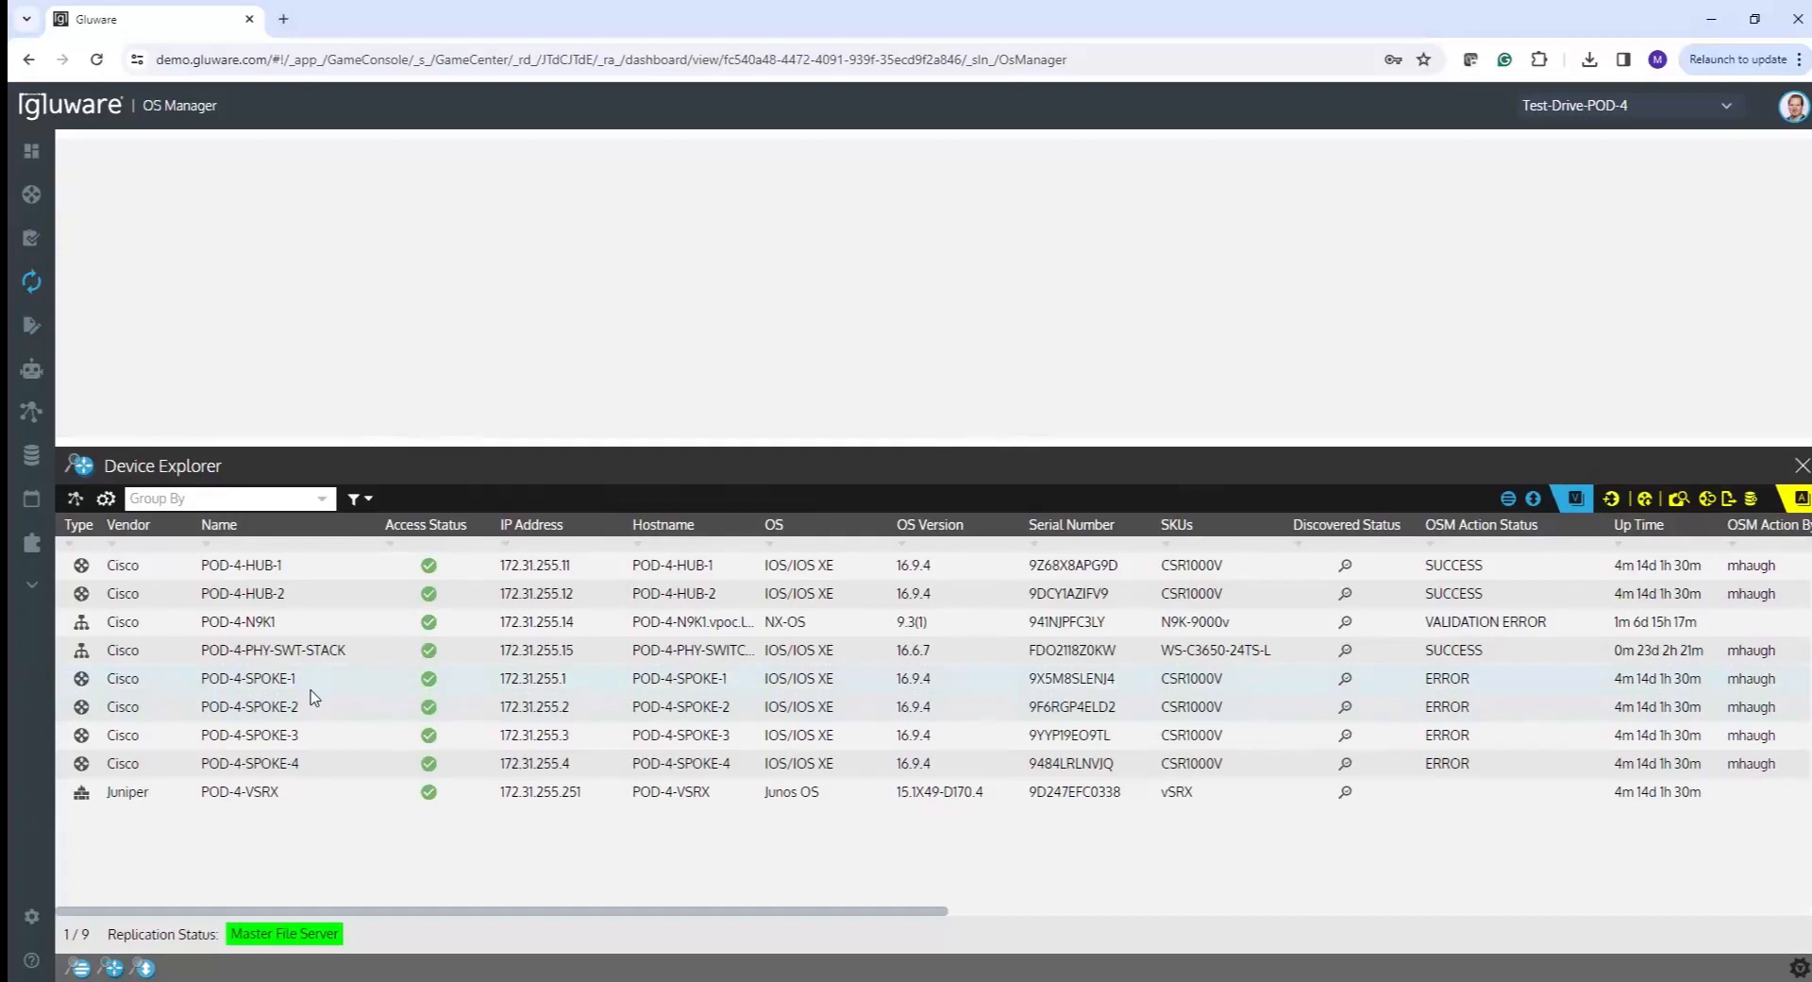
pyautogui.keyDown('ctrl'); pyautogui.click(316, 709); pyautogui.keyUp('ctrl')
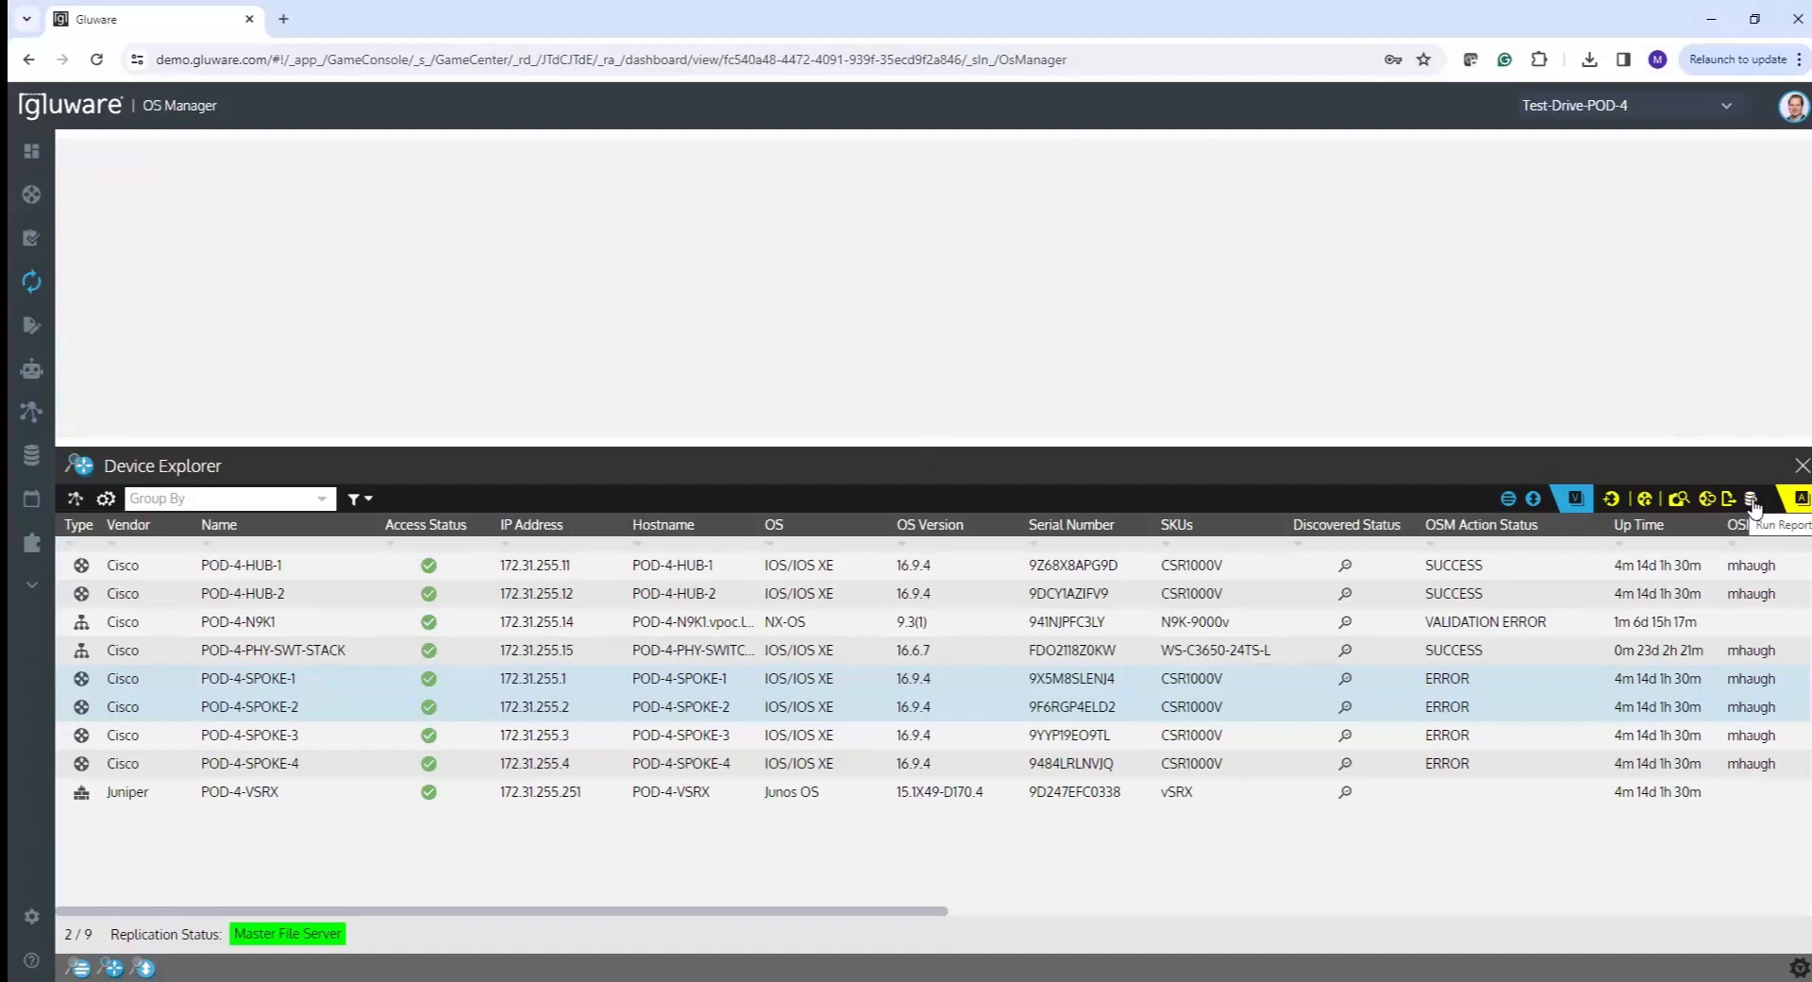
pyautogui.moveTo(54, 463)
# - Open the CSR catalog's details, showing its csr1000v-universalk9.16.09.04.SPA.bin image and ^CSR SKU expression
pyautogui.click(79, 965)
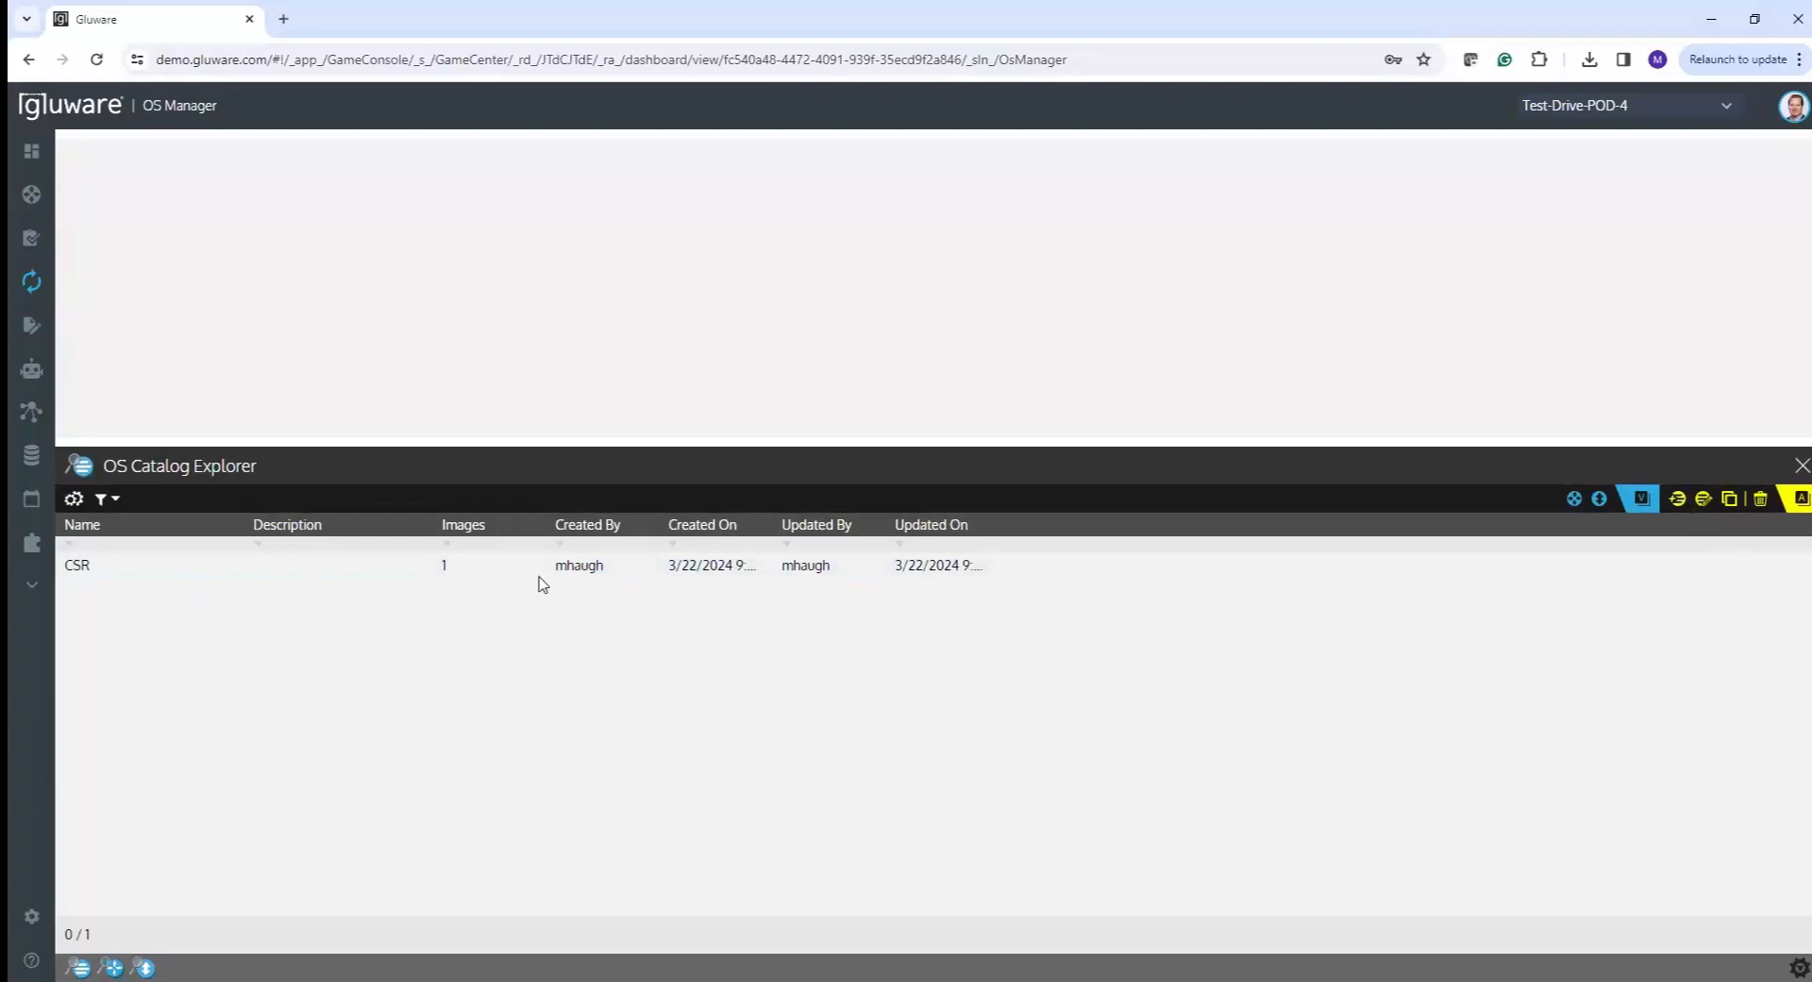
pyautogui.doubleClick(246, 568)
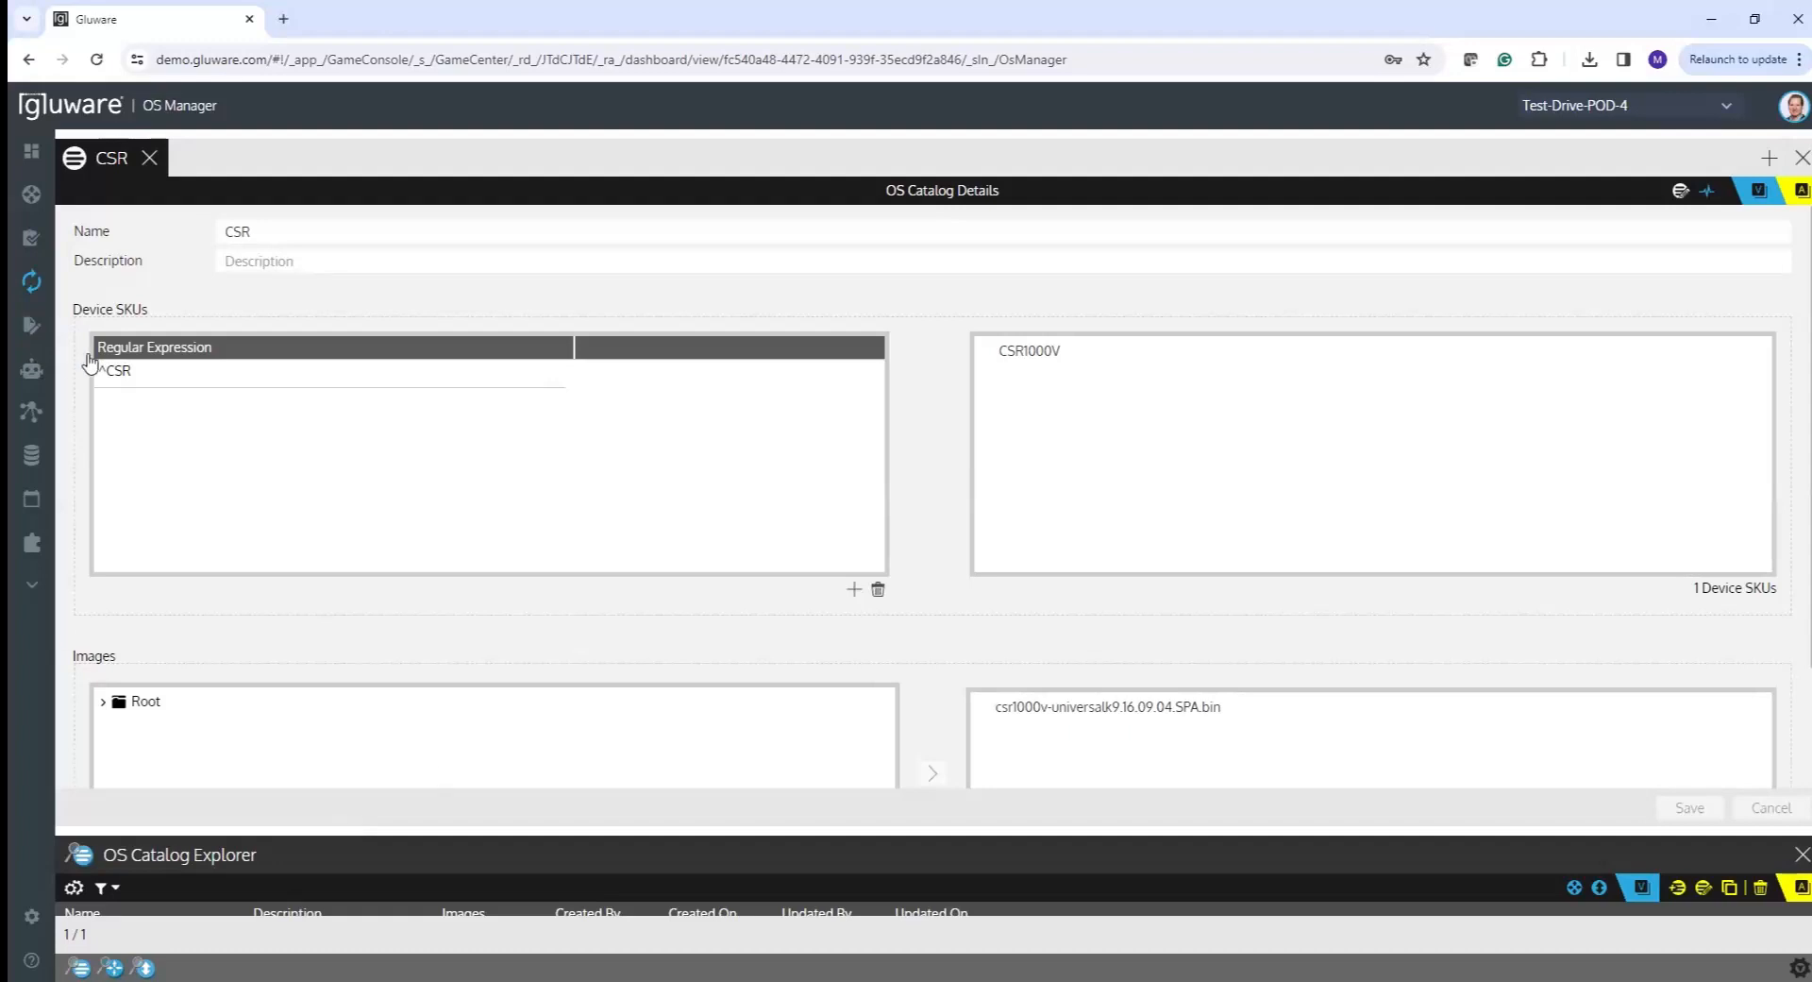
pyautogui.click(268, 232)
pyautogui.moveTo(268, 232); pyautogui.dragTo(192, 233)
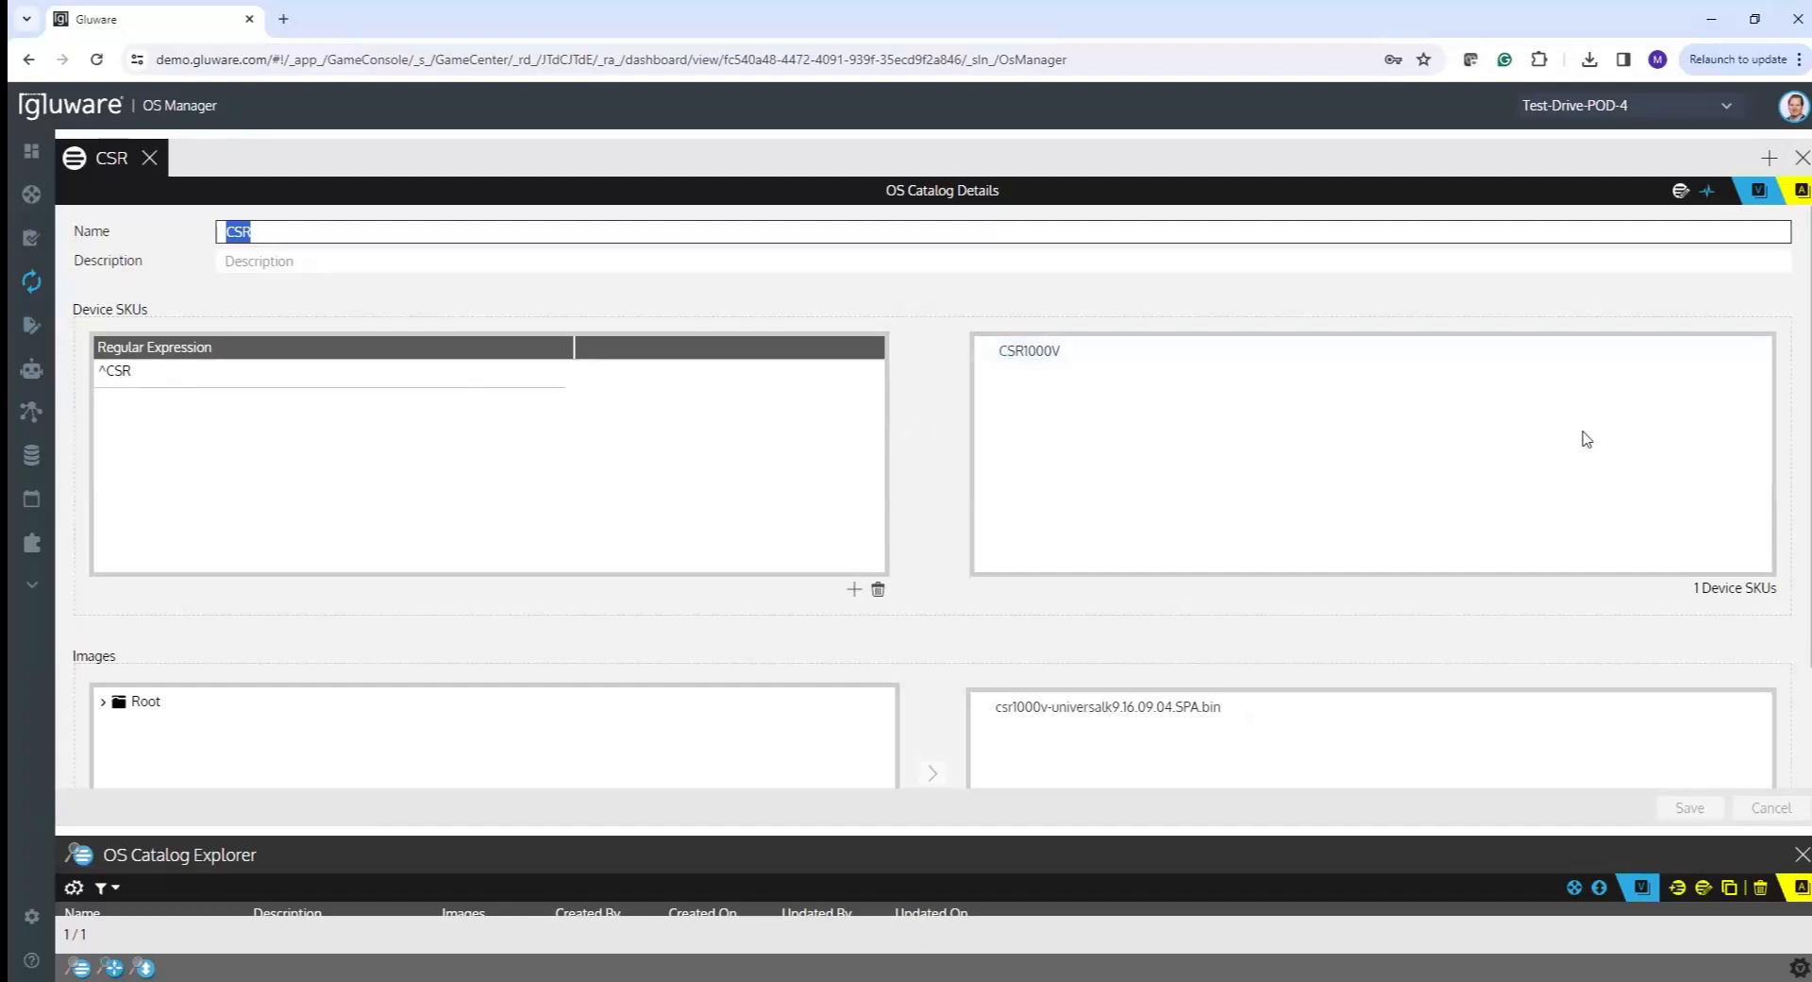
pyautogui.moveTo(1793, 497); pyautogui.dragTo(1794, 615)
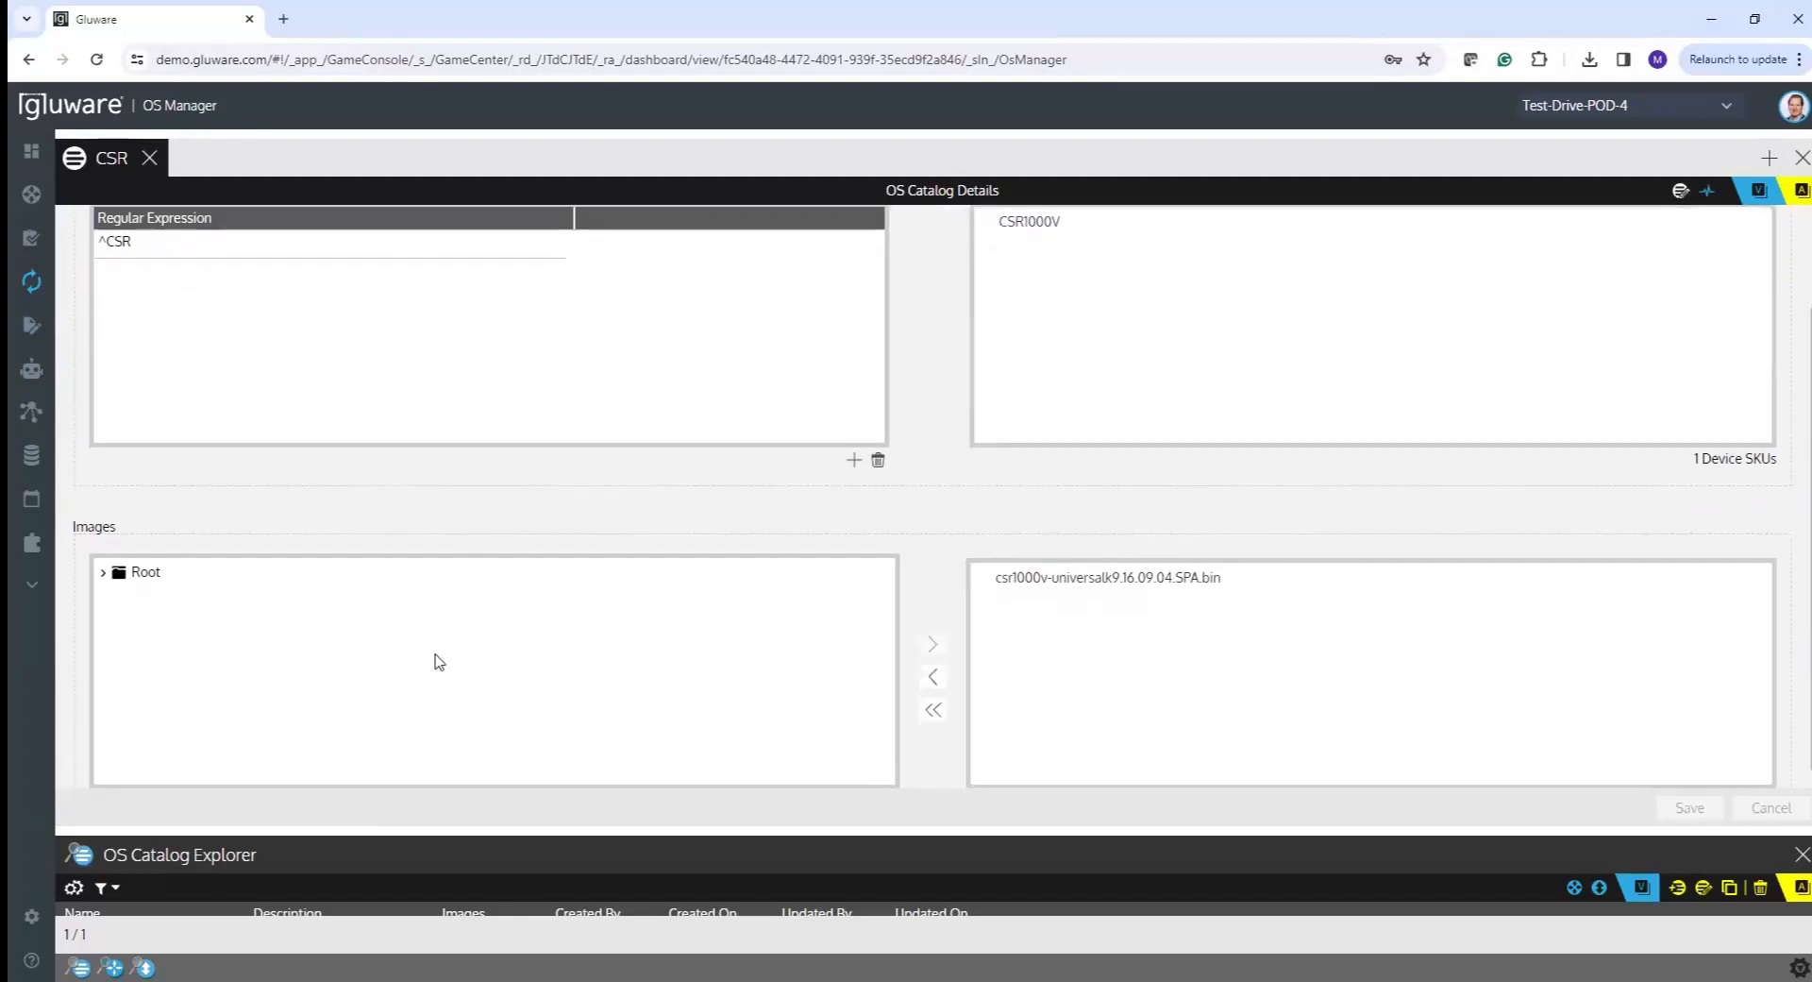
pyautogui.click(104, 574)
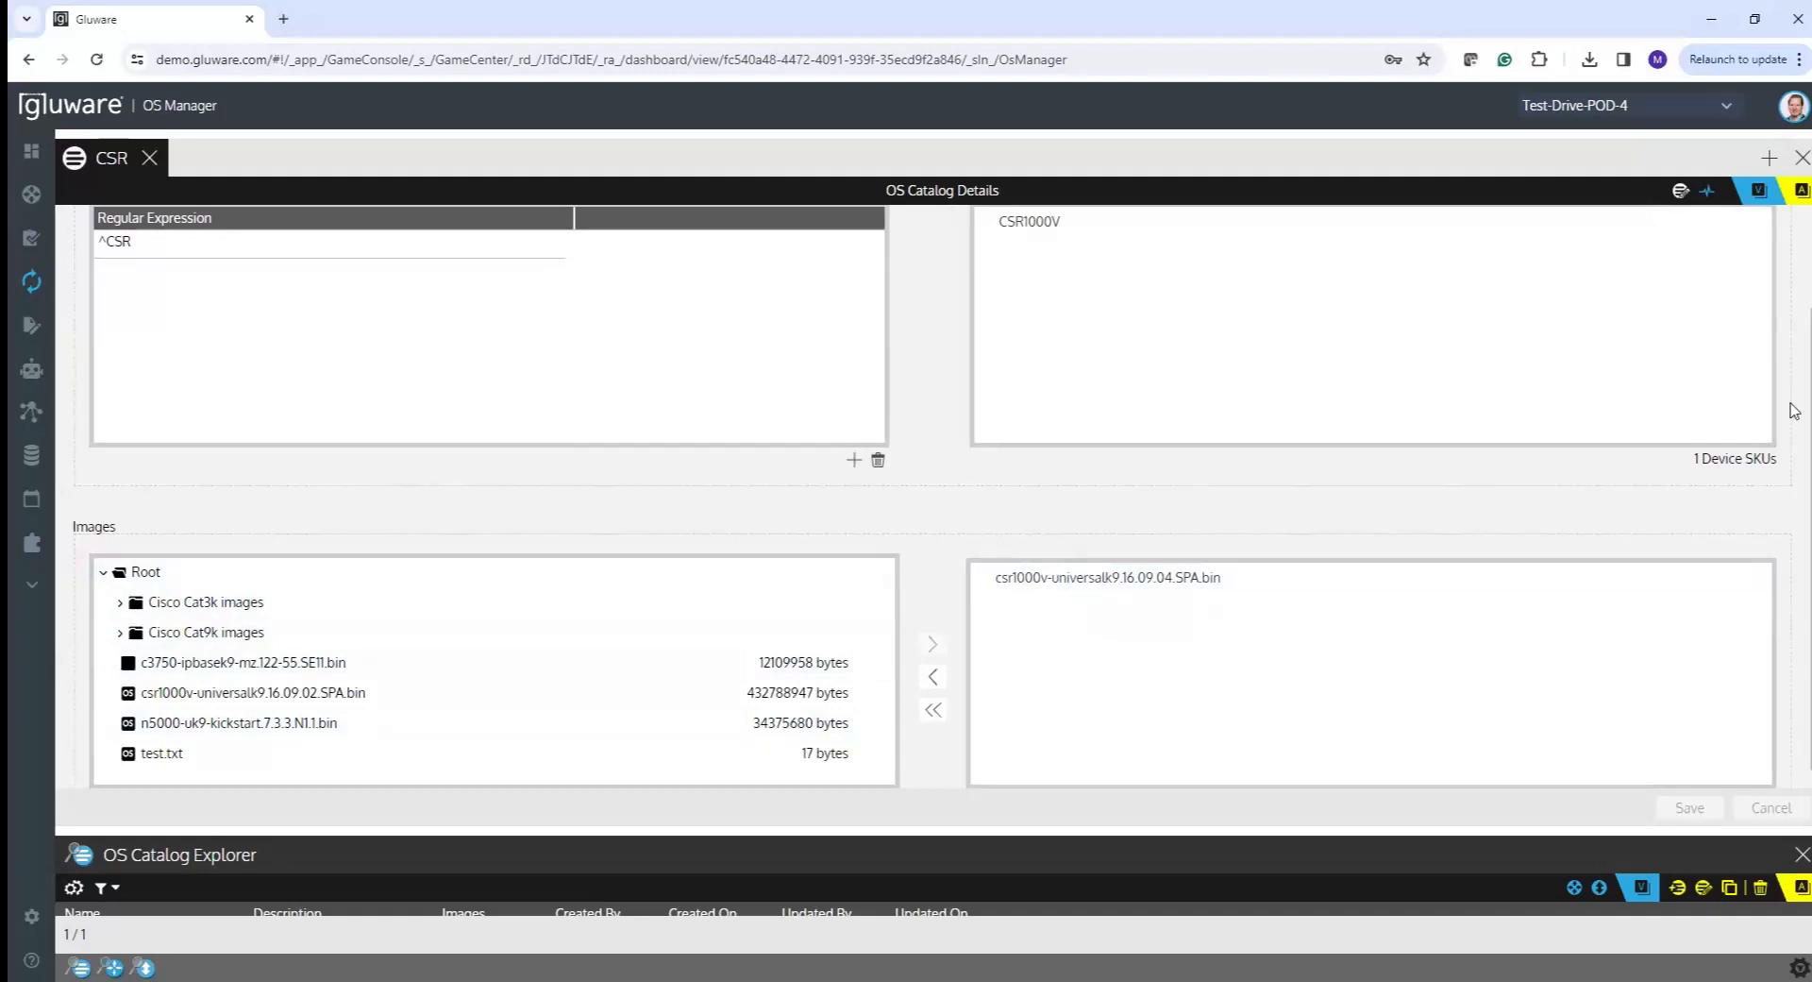
pyautogui.scroll(2, 1792, 404)
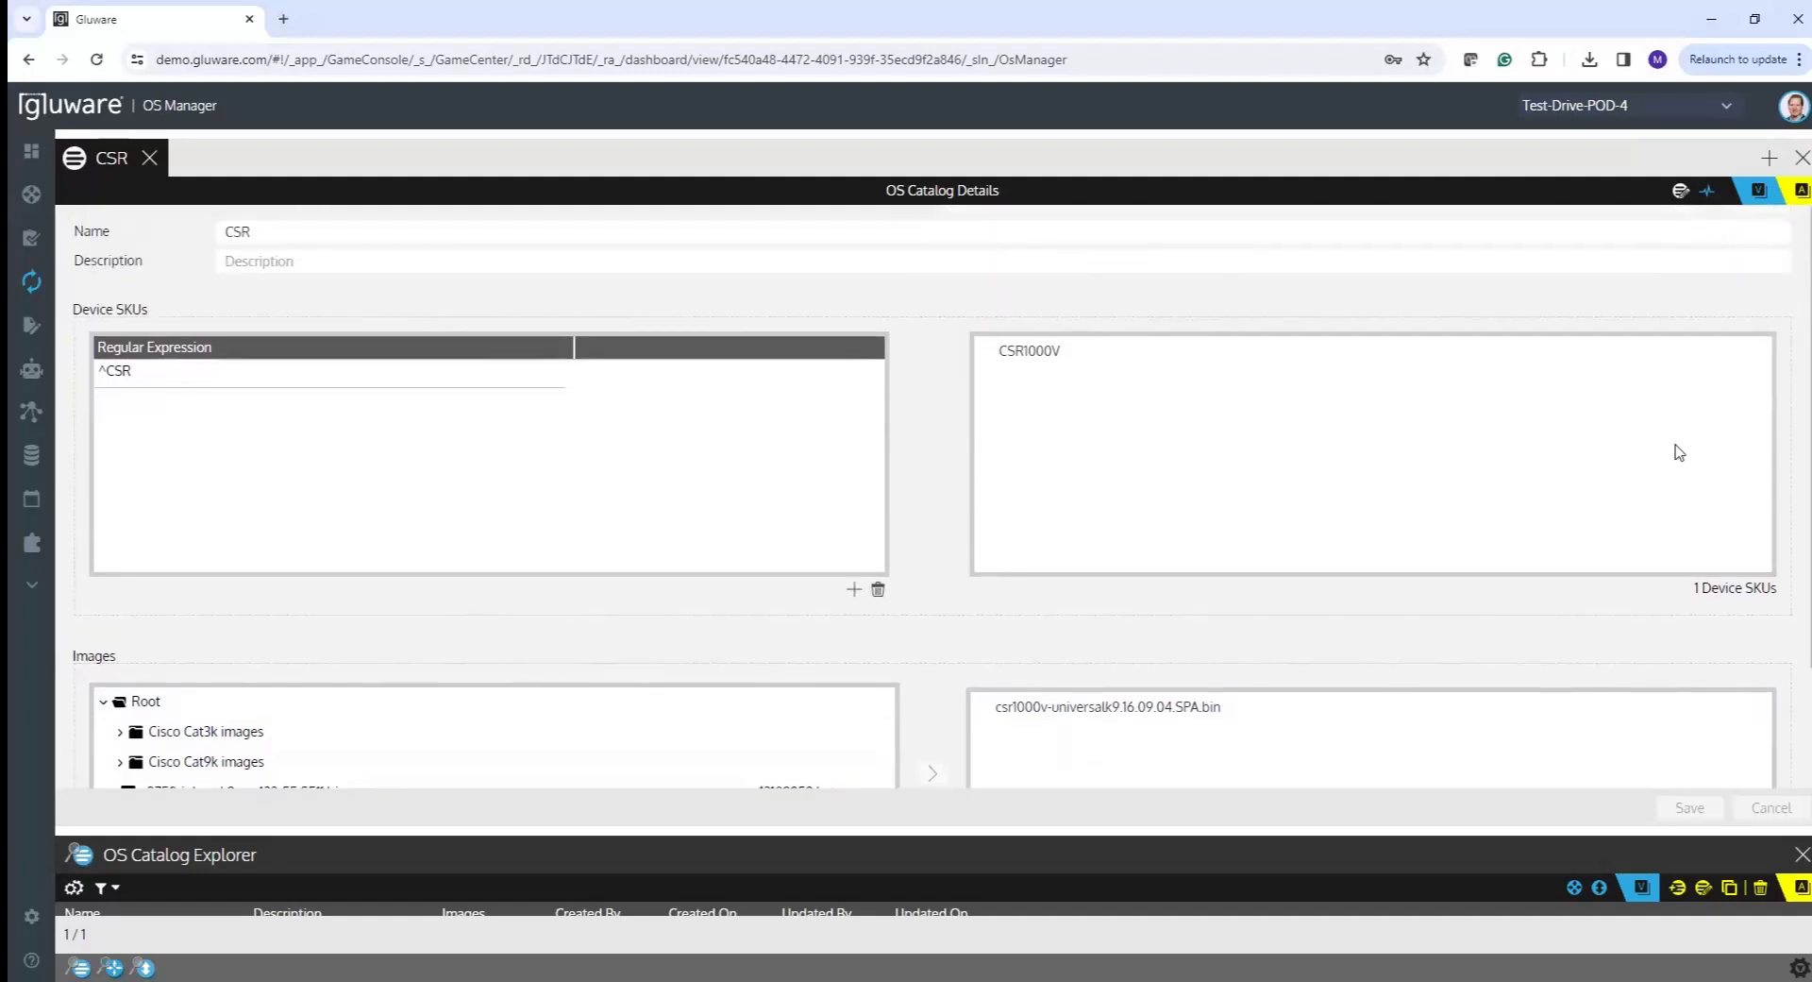
pyautogui.moveTo(422, 831); pyautogui.dragTo(417, 564)
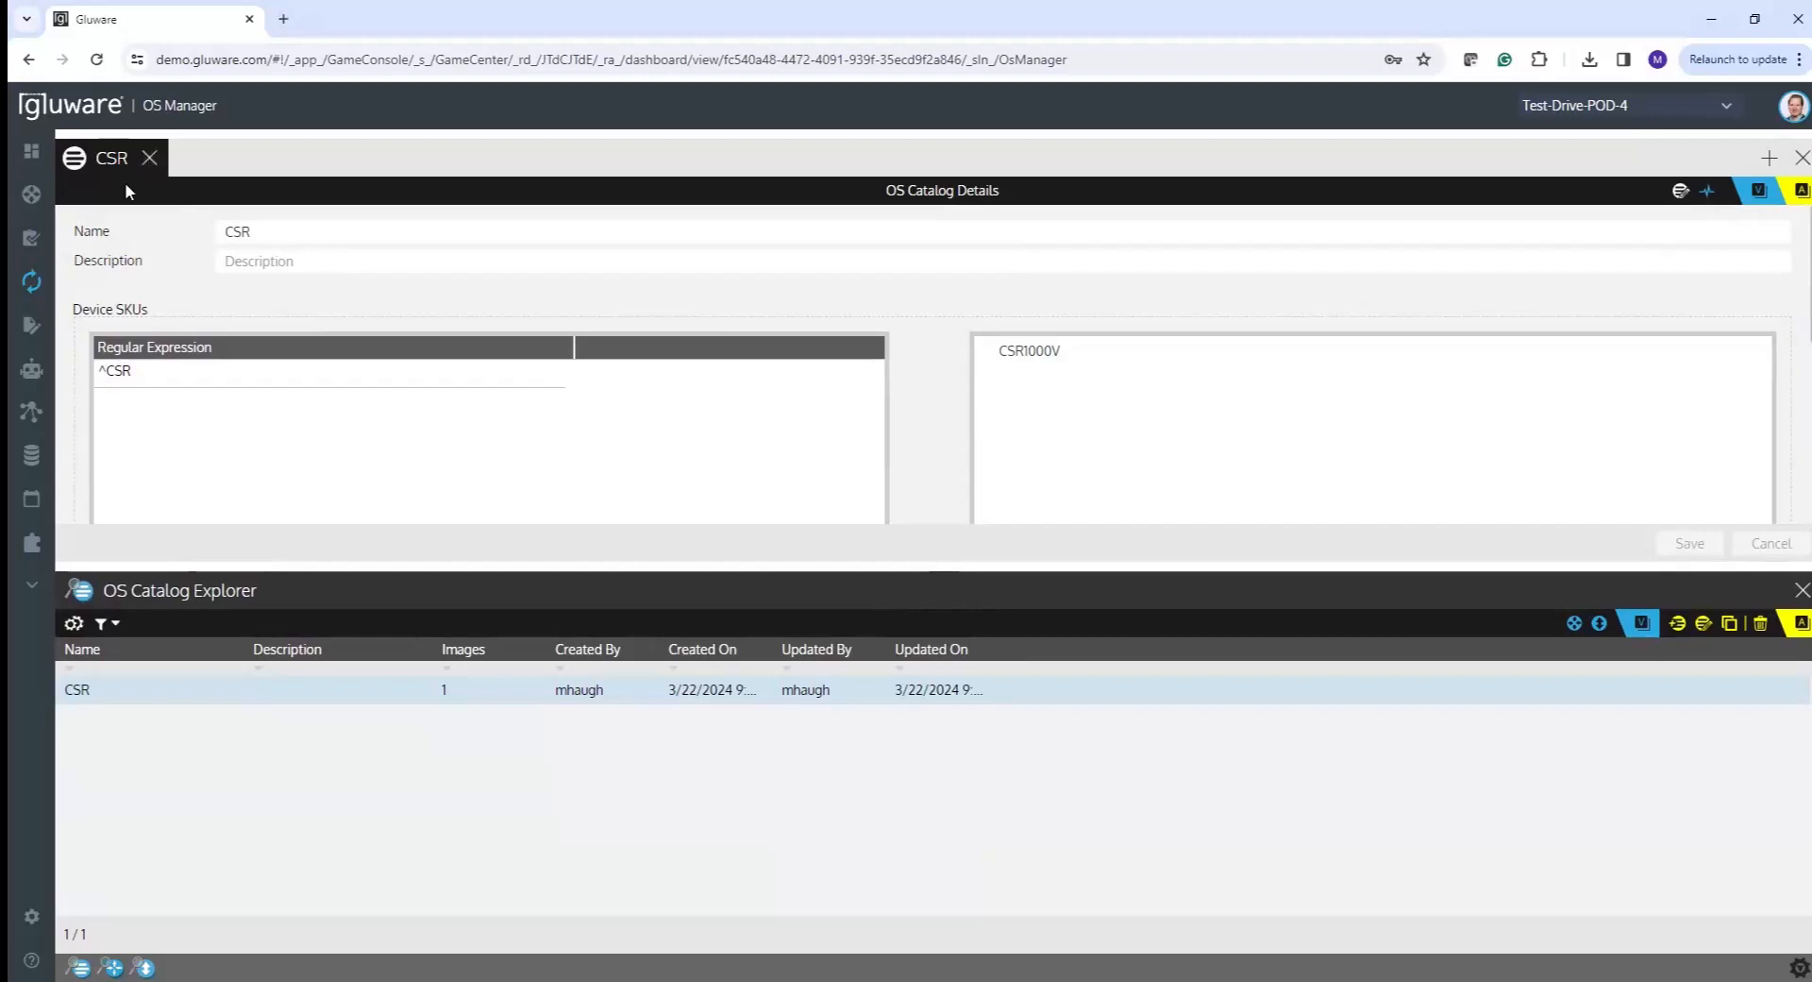
# - Close the CSR catalog tab and enlarge the OS Plan Explorer listing the 22 plans
pyautogui.click(148, 160)
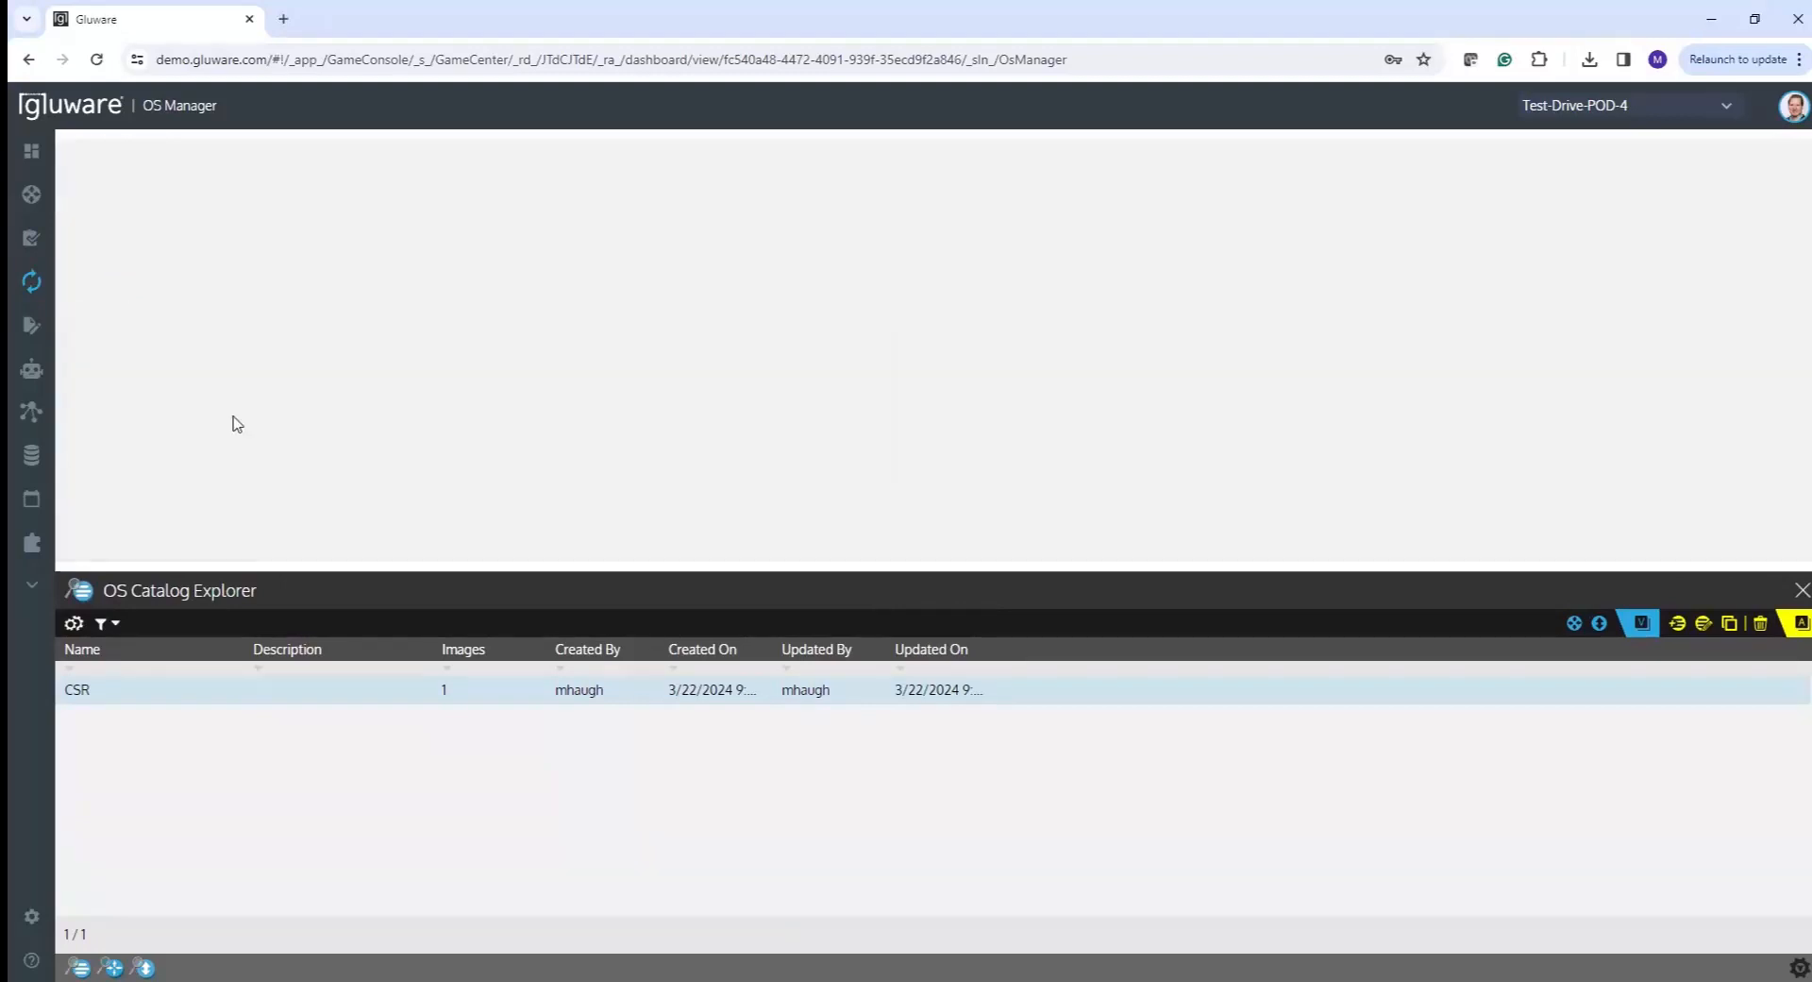
pyautogui.moveTo(283, 567); pyautogui.dragTo(276, 509)
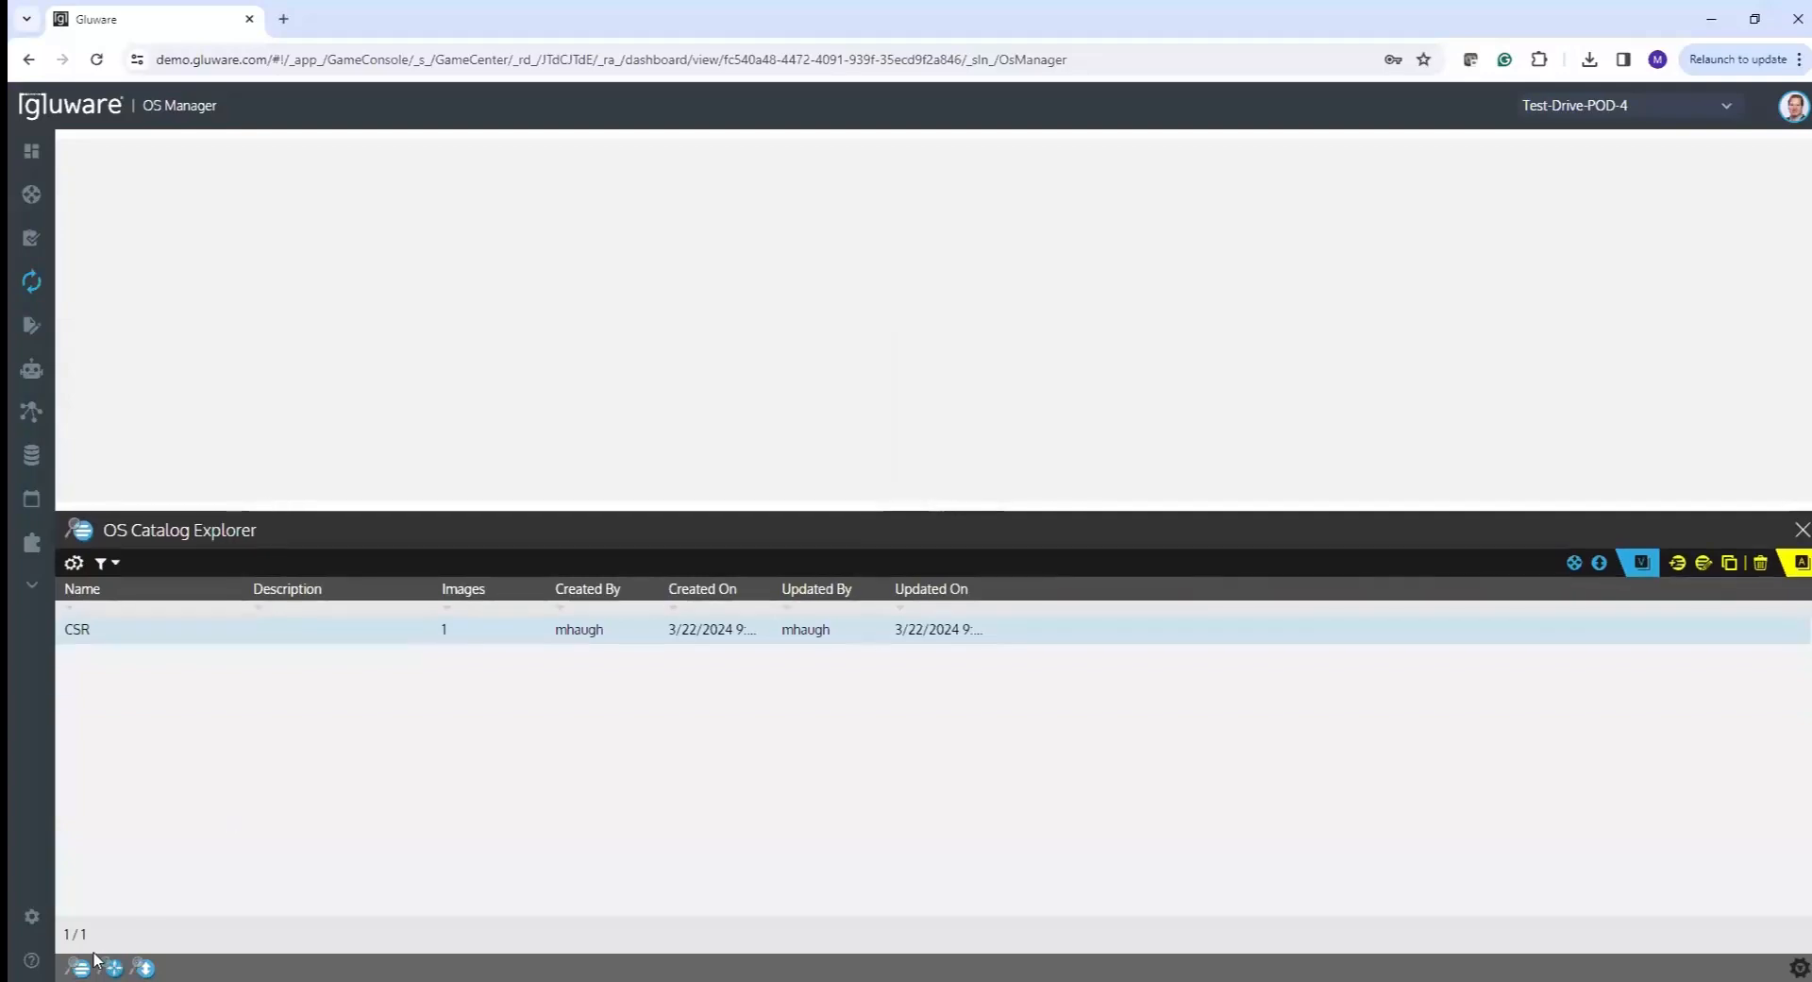
pyautogui.click(141, 966)
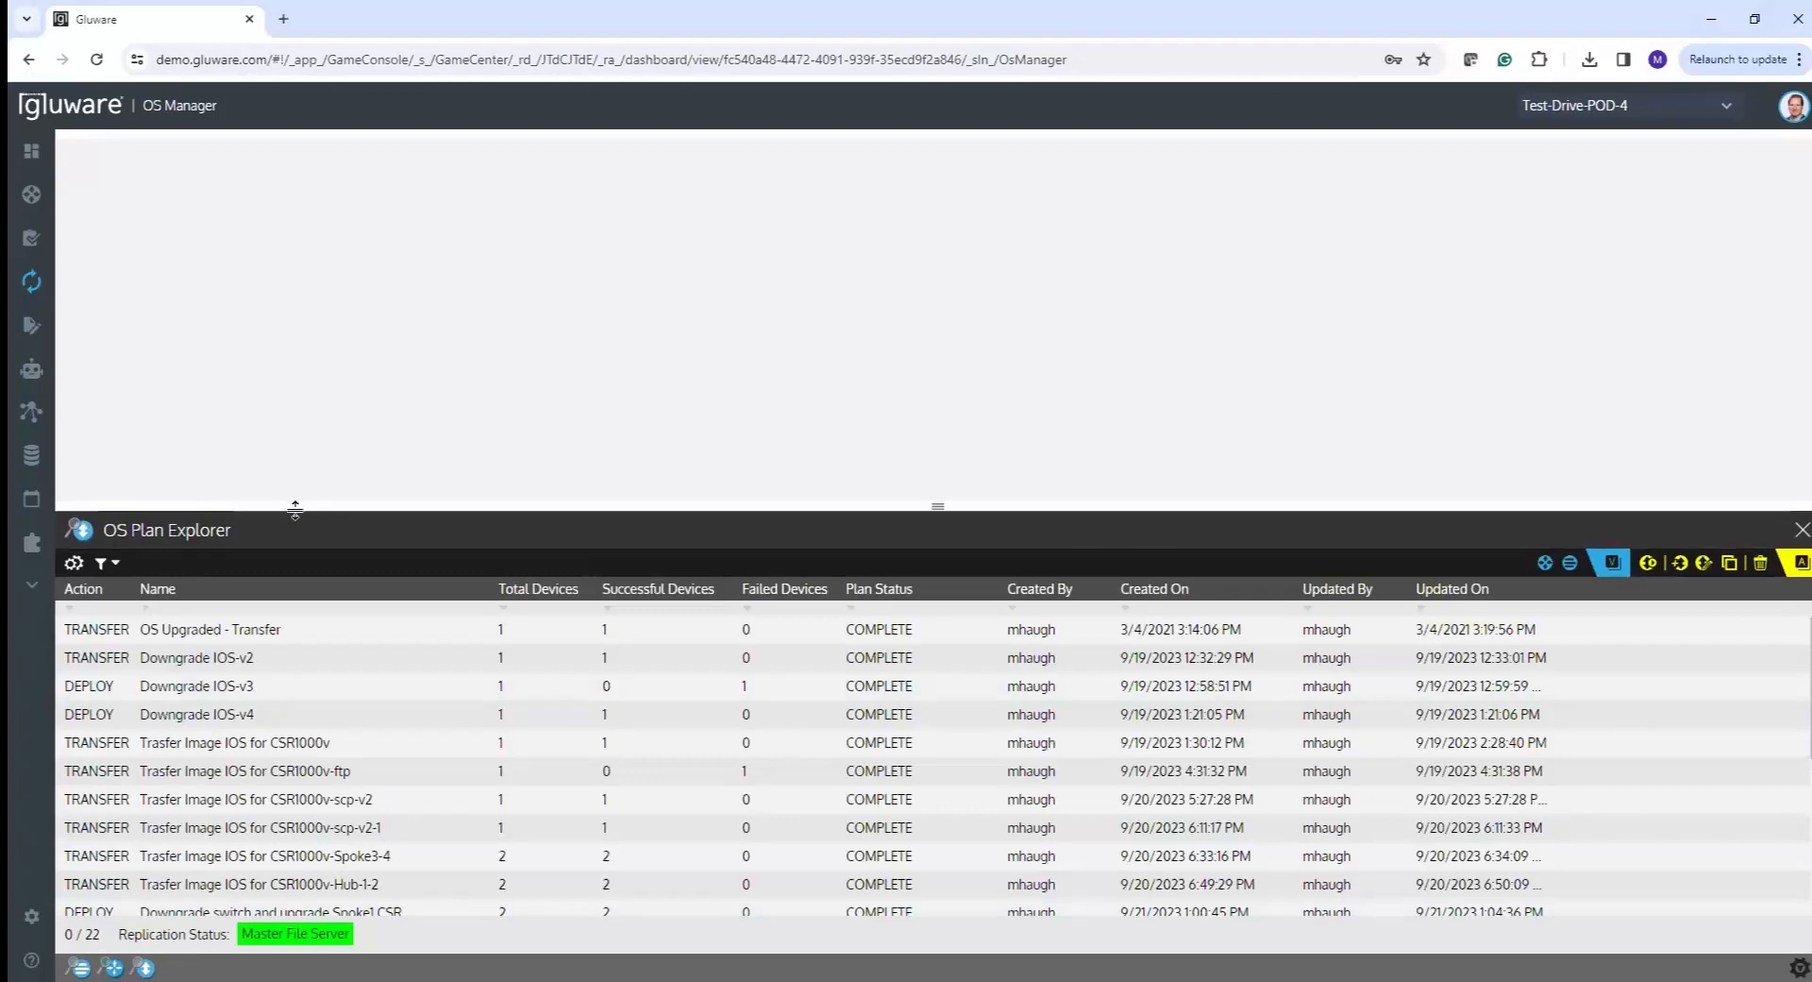
pyautogui.moveTo(292, 503)
pyautogui.mouseDown()
pyautogui.moveTo(315, 195)
pyautogui.moveTo(302, 95)
pyautogui.moveTo(304, 515)
pyautogui.mouseUp()
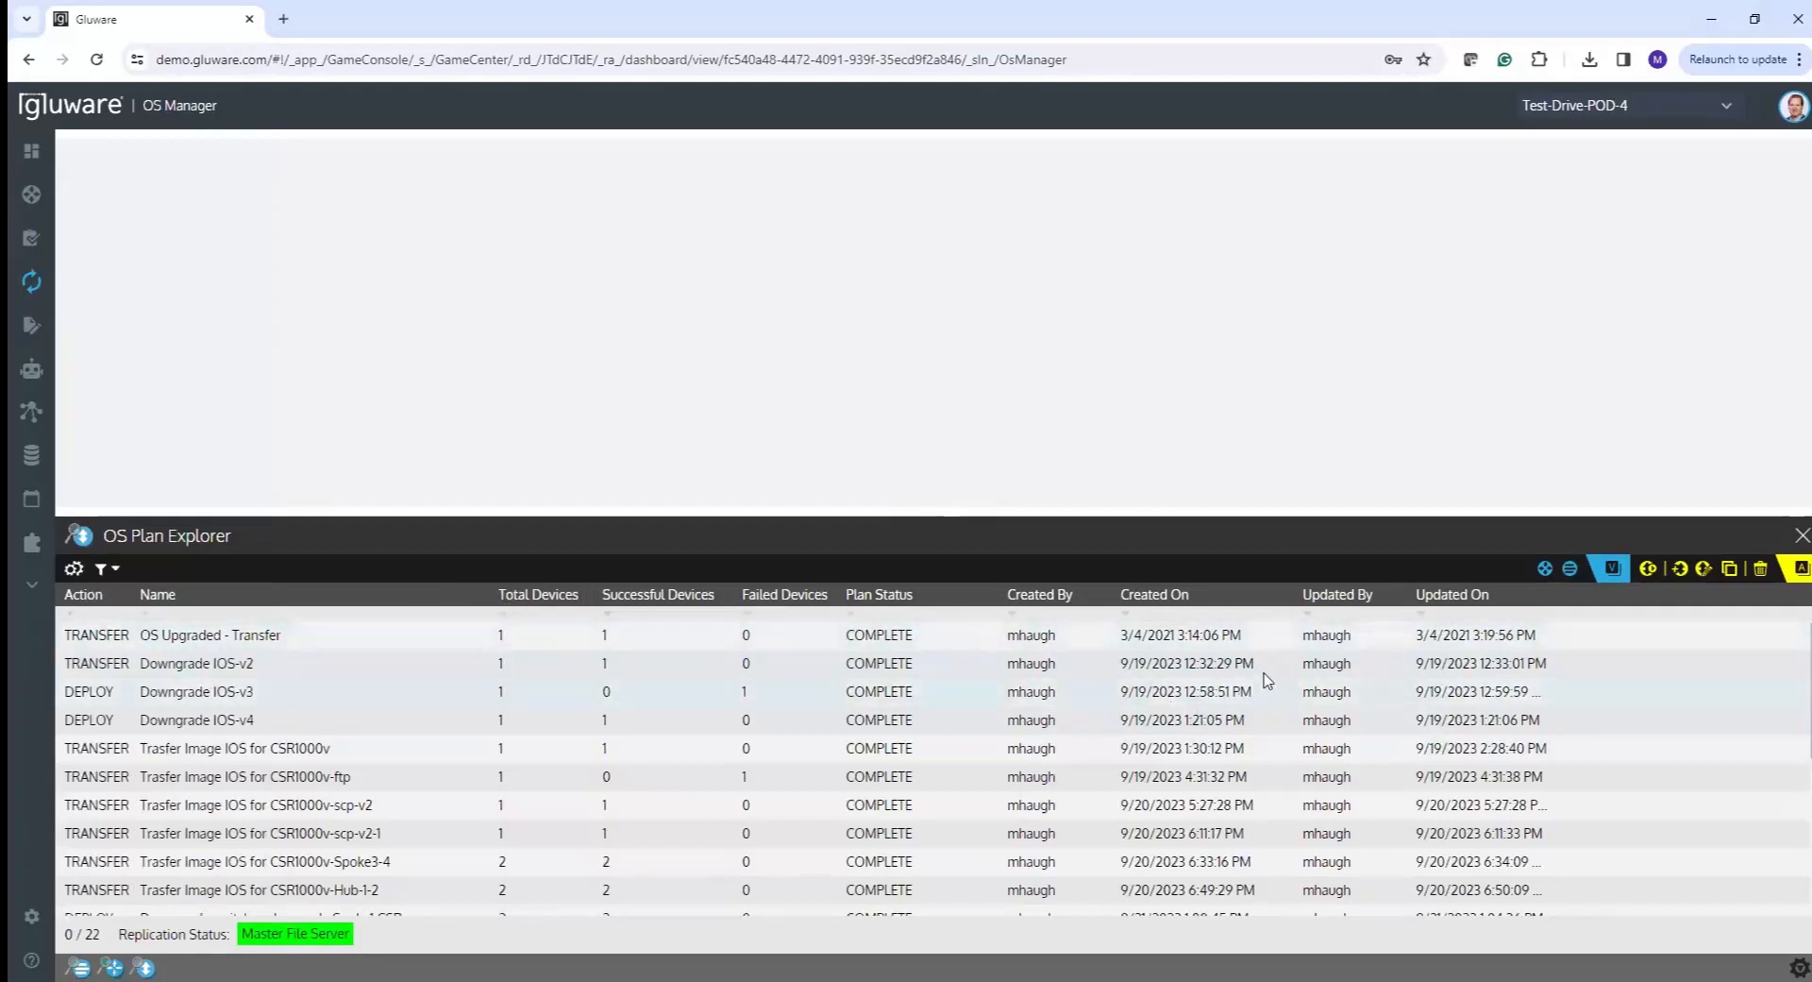
pyautogui.moveTo(939, 517)
pyautogui.mouseDown()
pyautogui.moveTo(937, 478)
pyautogui.moveTo(927, 506)
pyautogui.mouseUp()
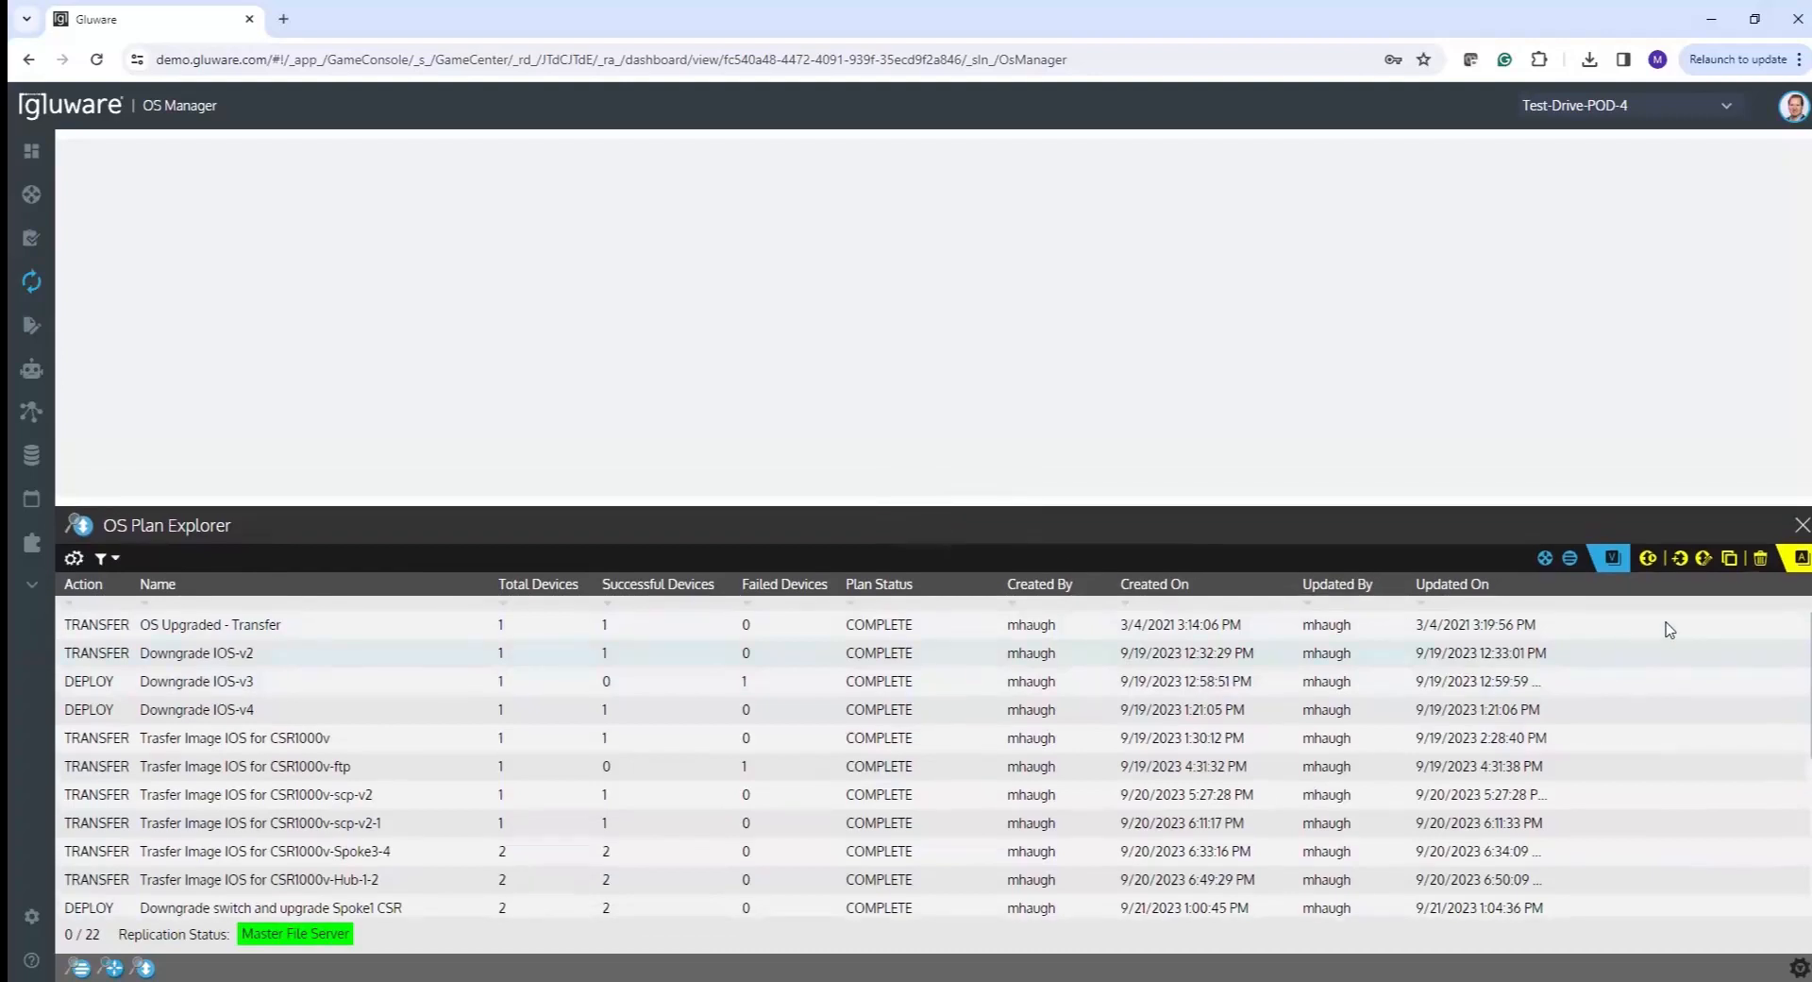
# - Create an OS plan named 'OSM-Demo' and enlarge its details panel
pyautogui.click(1680, 559)
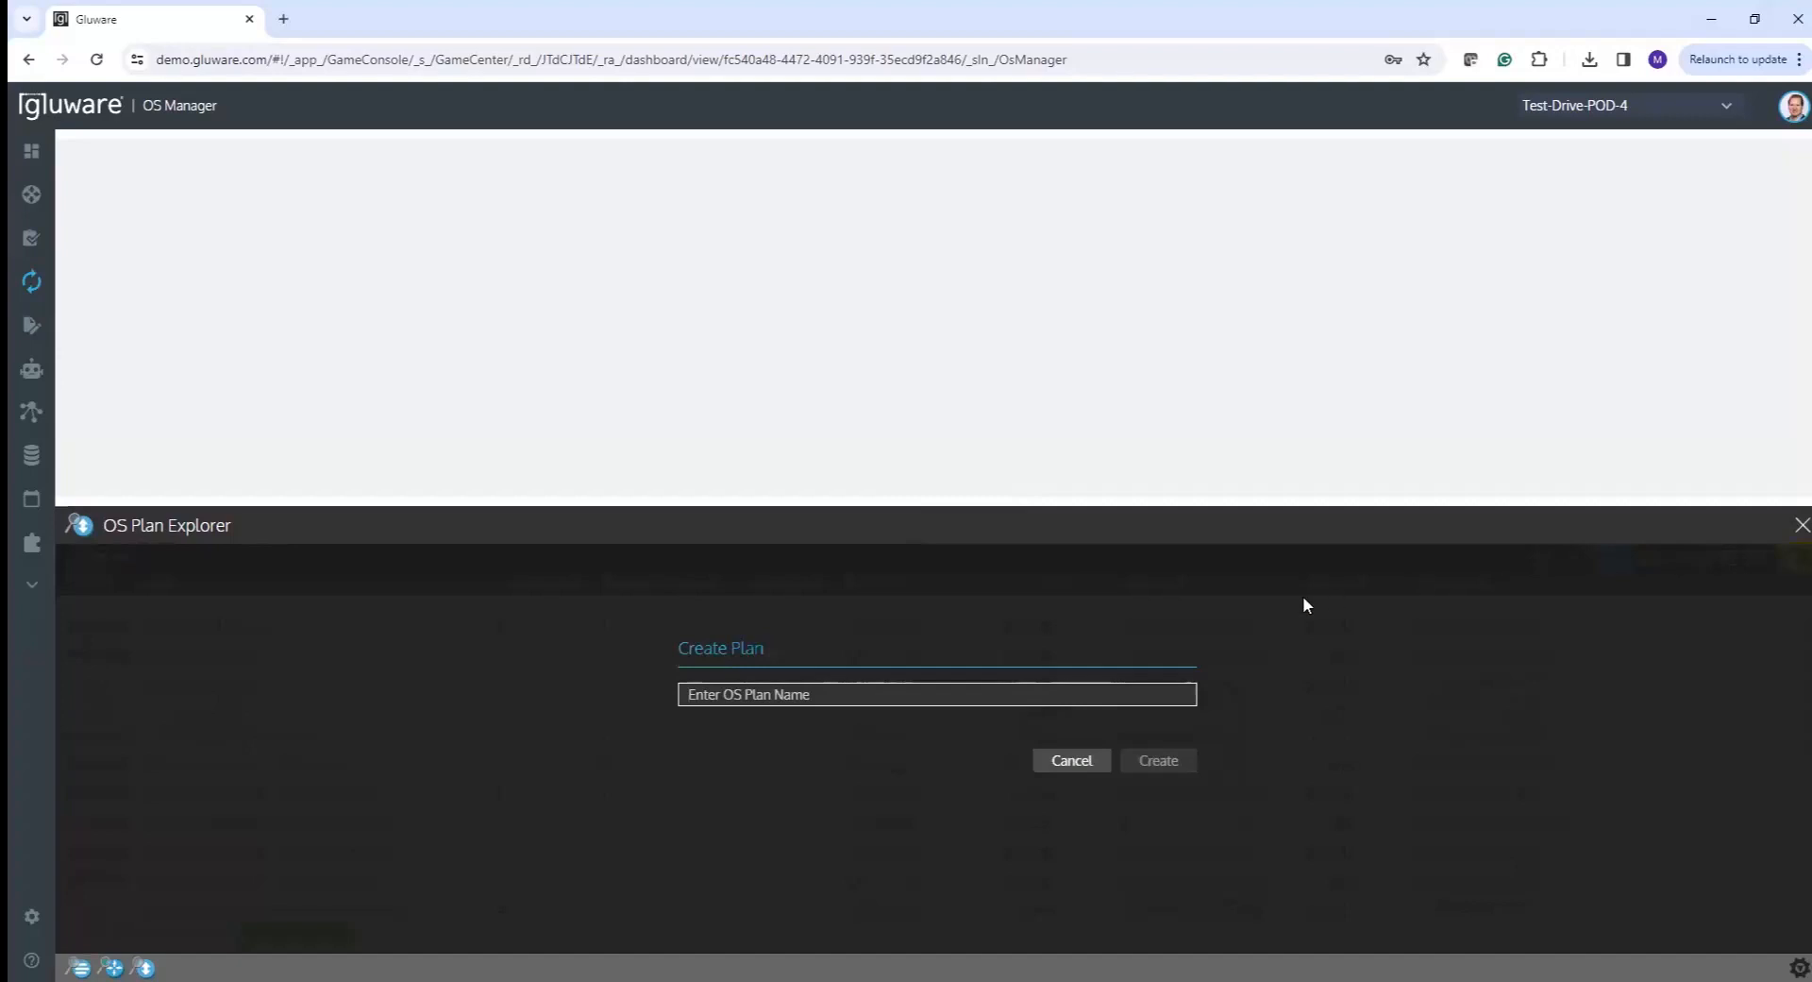
pyautogui.write('OSM-D')
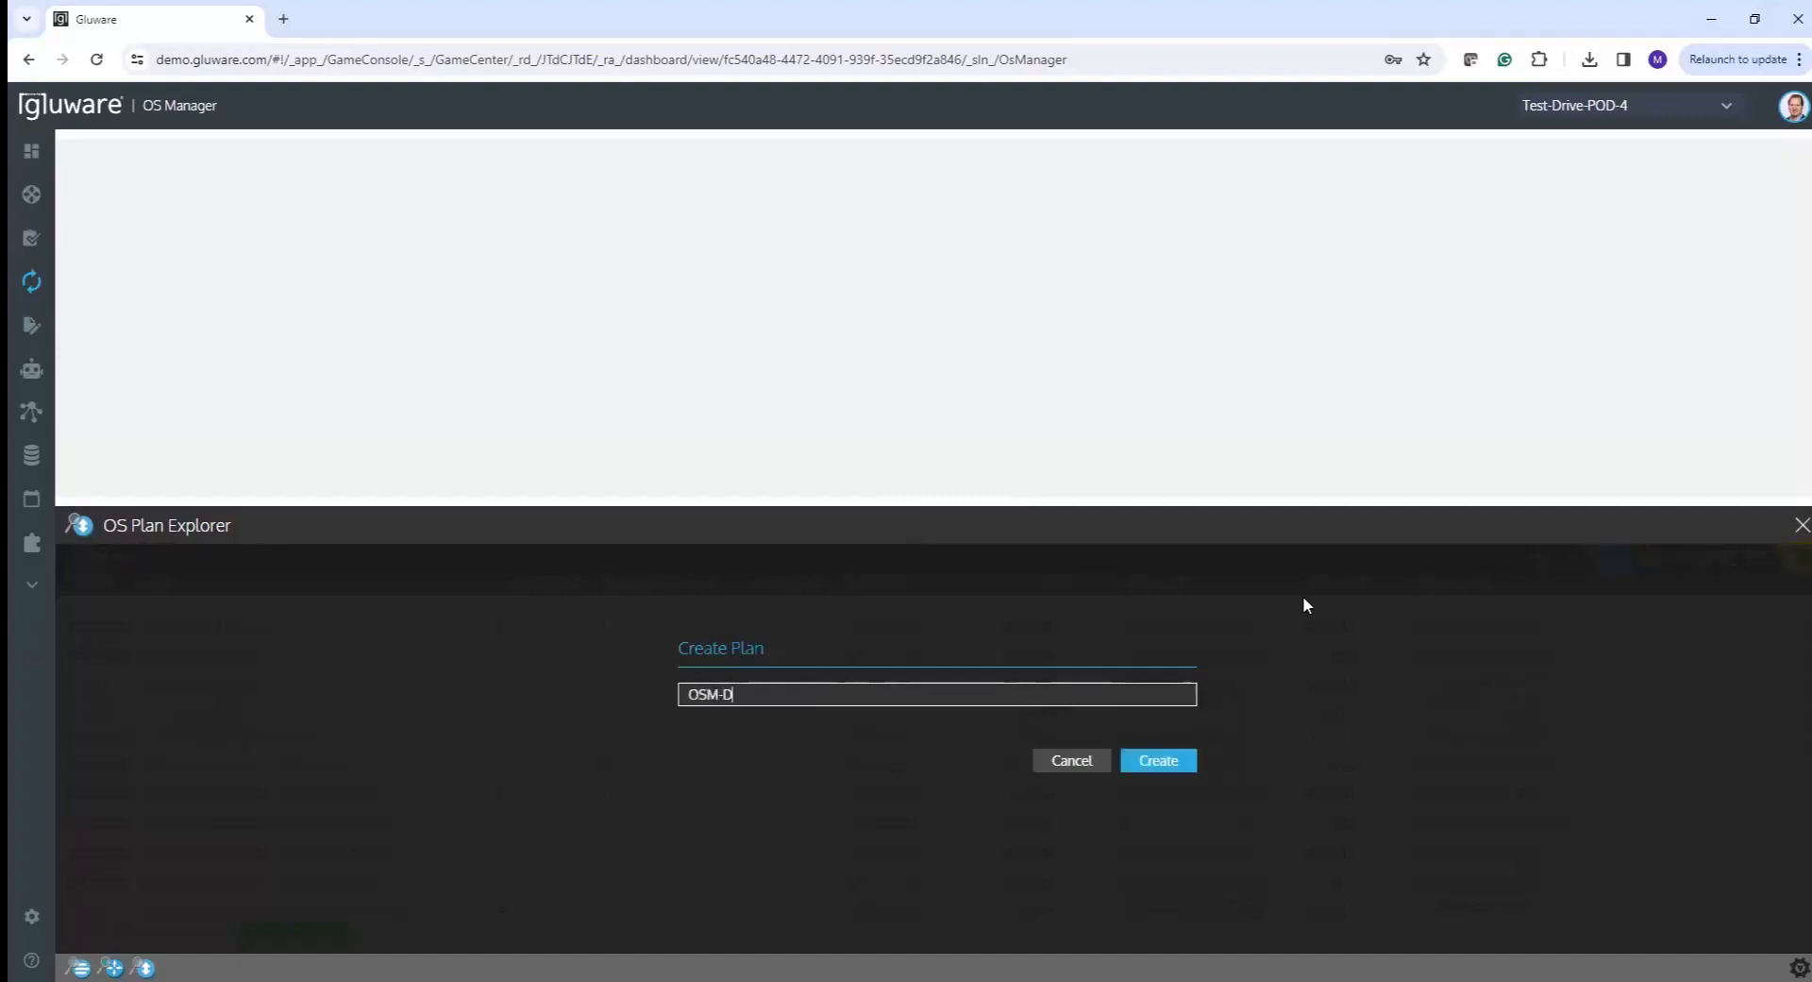
pyautogui.write('emo')
pyautogui.click(1142, 761)
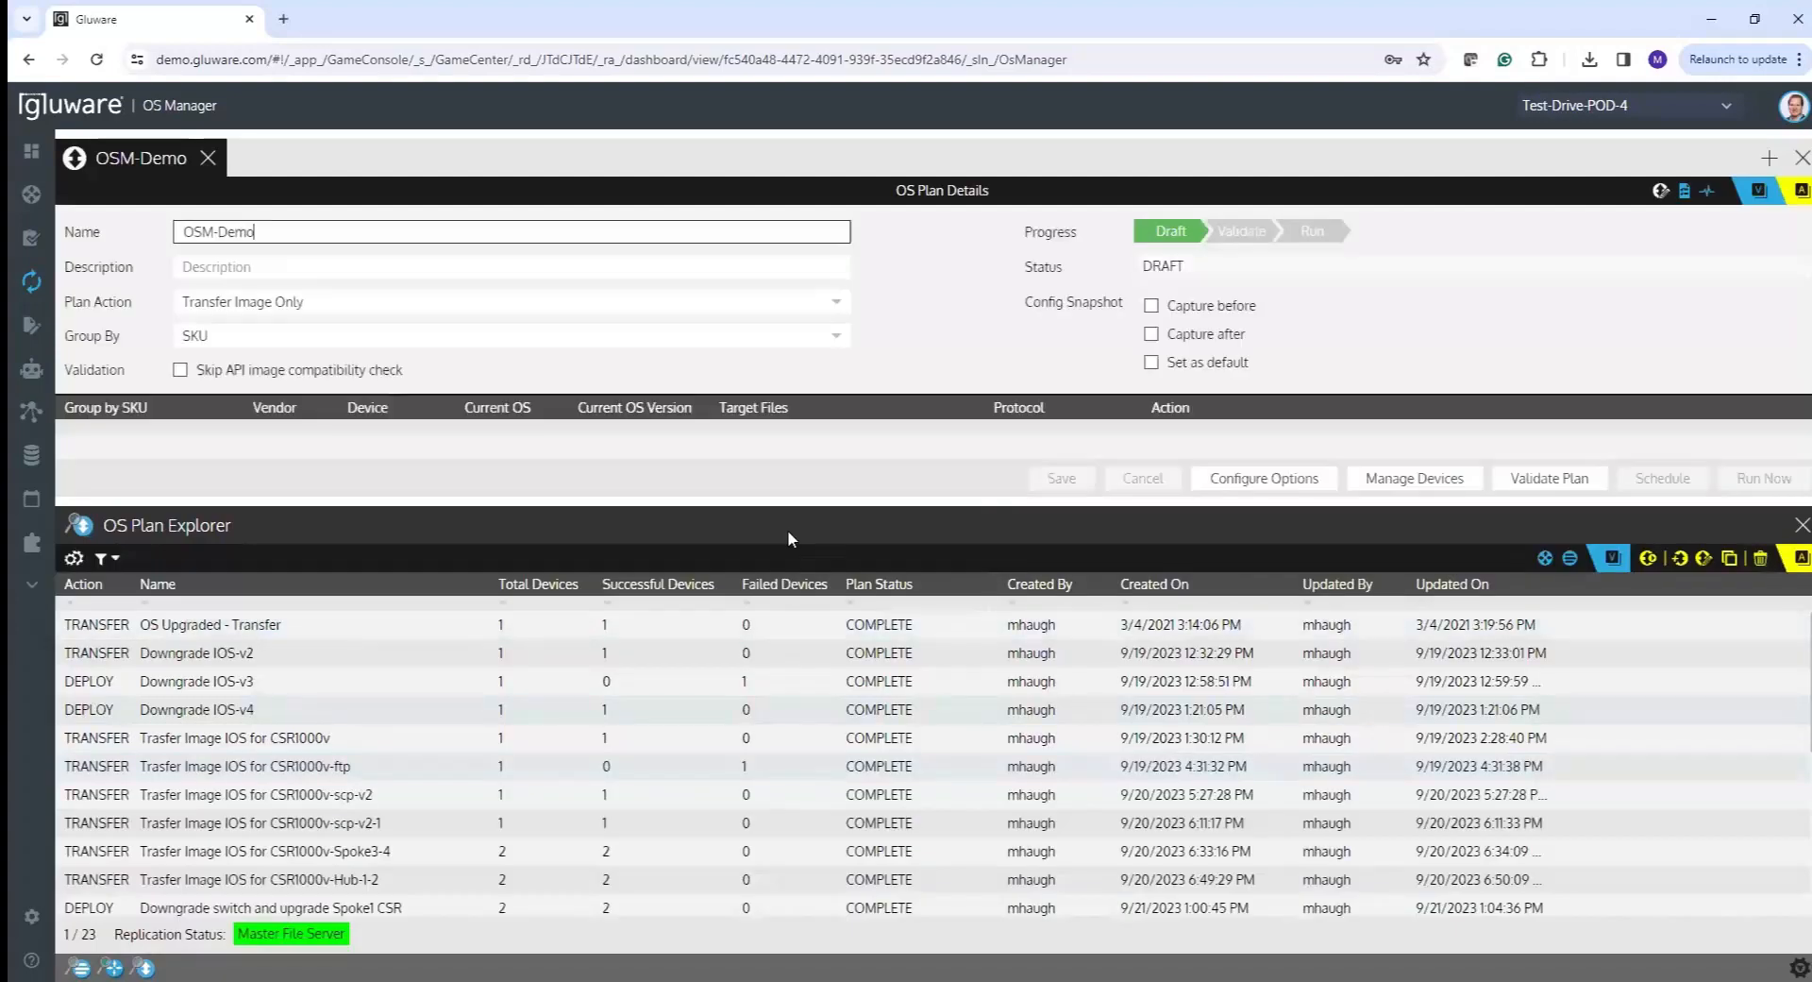
pyautogui.moveTo(767, 501); pyautogui.dragTo(760, 670)
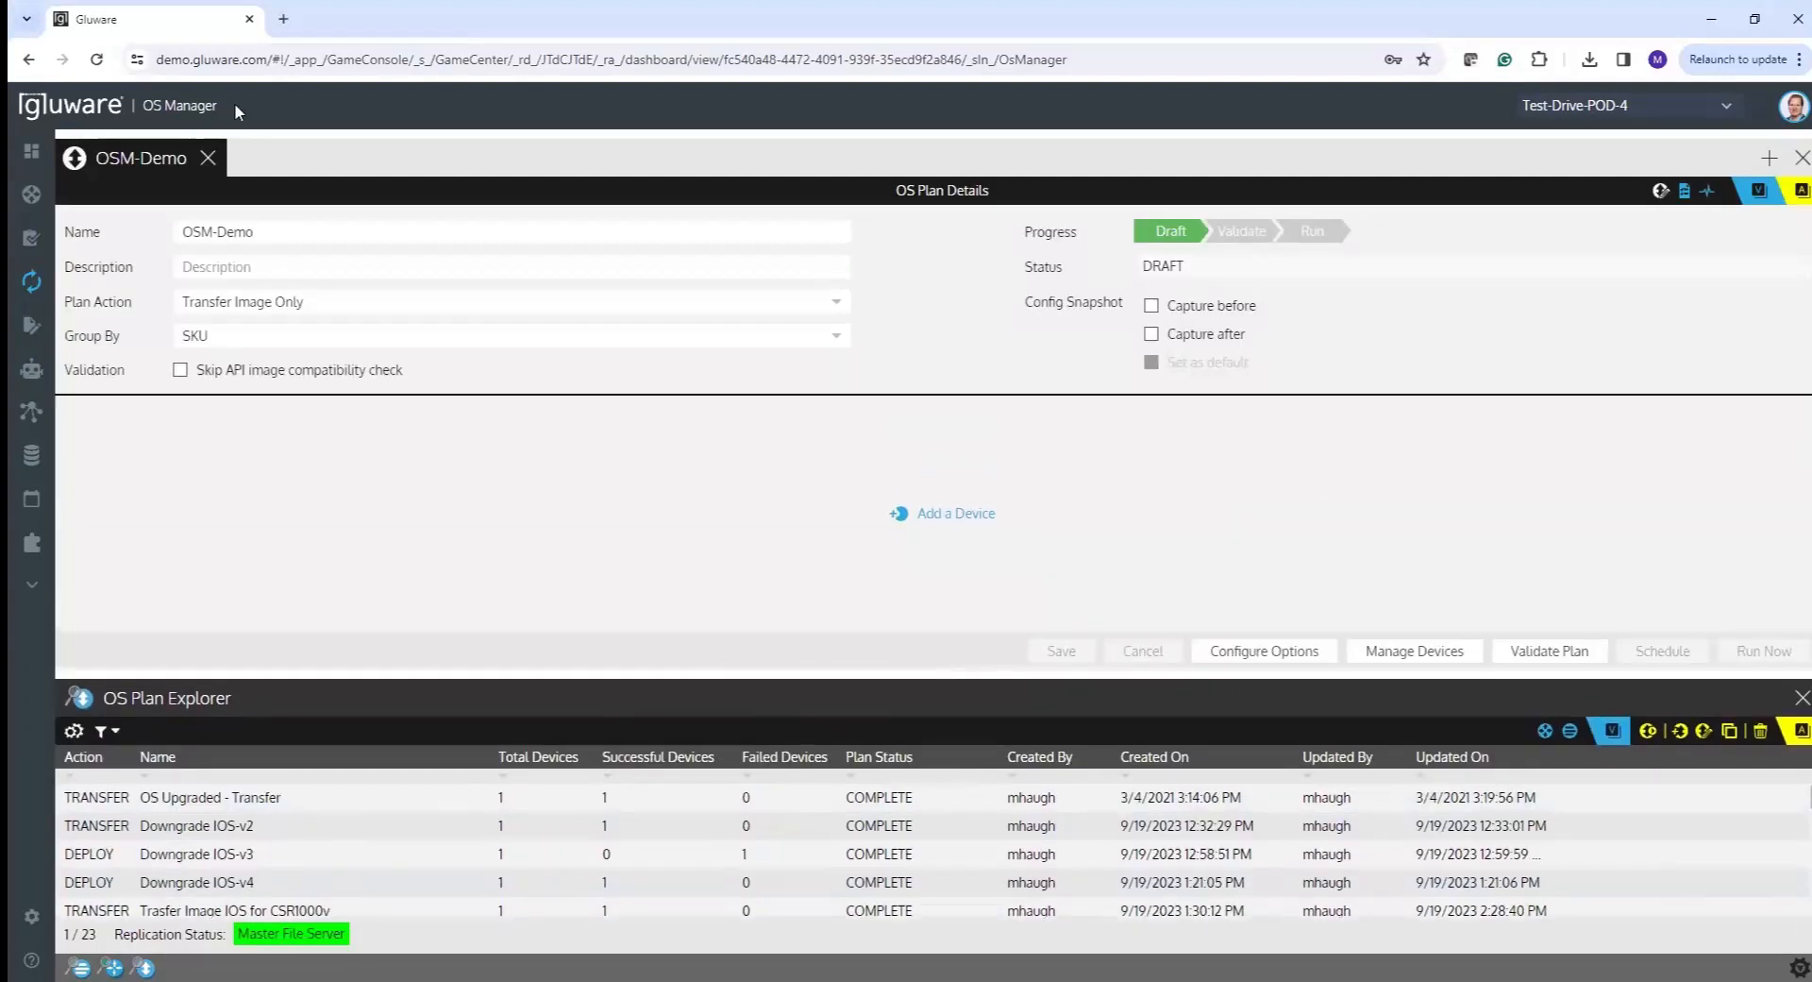
# - Review OSM-Demo's name and description fields, then display the Plan Action options
pyautogui.click(197, 236)
pyautogui.moveTo(196, 238); pyautogui.dragTo(145, 238)
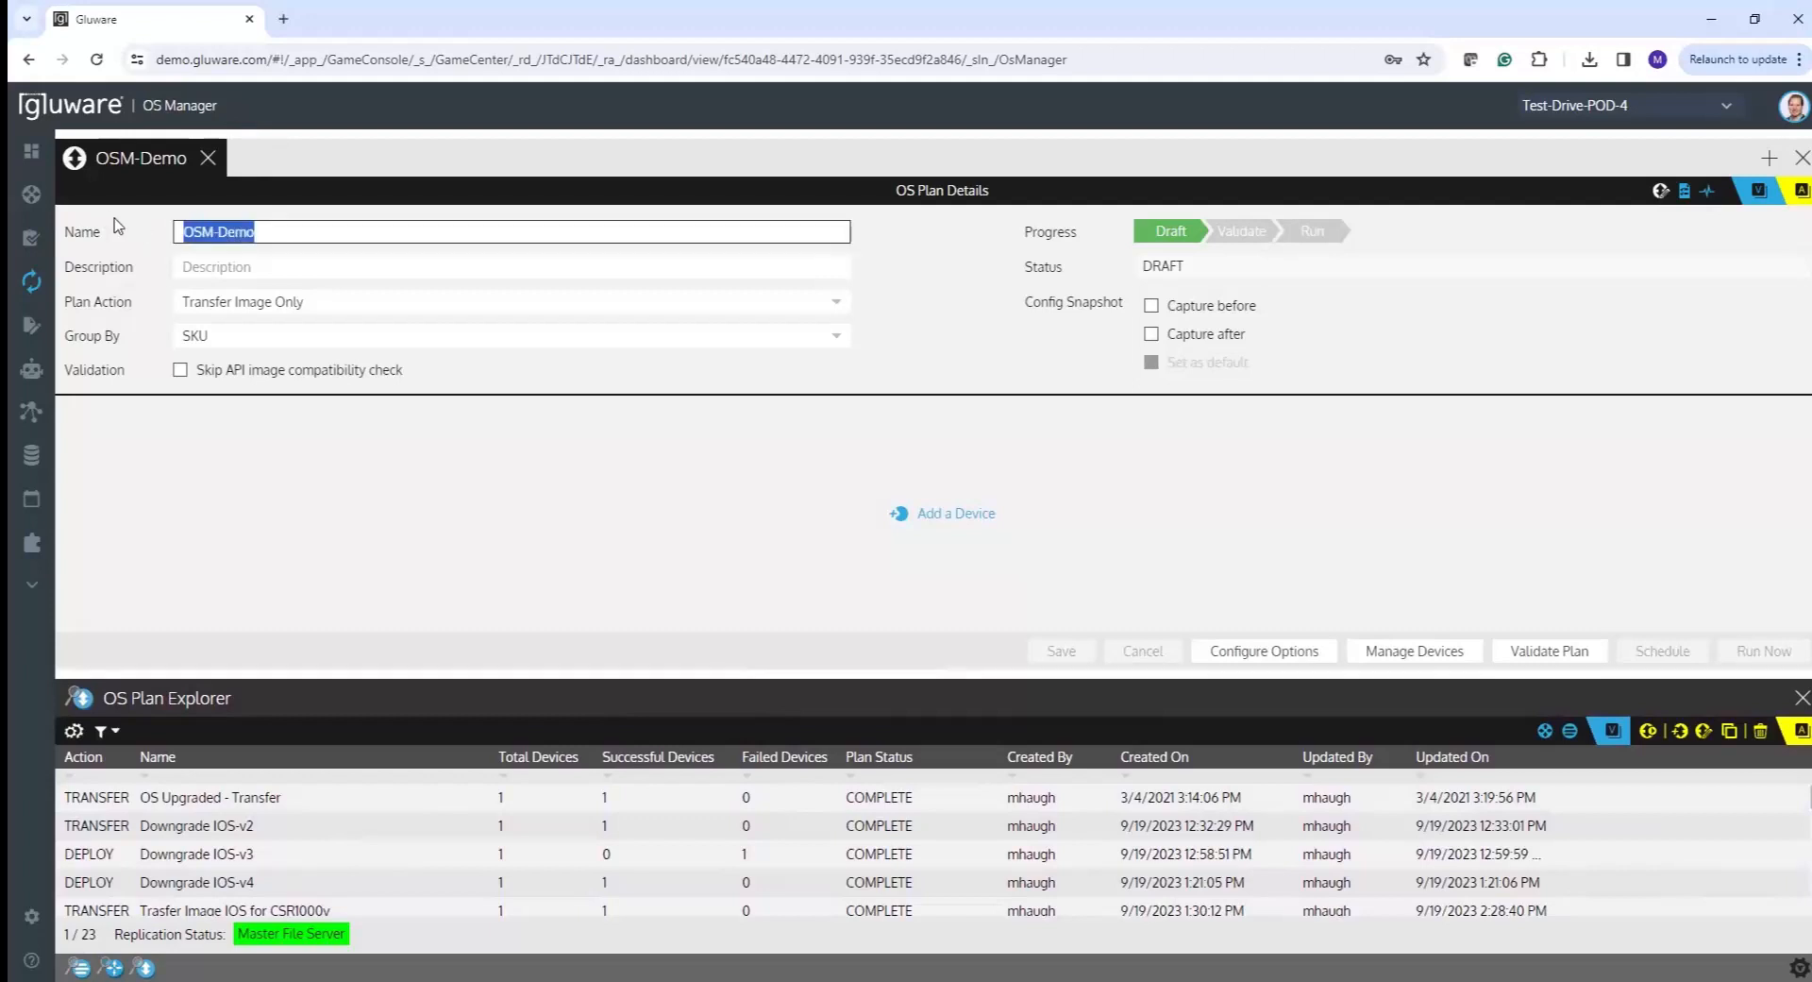
pyautogui.click(217, 270)
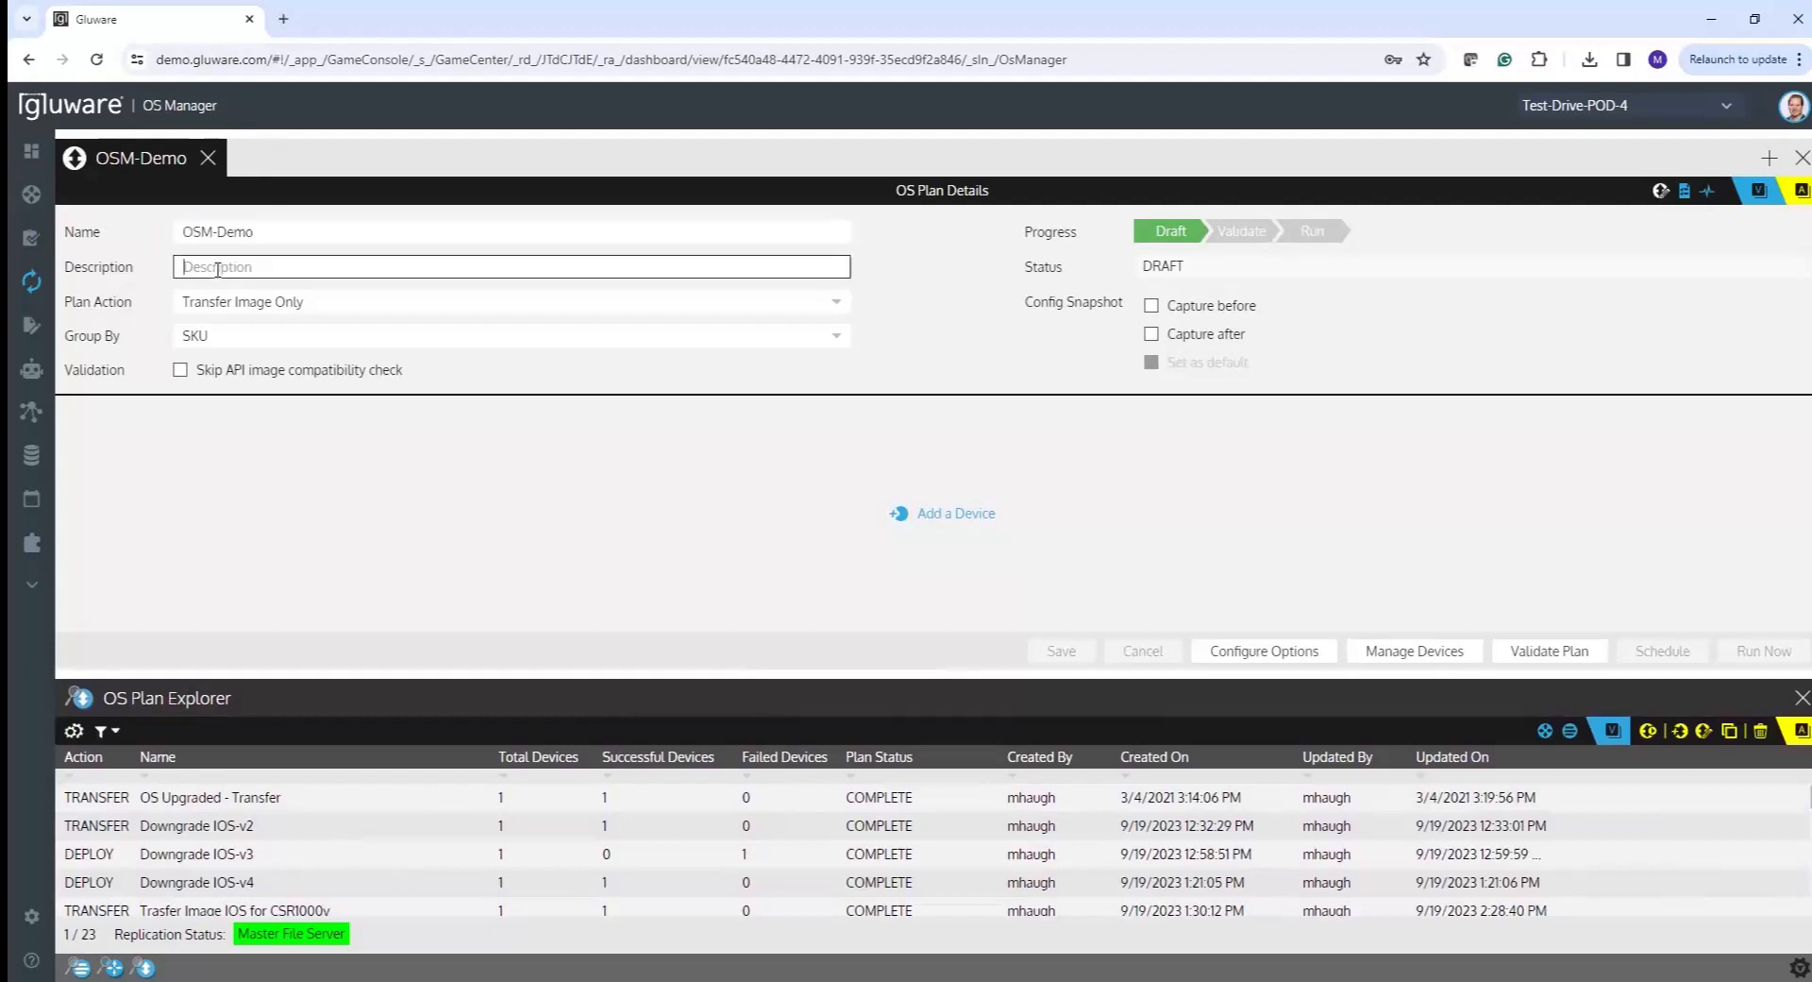
pyautogui.click(331, 310)
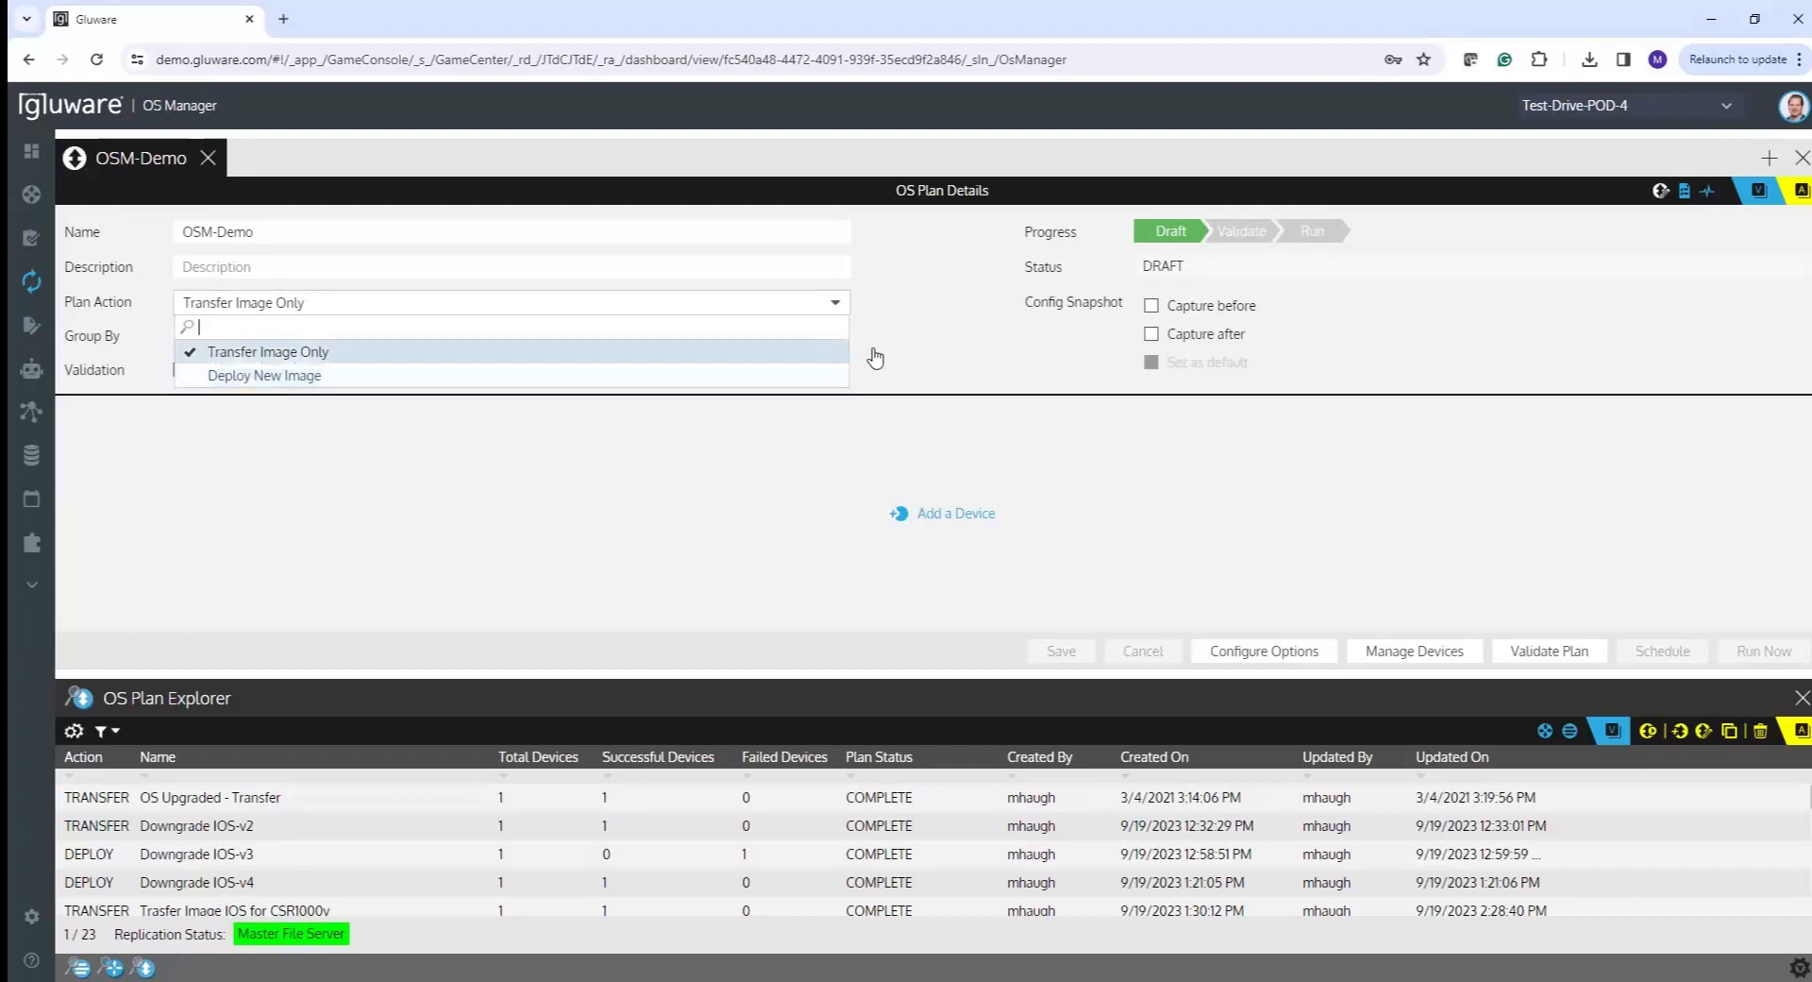
# - Dismiss the Plan Action dropdown, leaving Transfer Image Only selected
pyautogui.click(965, 338)
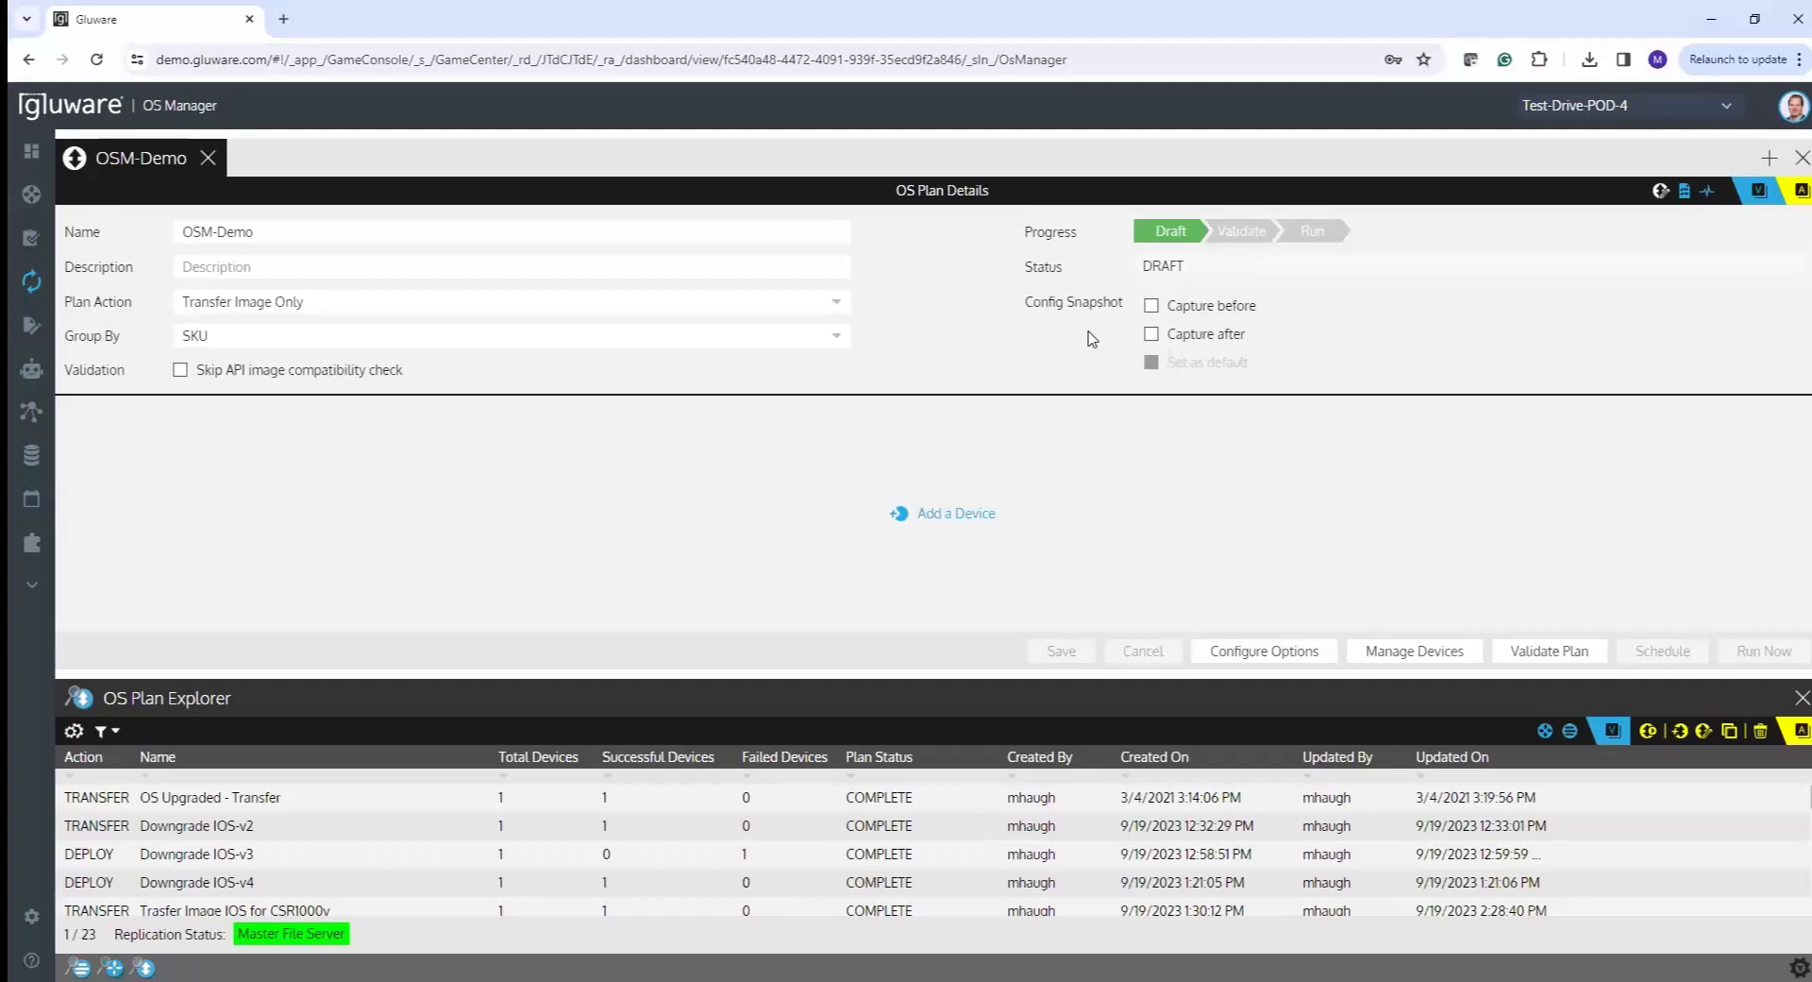
pyautogui.click(1152, 335)
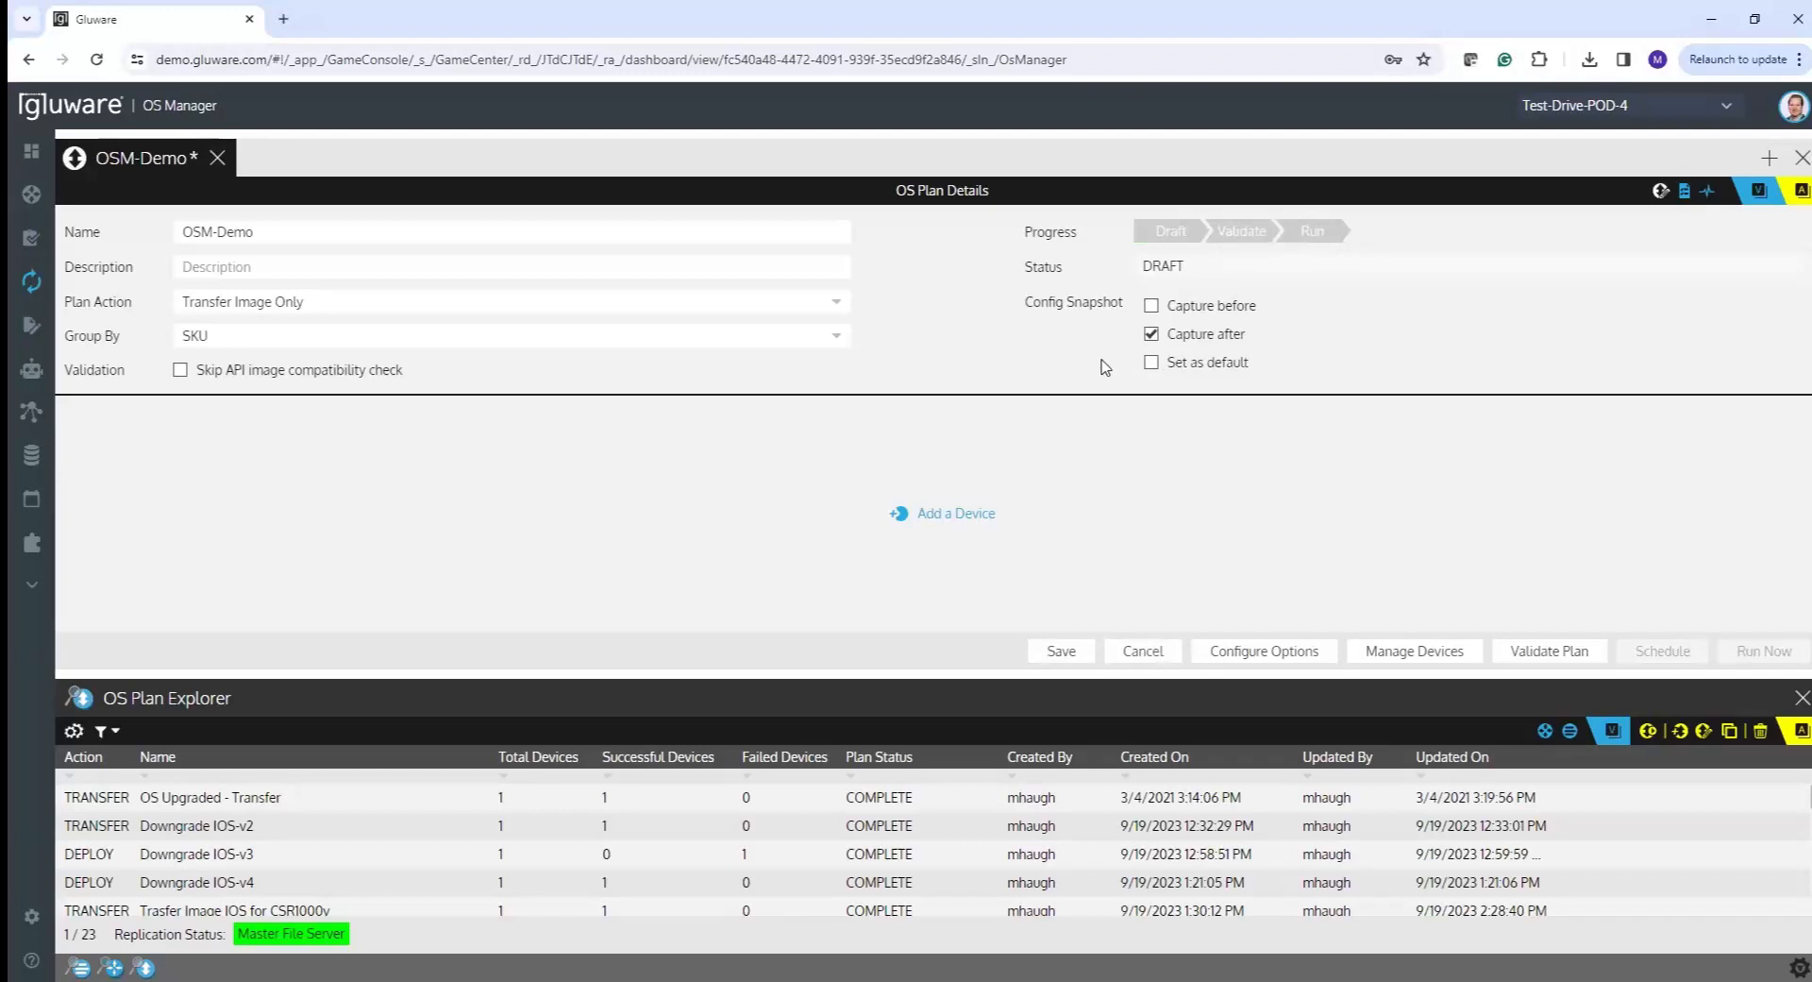
pyautogui.click(1151, 363)
pyautogui.click(1152, 334)
pyautogui.click(1152, 363)
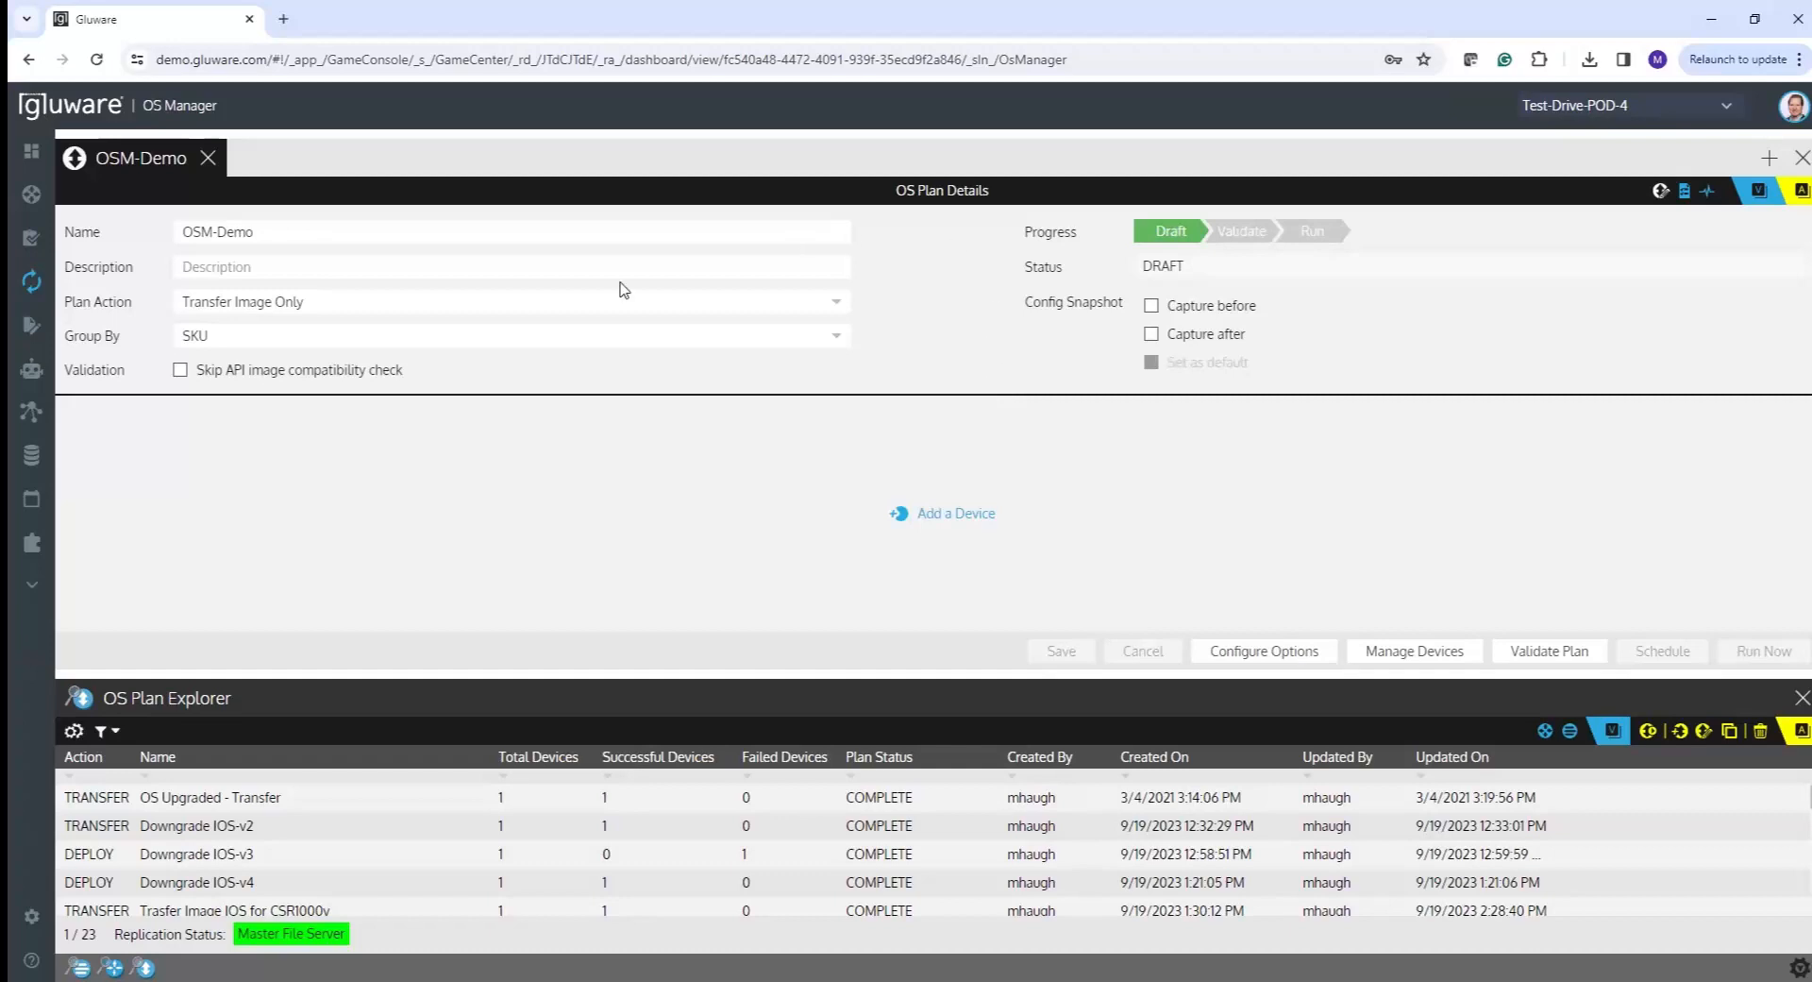
# - Add all nine POD-4 devices to the OSM-Demo plan and save the selection
pyautogui.click(960, 524)
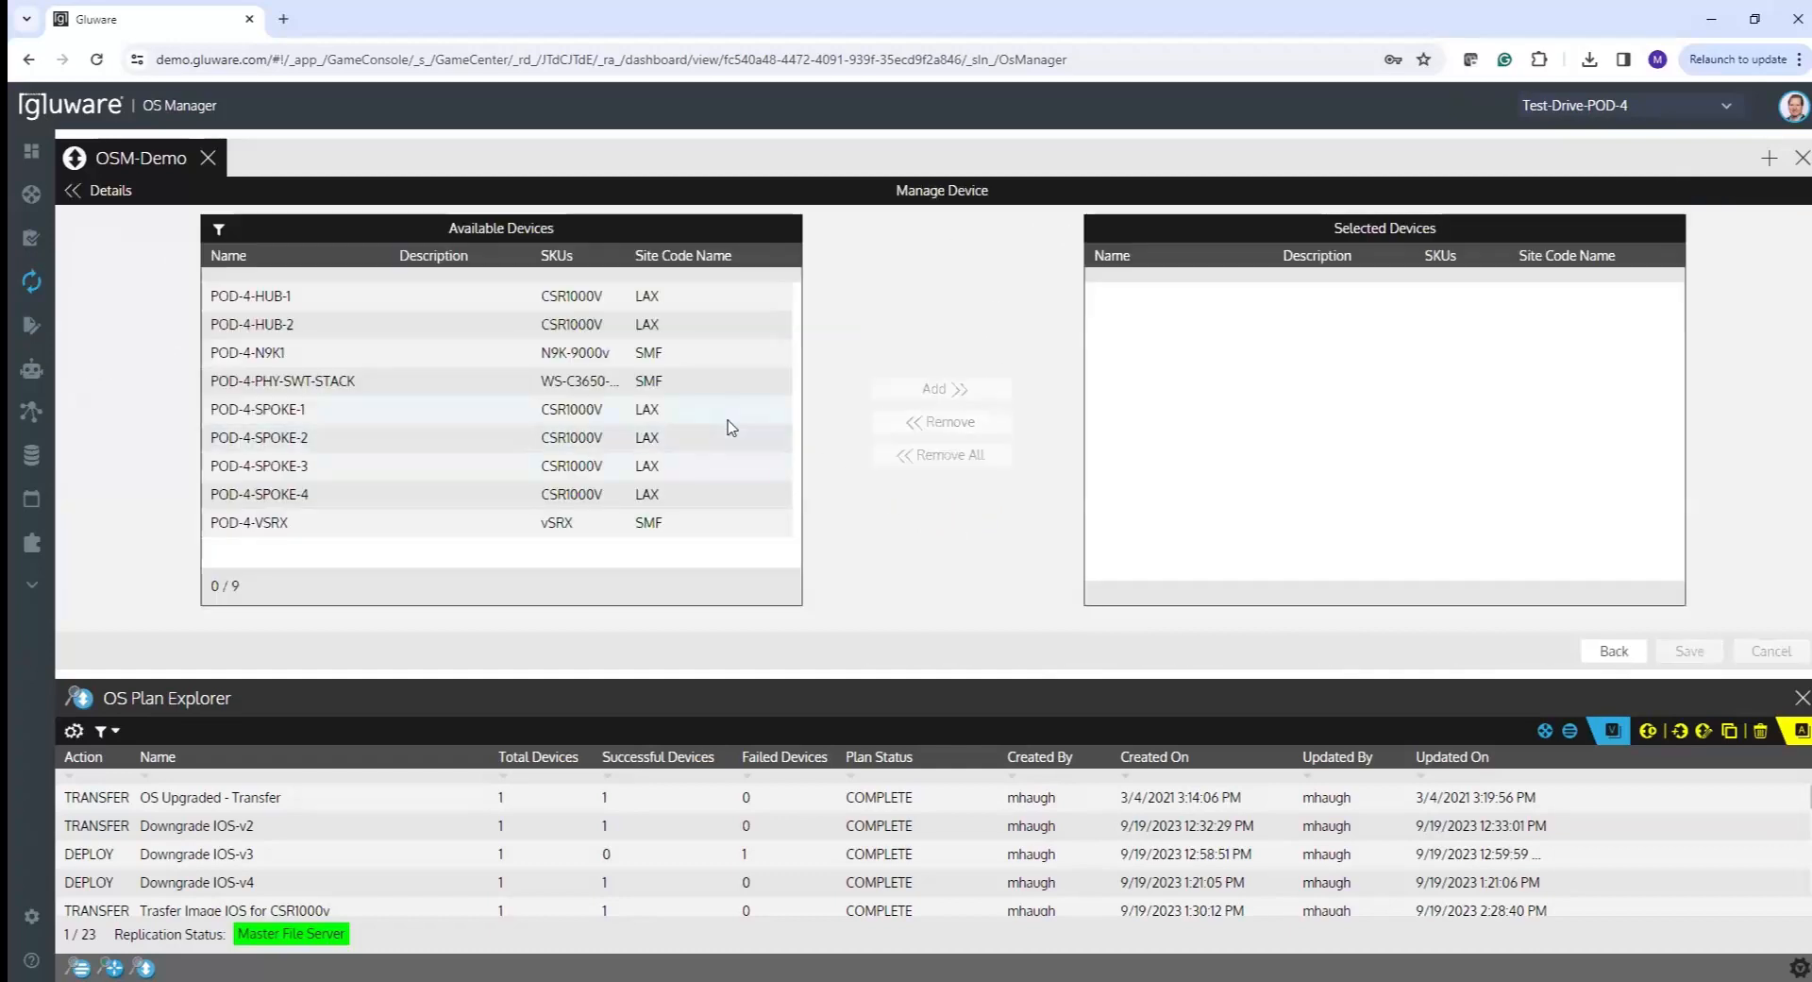
pyautogui.hotkey('ctrl', 'a')
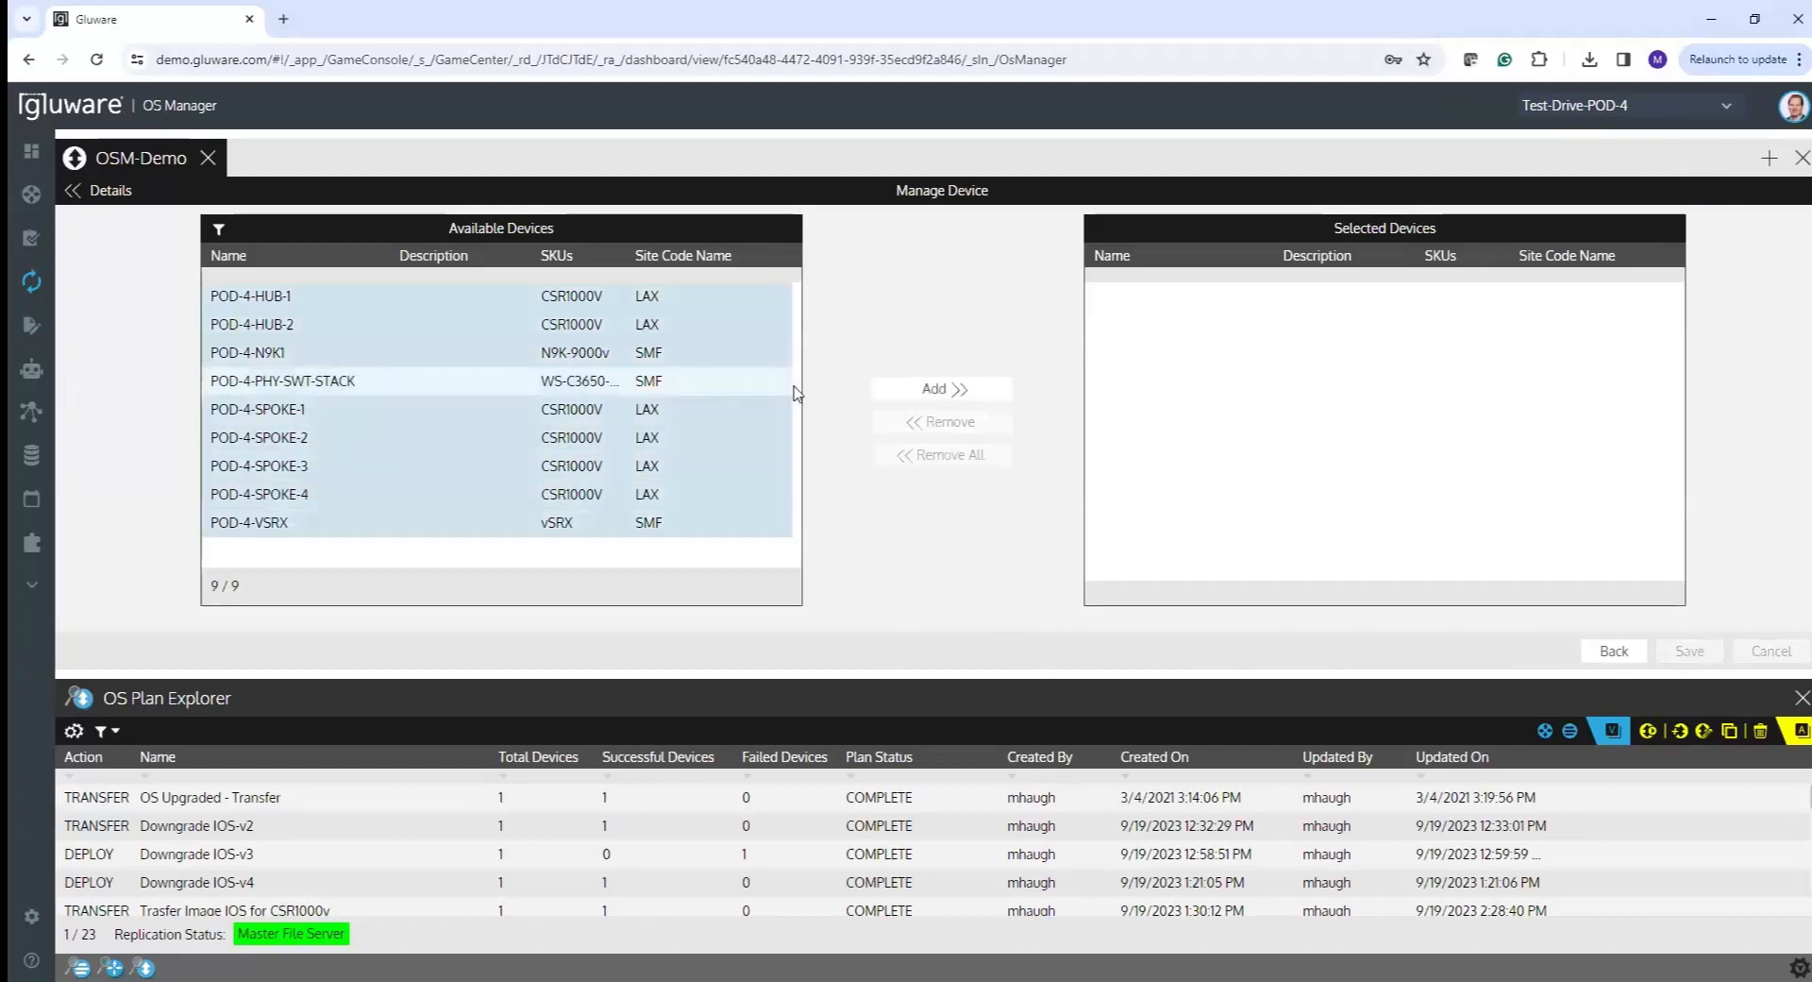
pyautogui.click(930, 388)
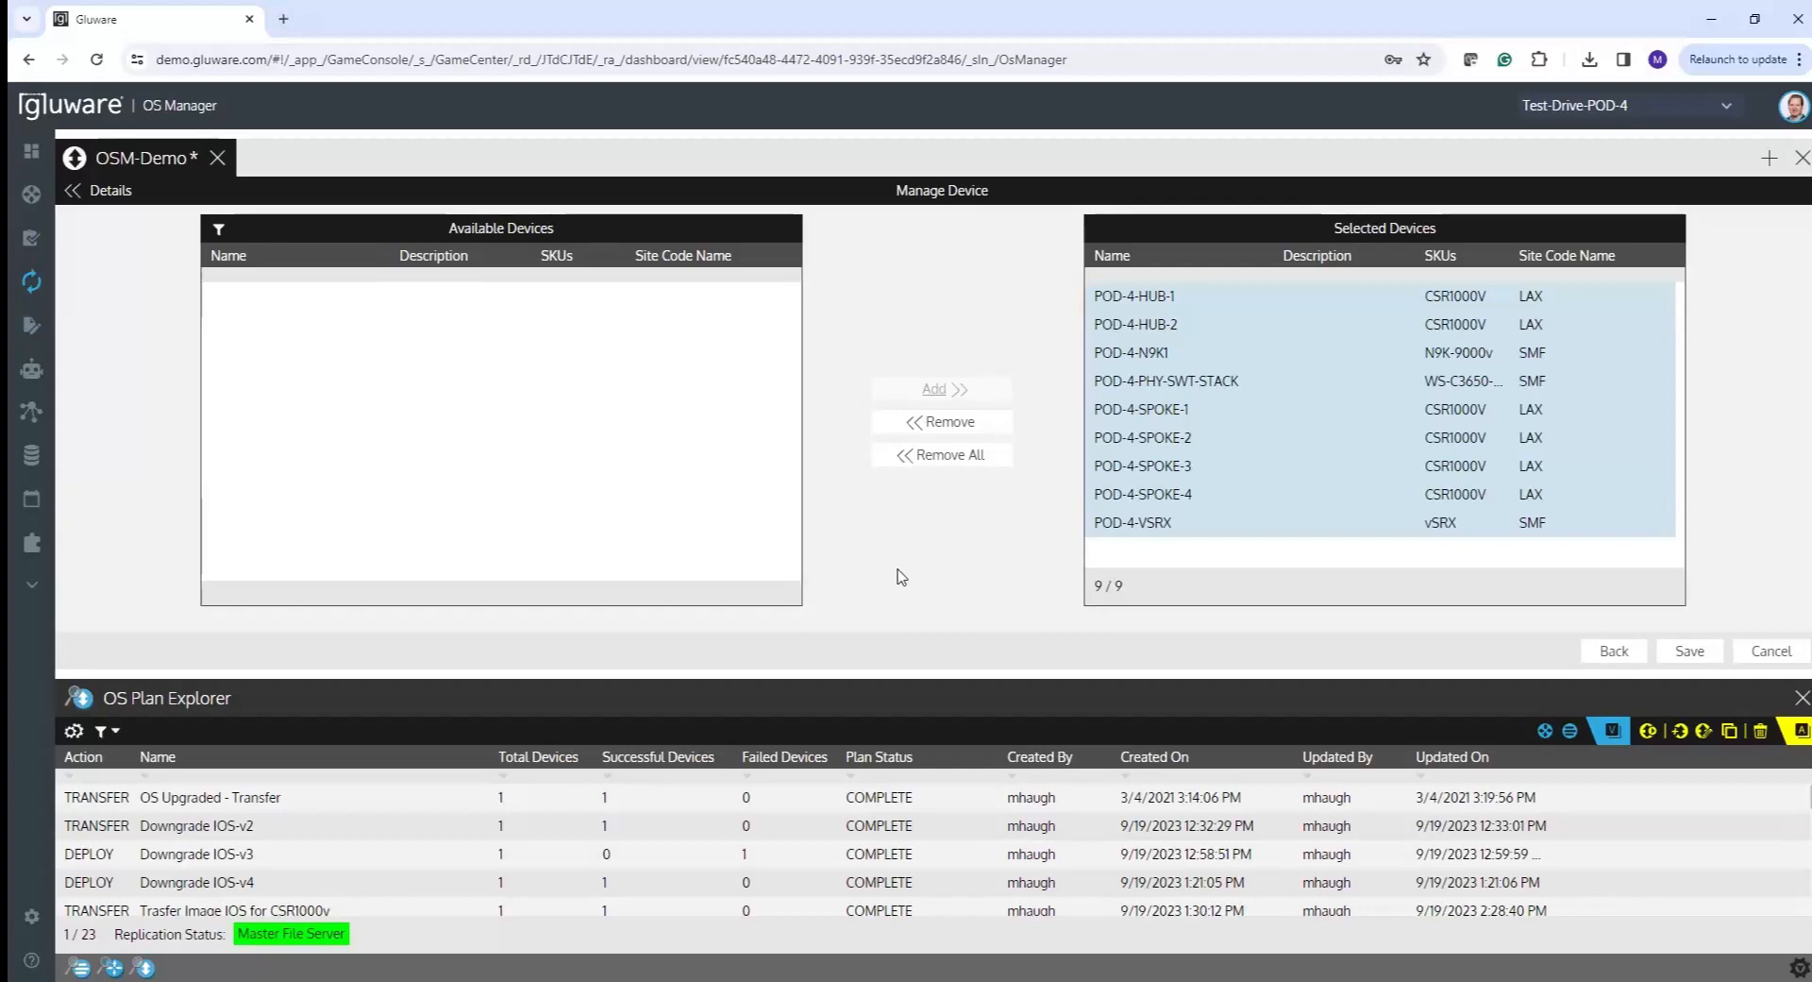
pyautogui.click(1689, 652)
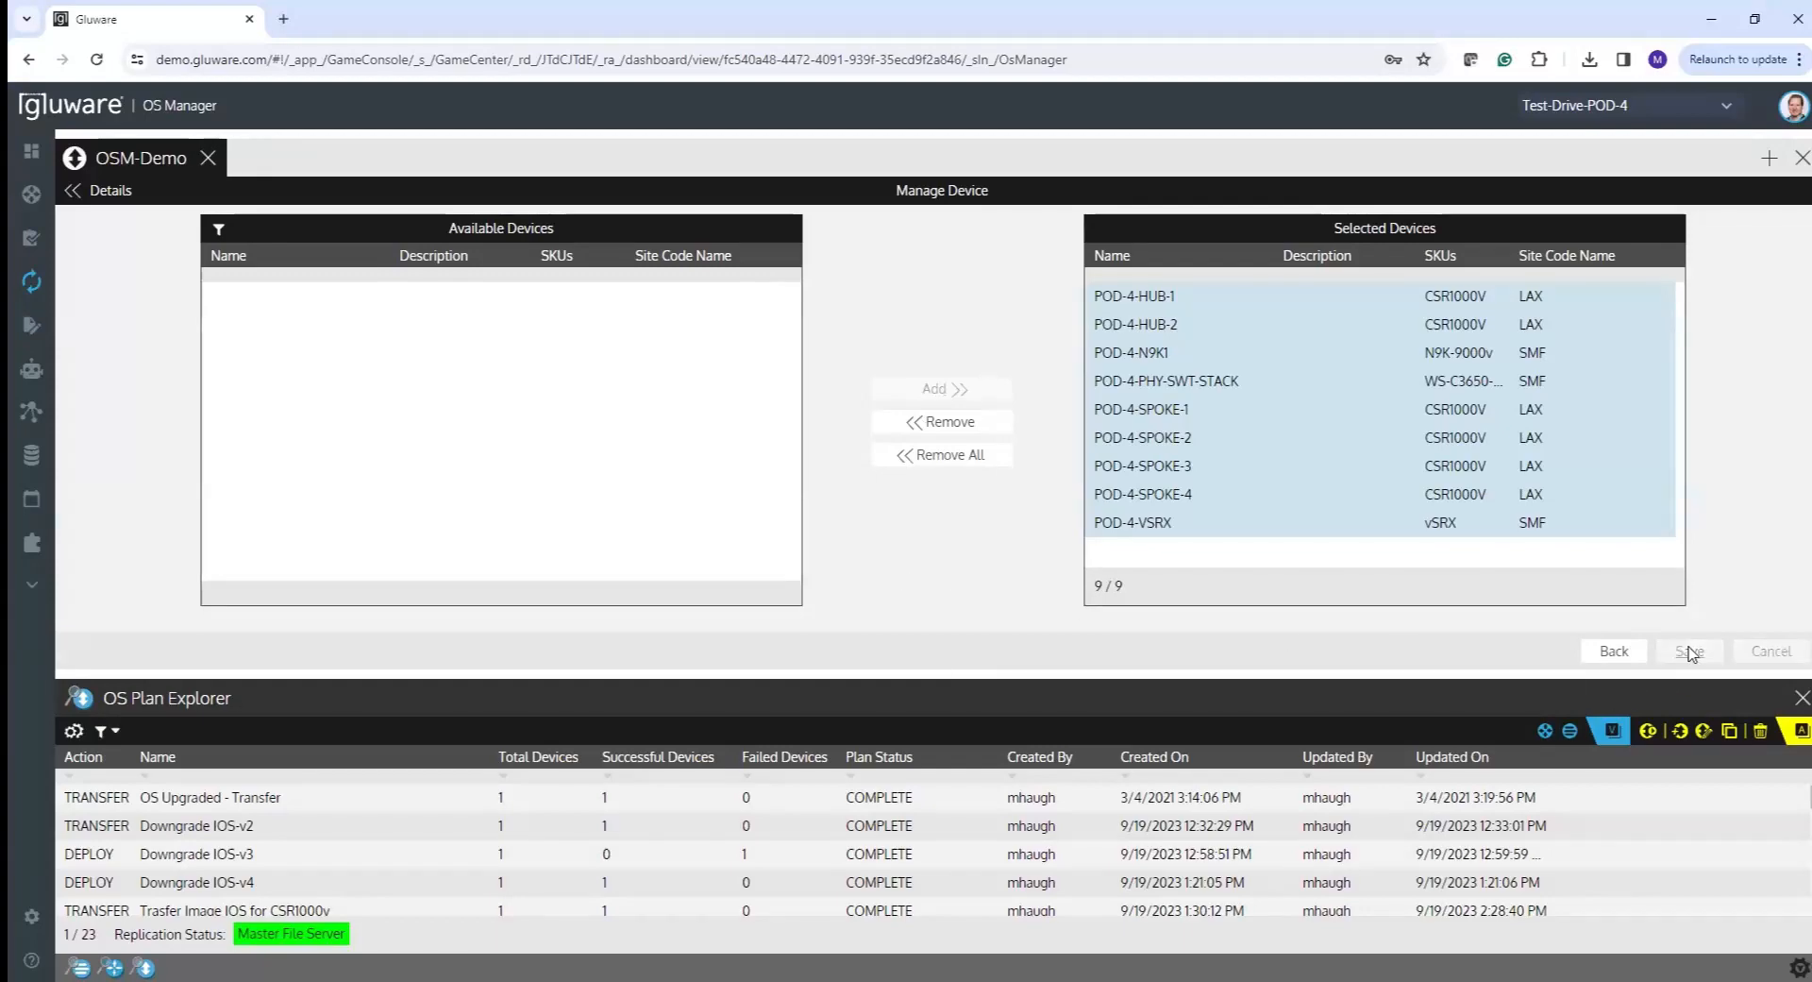
pyautogui.click(1626, 653)
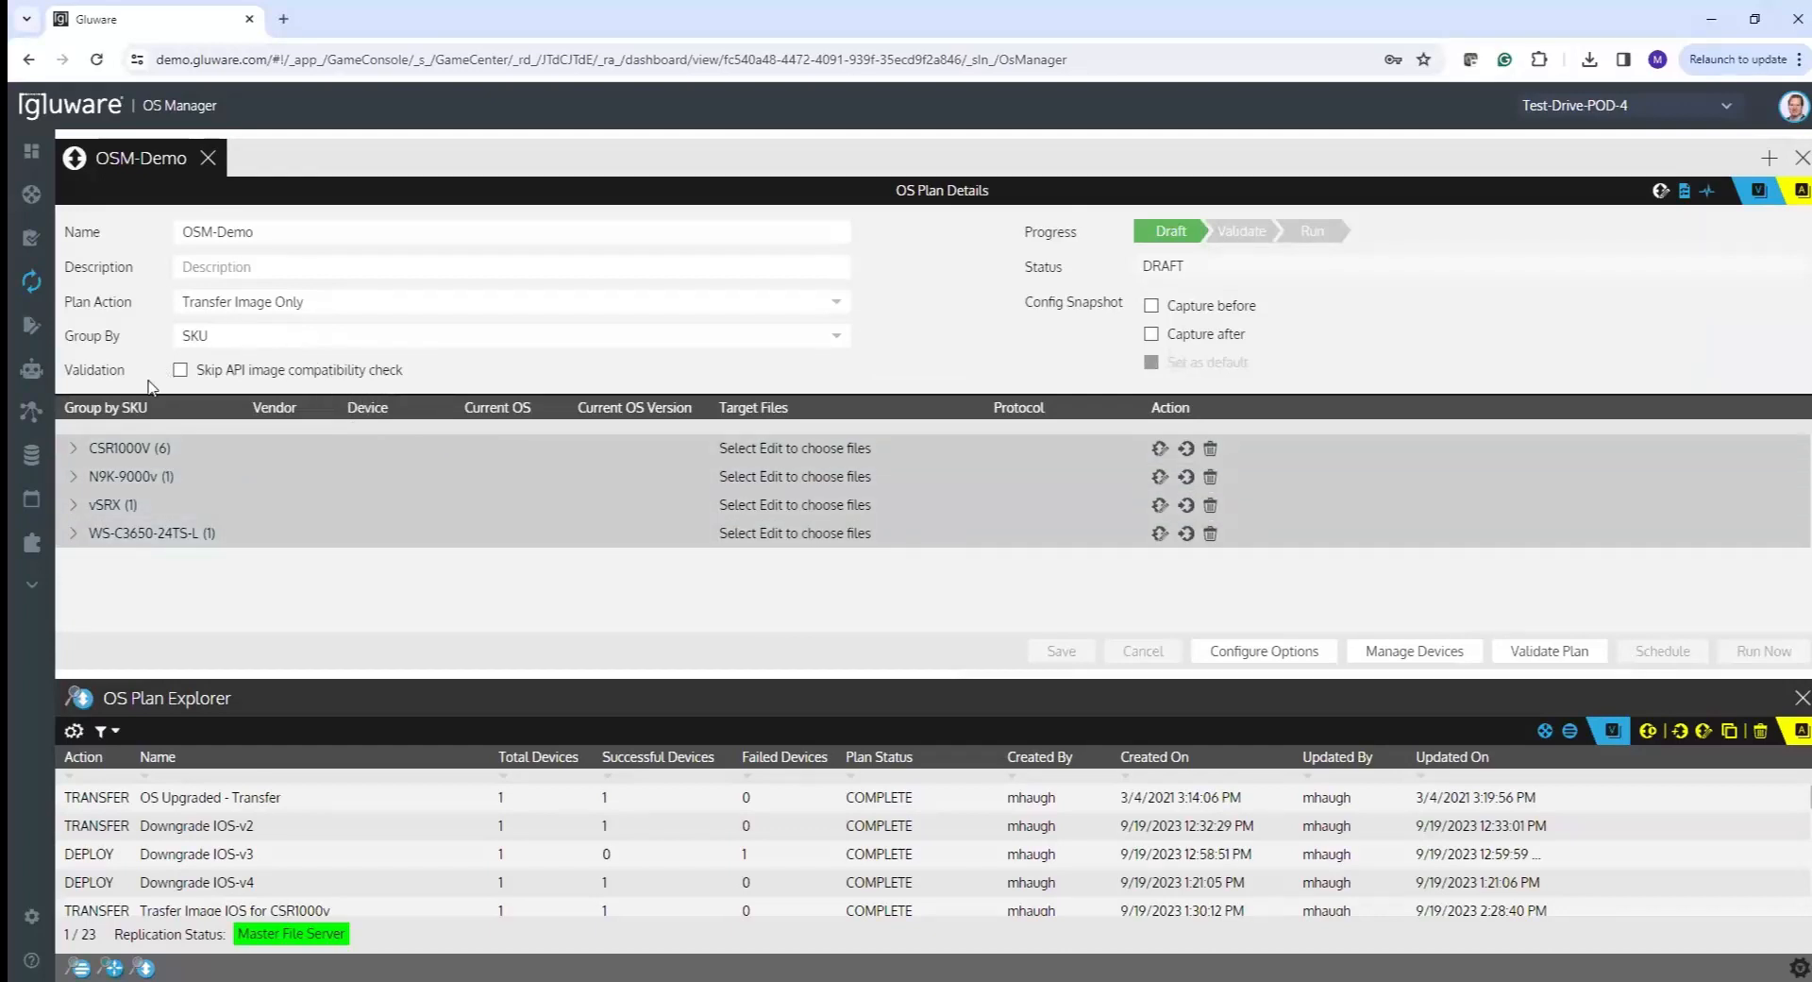
# - Expand the CSR1000V group and edit its files to offer csr1000v-universalk9.16.09.04.SPA.bin
pyautogui.click(72, 450)
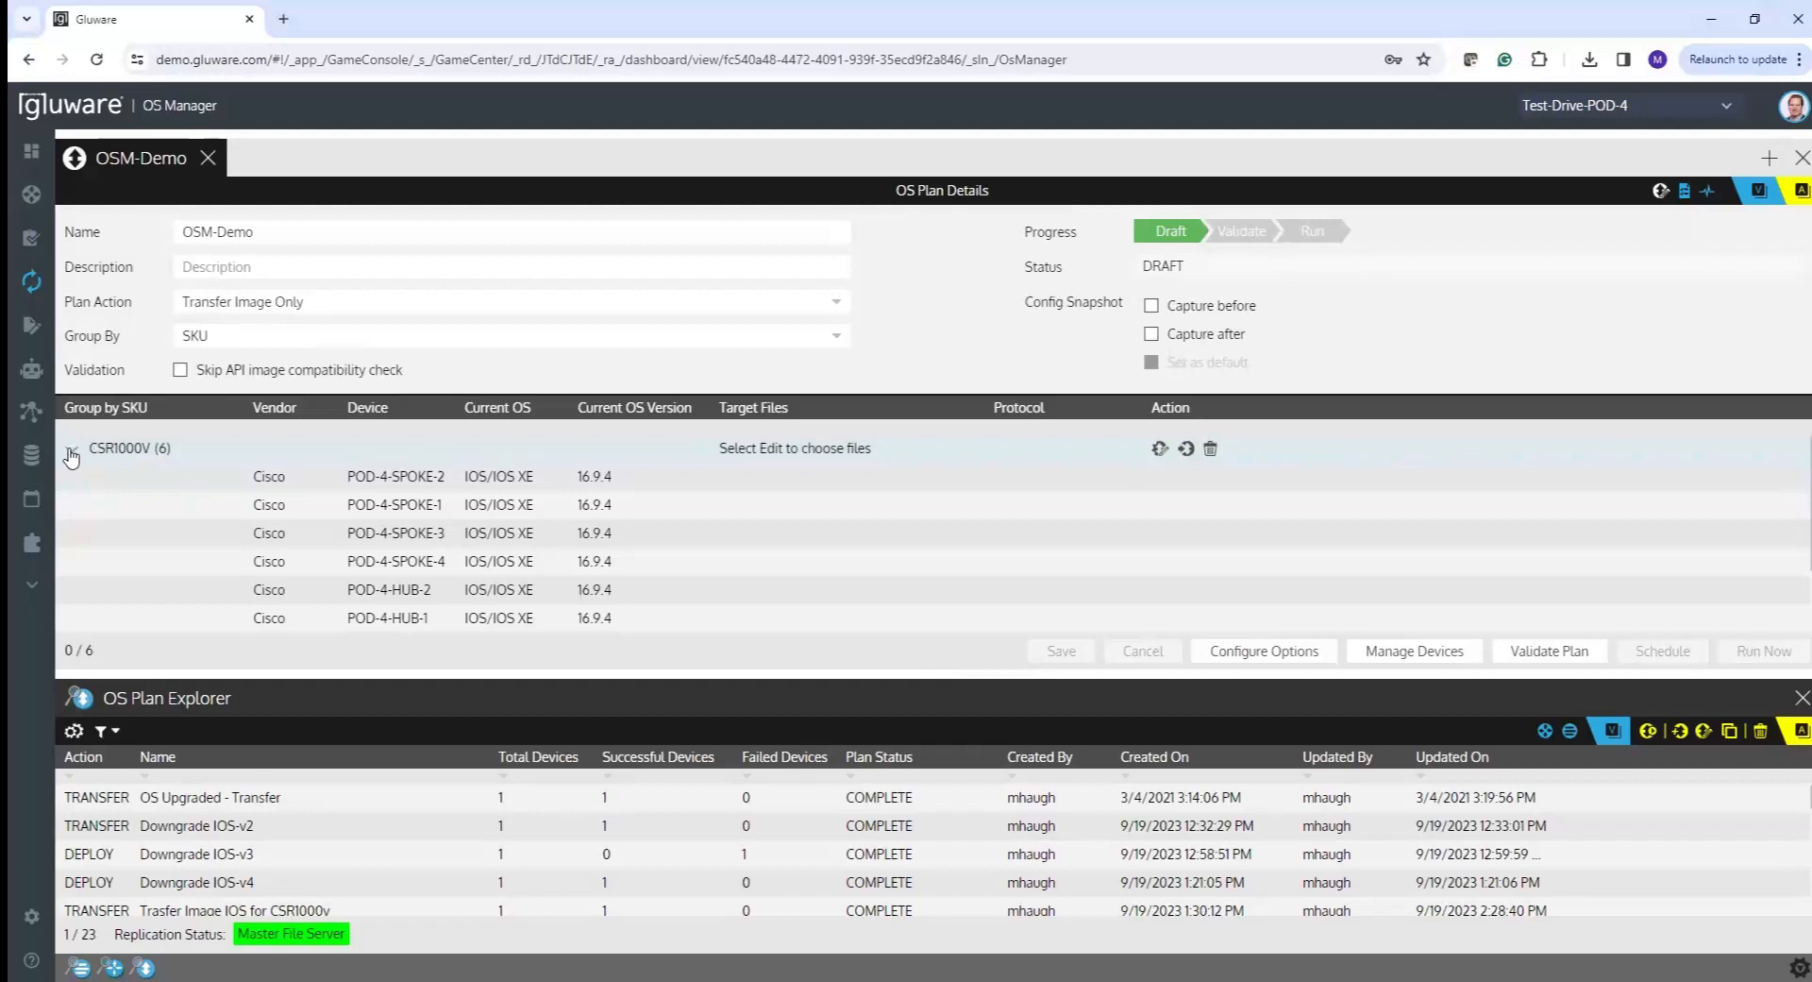
pyautogui.click(72, 451)
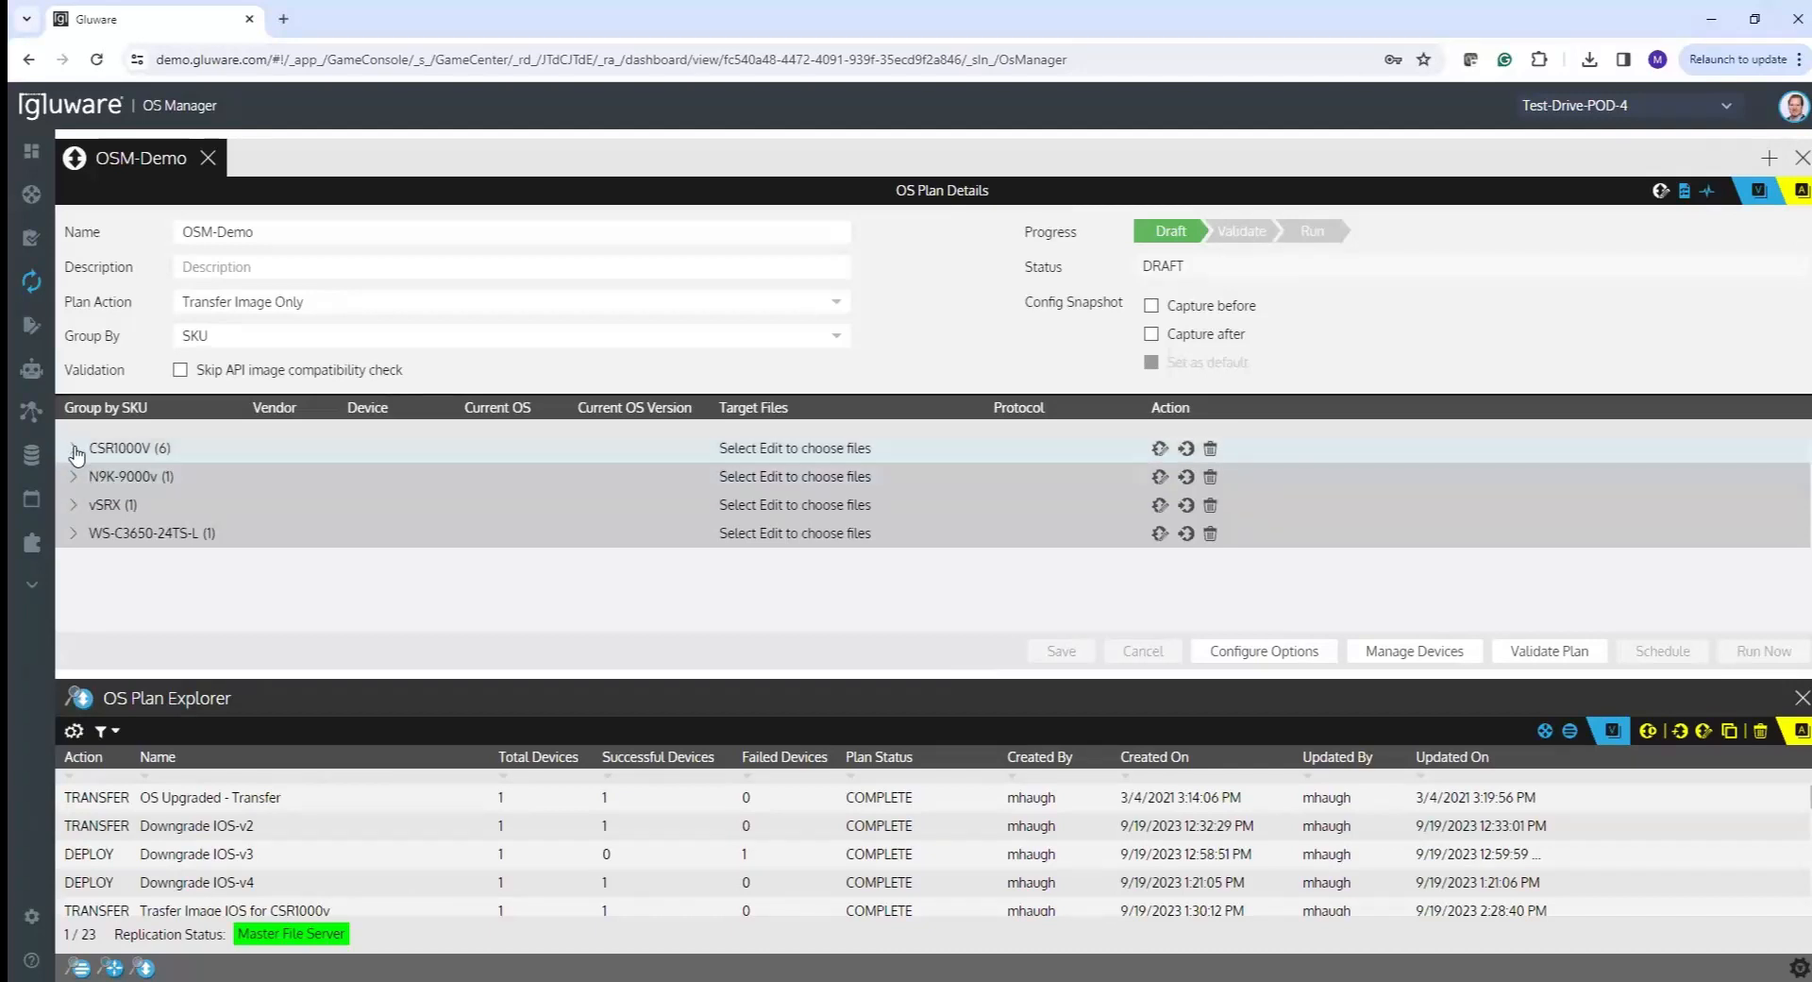
pyautogui.click(162, 453)
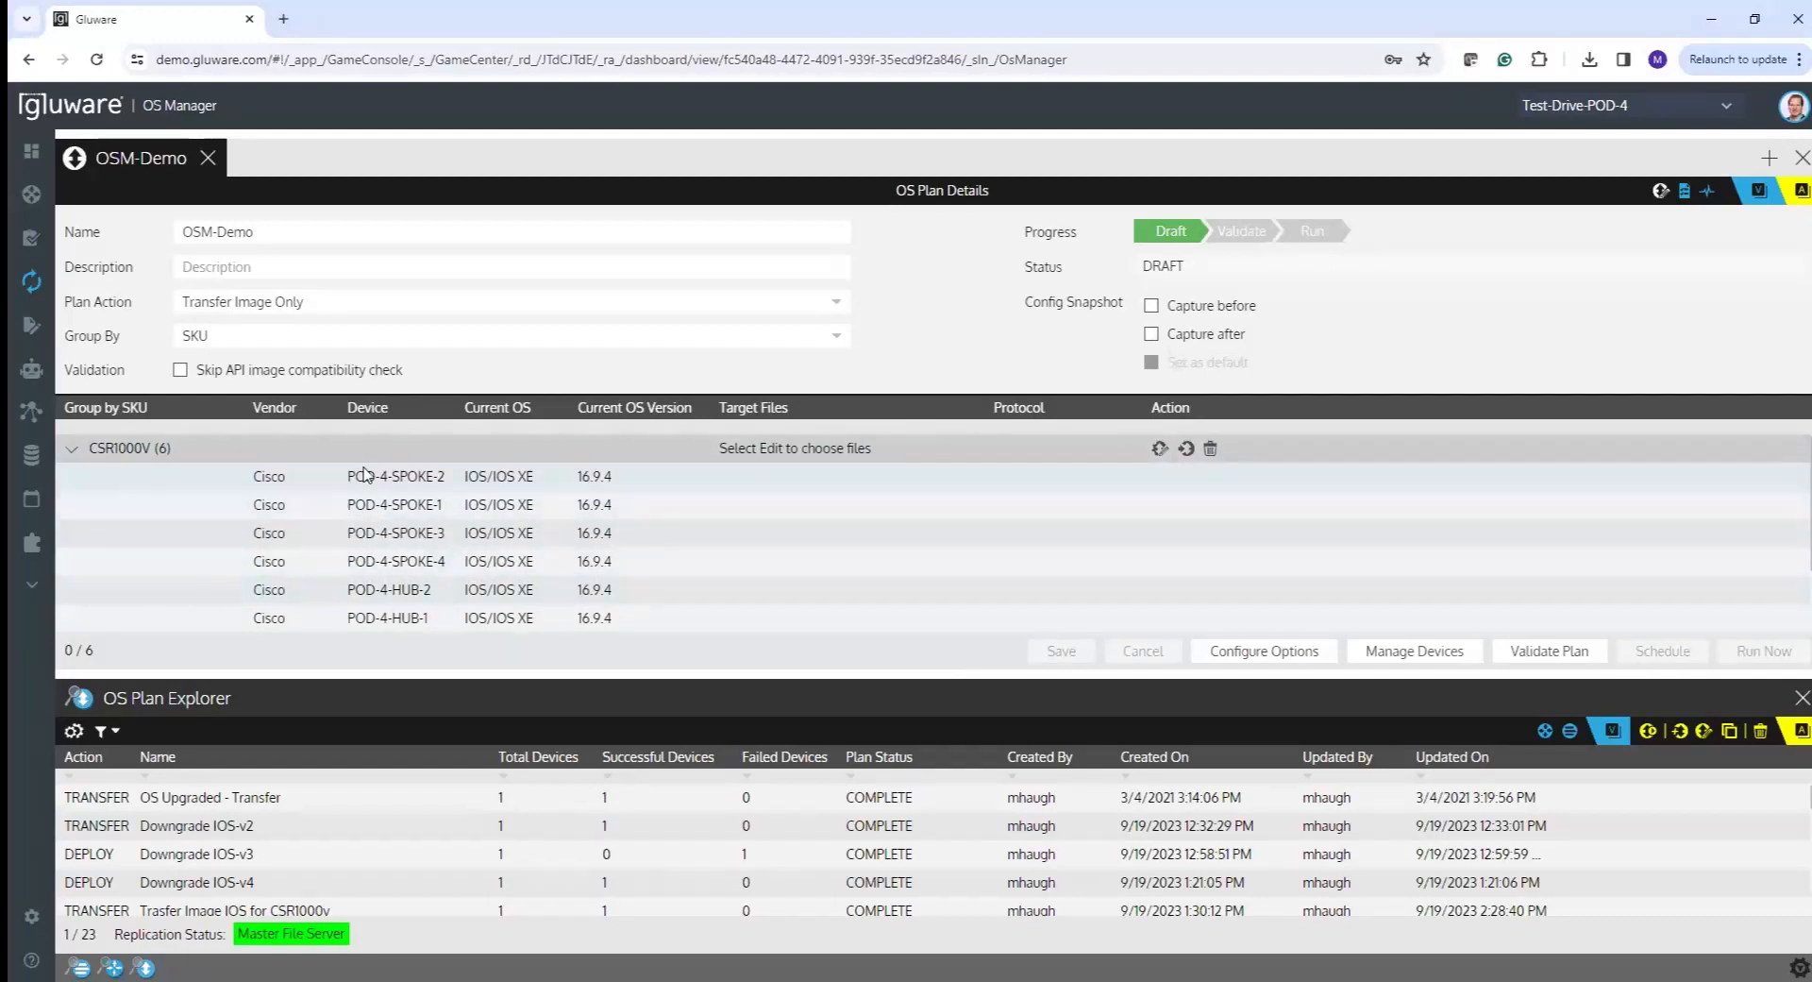
pyautogui.click(1160, 451)
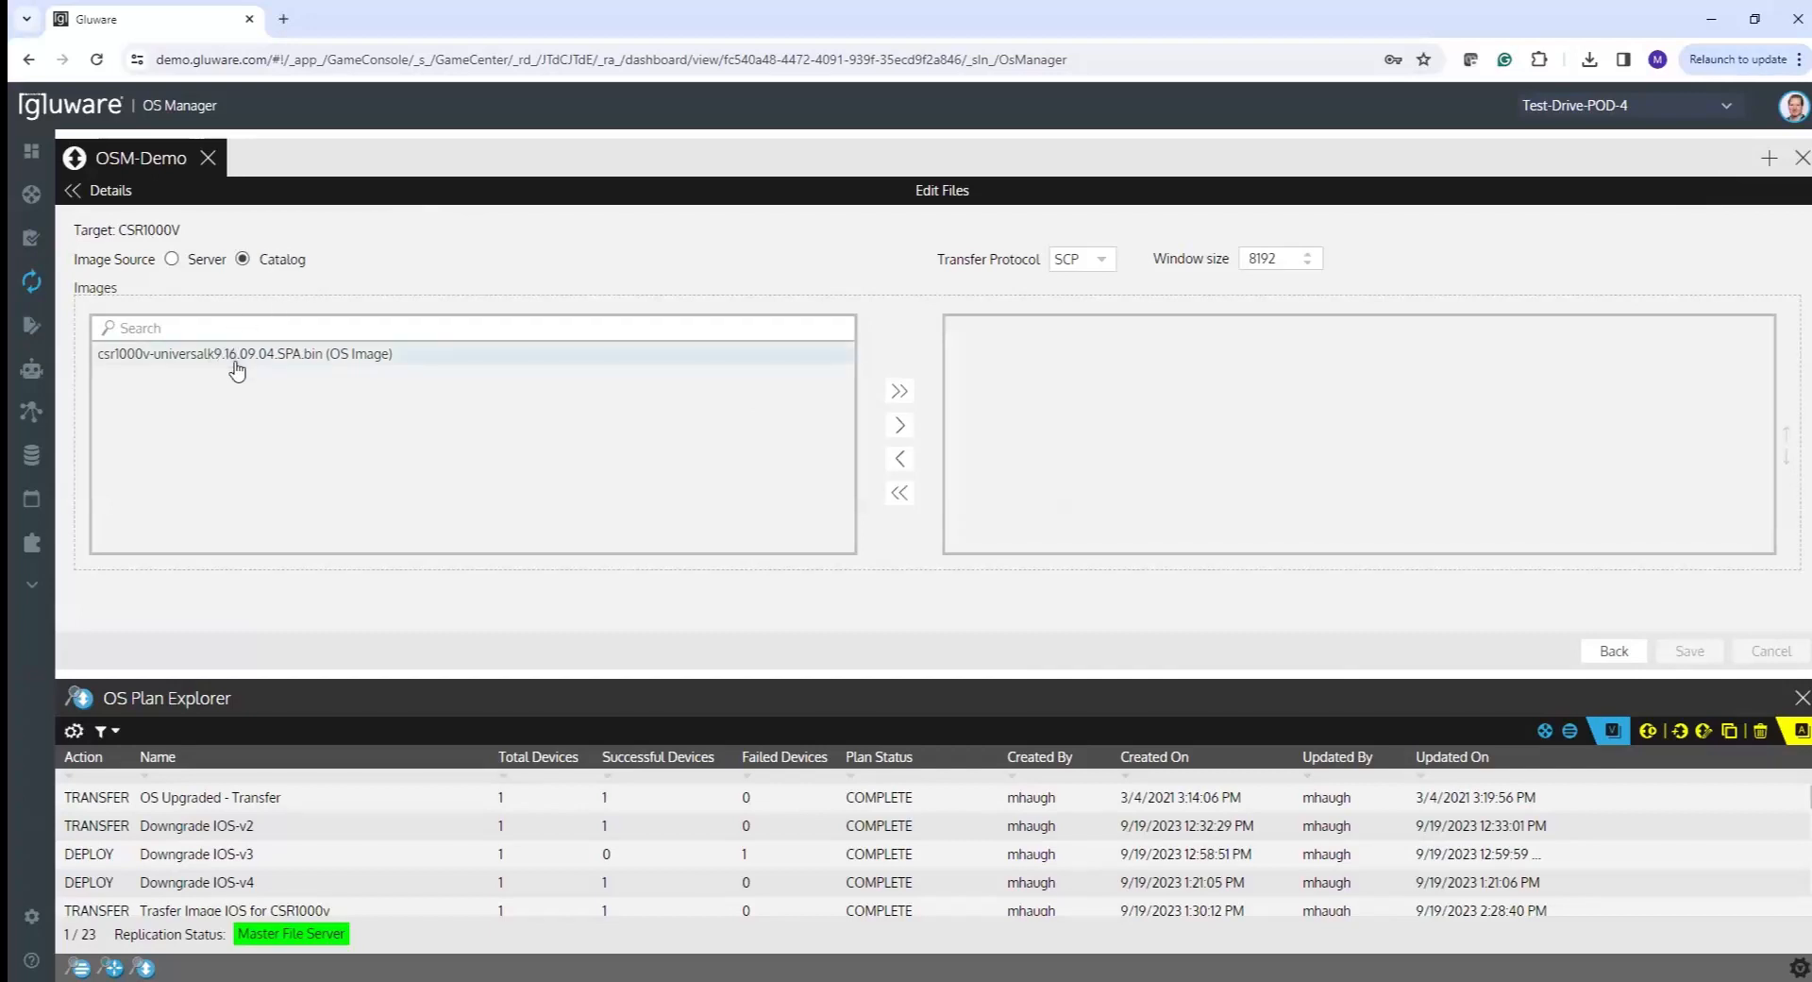
# - Try the Server source, return to Catalog, and add csr1000v-universalk9.16.09.04.SPA.bin as the CSR1000V target
pyautogui.click(171, 261)
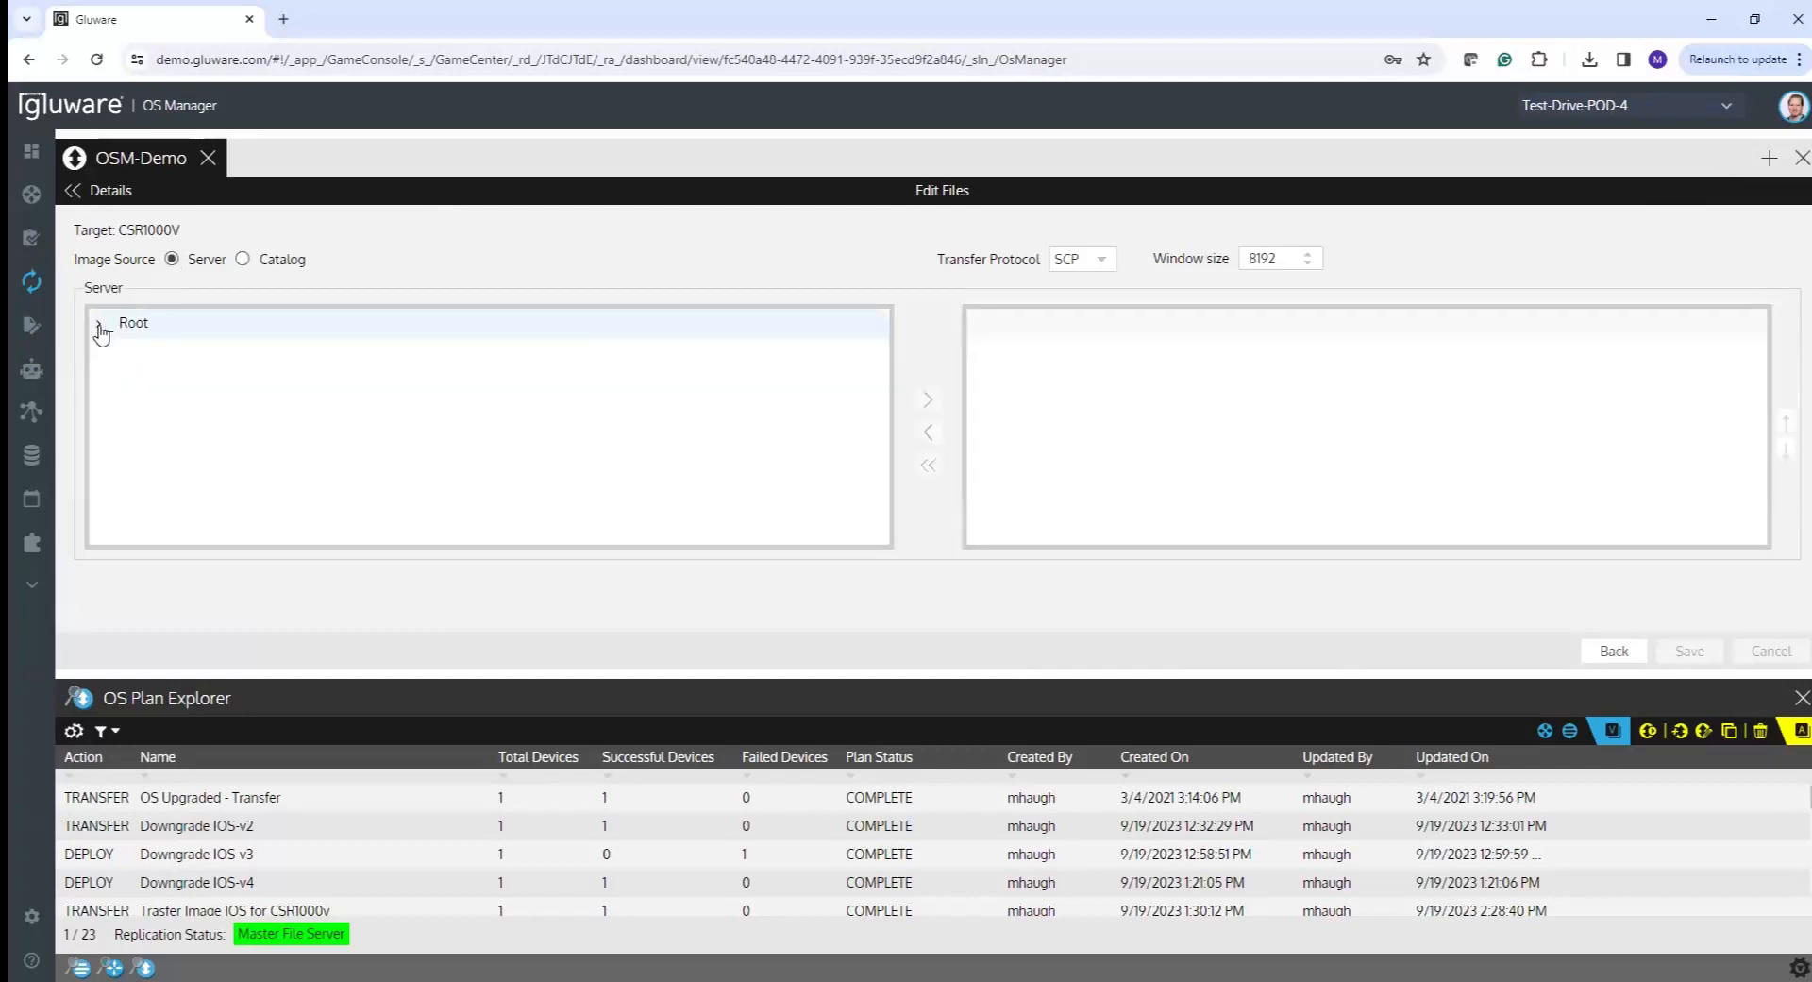
pyautogui.click(98, 326)
pyautogui.click(98, 326)
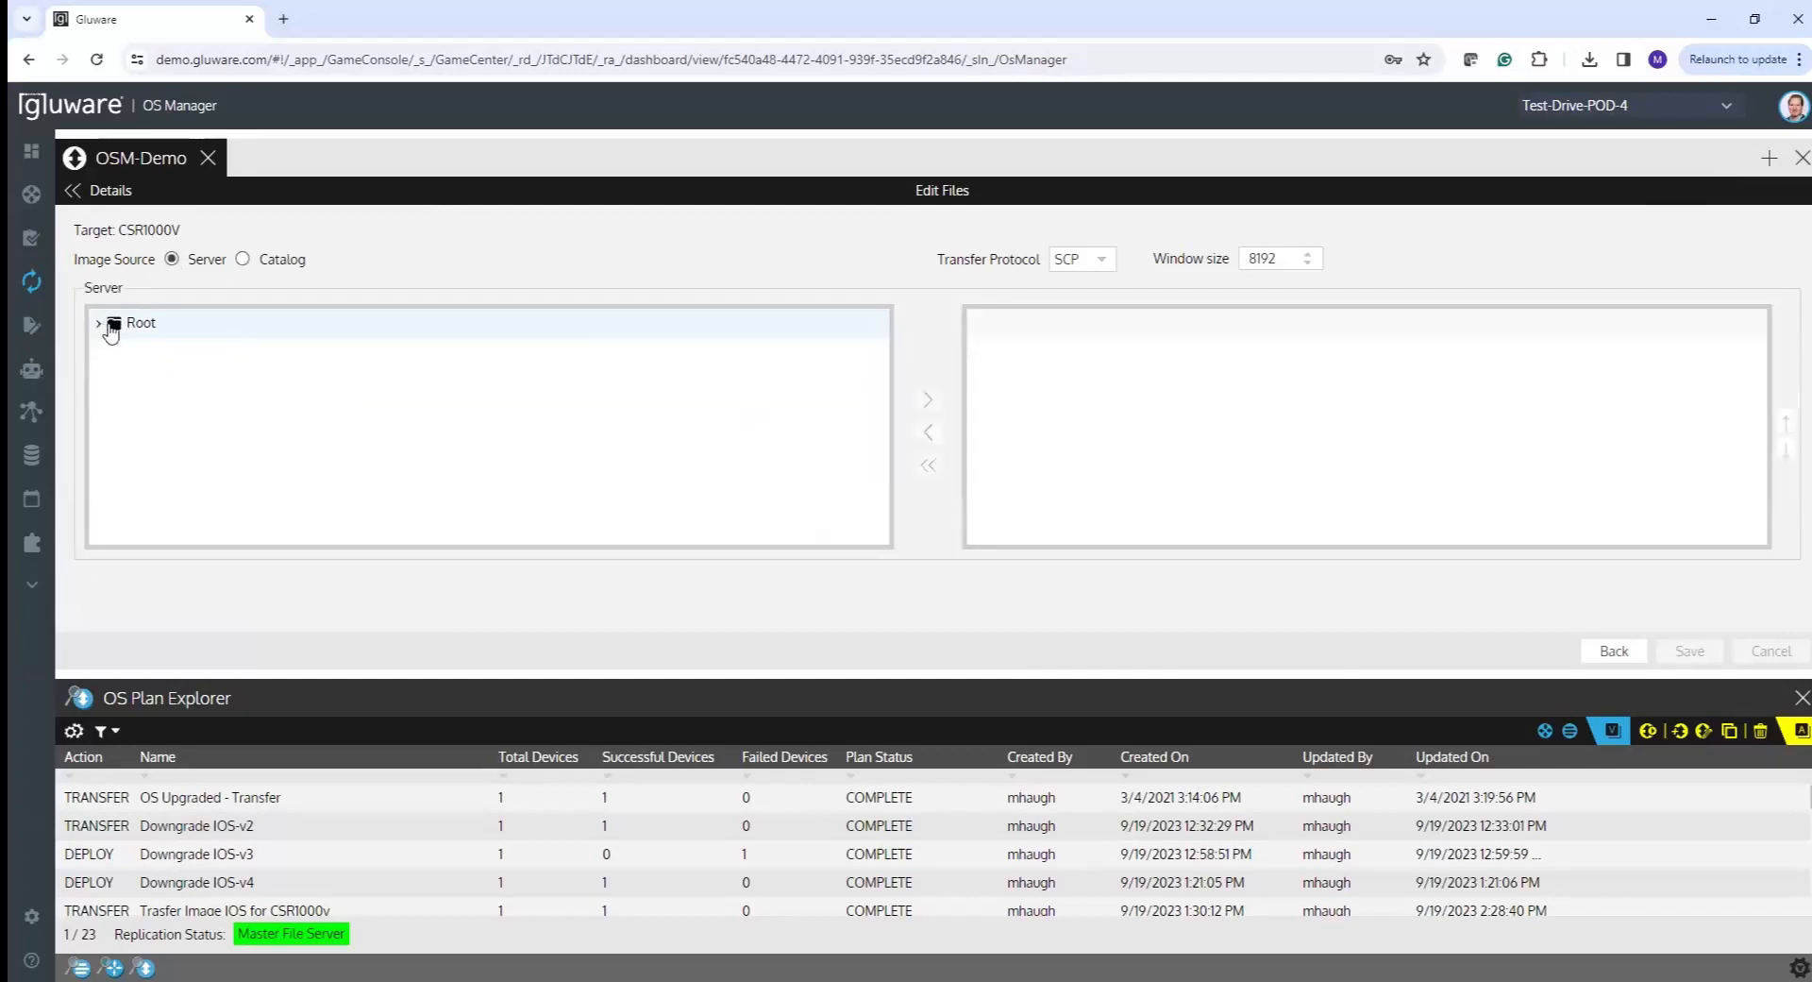
pyautogui.click(242, 261)
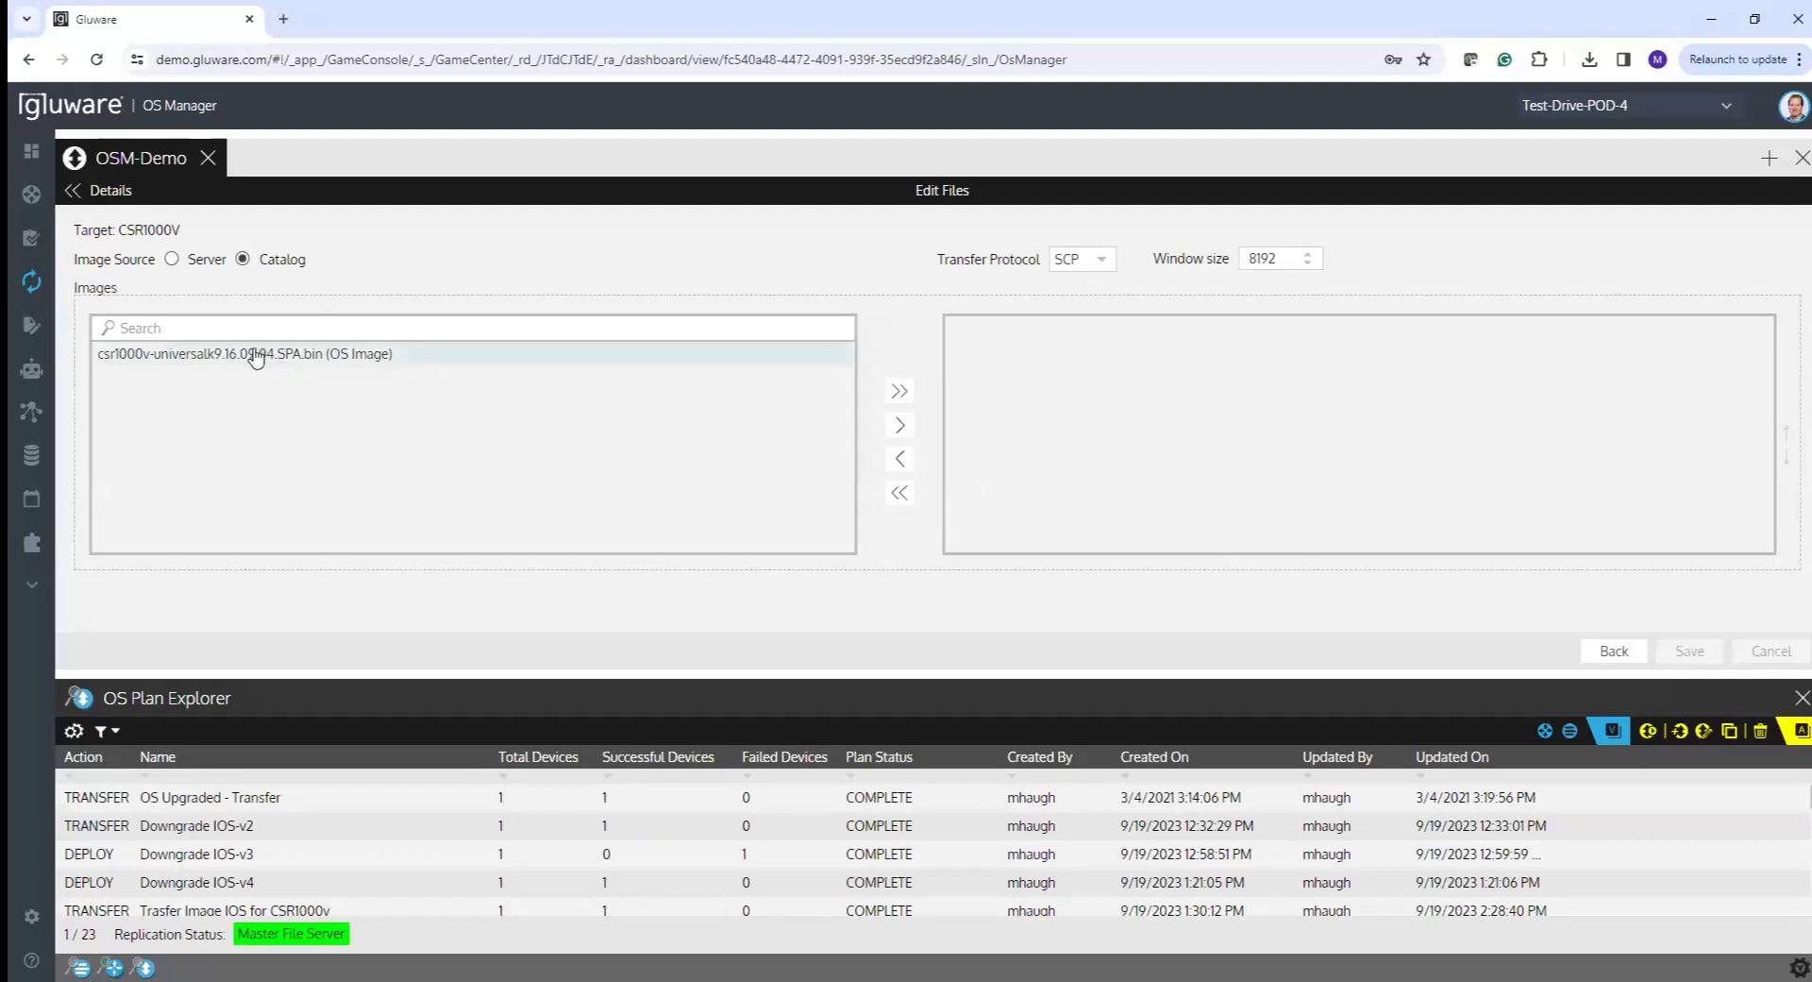
pyautogui.click(424, 359)
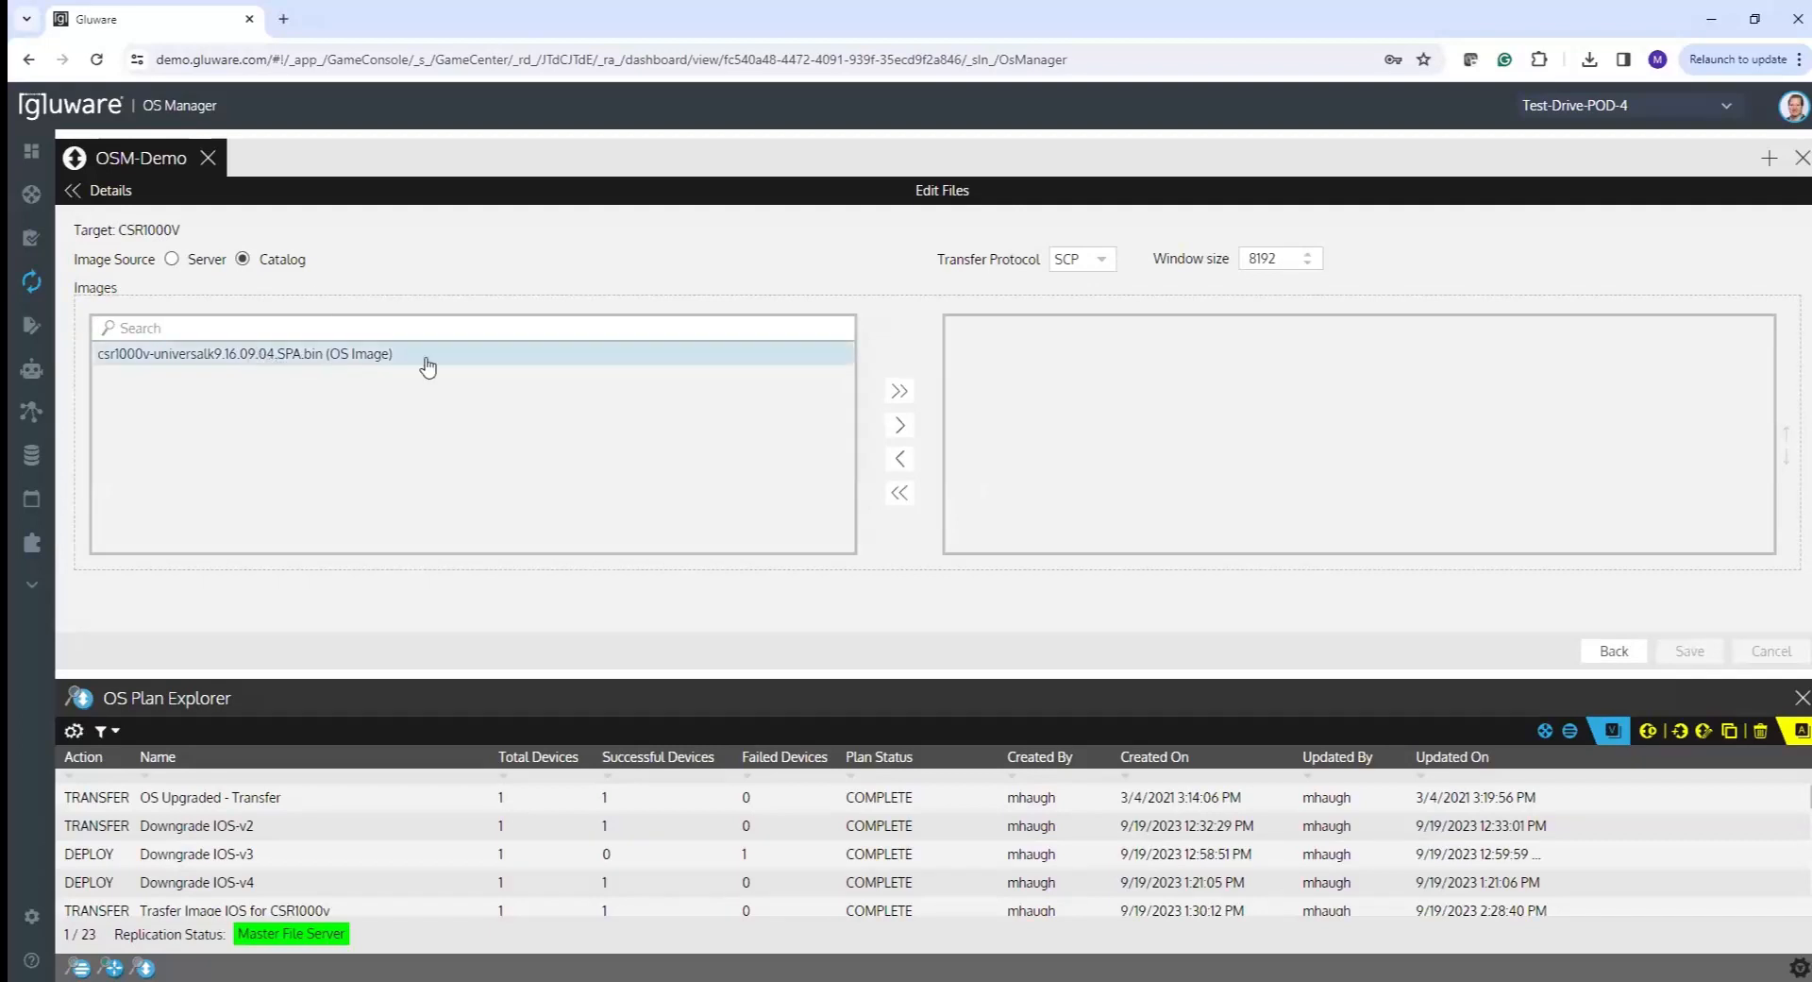
pyautogui.click(893, 427)
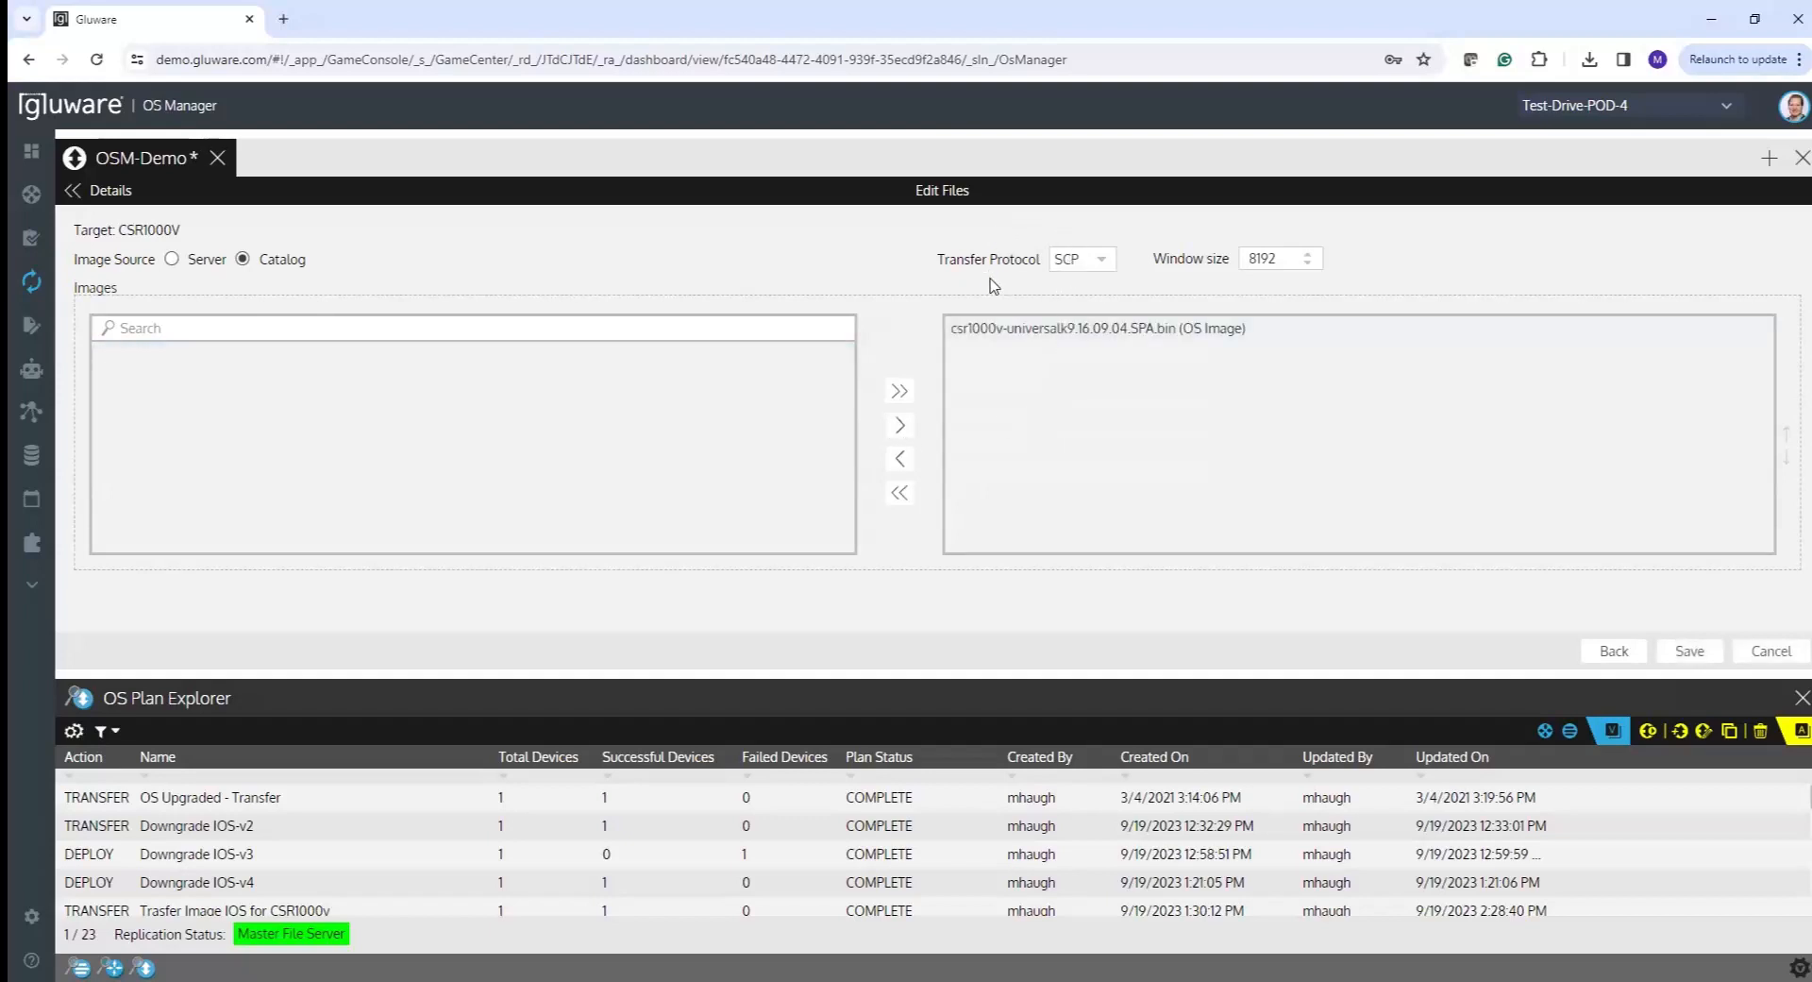
# - Keep SCP as the transfer protocol and save the csr1000v target image choice
pyautogui.click(1095, 266)
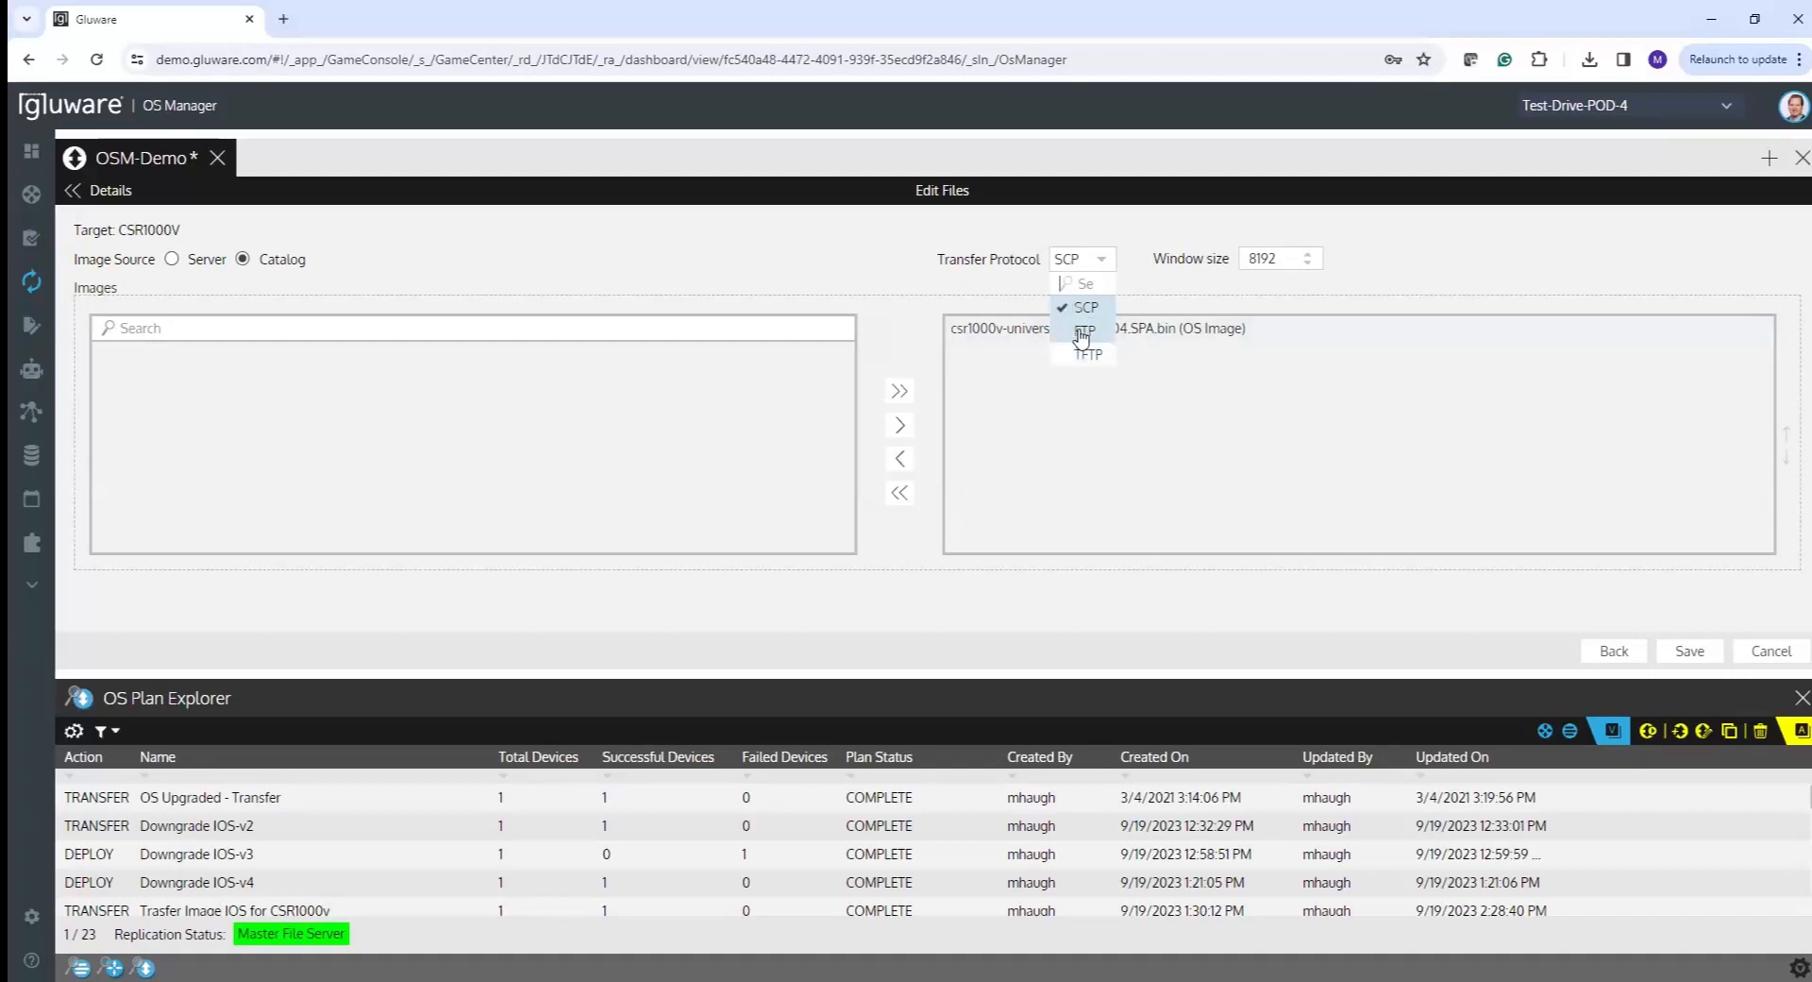
pyautogui.click(1126, 292)
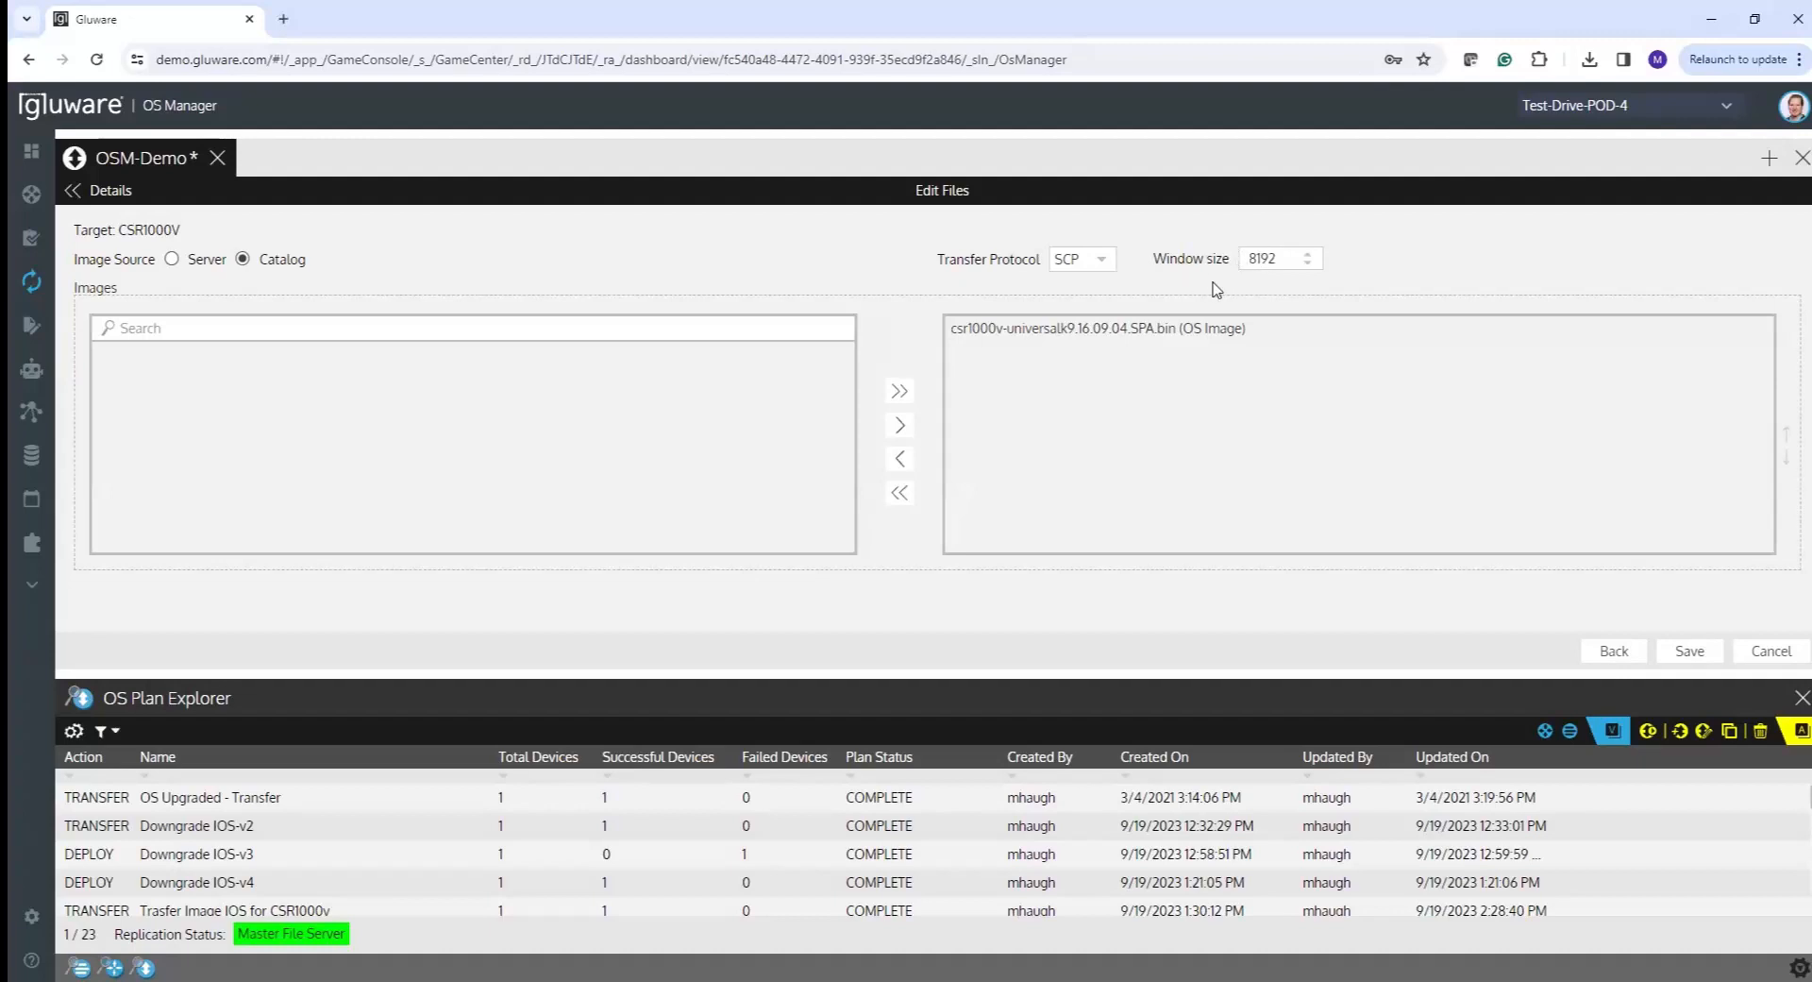
pyautogui.click(1691, 654)
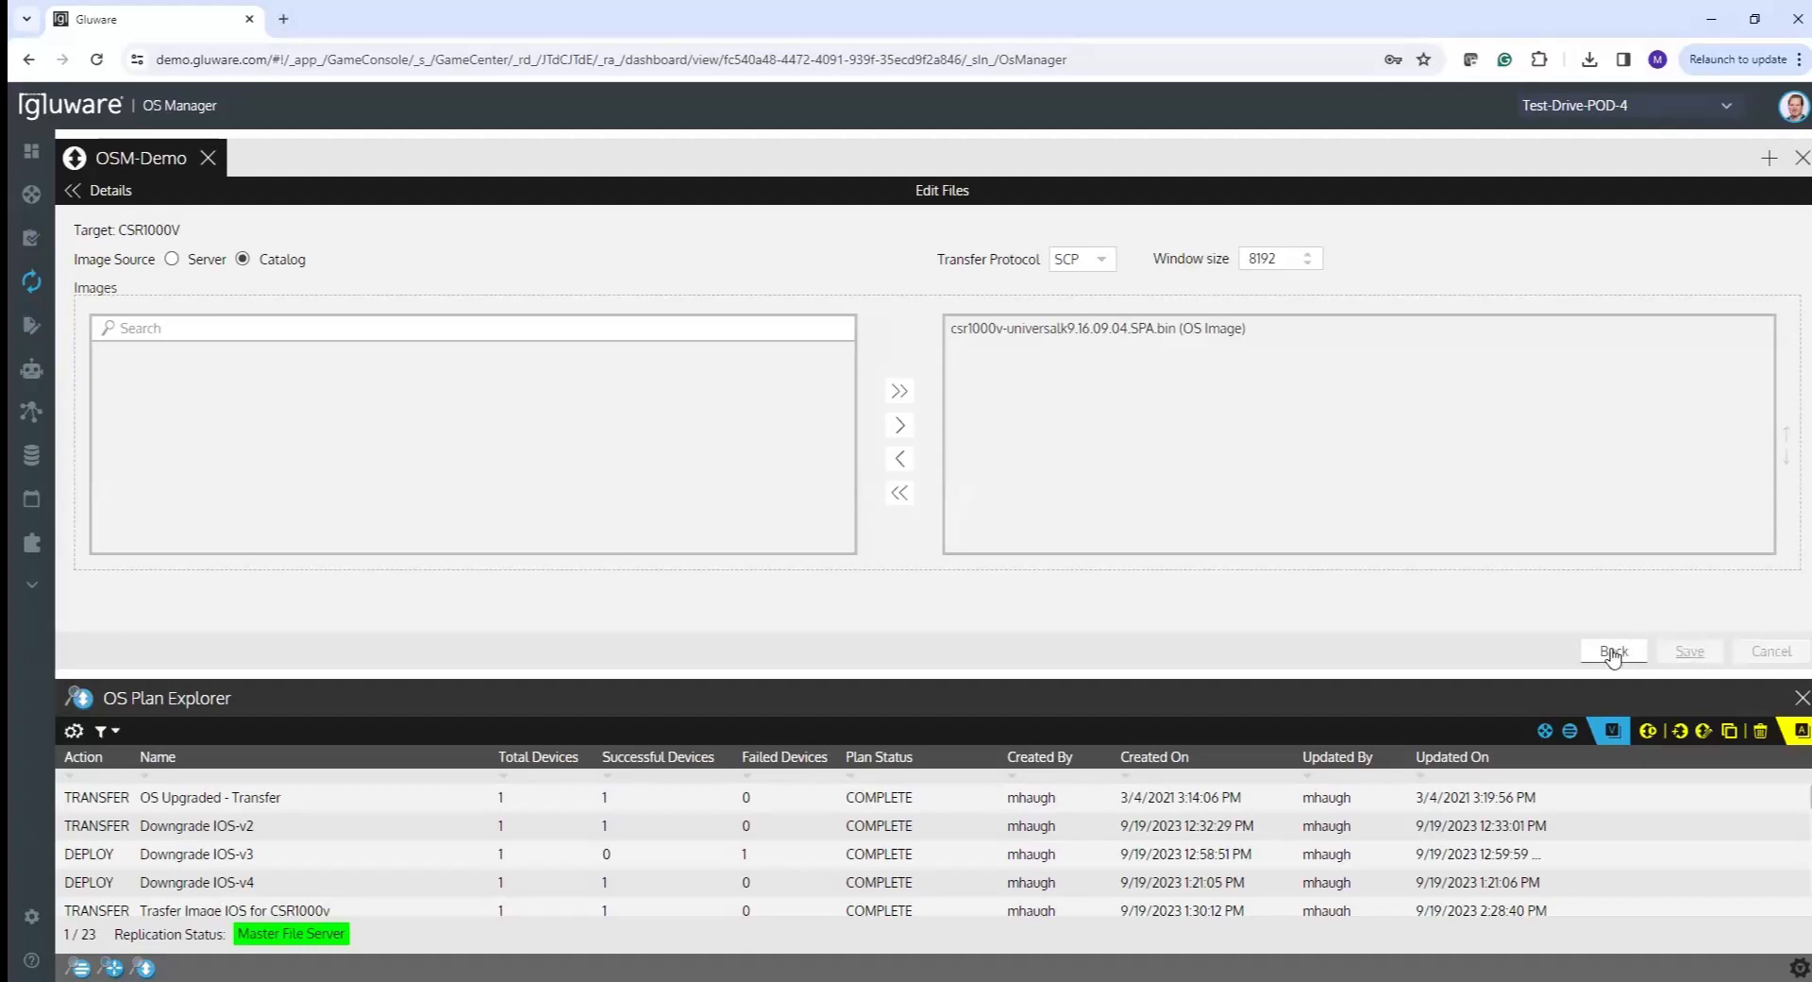
# - Go back to the OSM-Demo plan details and open its Configure Options form
pyautogui.click(1615, 652)
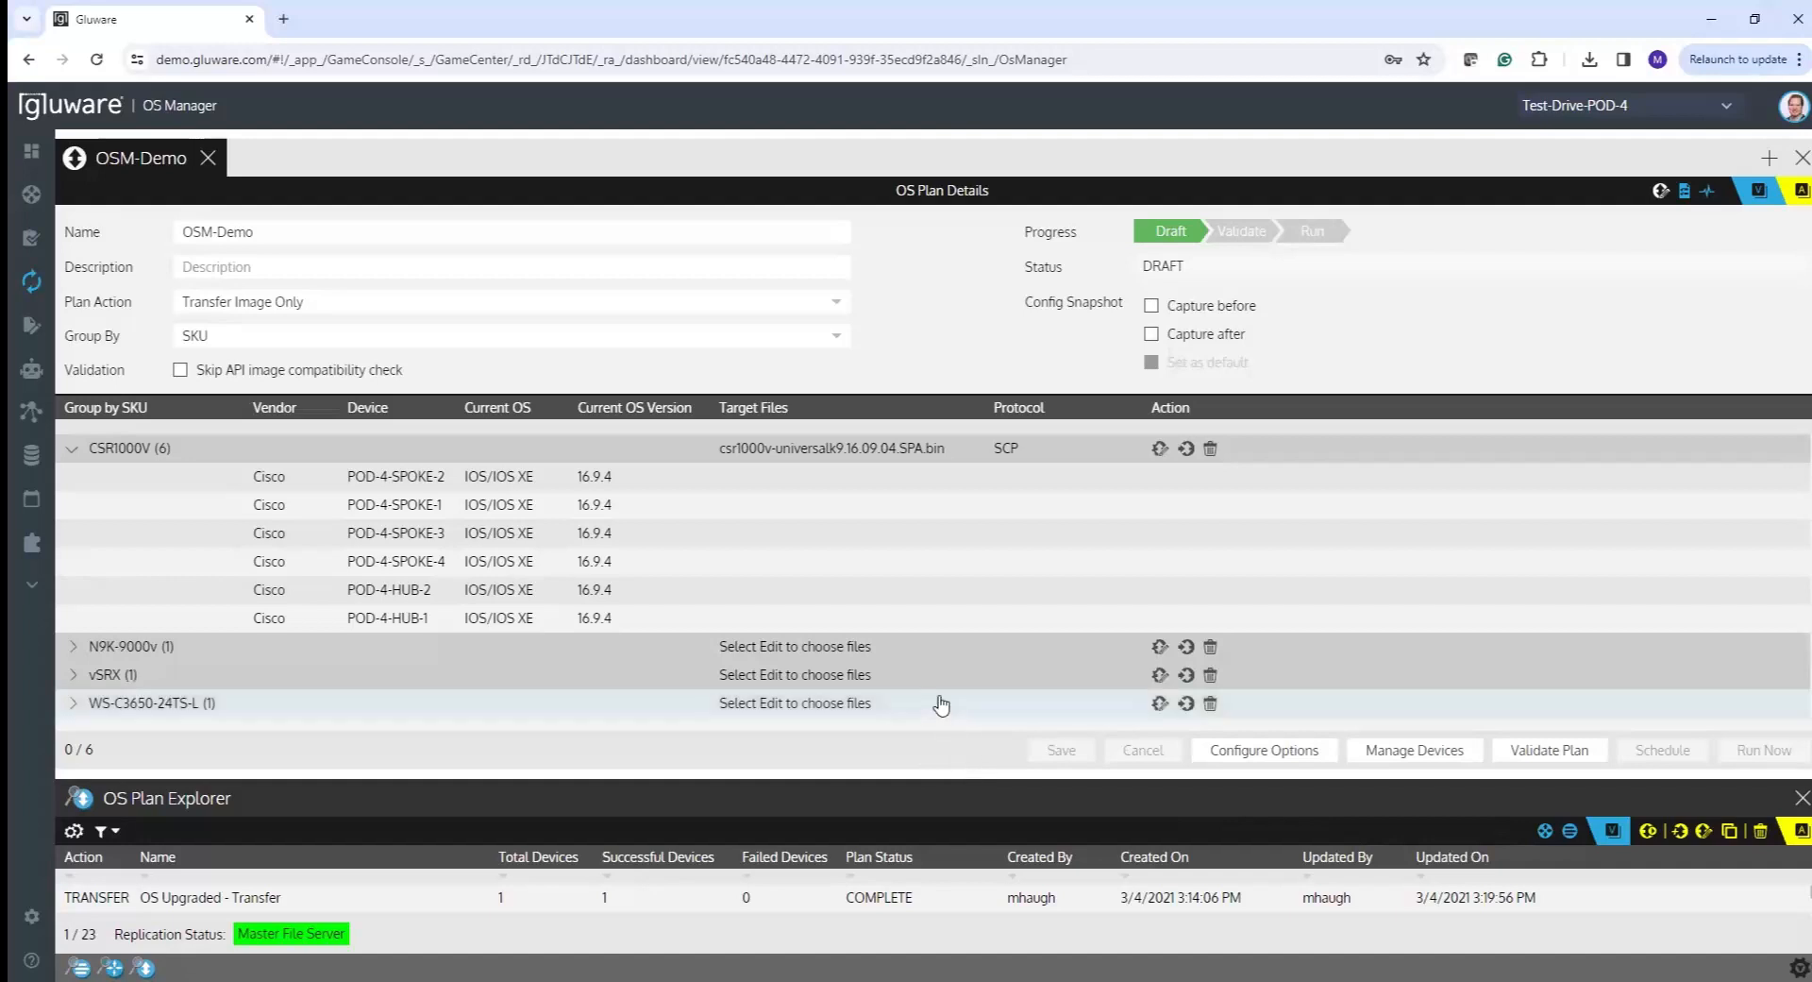
pyautogui.click(1251, 752)
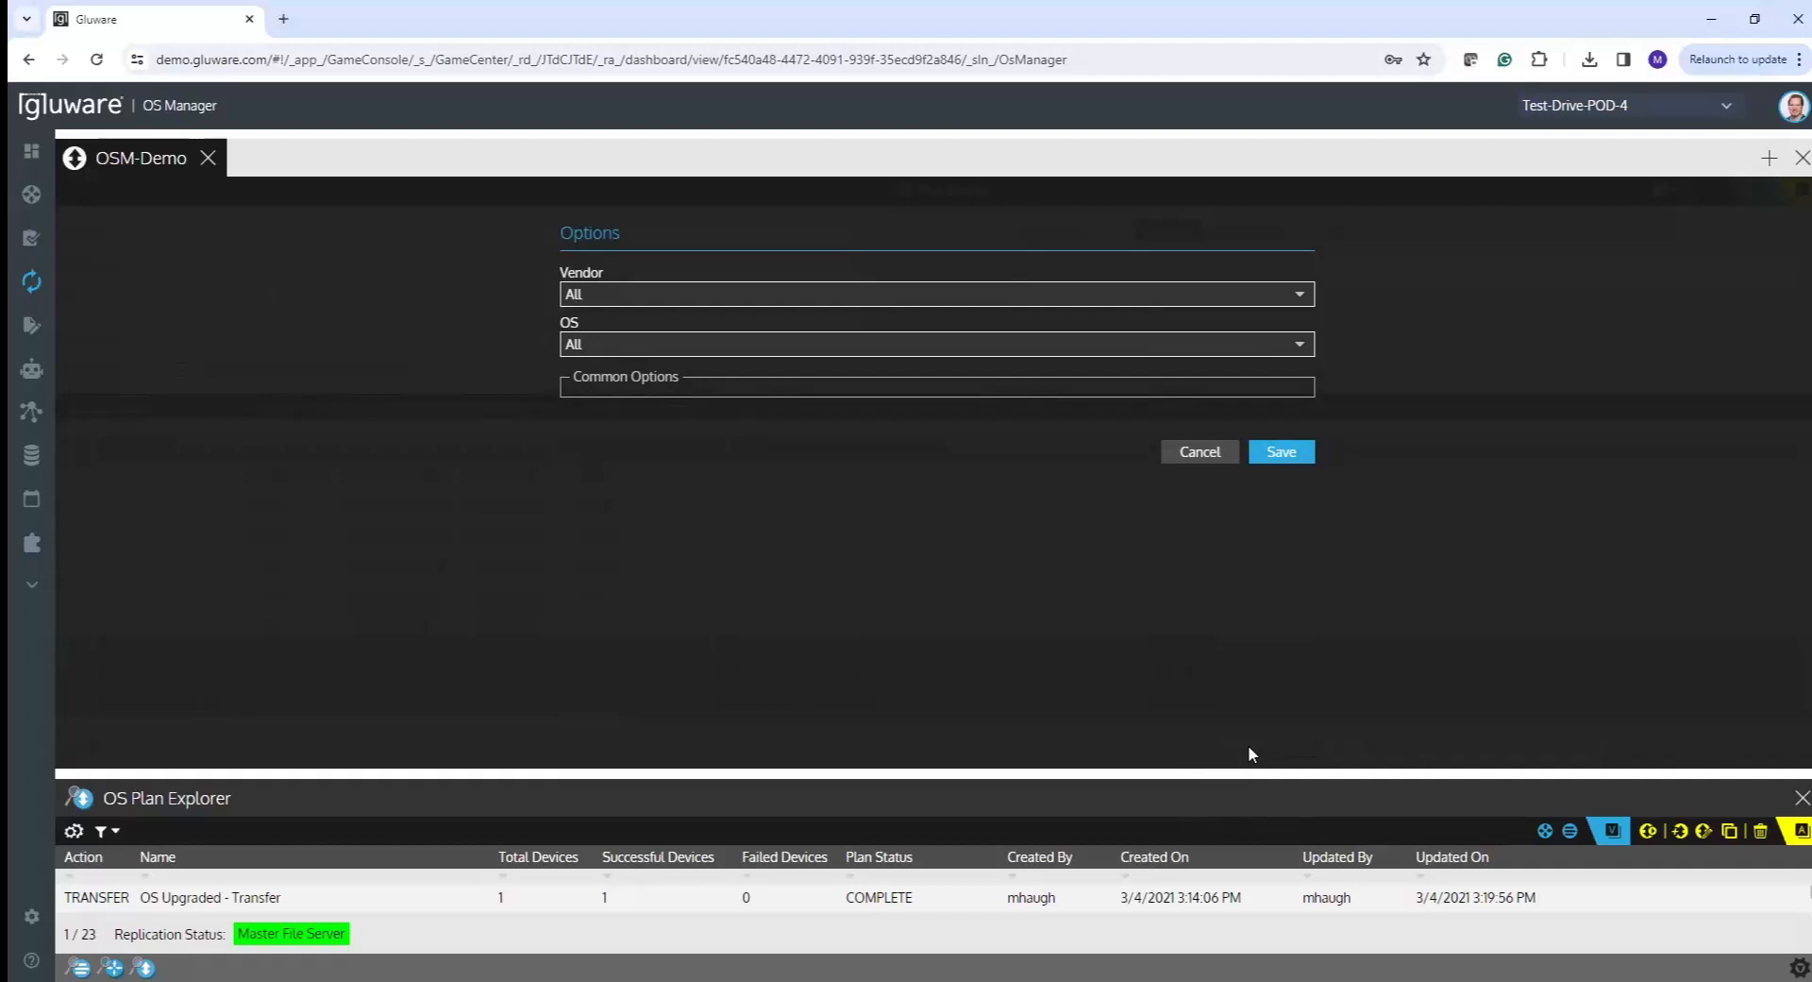
# - Filter the options to Cisco to view the IOS/IOS XE settings, then cancel without changes
pyautogui.click(1300, 300)
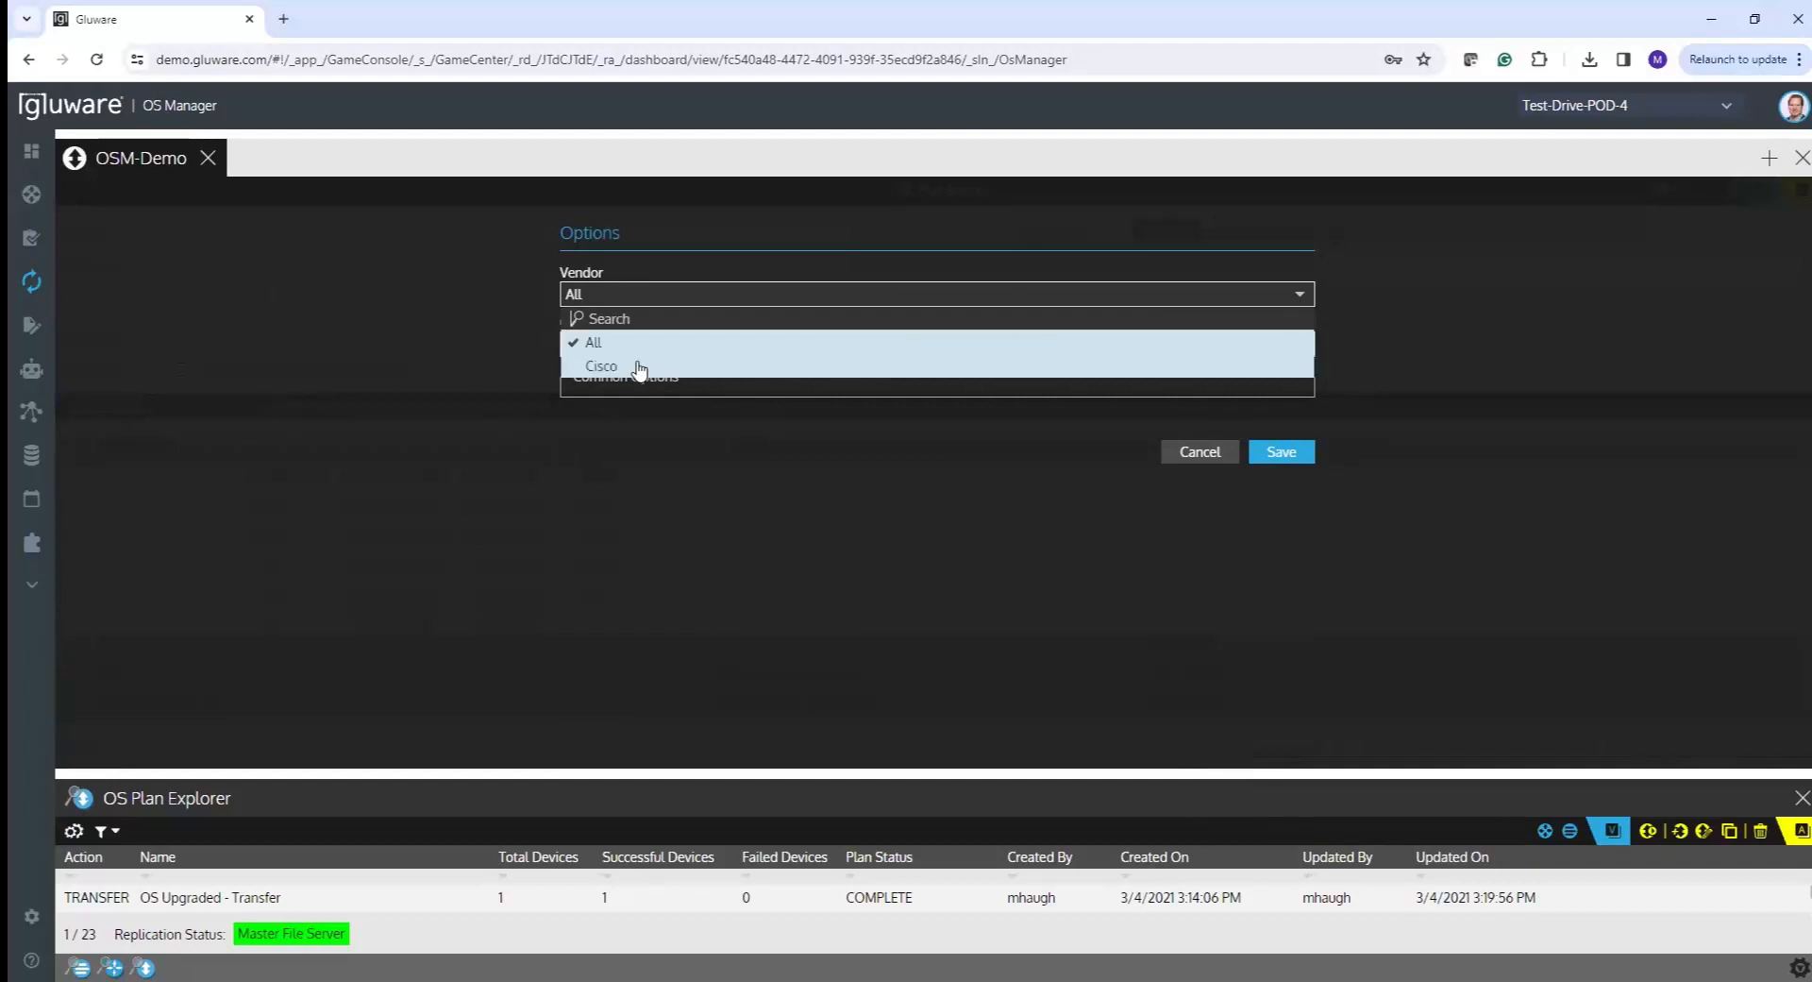
pyautogui.click(601, 366)
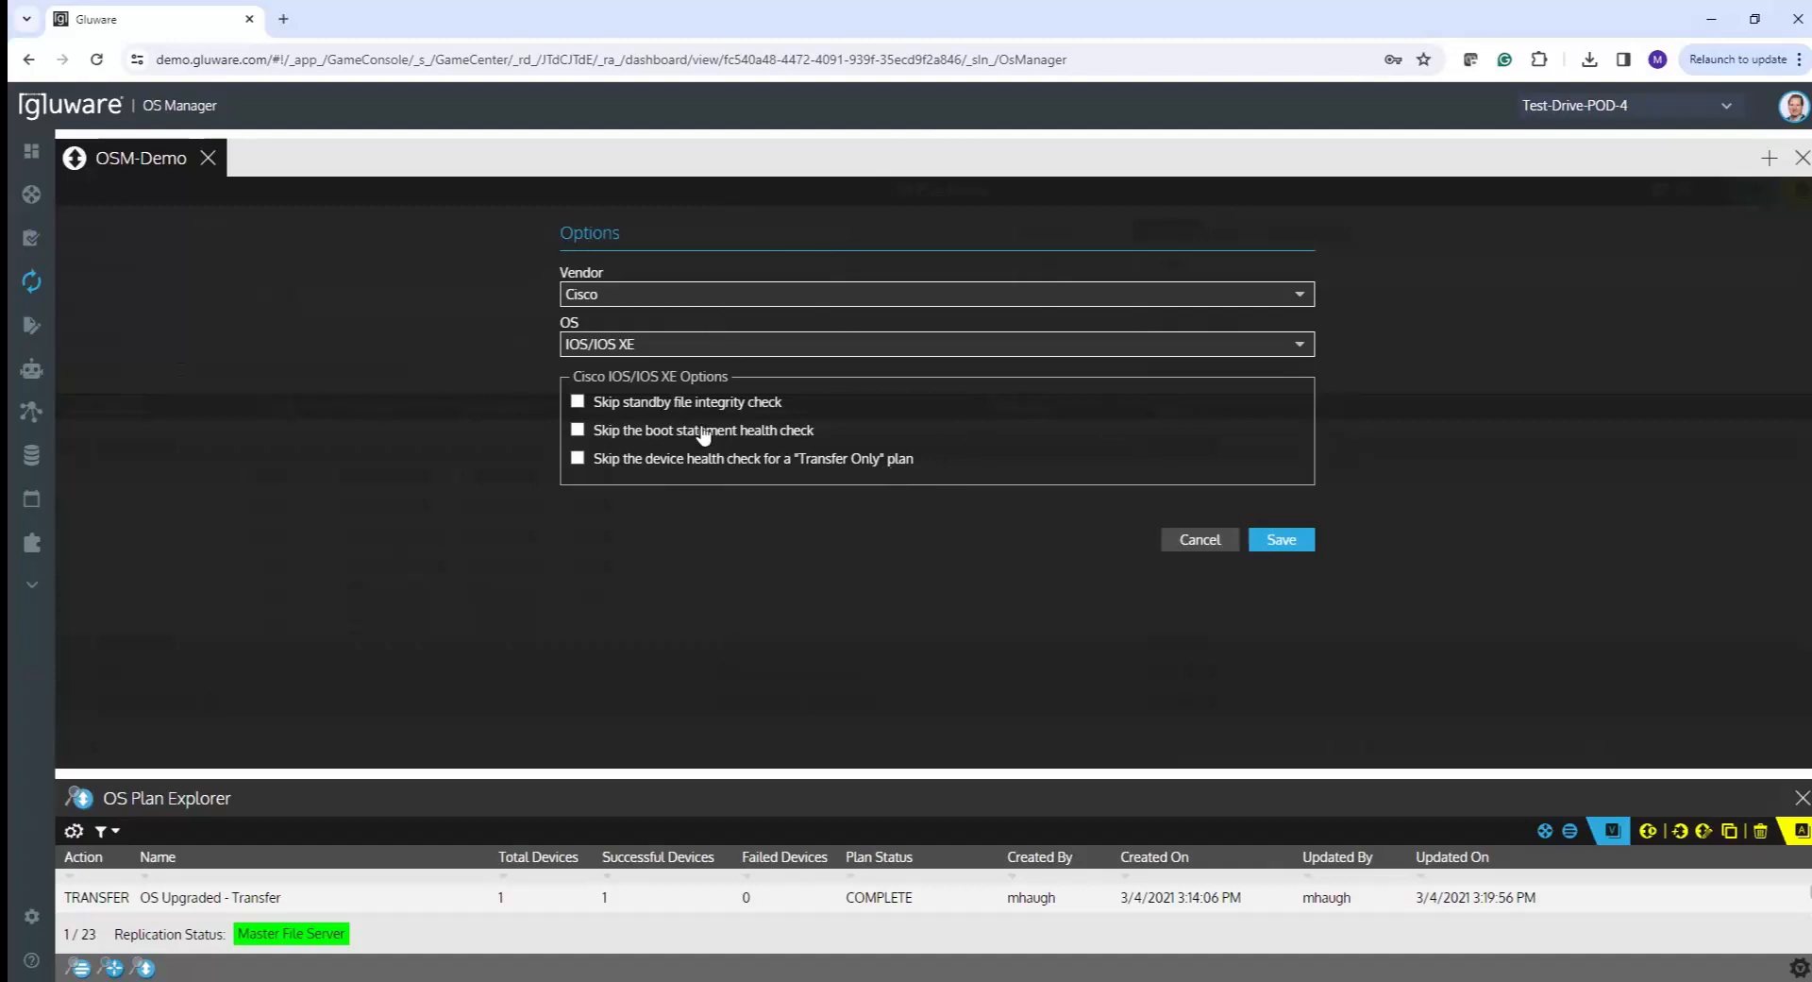
pyautogui.click(1197, 545)
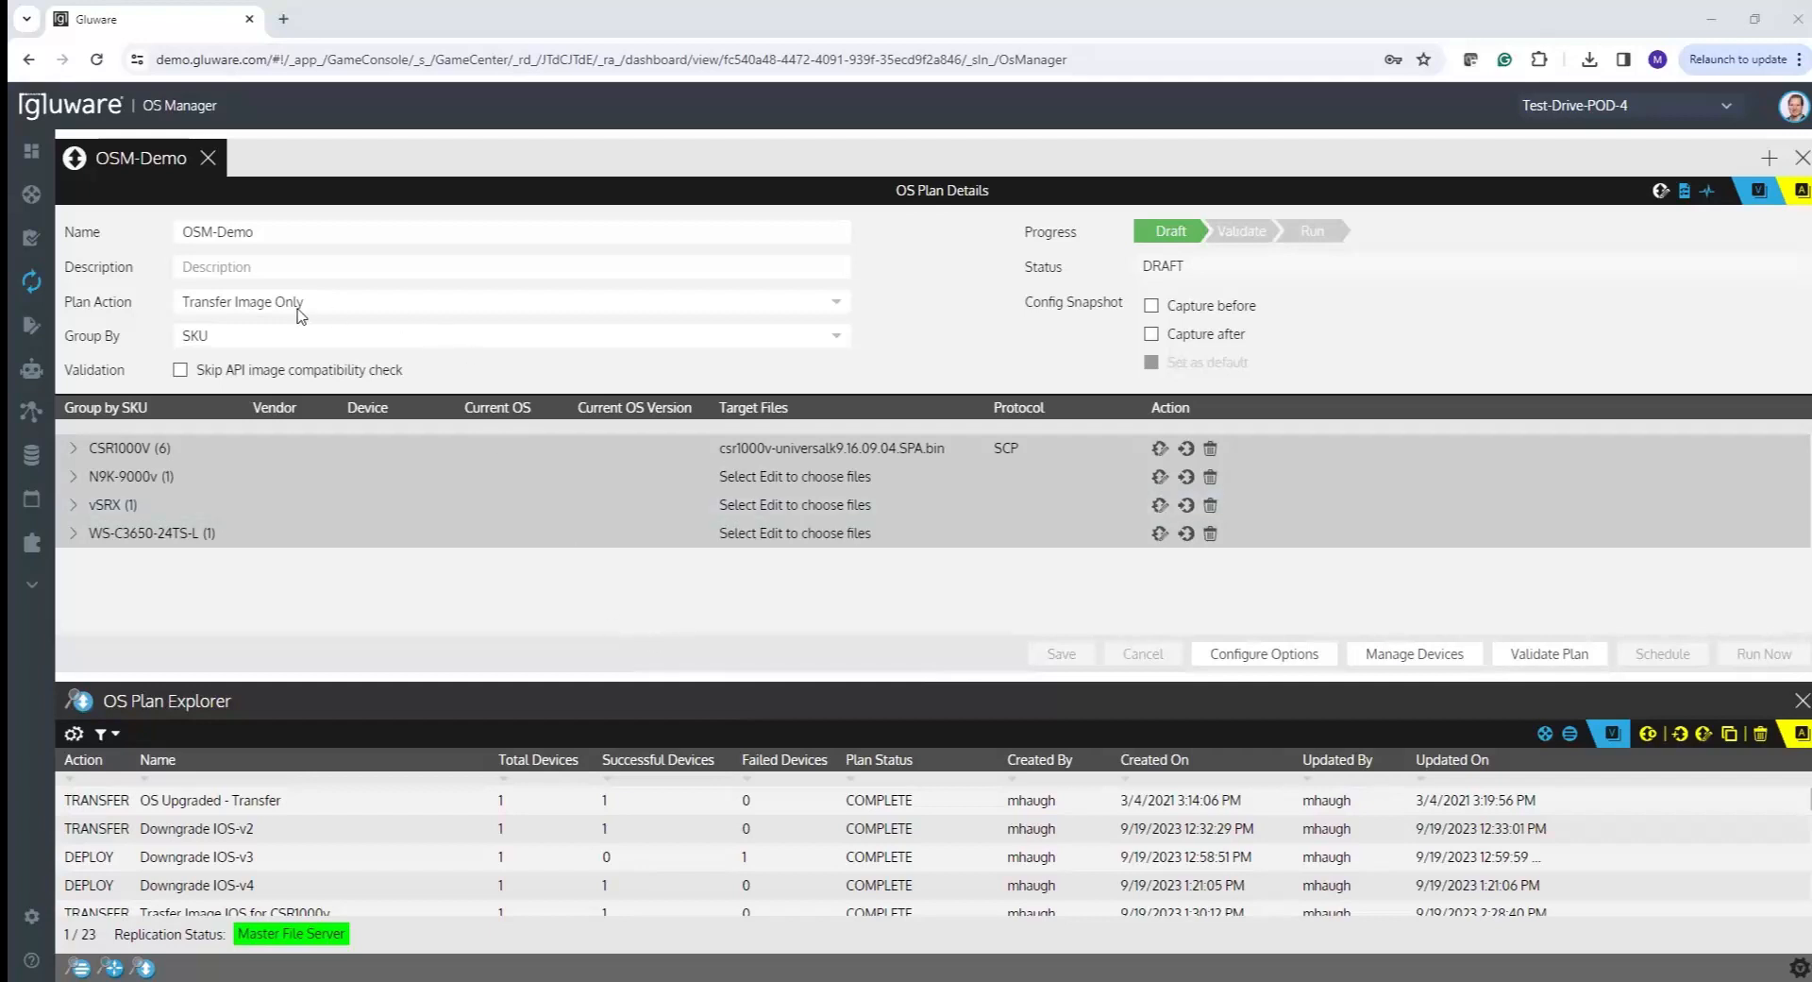
# - Switch Group By to None and back to SKU, confirm the regrouping, and save OSM-Demo
pyautogui.click(752, 347)
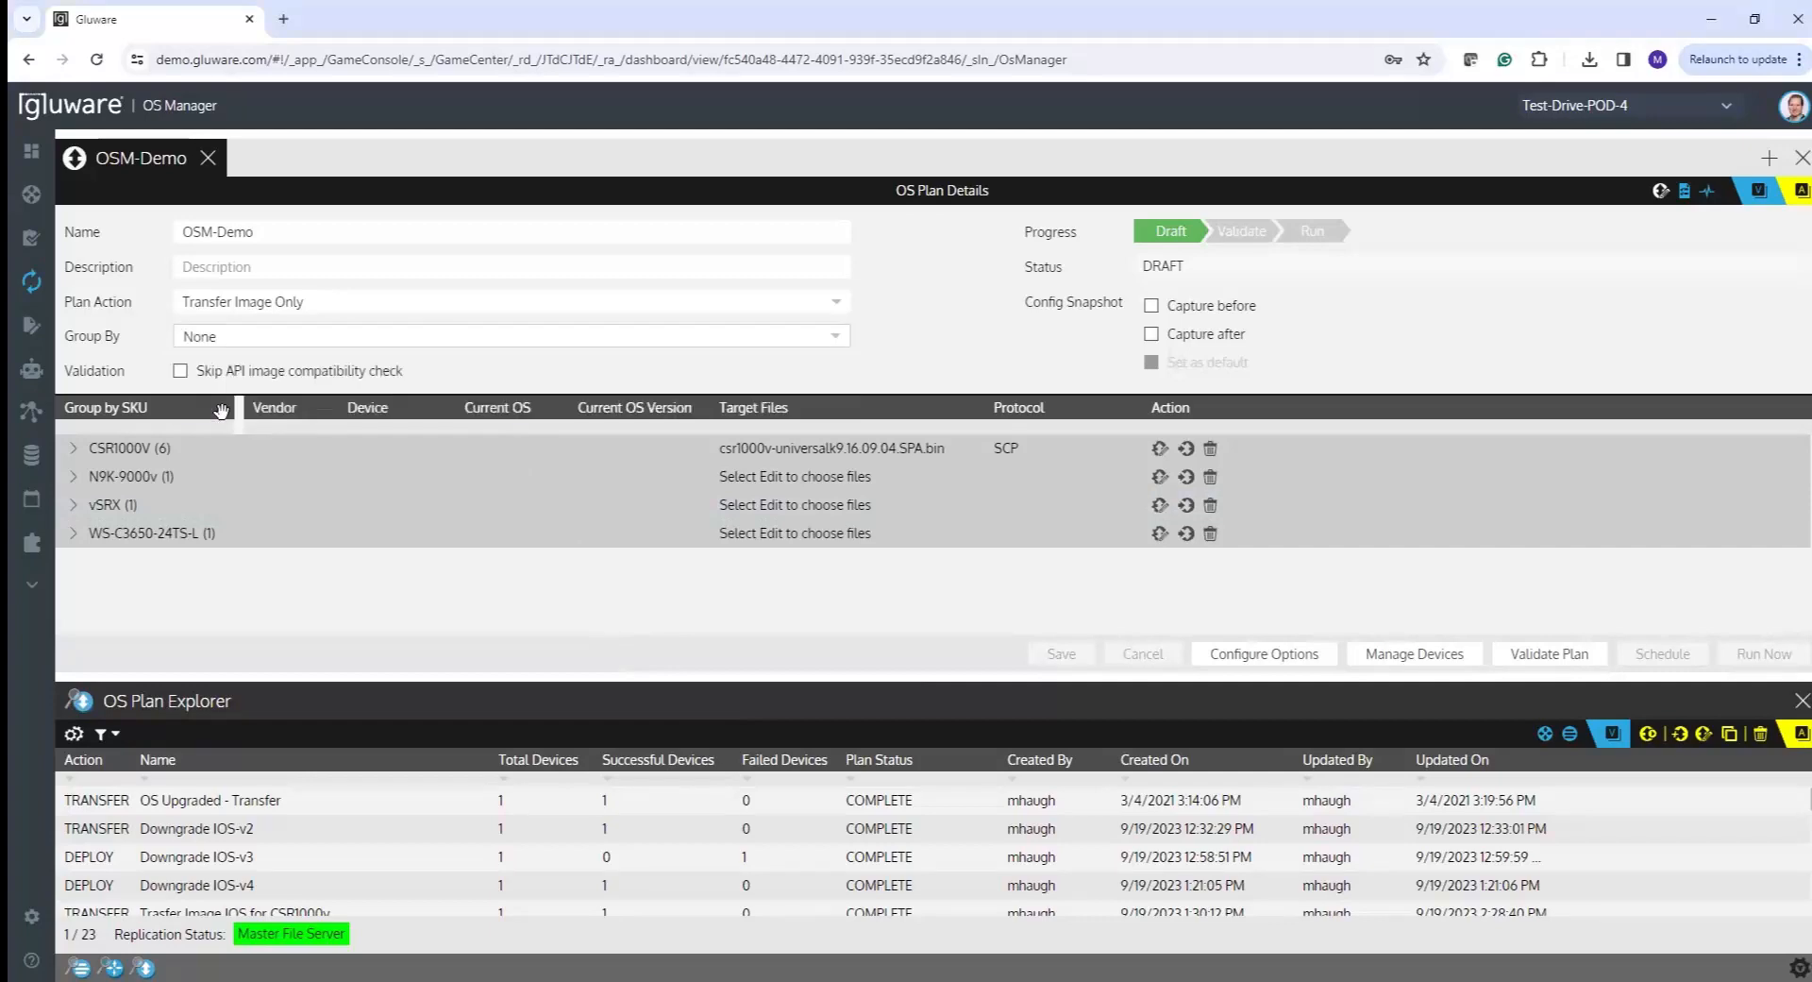
pyautogui.moveTo(221, 411); pyautogui.dragTo(287, 561)
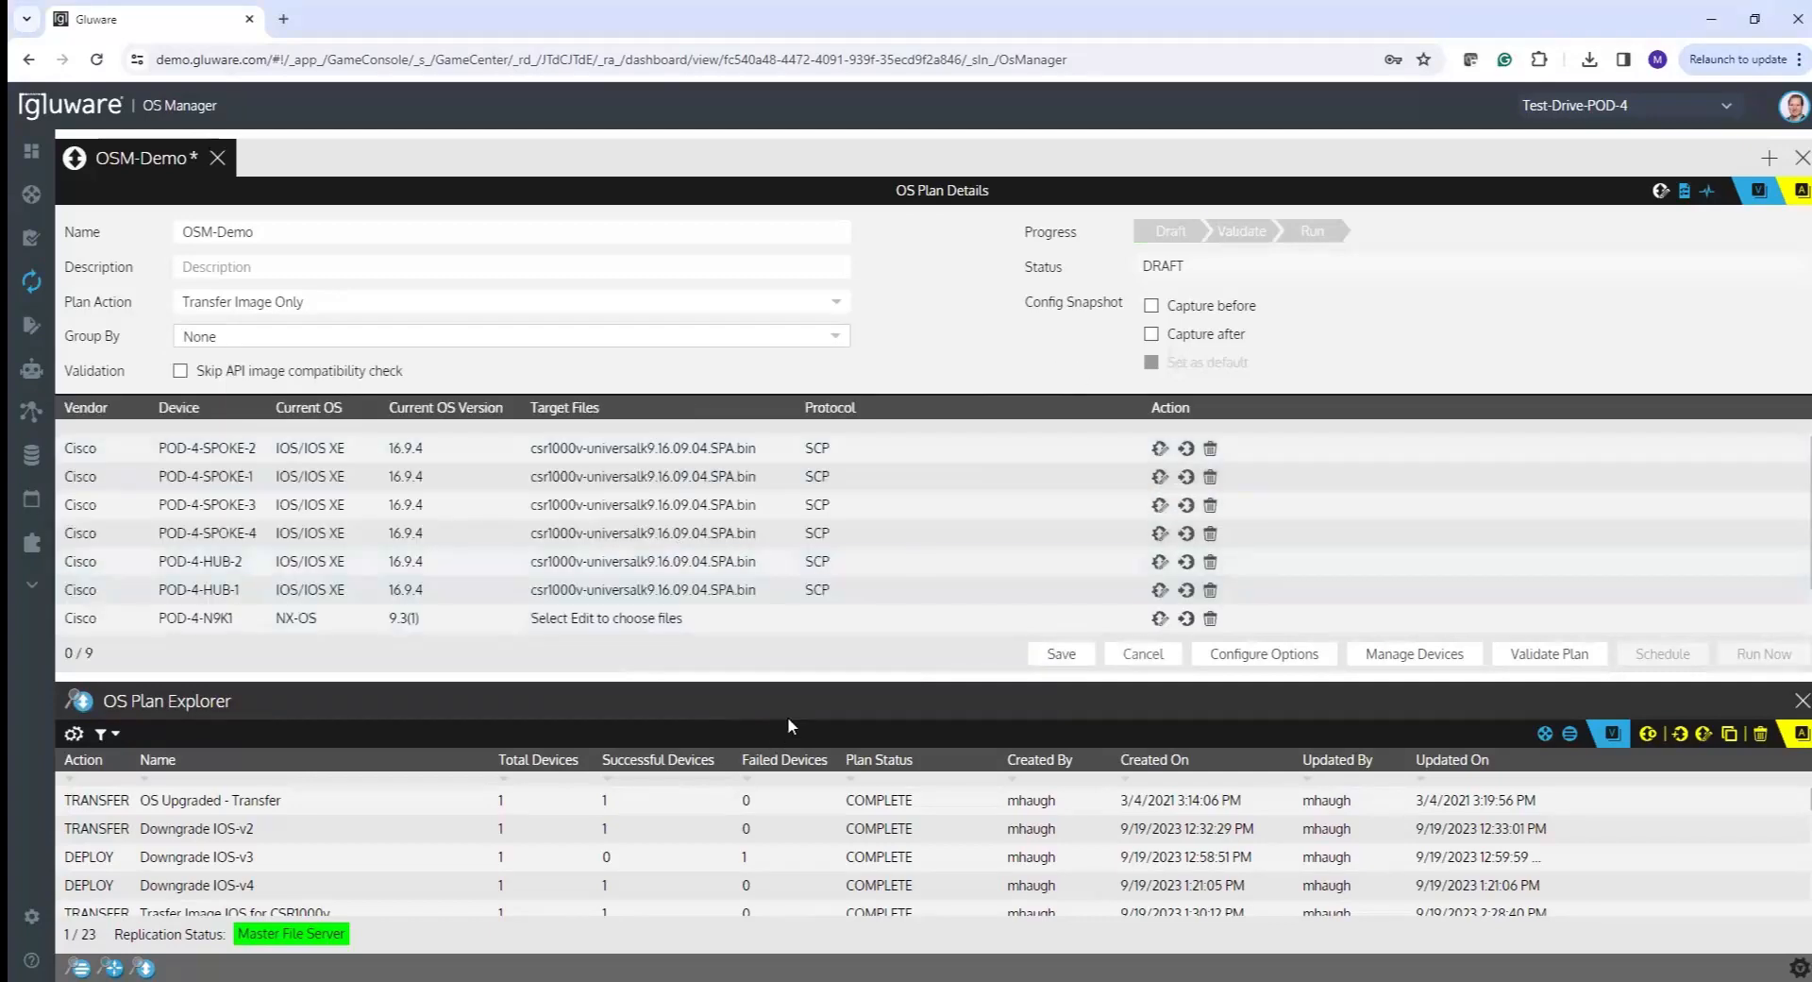
pyautogui.moveTo(785, 676); pyautogui.dragTo(805, 827)
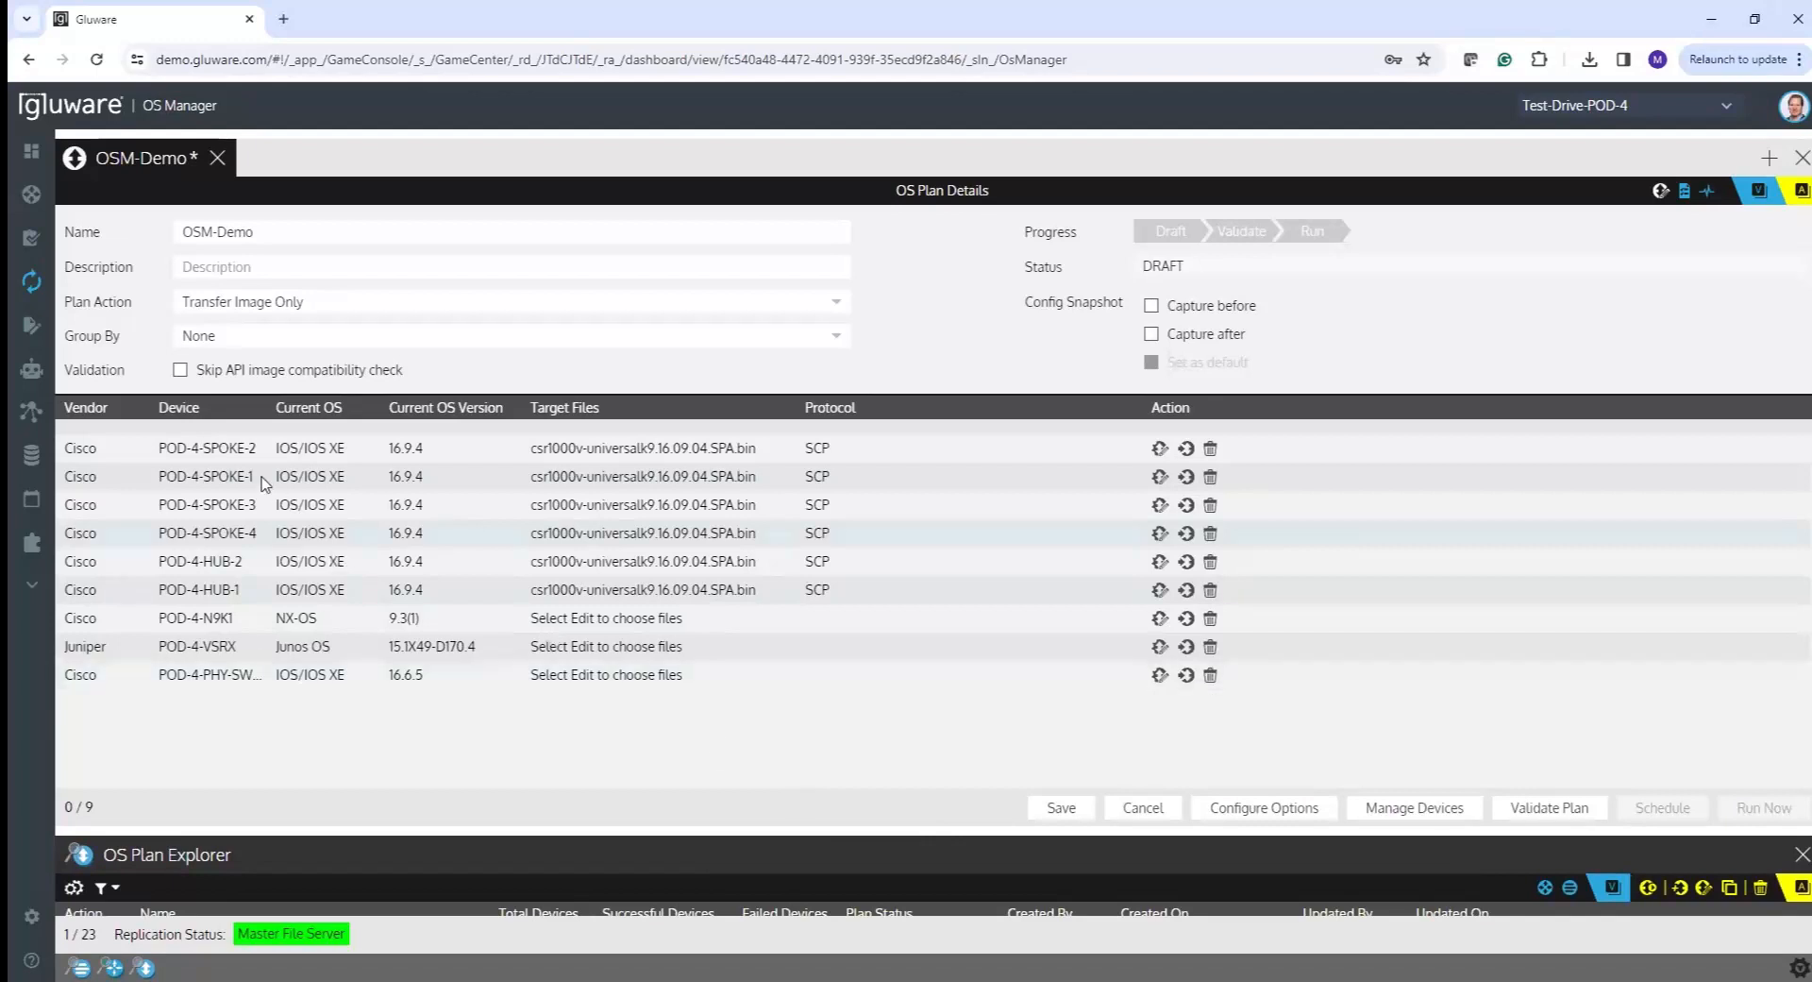
pyautogui.click(686, 338)
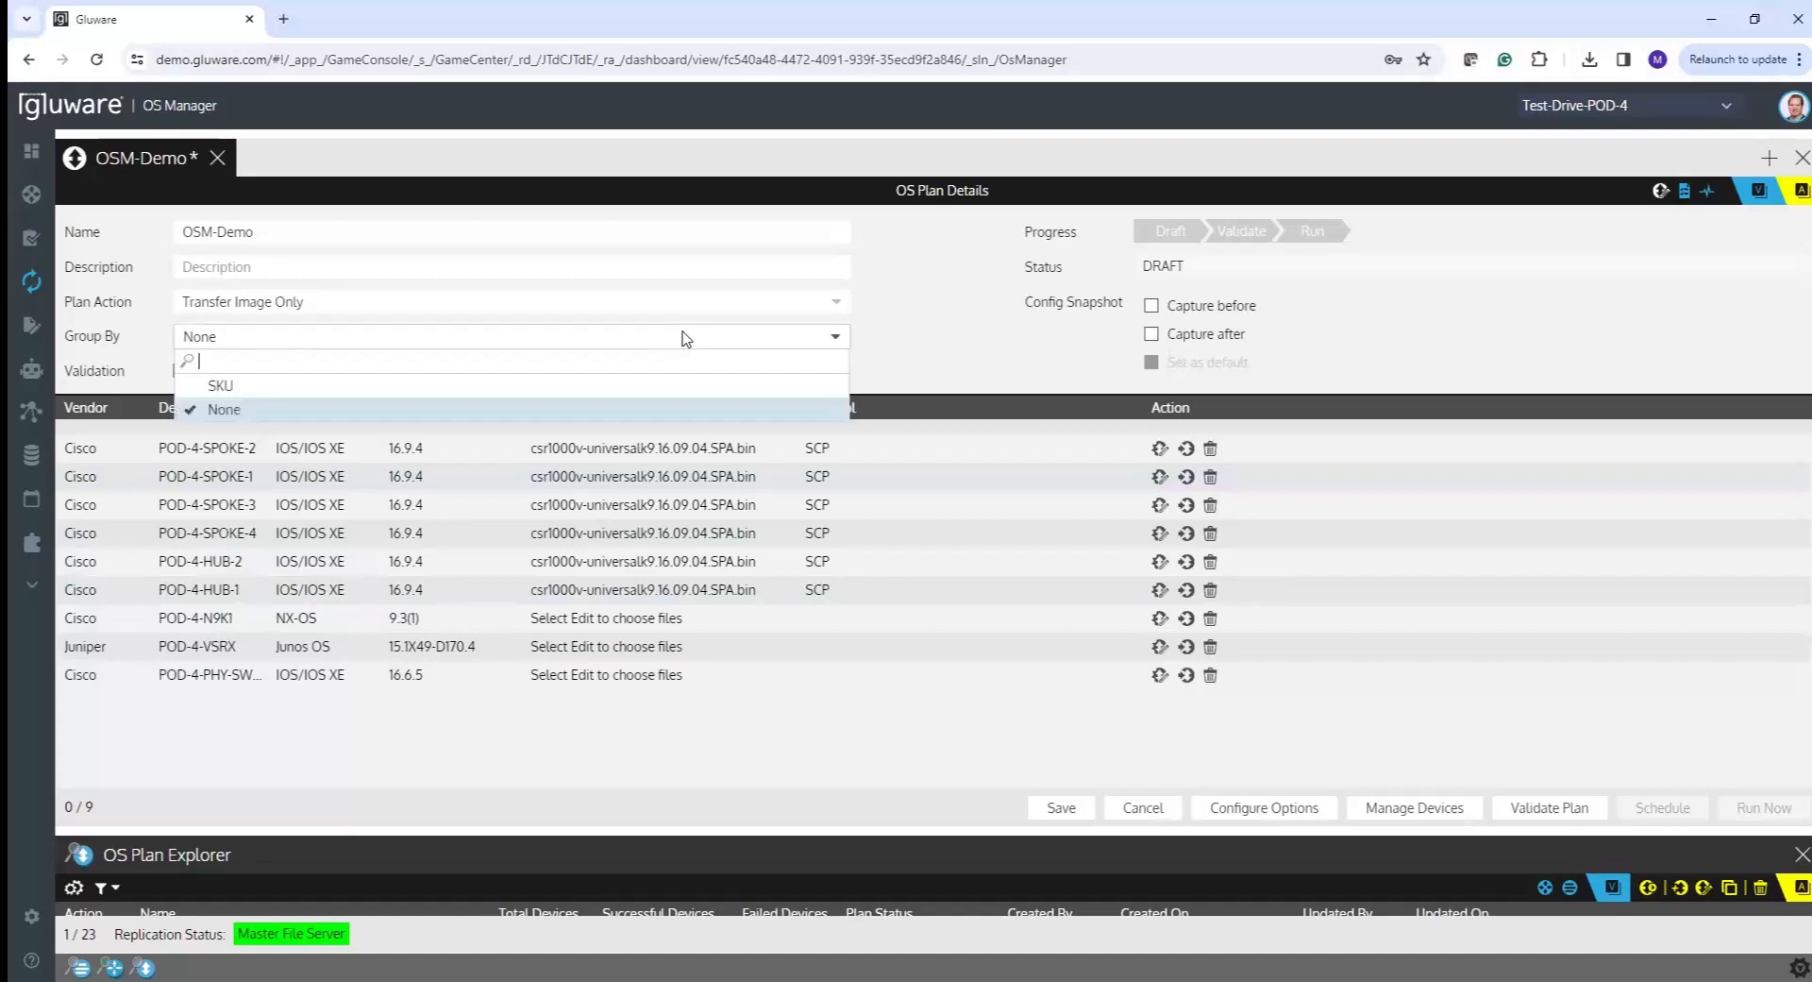
pyautogui.click(269, 387)
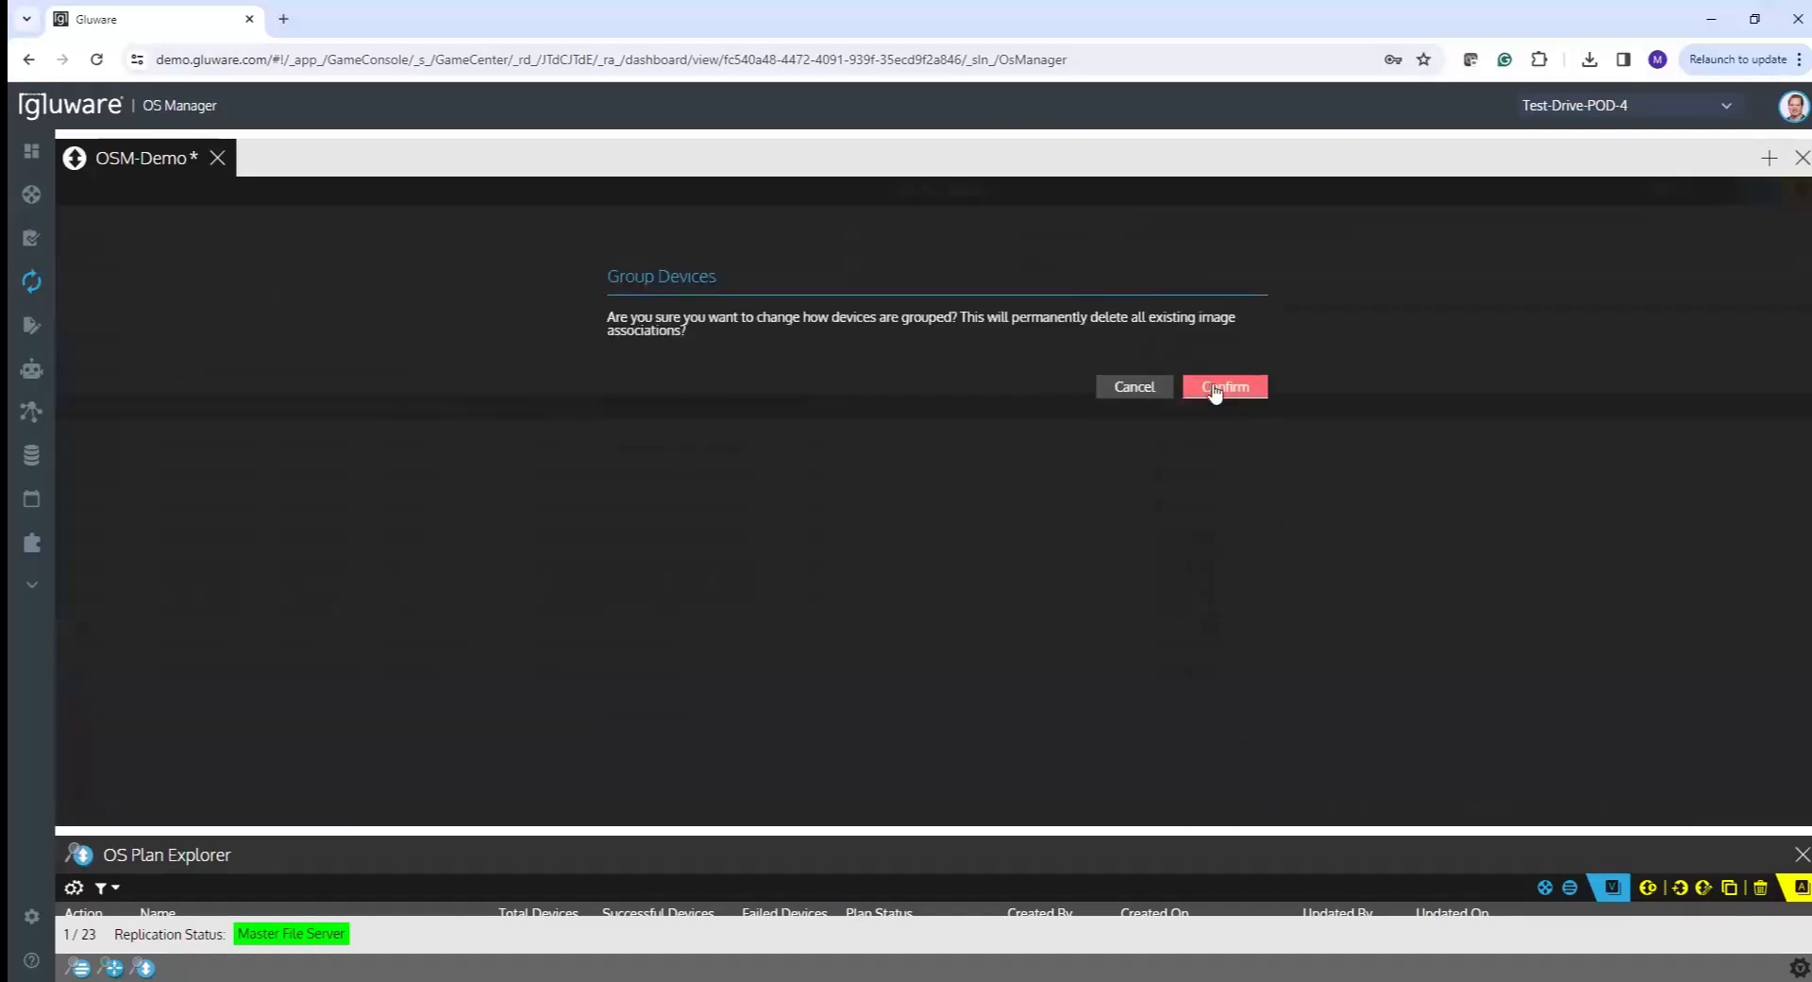
pyautogui.click(1215, 388)
pyautogui.moveTo(75, 452)
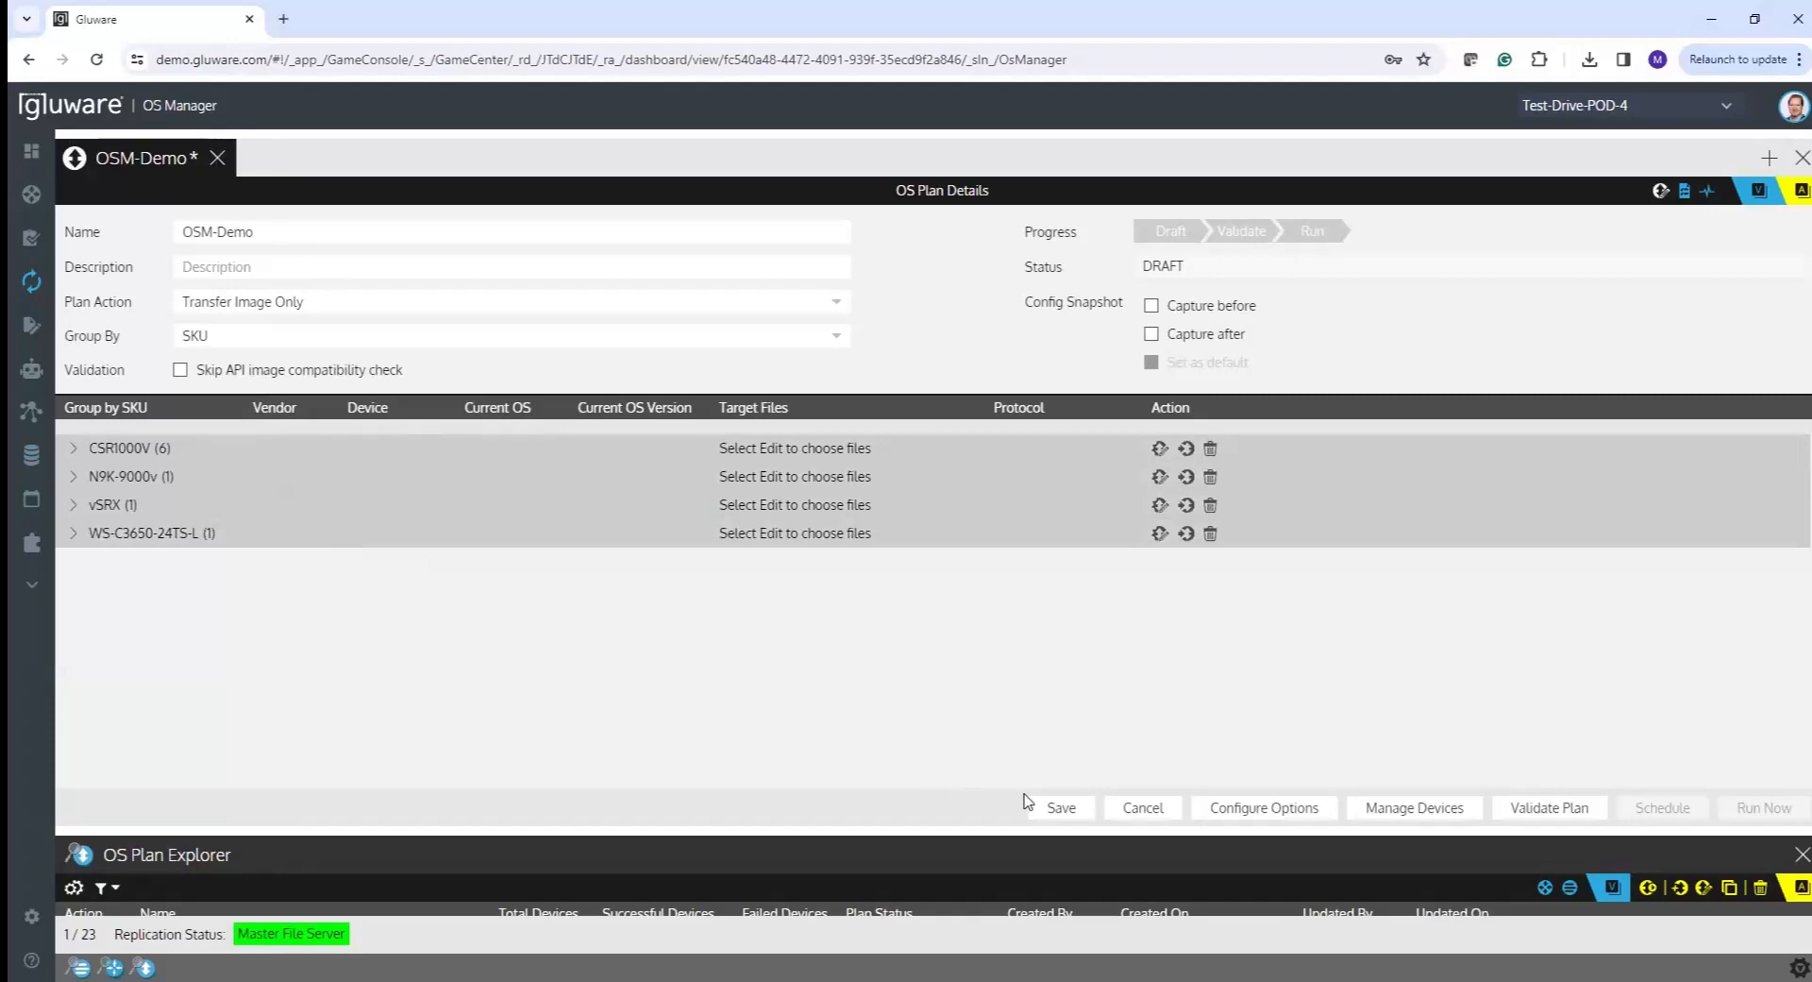
pyautogui.click(1061, 808)
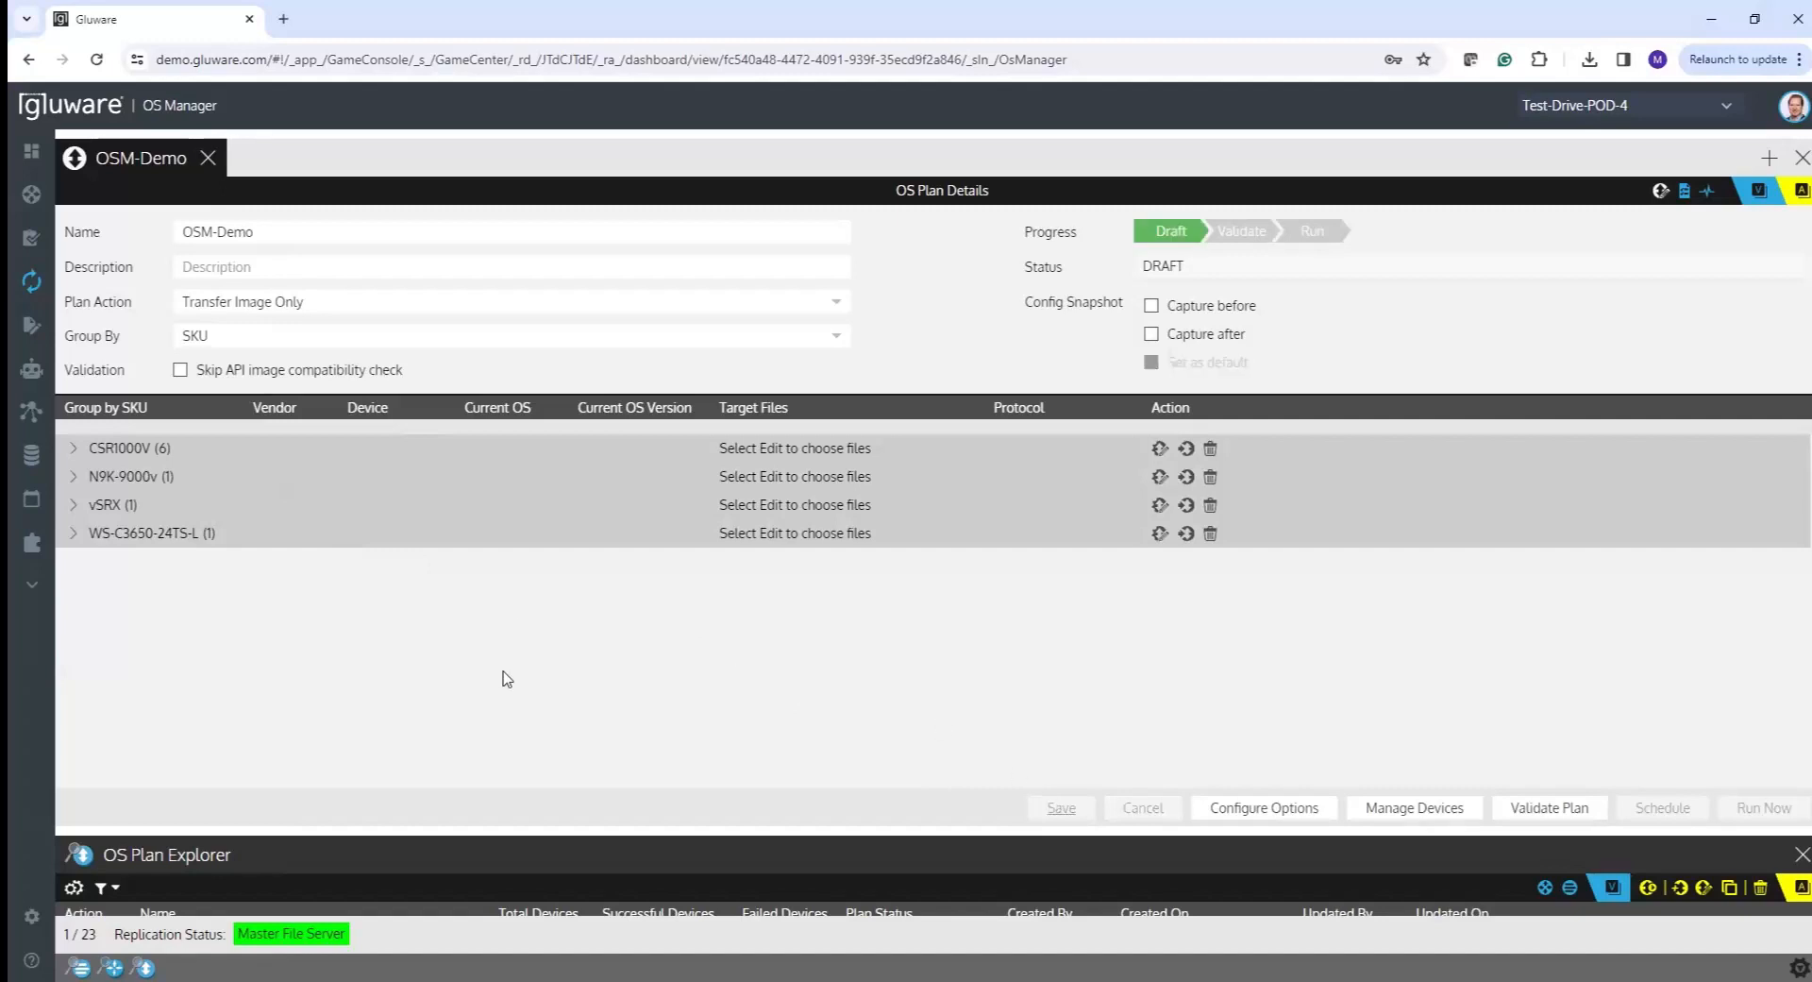
# - Close OSM-Demo and create a new OS plan named 'Test-Drive-Switch-Transfer'
pyautogui.click(207, 158)
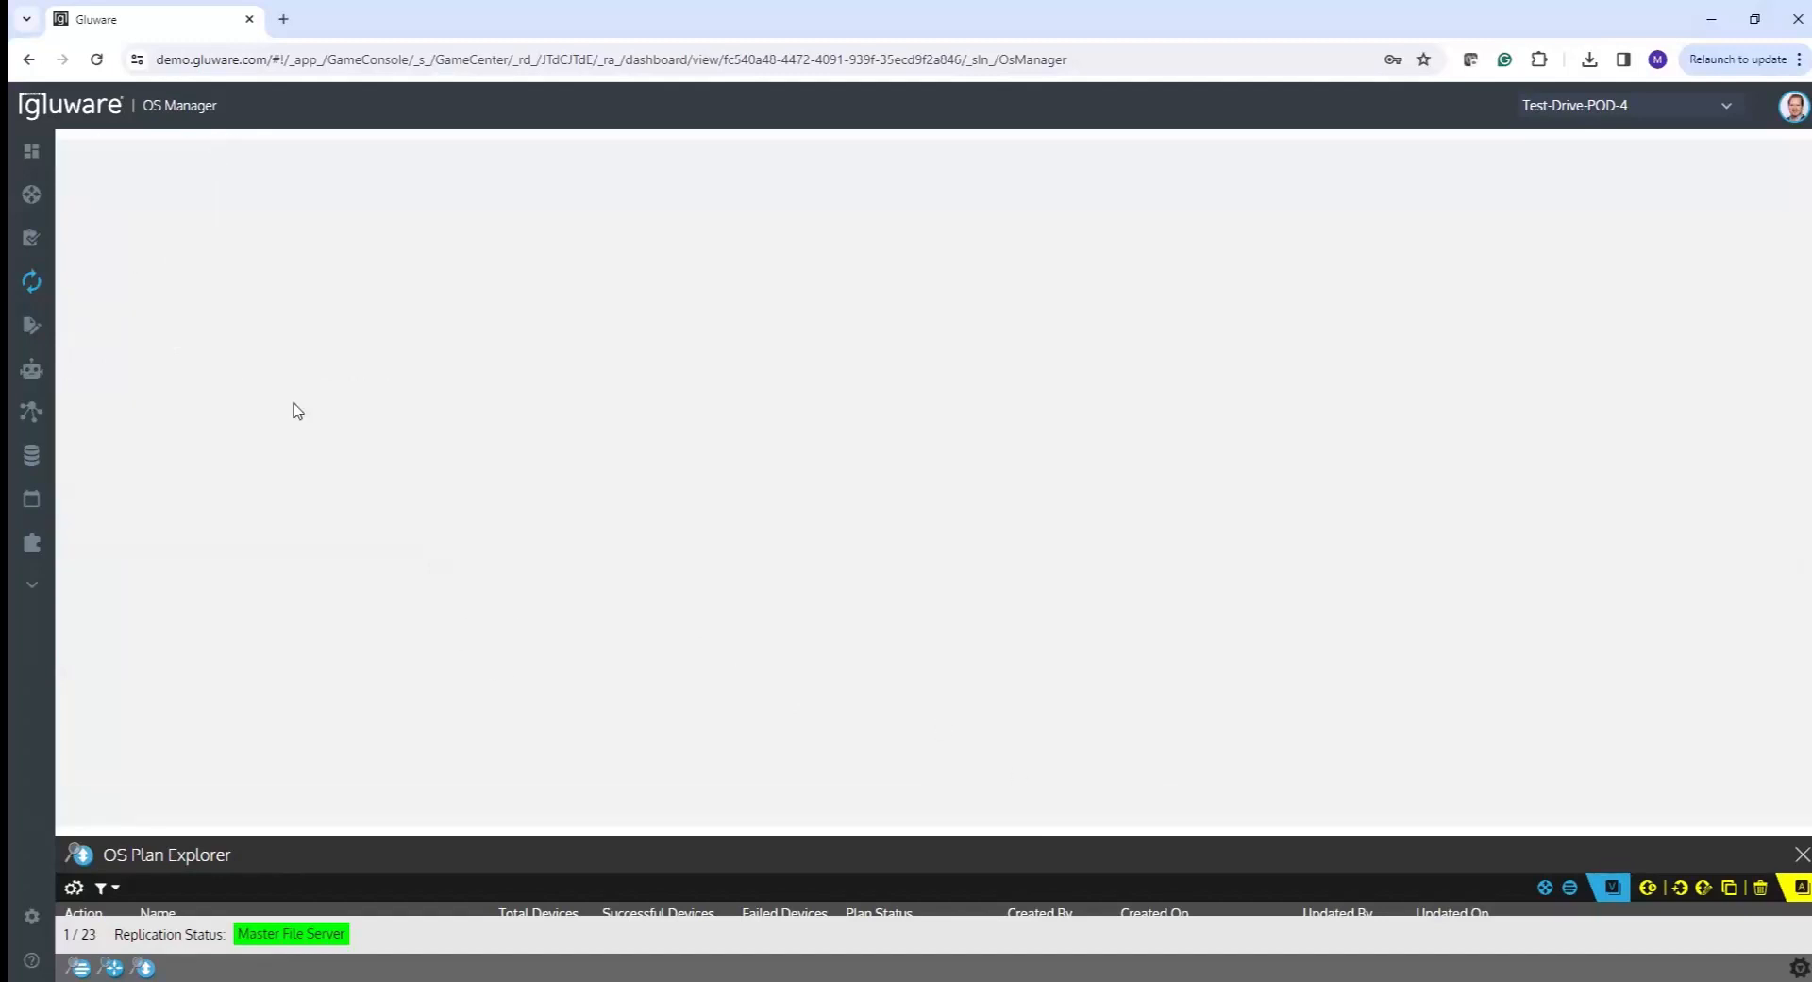
pyautogui.moveTo(421, 834); pyautogui.dragTo(469, 525)
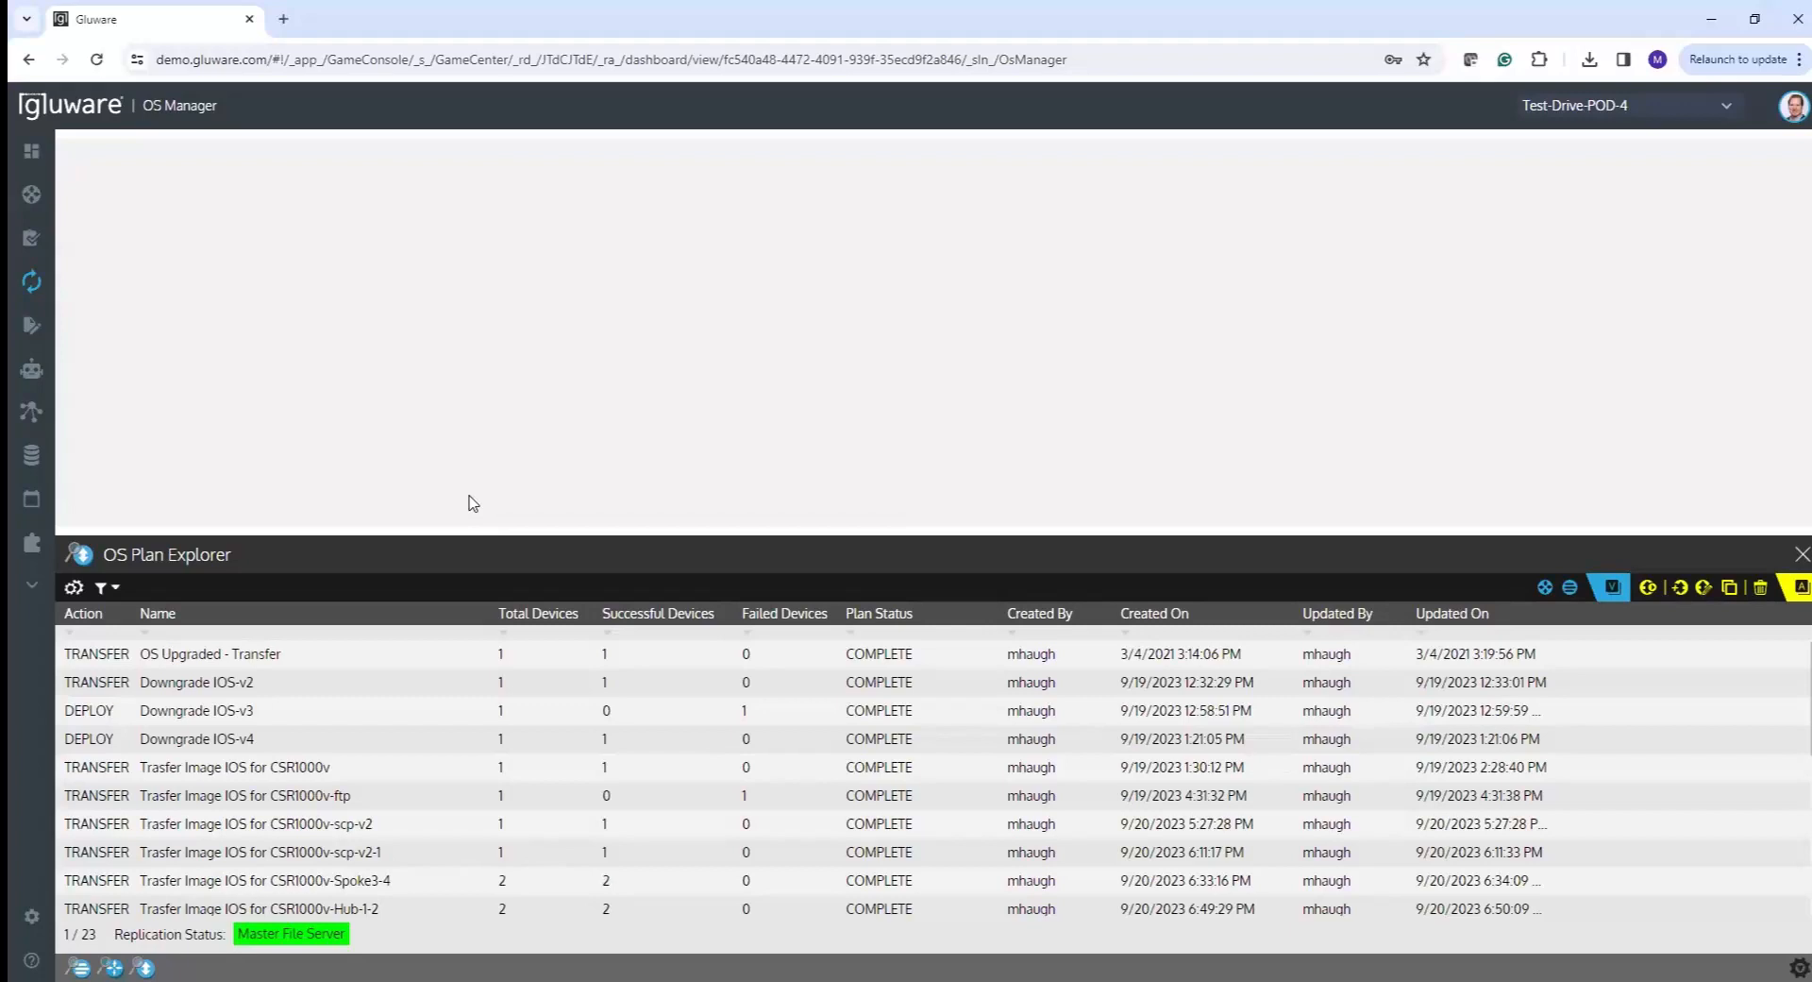
pyautogui.click(1680, 589)
pyautogui.write('Tes')
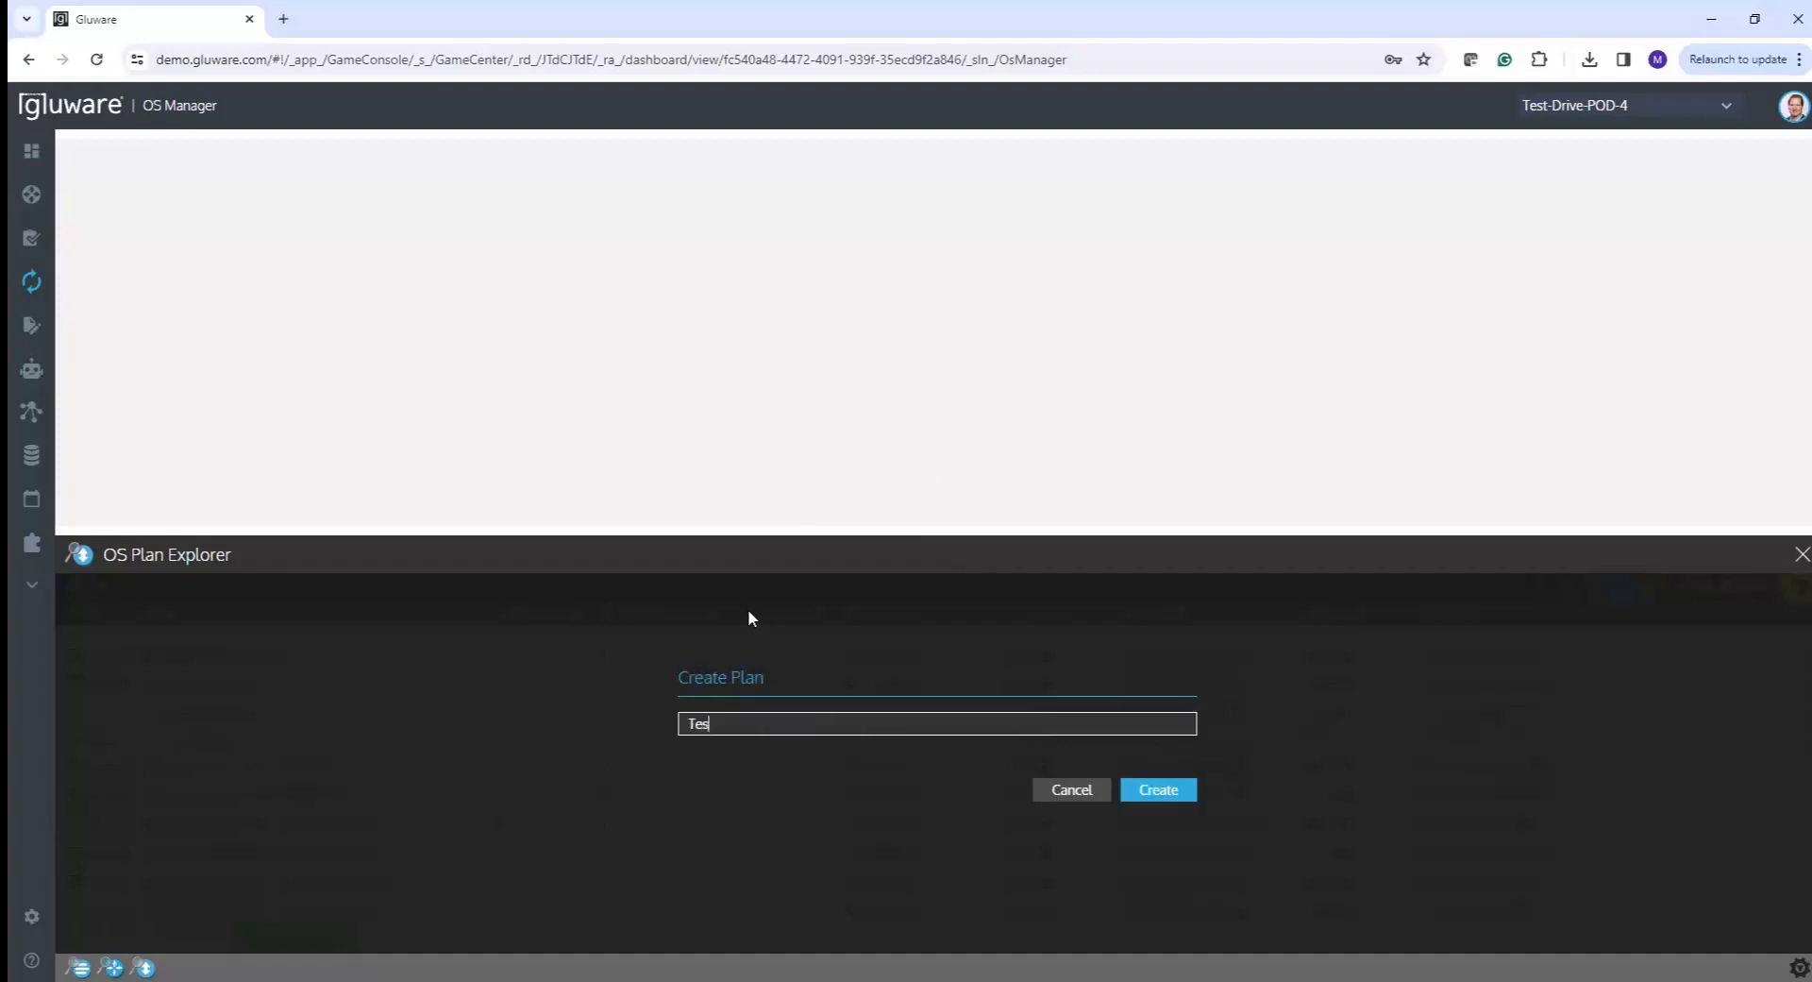
pyautogui.write('t-Drive-Switch-Transfer')
pyautogui.click(1161, 787)
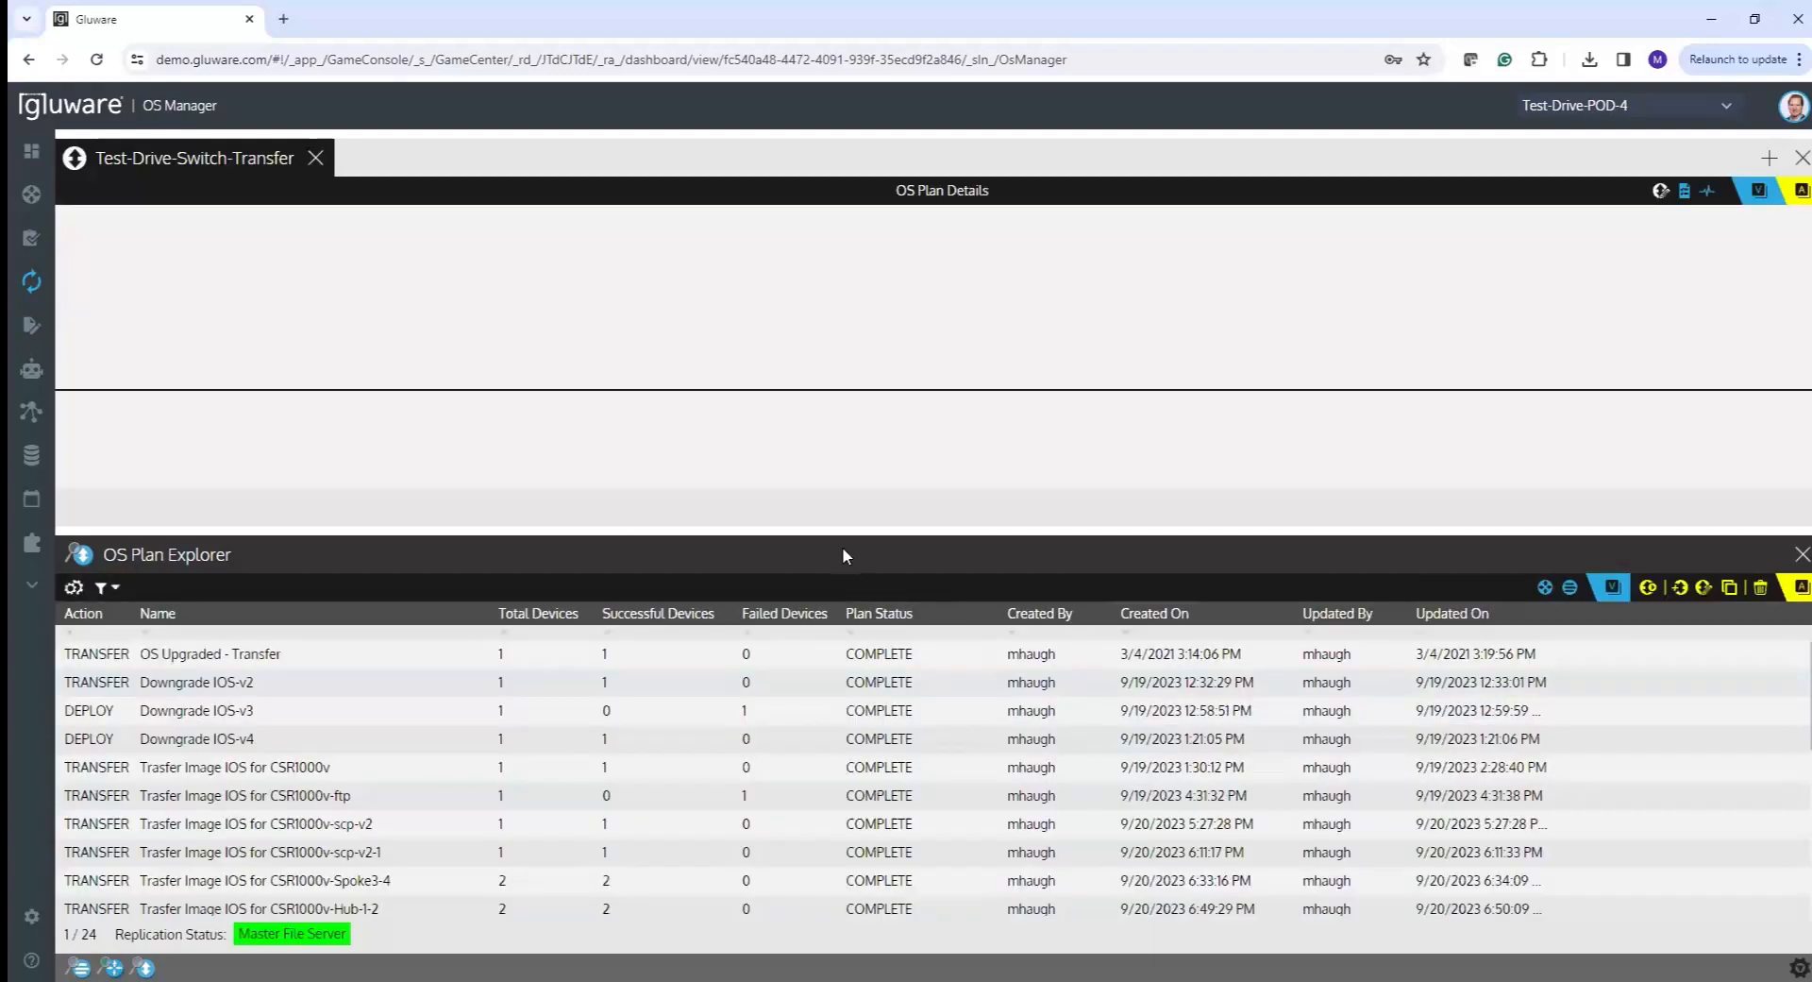
# - Fill in the plan details with Transfer Image Only and Group By SKU, then add a device
pyautogui.moveTo(833, 534); pyautogui.dragTo(831, 650)
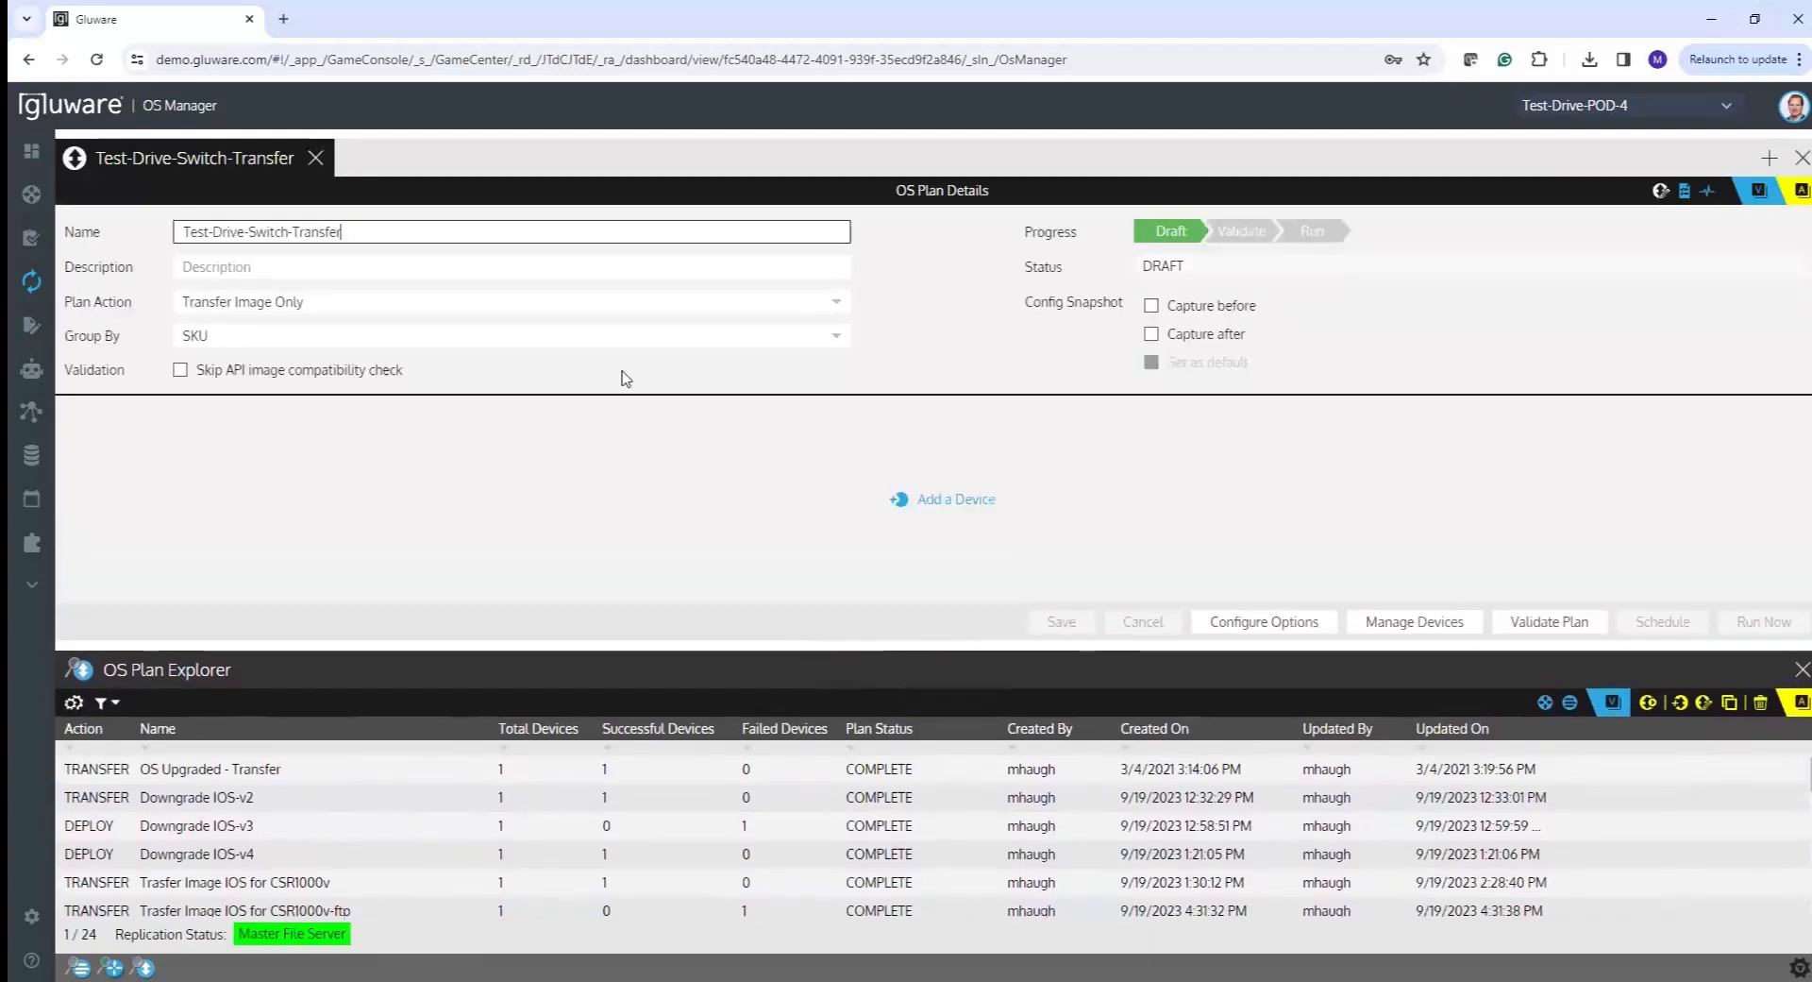
pyautogui.click(376, 268)
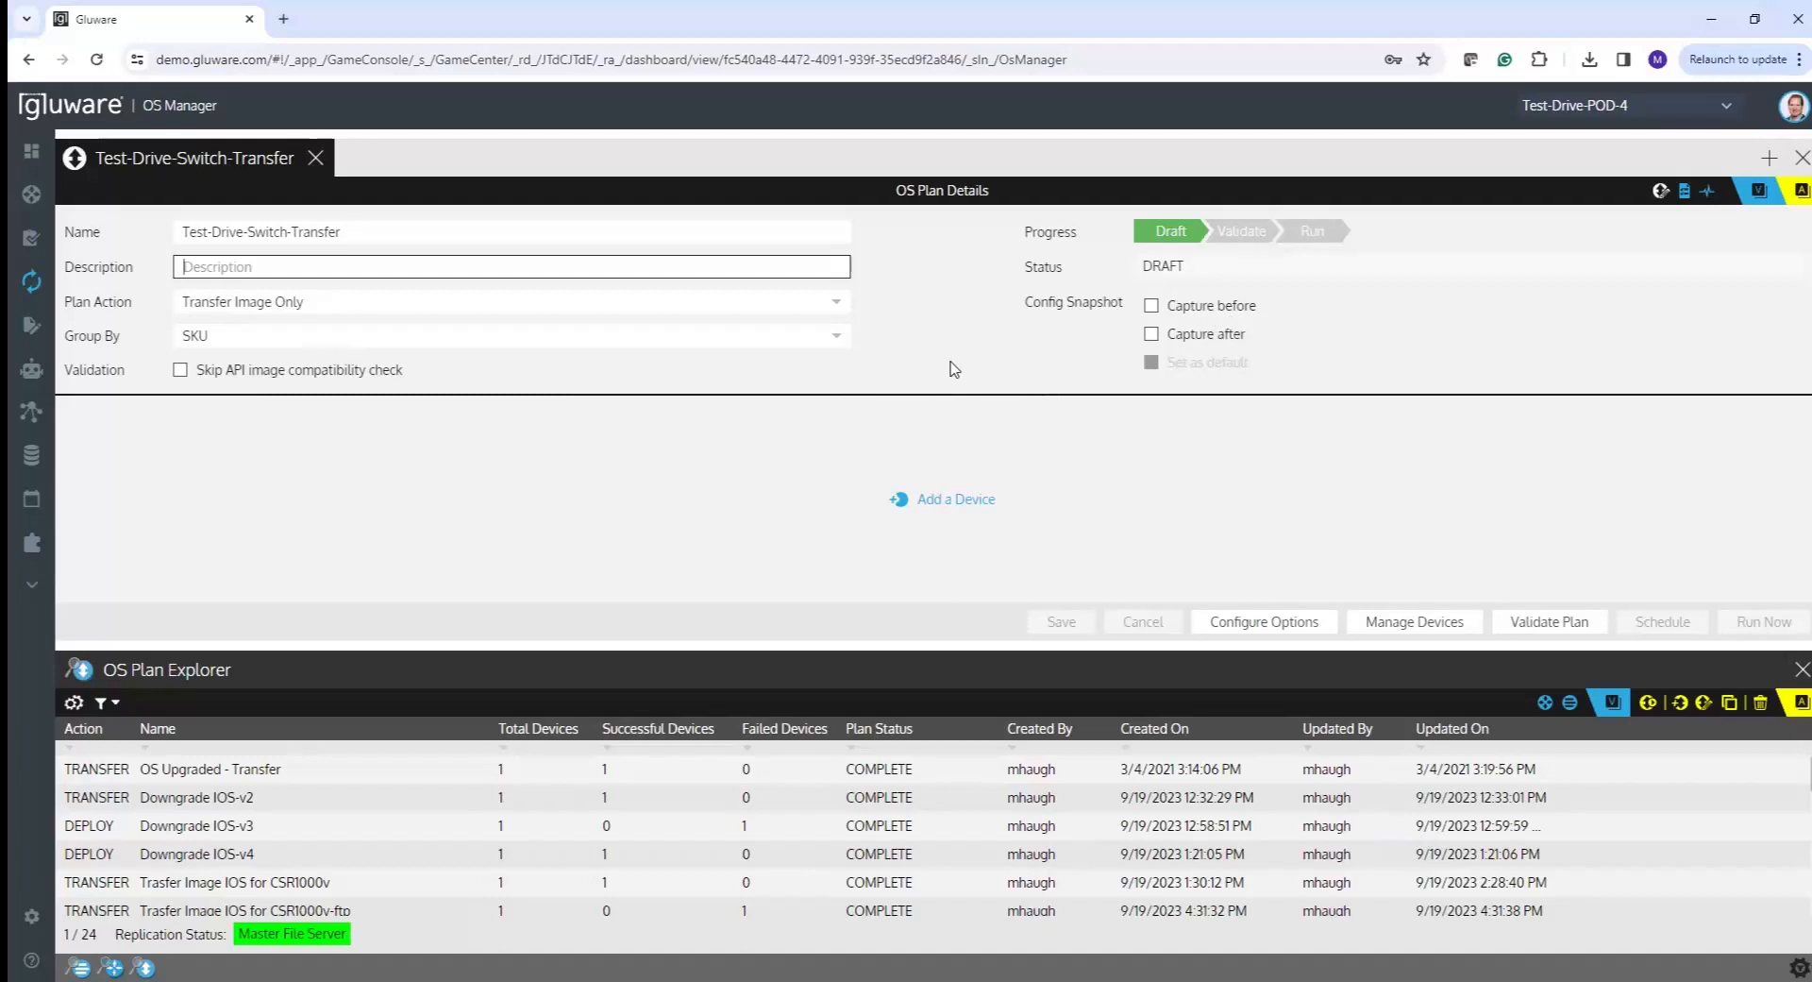
pyautogui.click(938, 508)
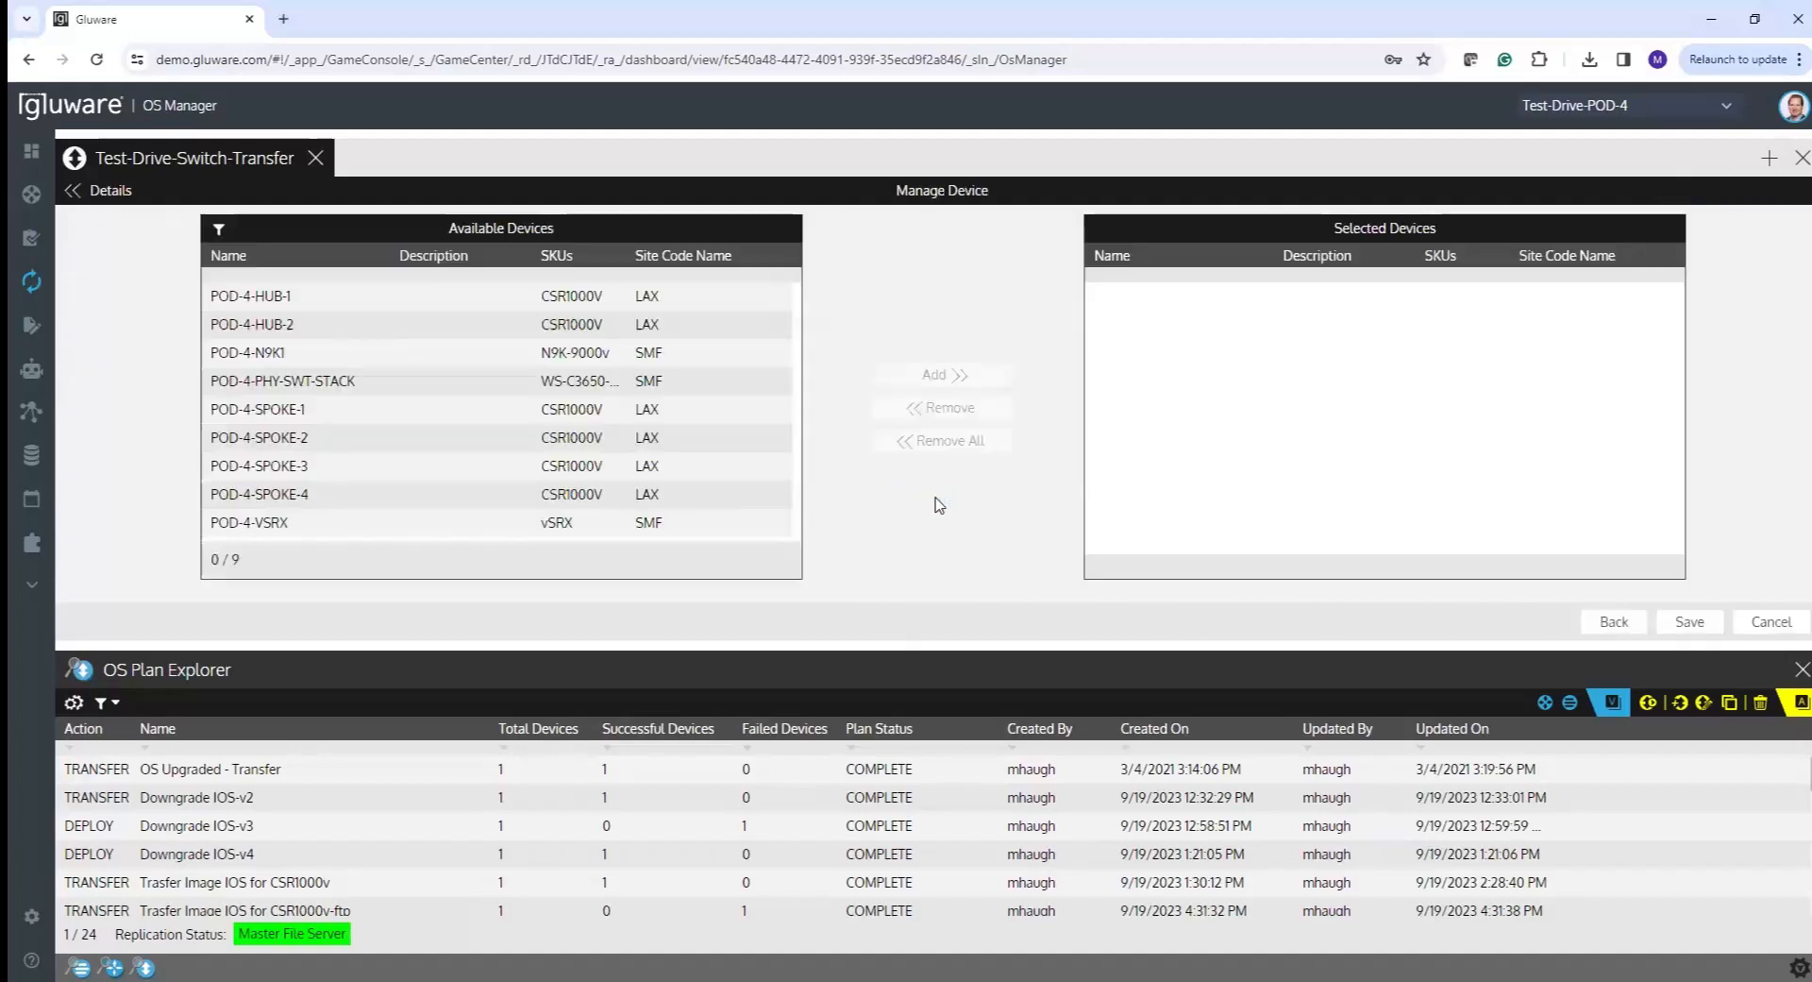
# - Move POD-4-PHY-SWT-STACK into the selected devices and save the selection to the plan
pyautogui.click(333, 381)
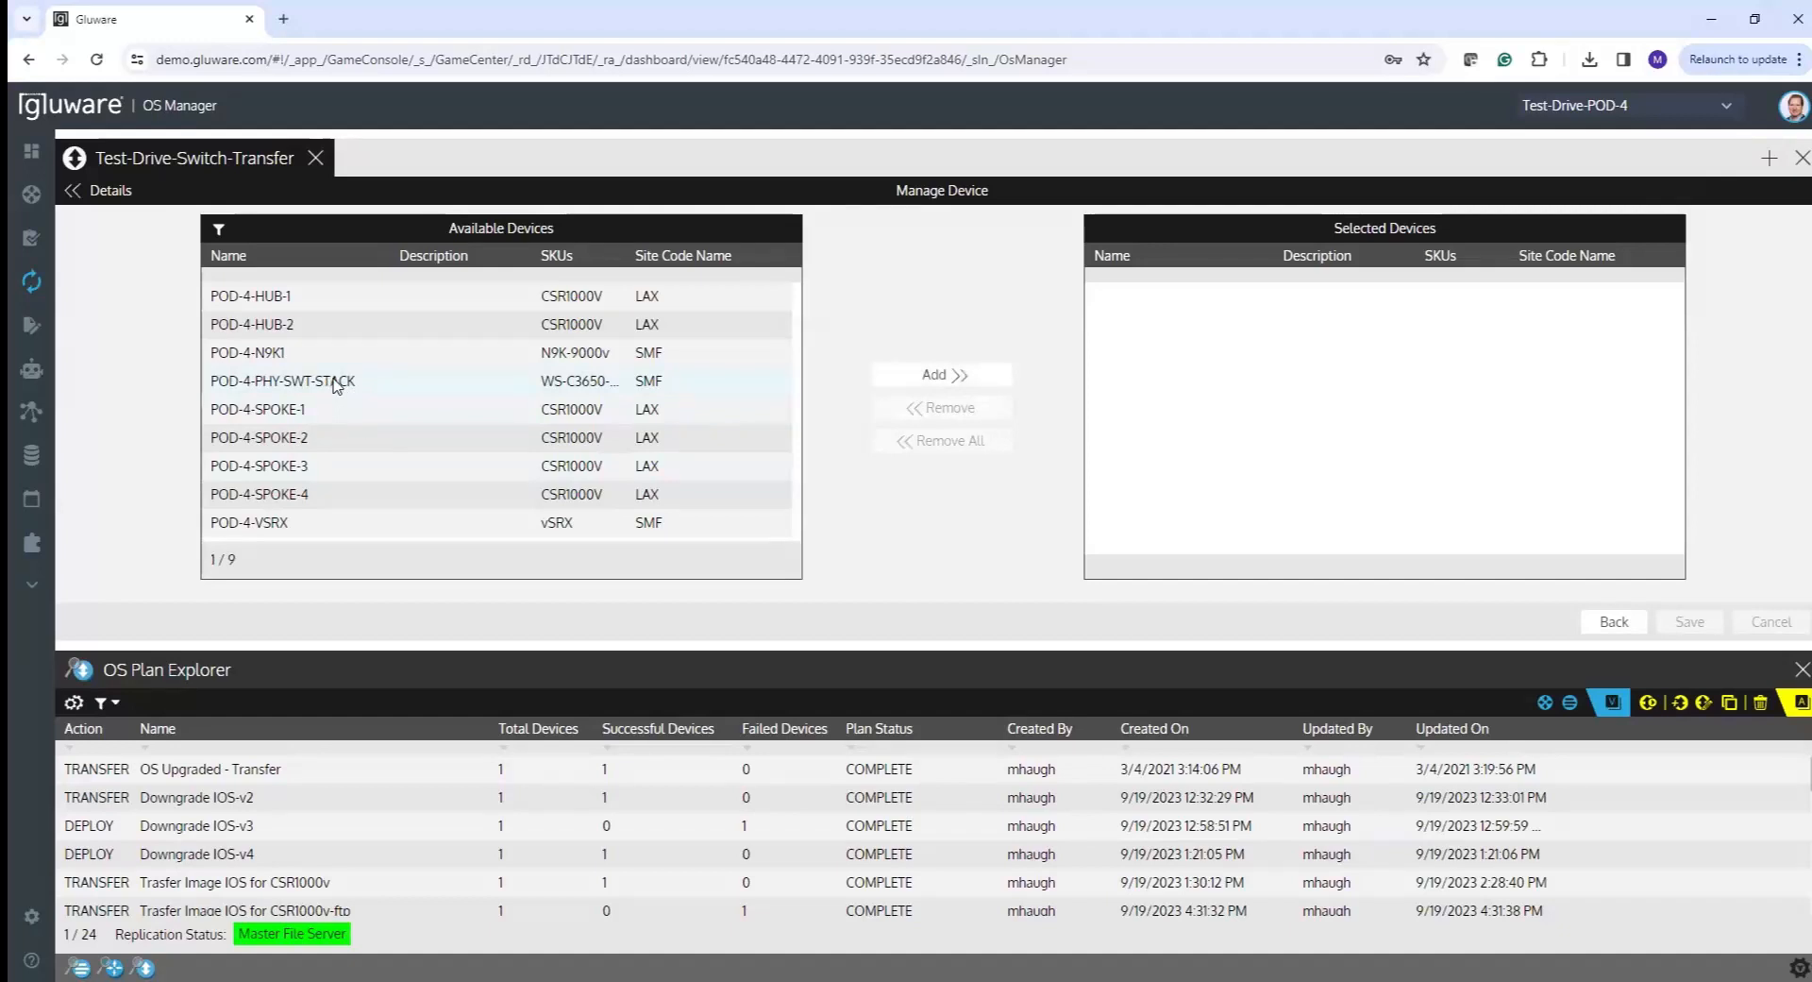
pyautogui.click(937, 378)
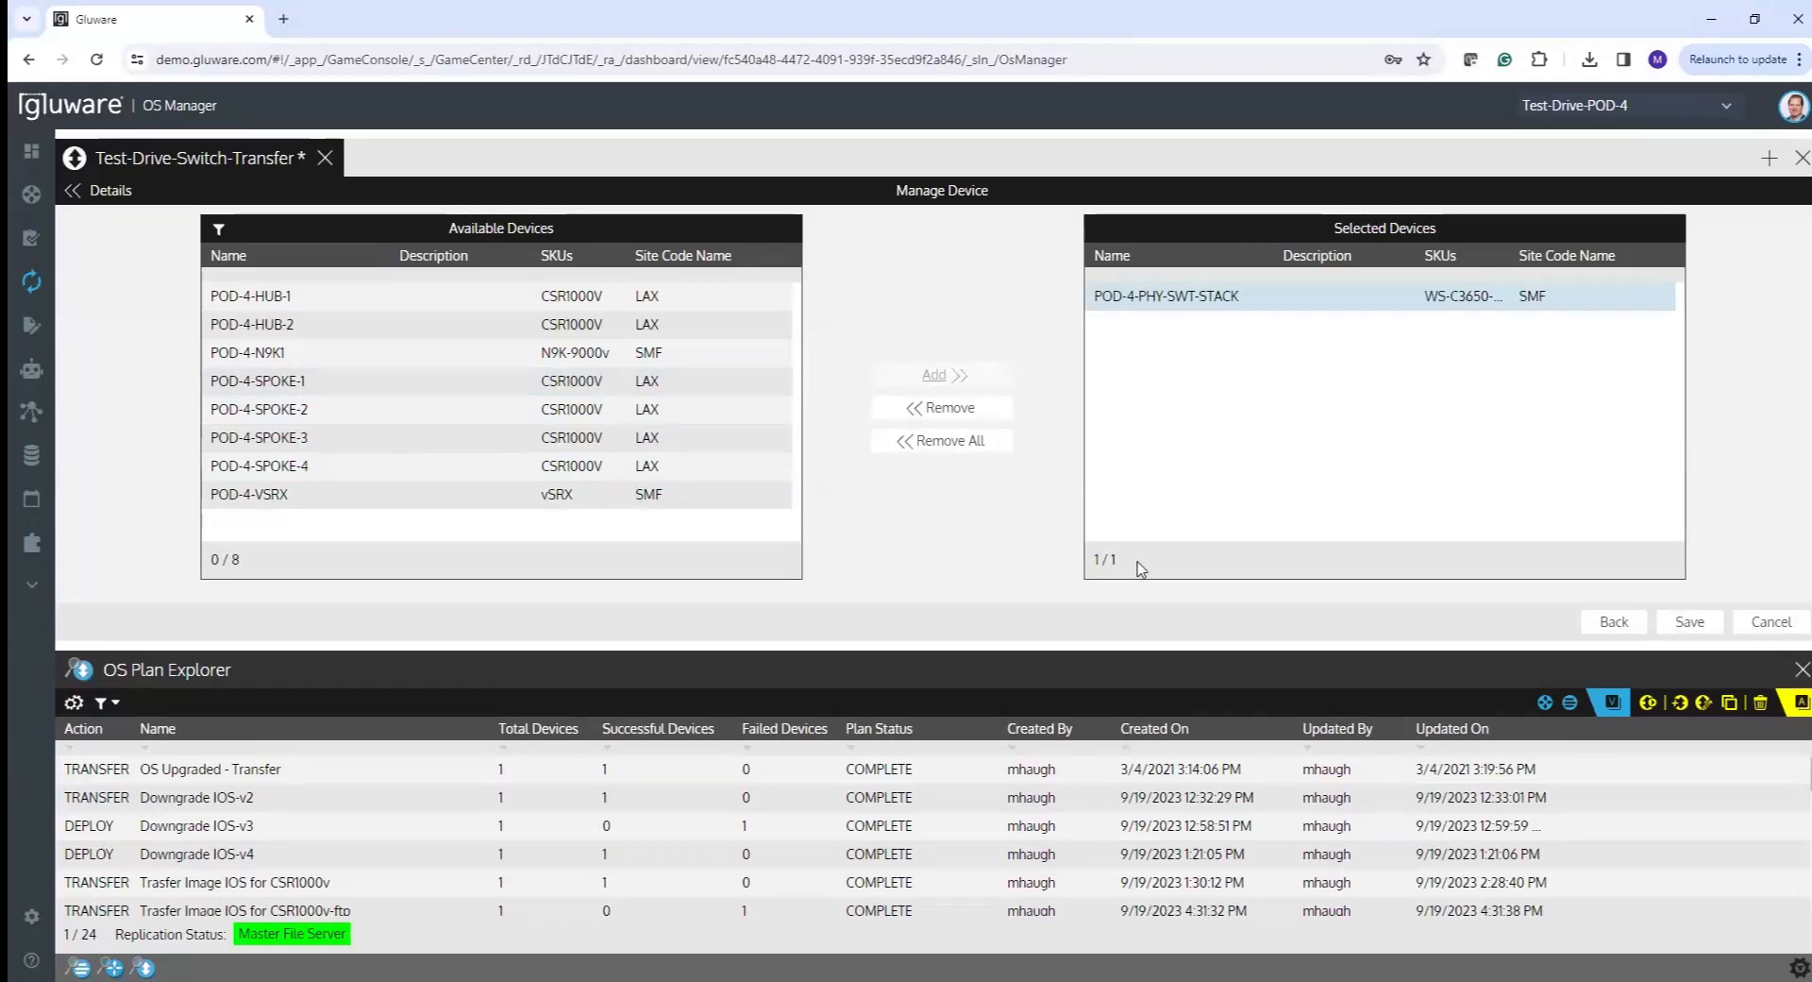
pyautogui.click(1689, 622)
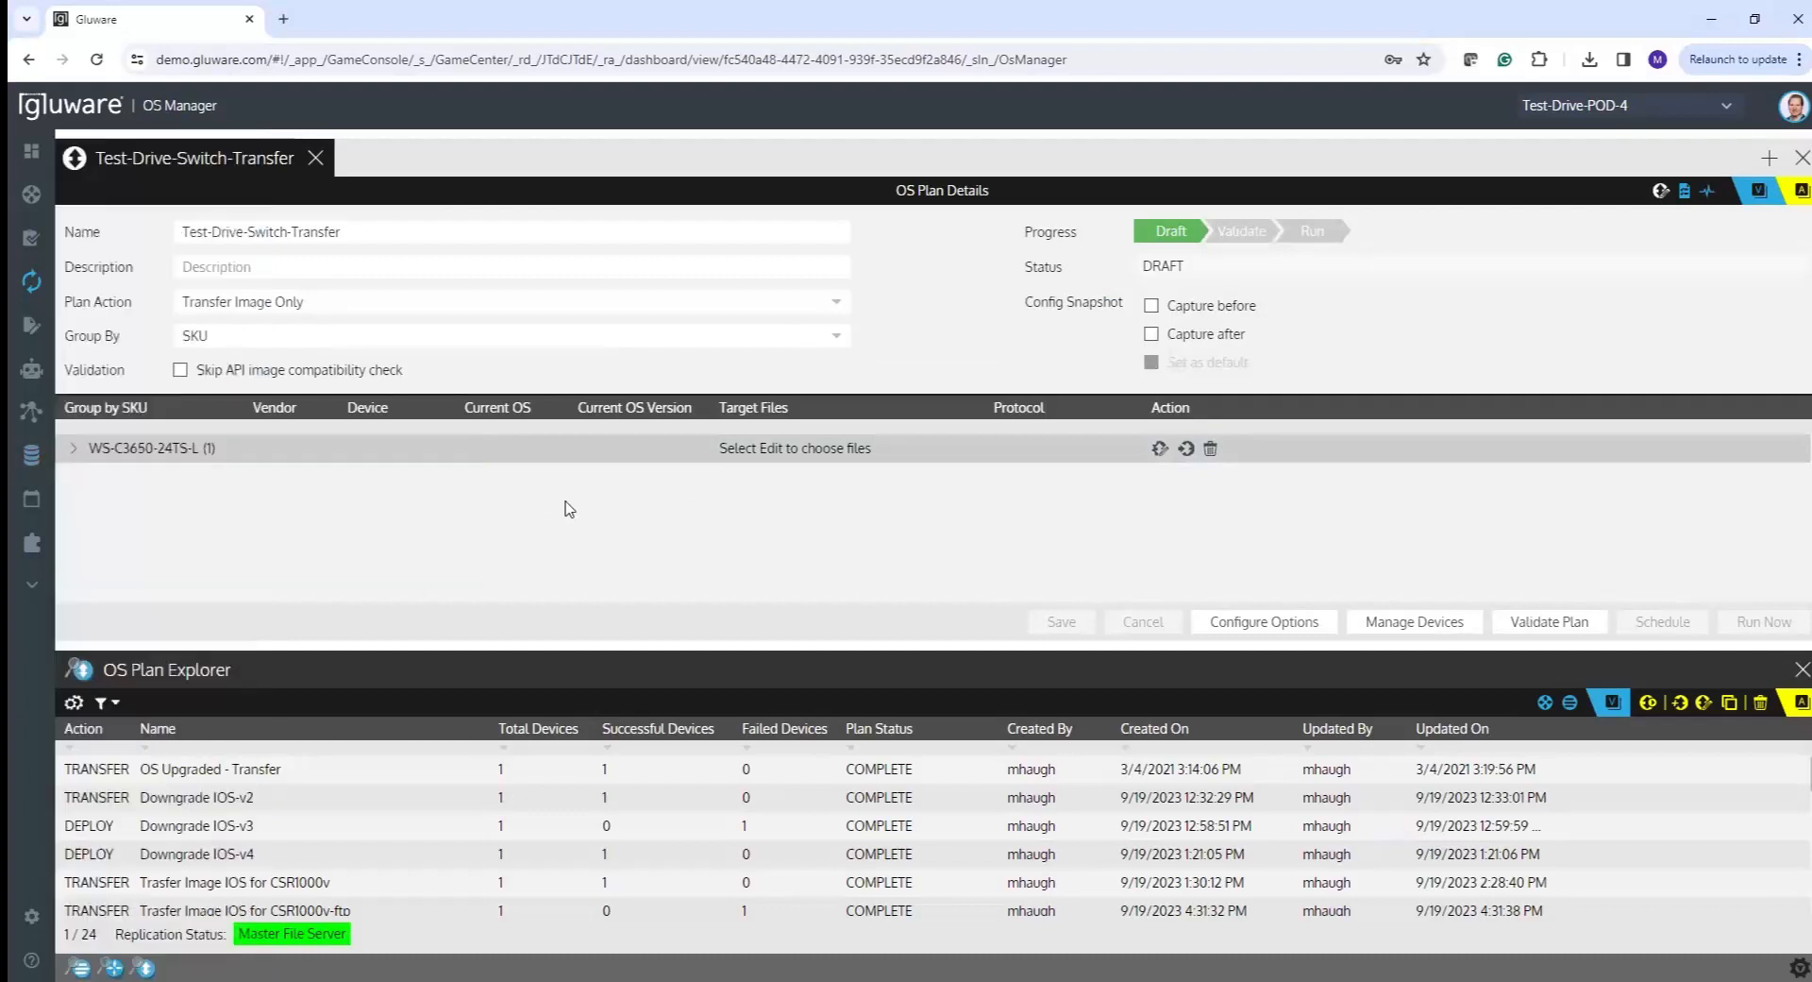
# - Set cat3k_caa-universalk9.16.06.07.SPA.bin from the server's Cisco Cat3k images folder as the WS-C3650-24TS-L target
pyautogui.click(73, 450)
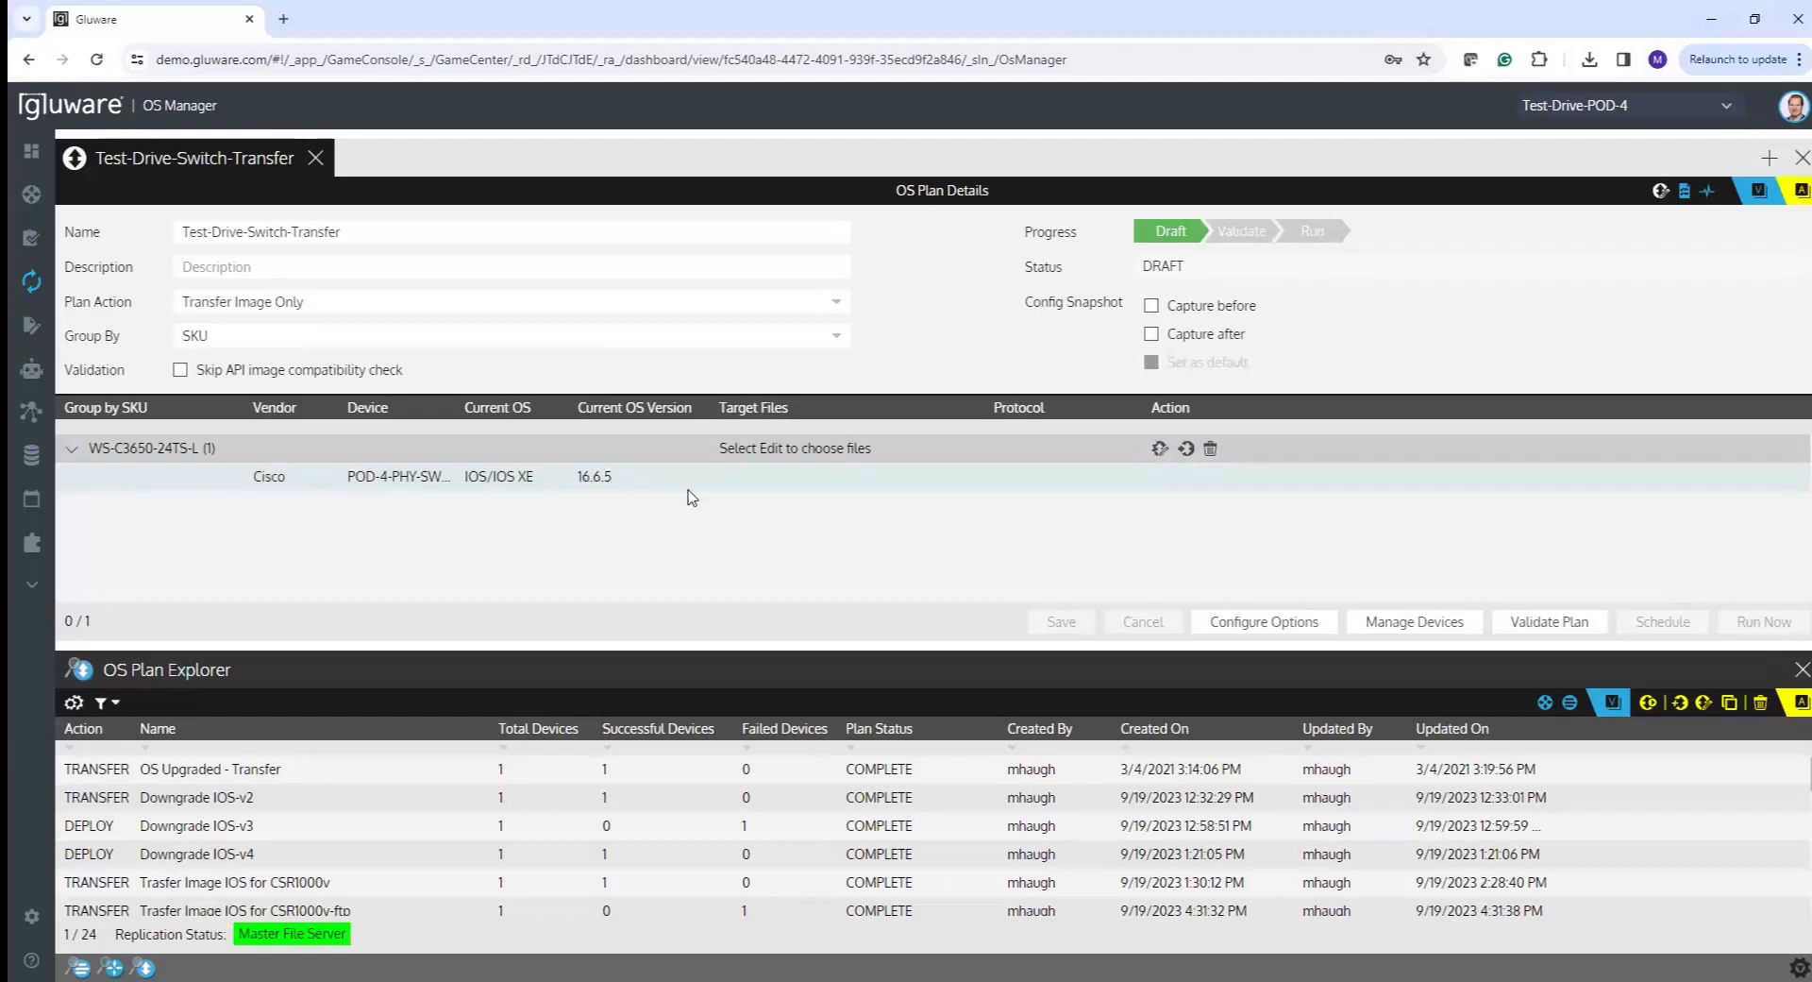
pyautogui.click(1159, 450)
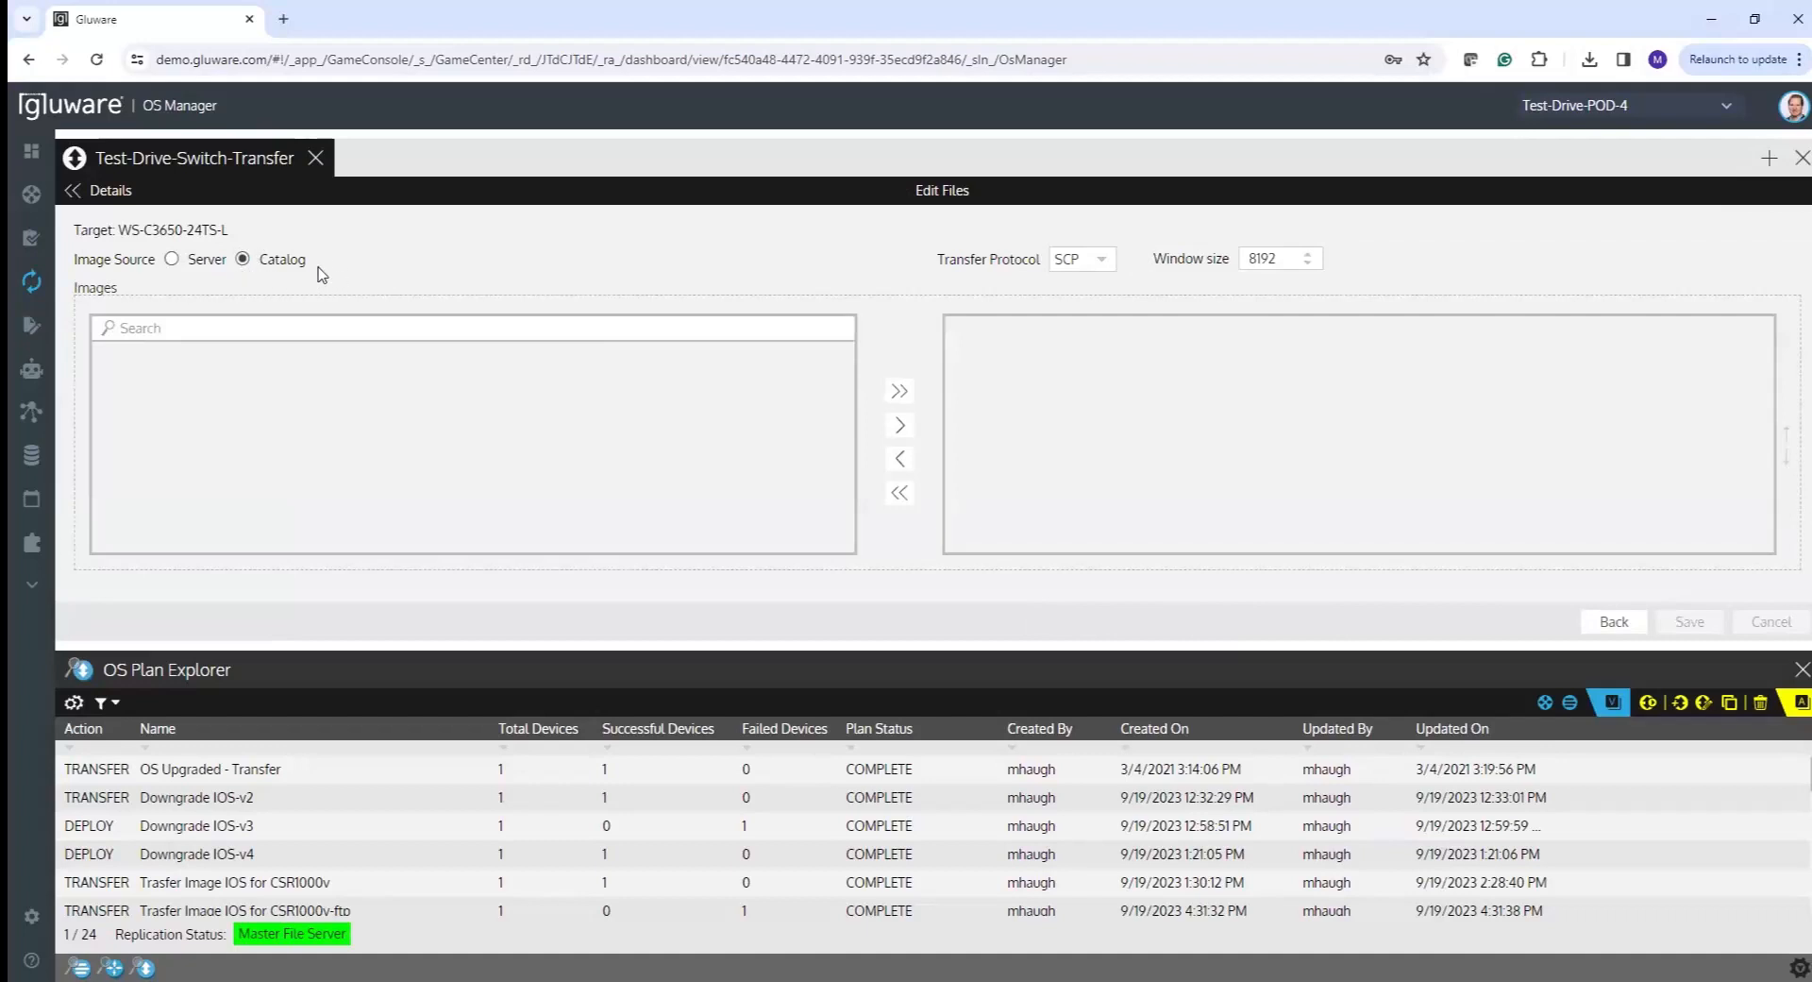
pyautogui.click(174, 261)
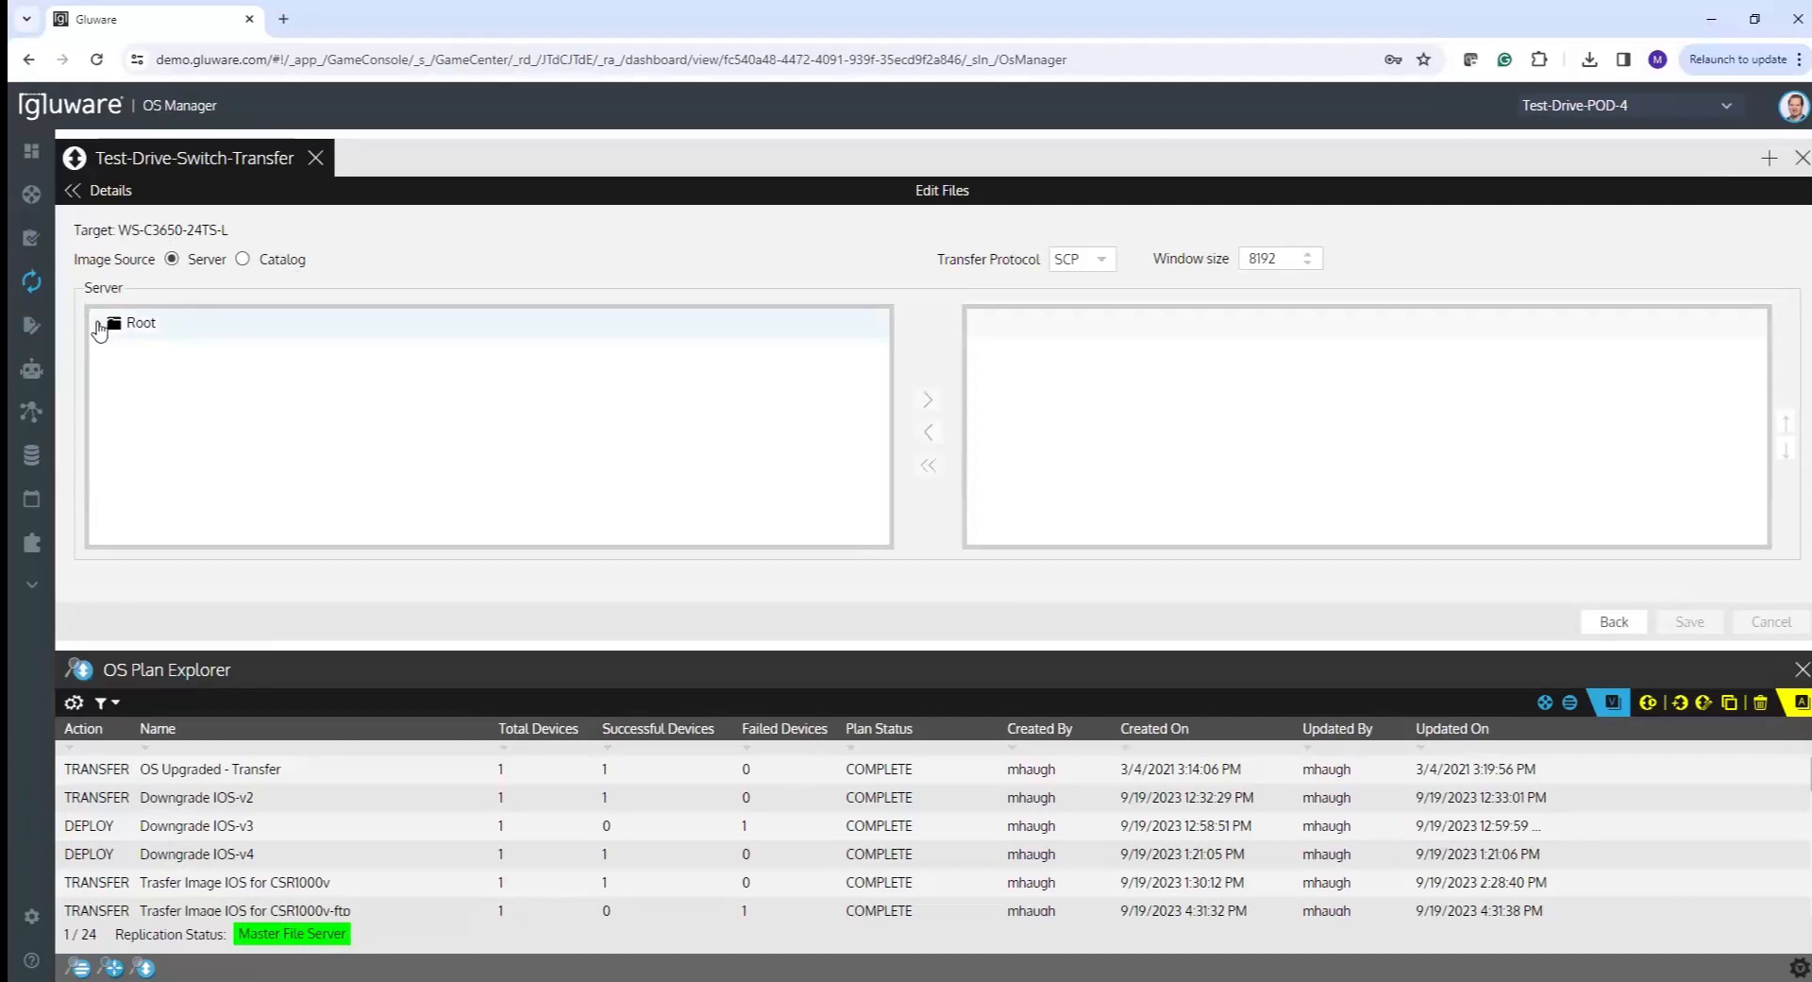
pyautogui.click(98, 326)
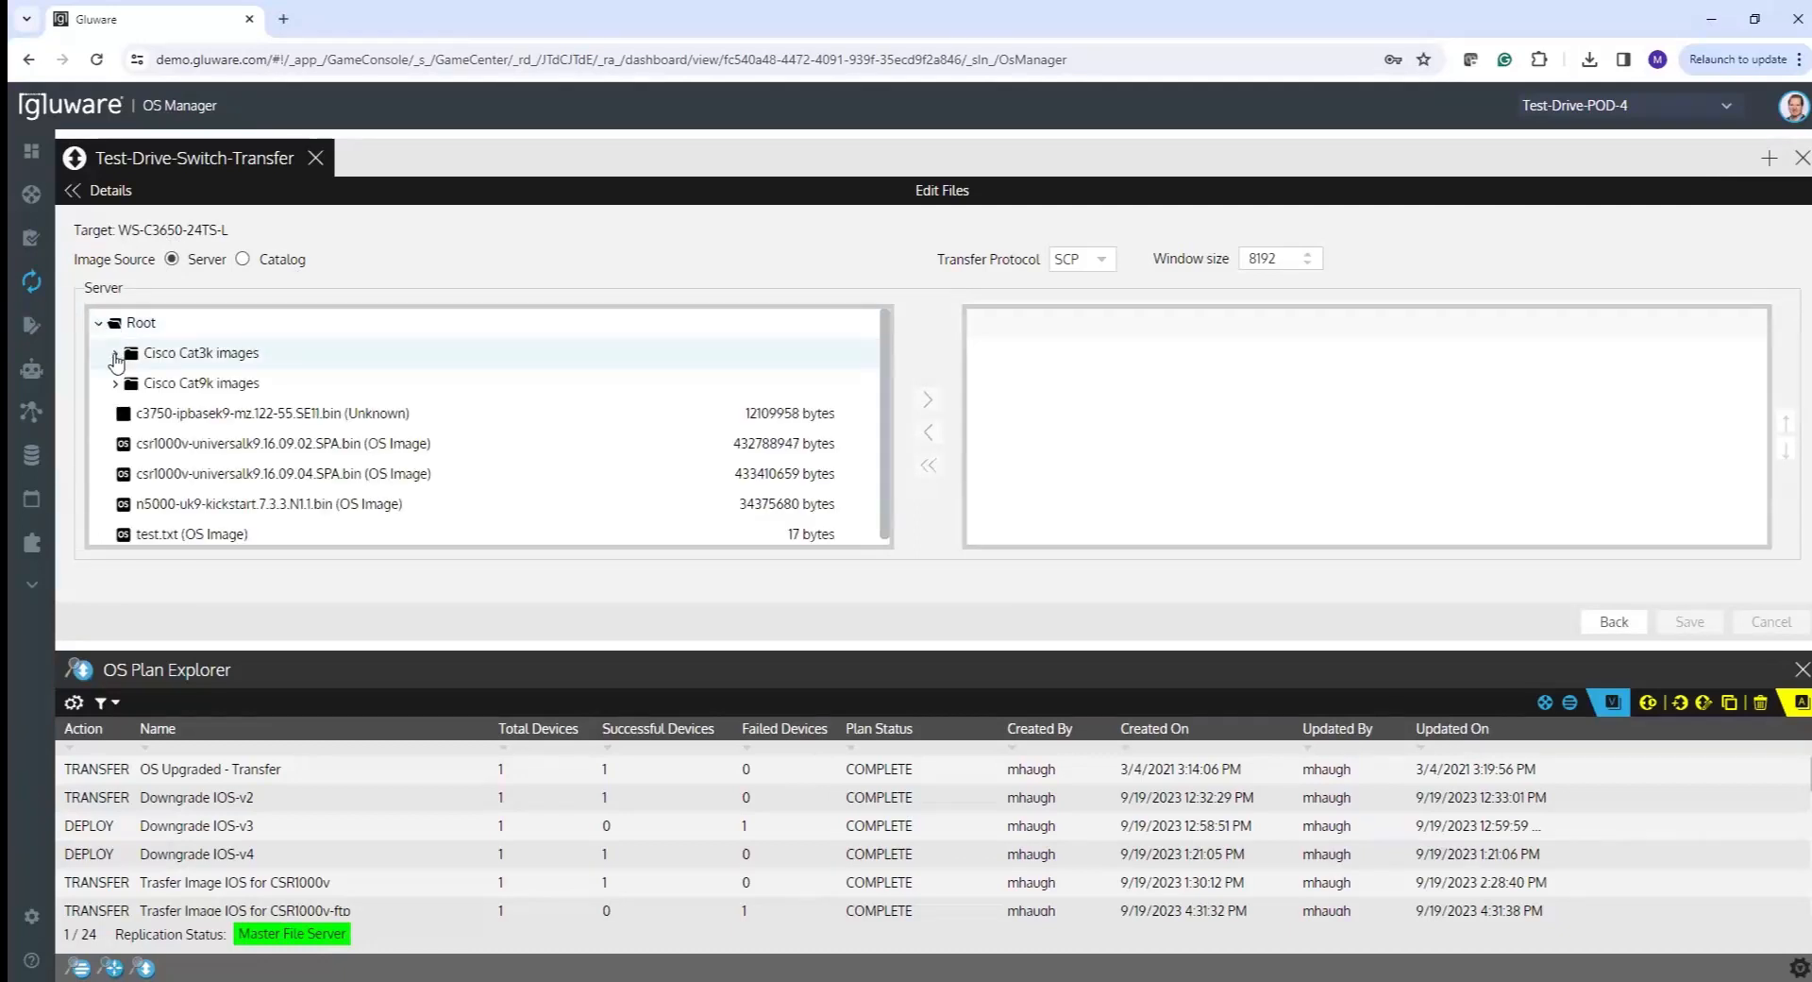
pyautogui.click(116, 355)
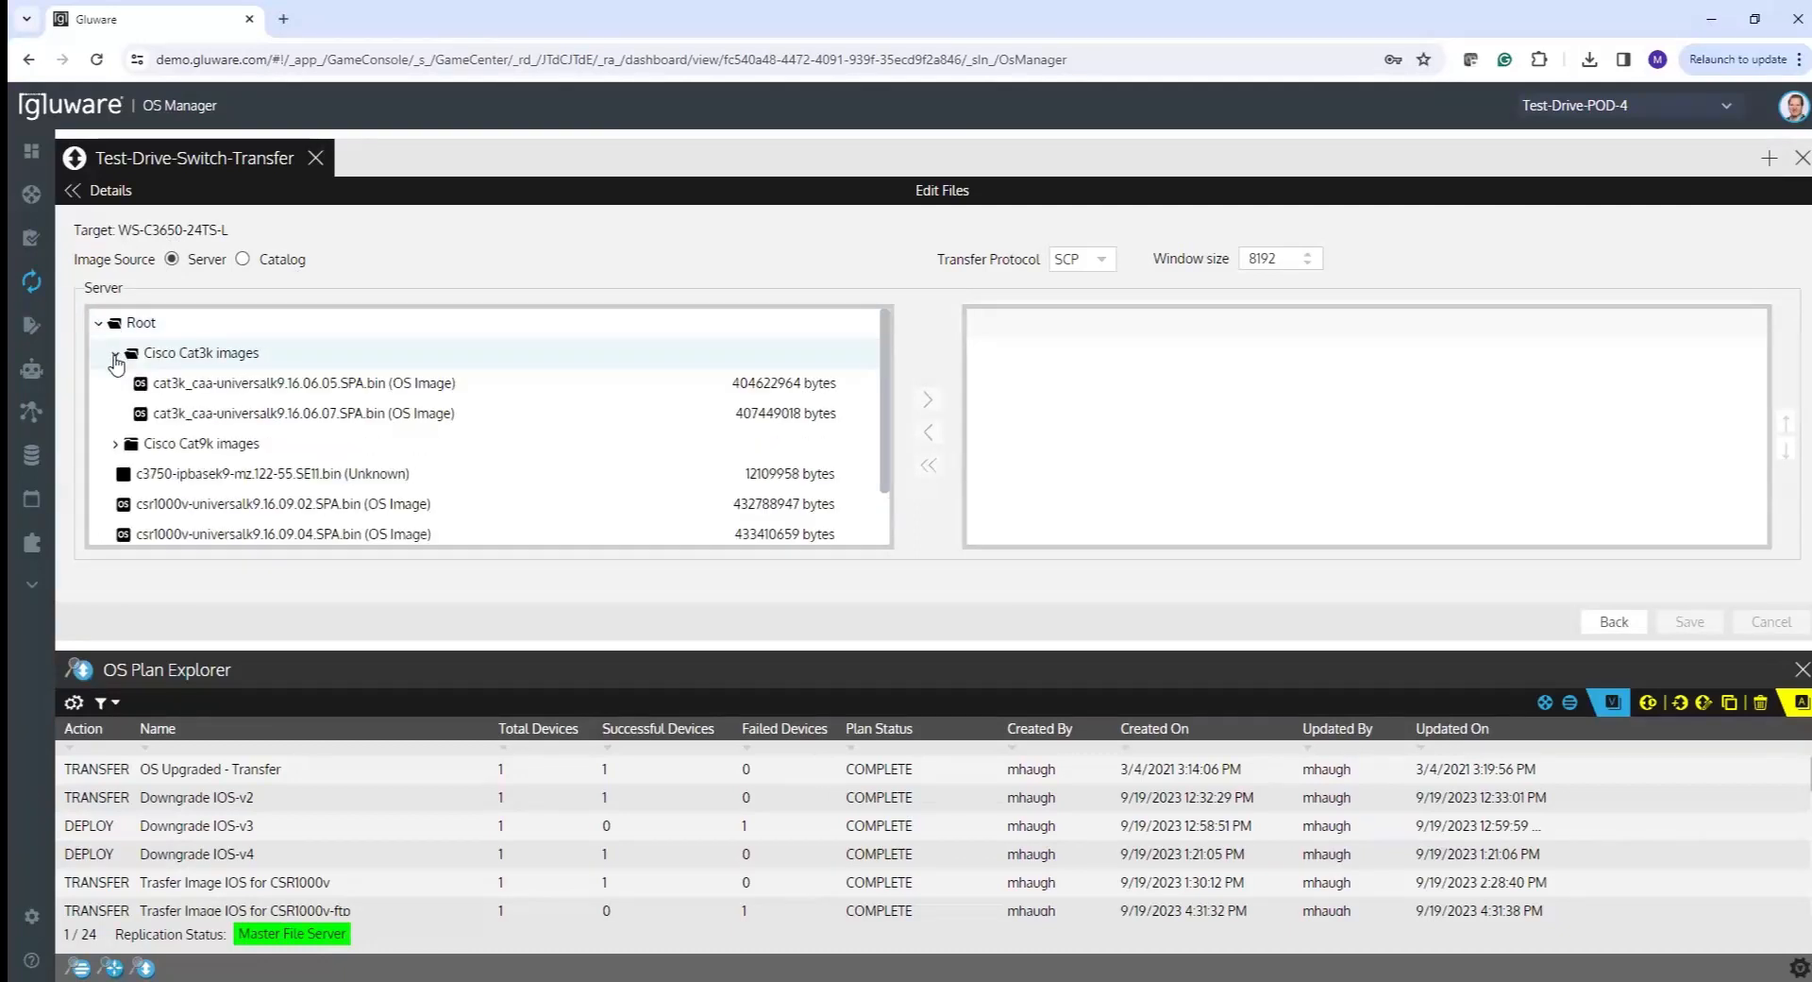
pyautogui.click(314, 422)
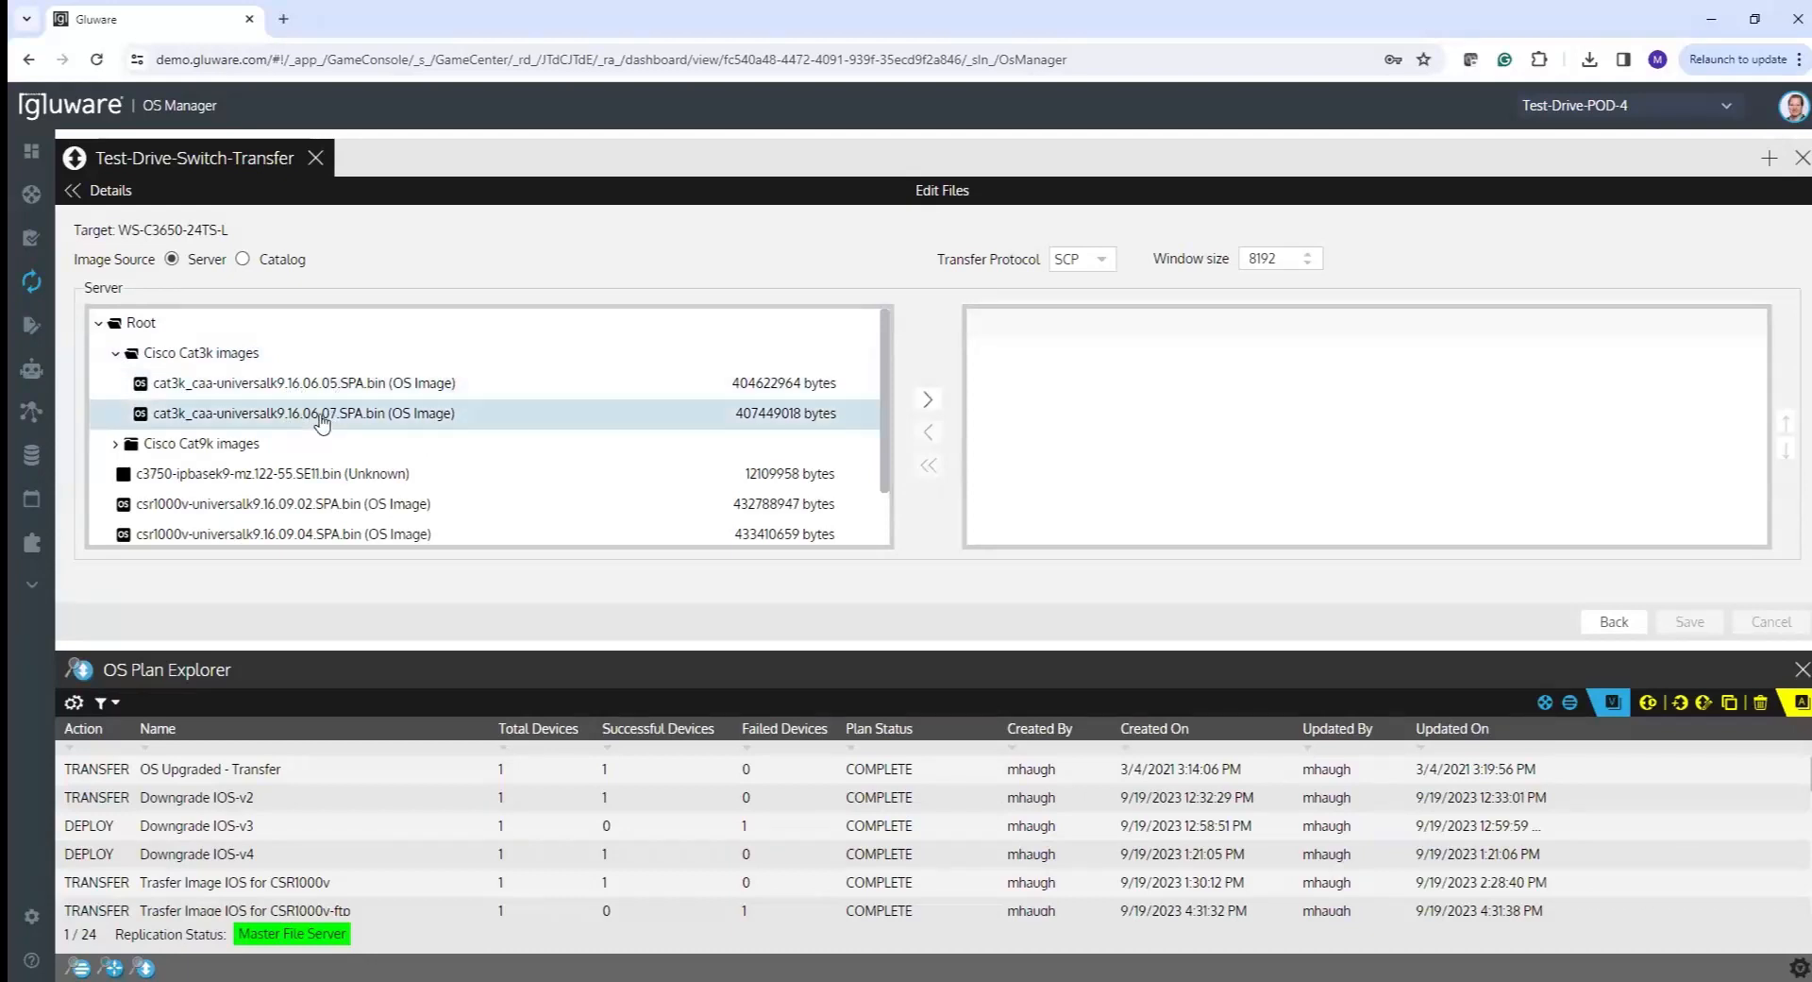
pyautogui.click(928, 399)
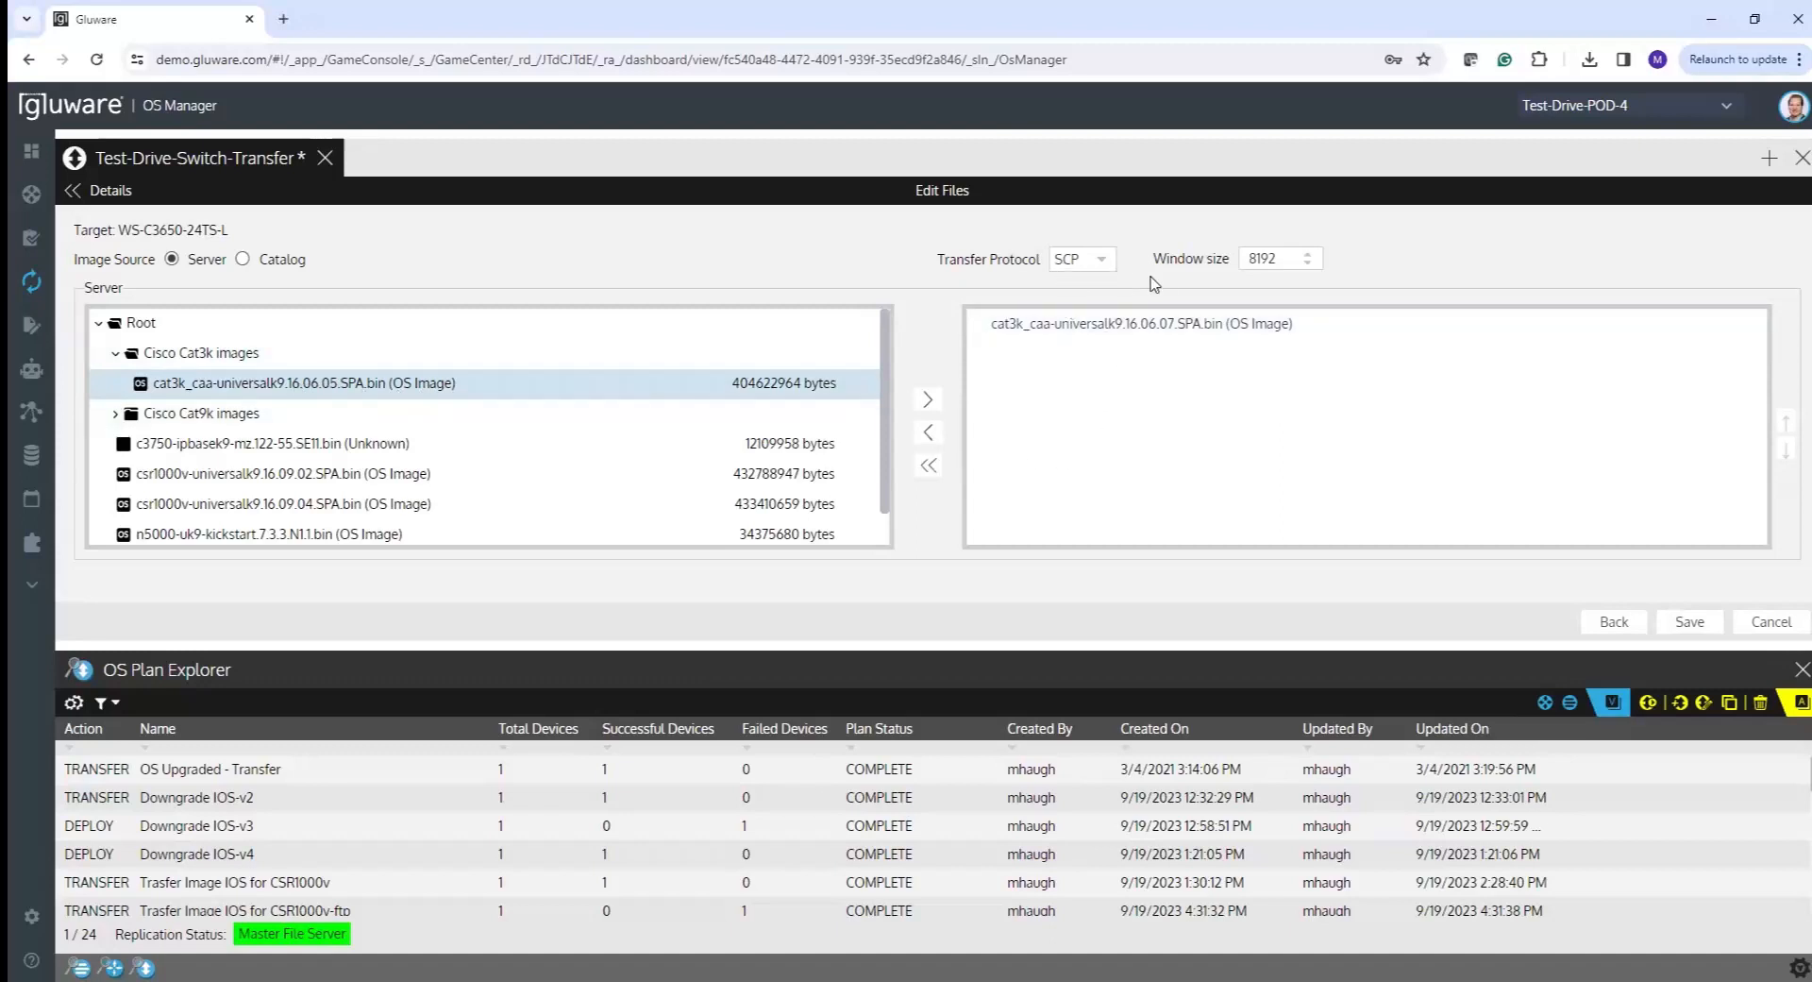
pyautogui.click(1570, 394)
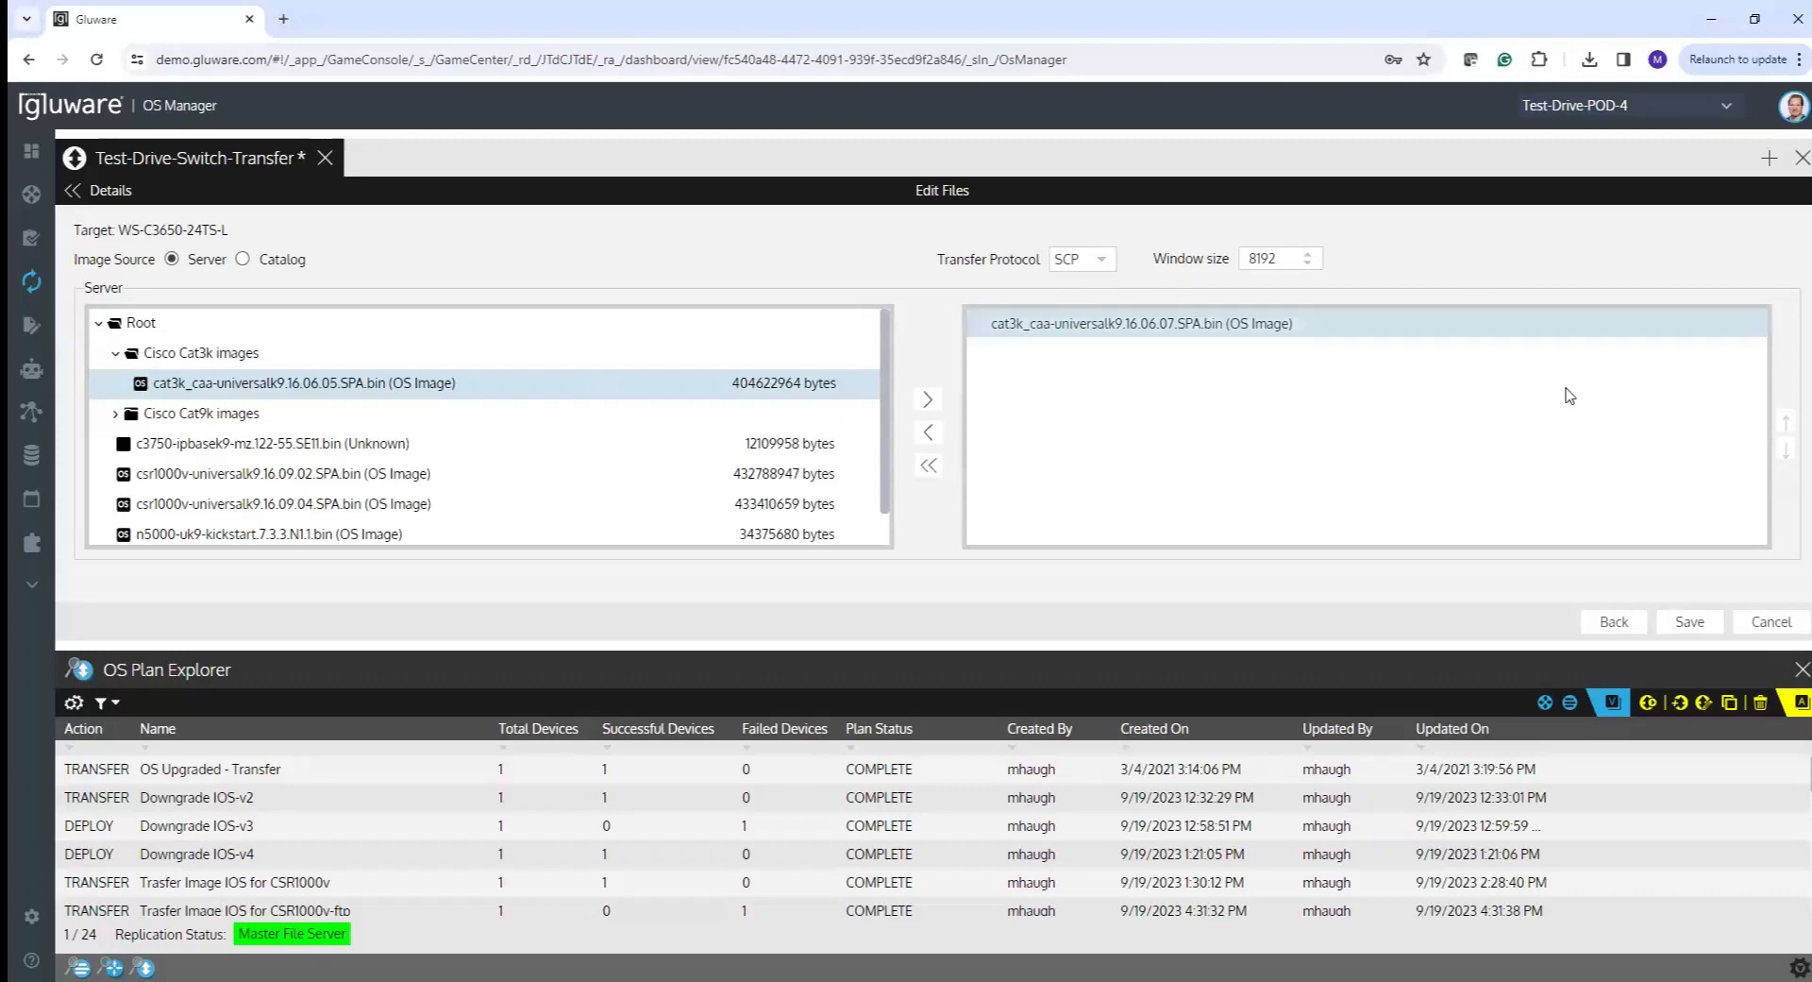
pyautogui.click(1697, 625)
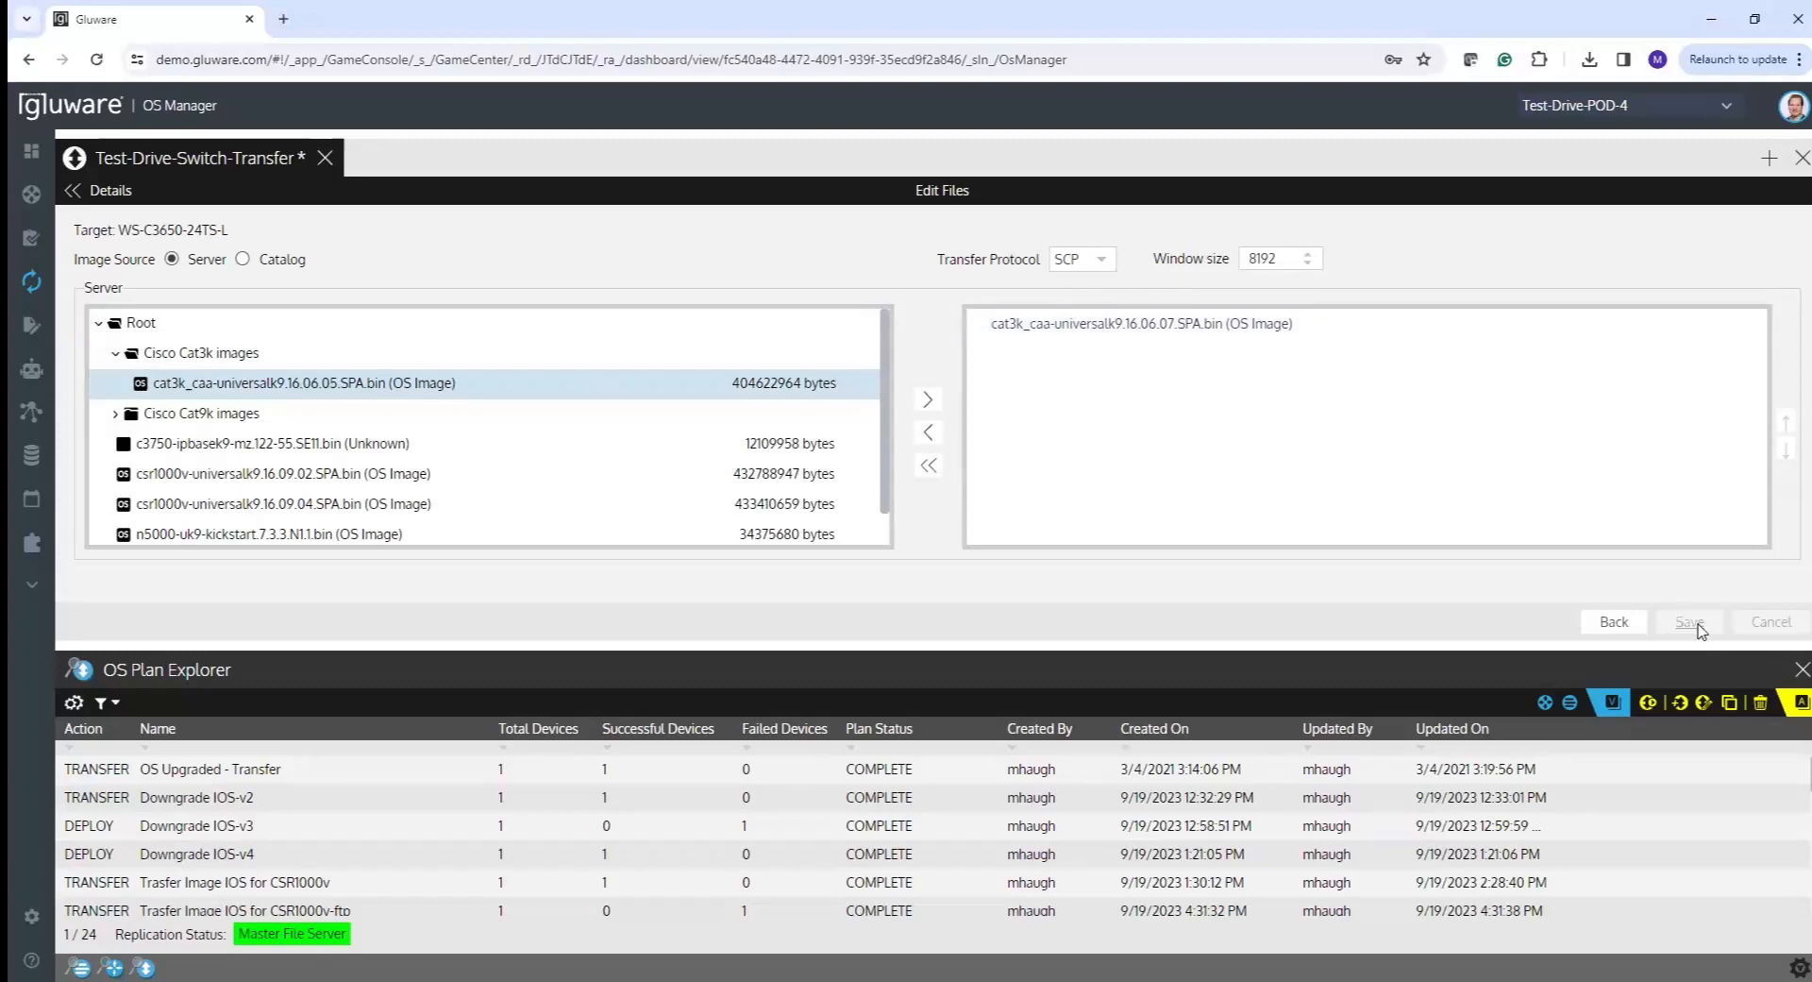
pyautogui.click(1614, 621)
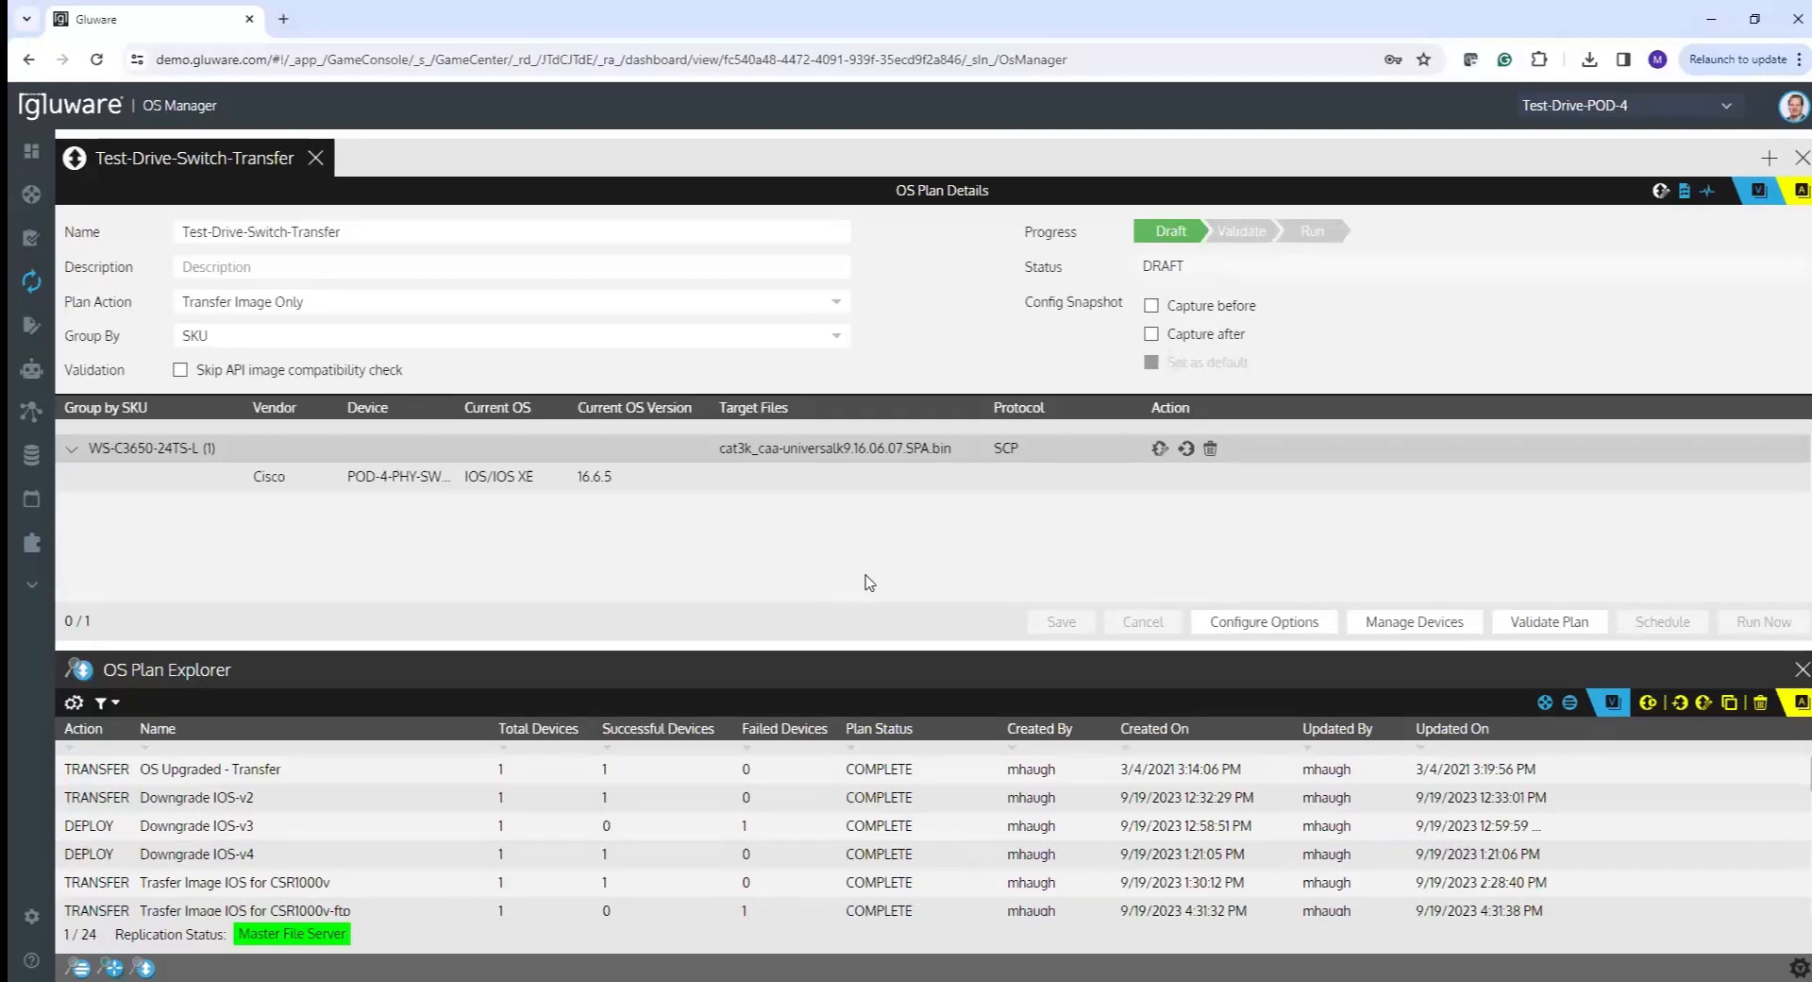
# - Validate Test-Drive-Switch-Transfer, check the log reports no validation errors, and return to details
pyautogui.click(1540, 623)
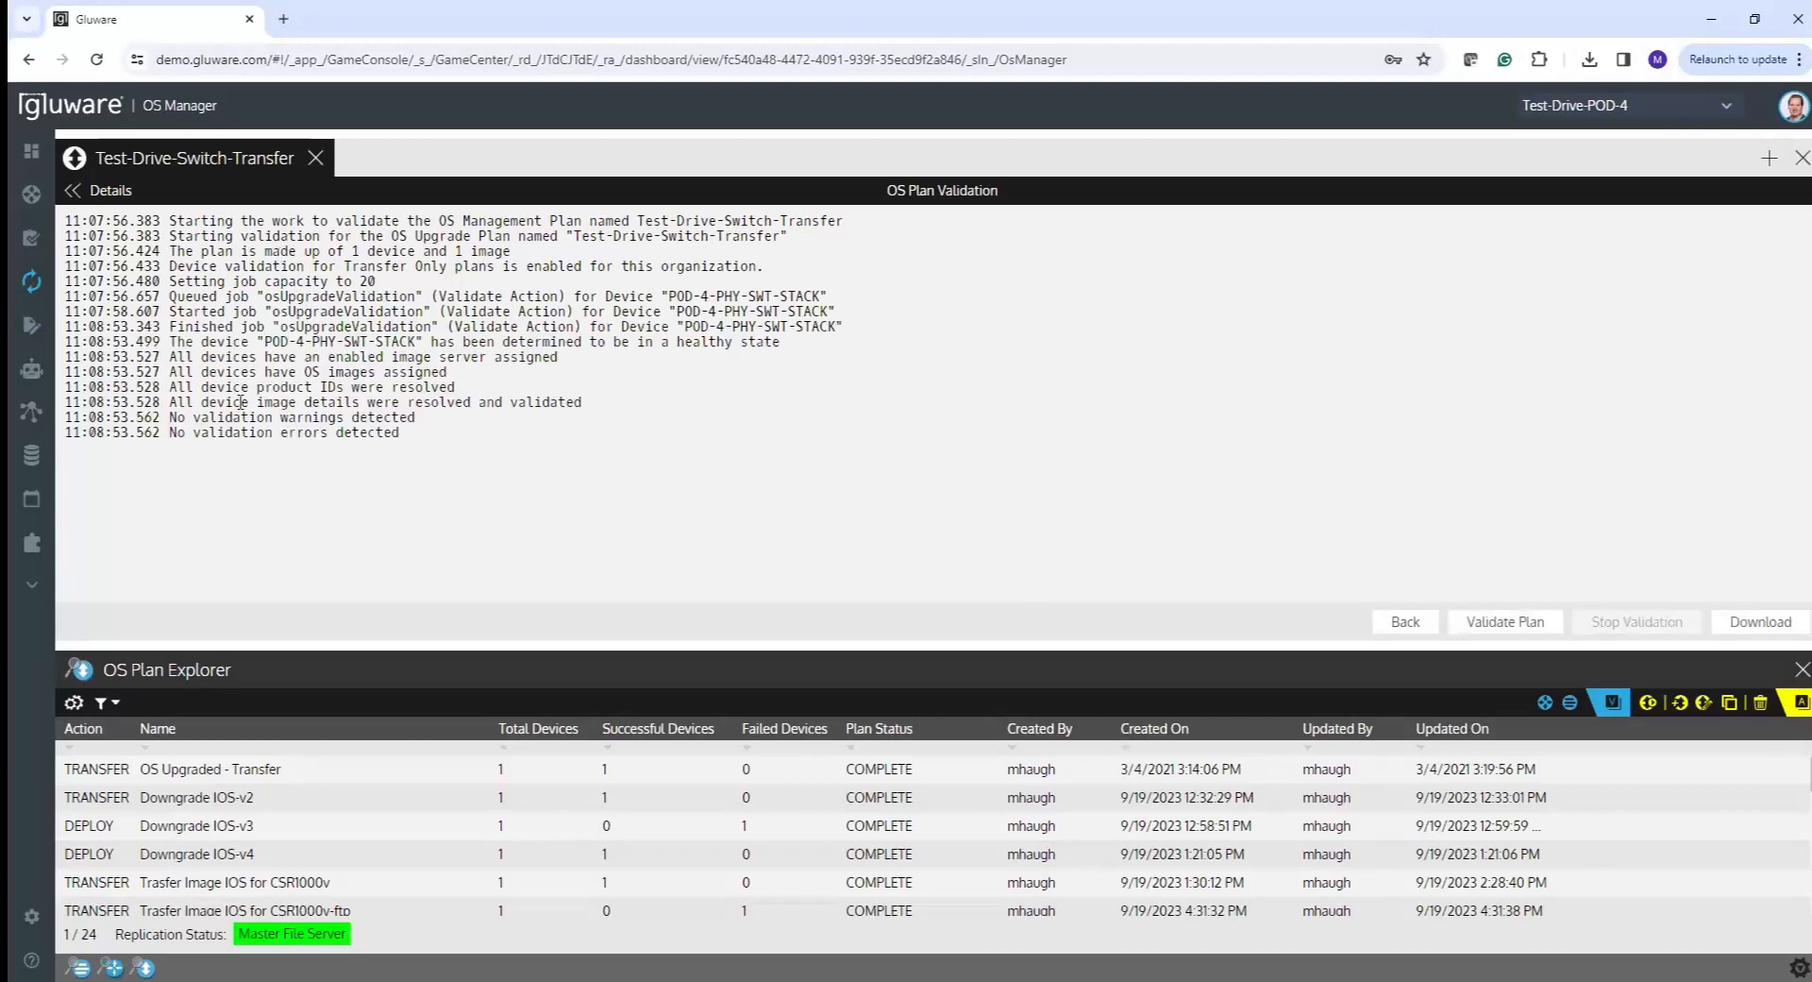
pyautogui.moveTo(170, 433); pyautogui.dragTo(401, 436)
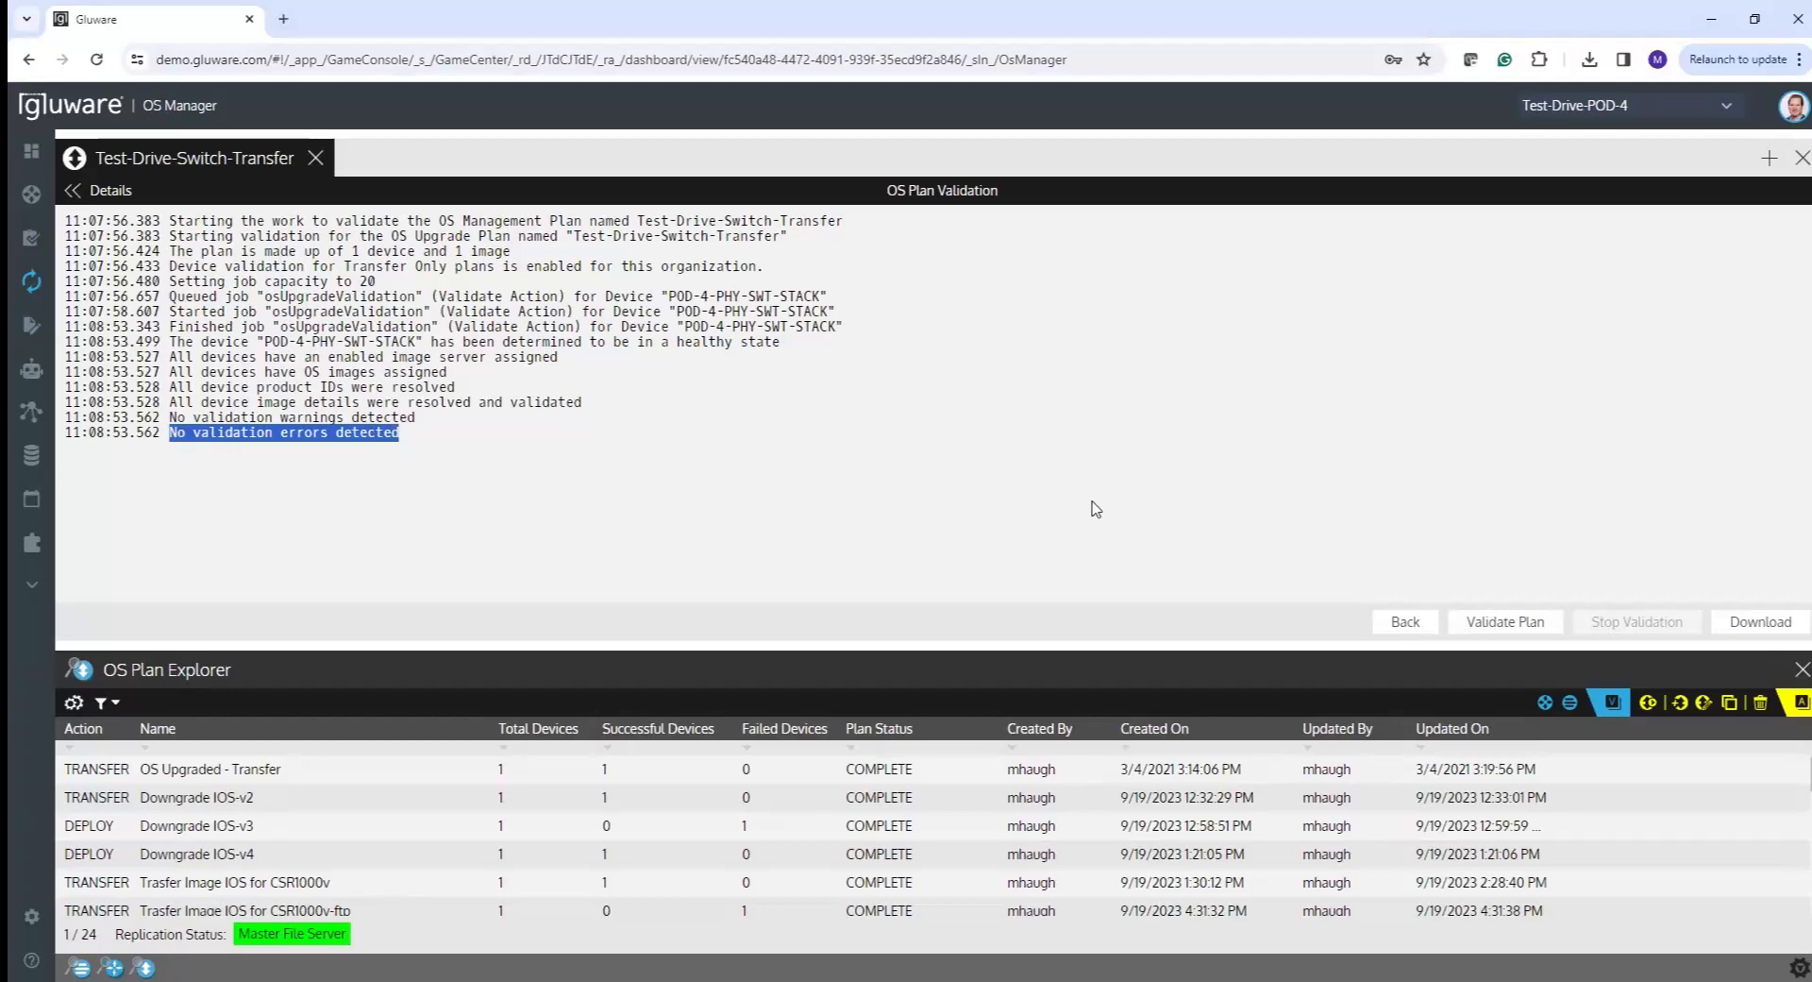
pyautogui.click(1386, 617)
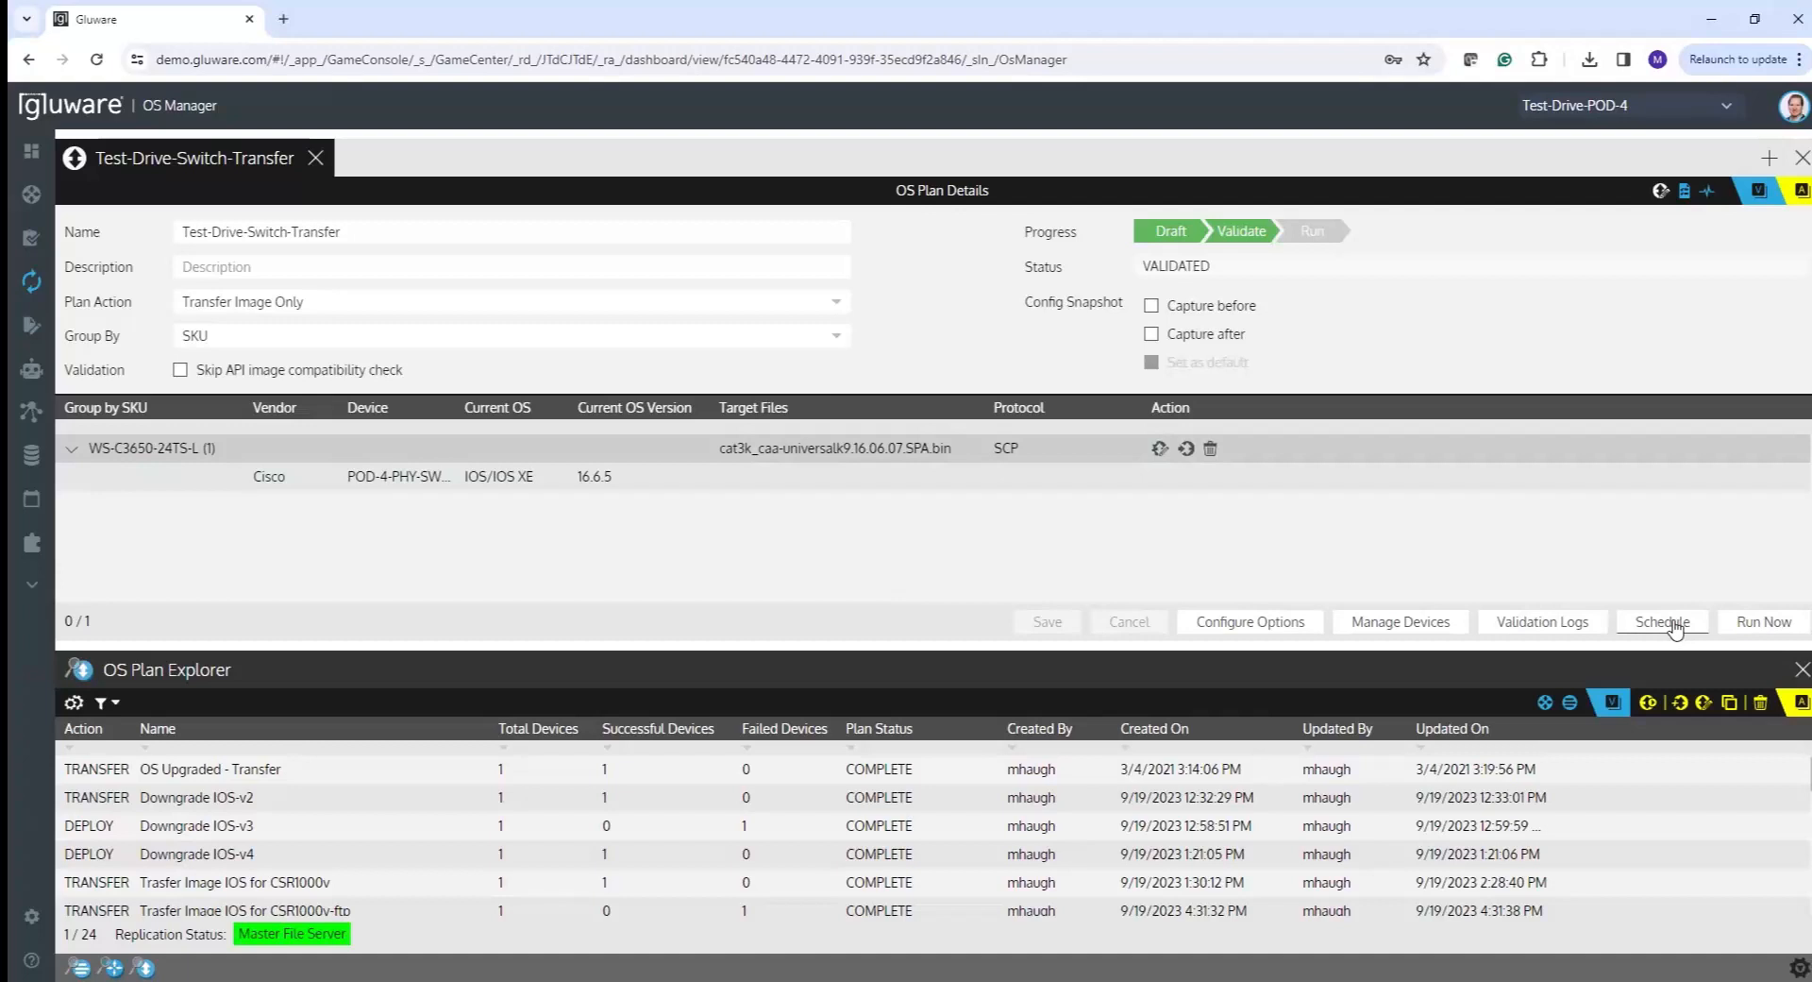
# - Run the Test-Drive-Switch-Transfer plan now and confirm the run in the Run OS Plan dialog
pyautogui.moveTo(94, 442)
pyautogui.click(1747, 625)
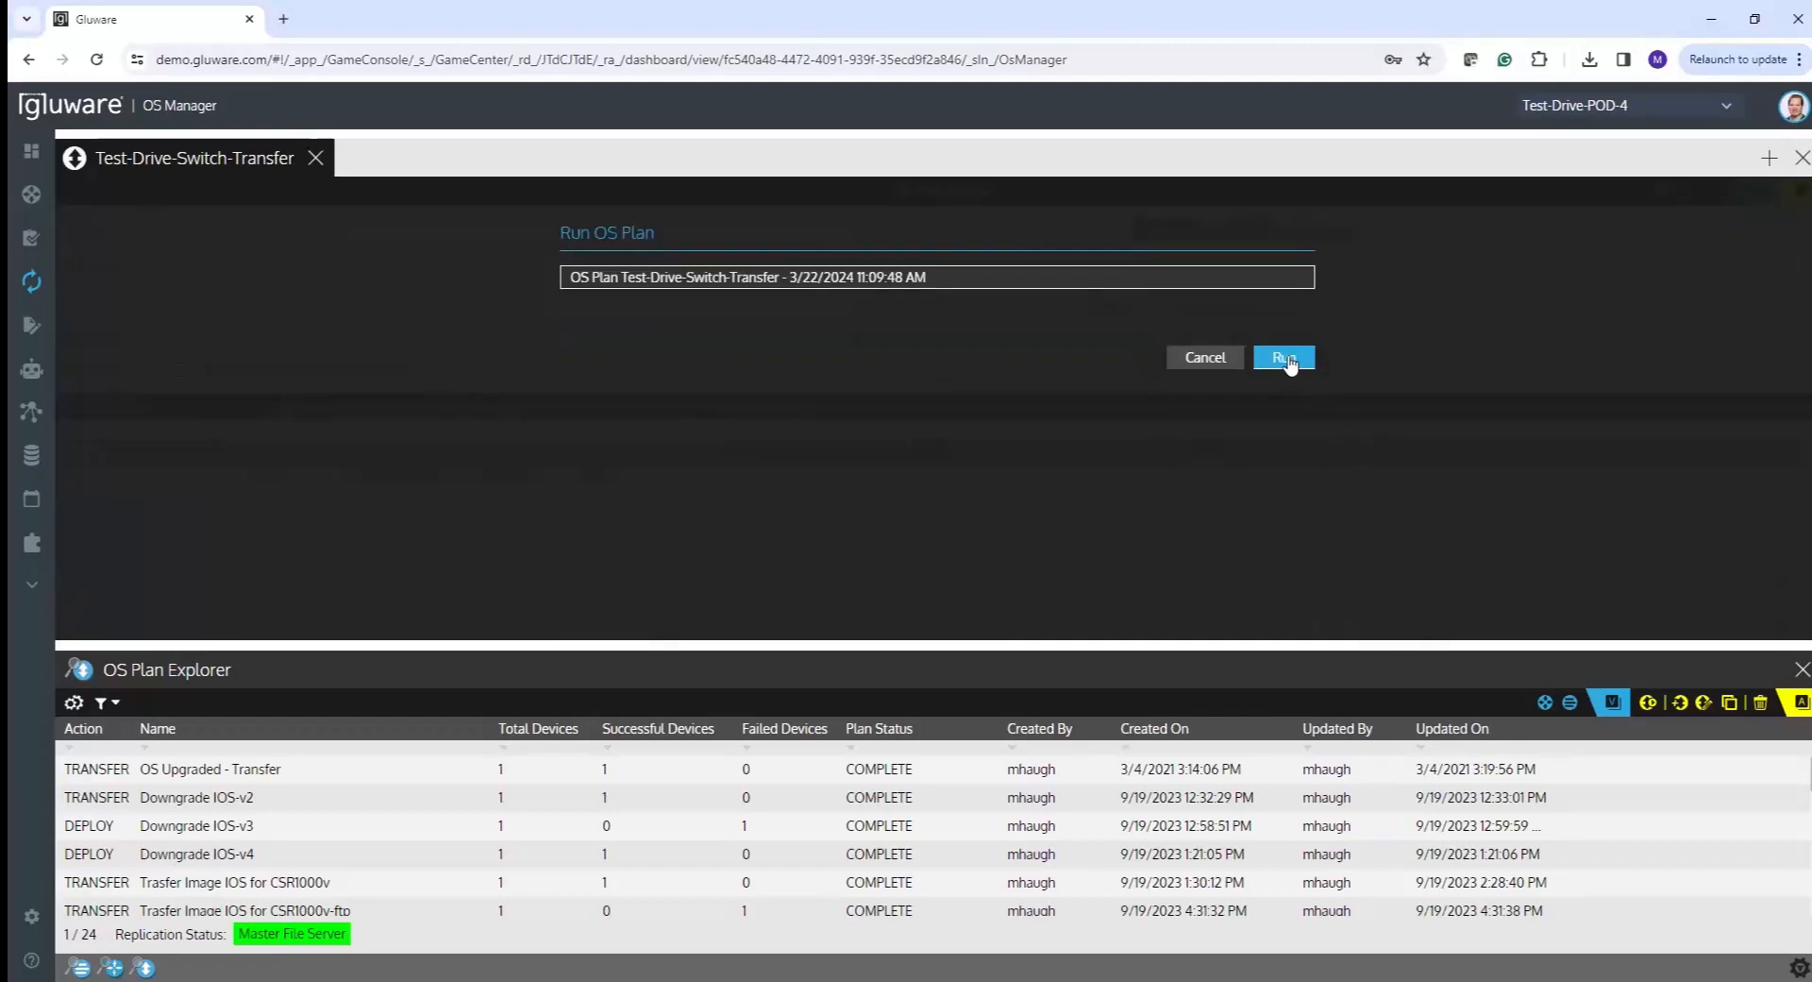
pyautogui.click(1285, 363)
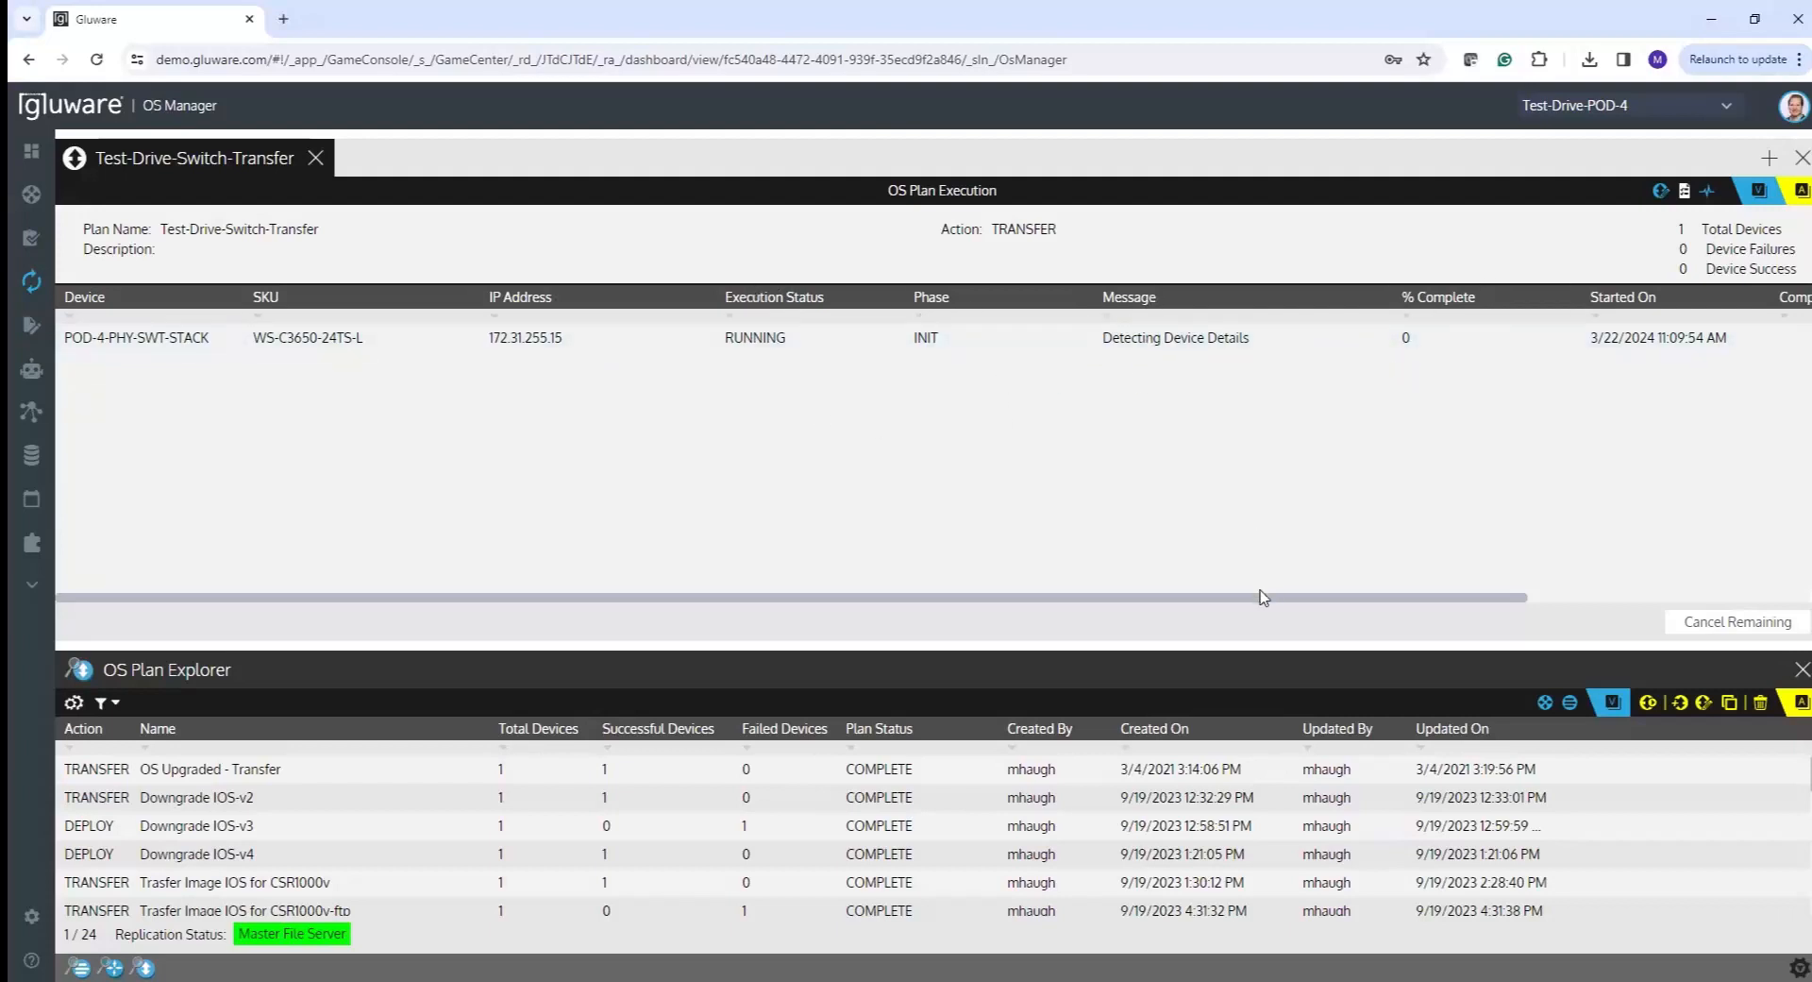
# - Preview the POD-4-PHY-SWT-STACK run log in the device row, then close the preview
pyautogui.moveTo(1266, 599); pyautogui.dragTo(1545, 605)
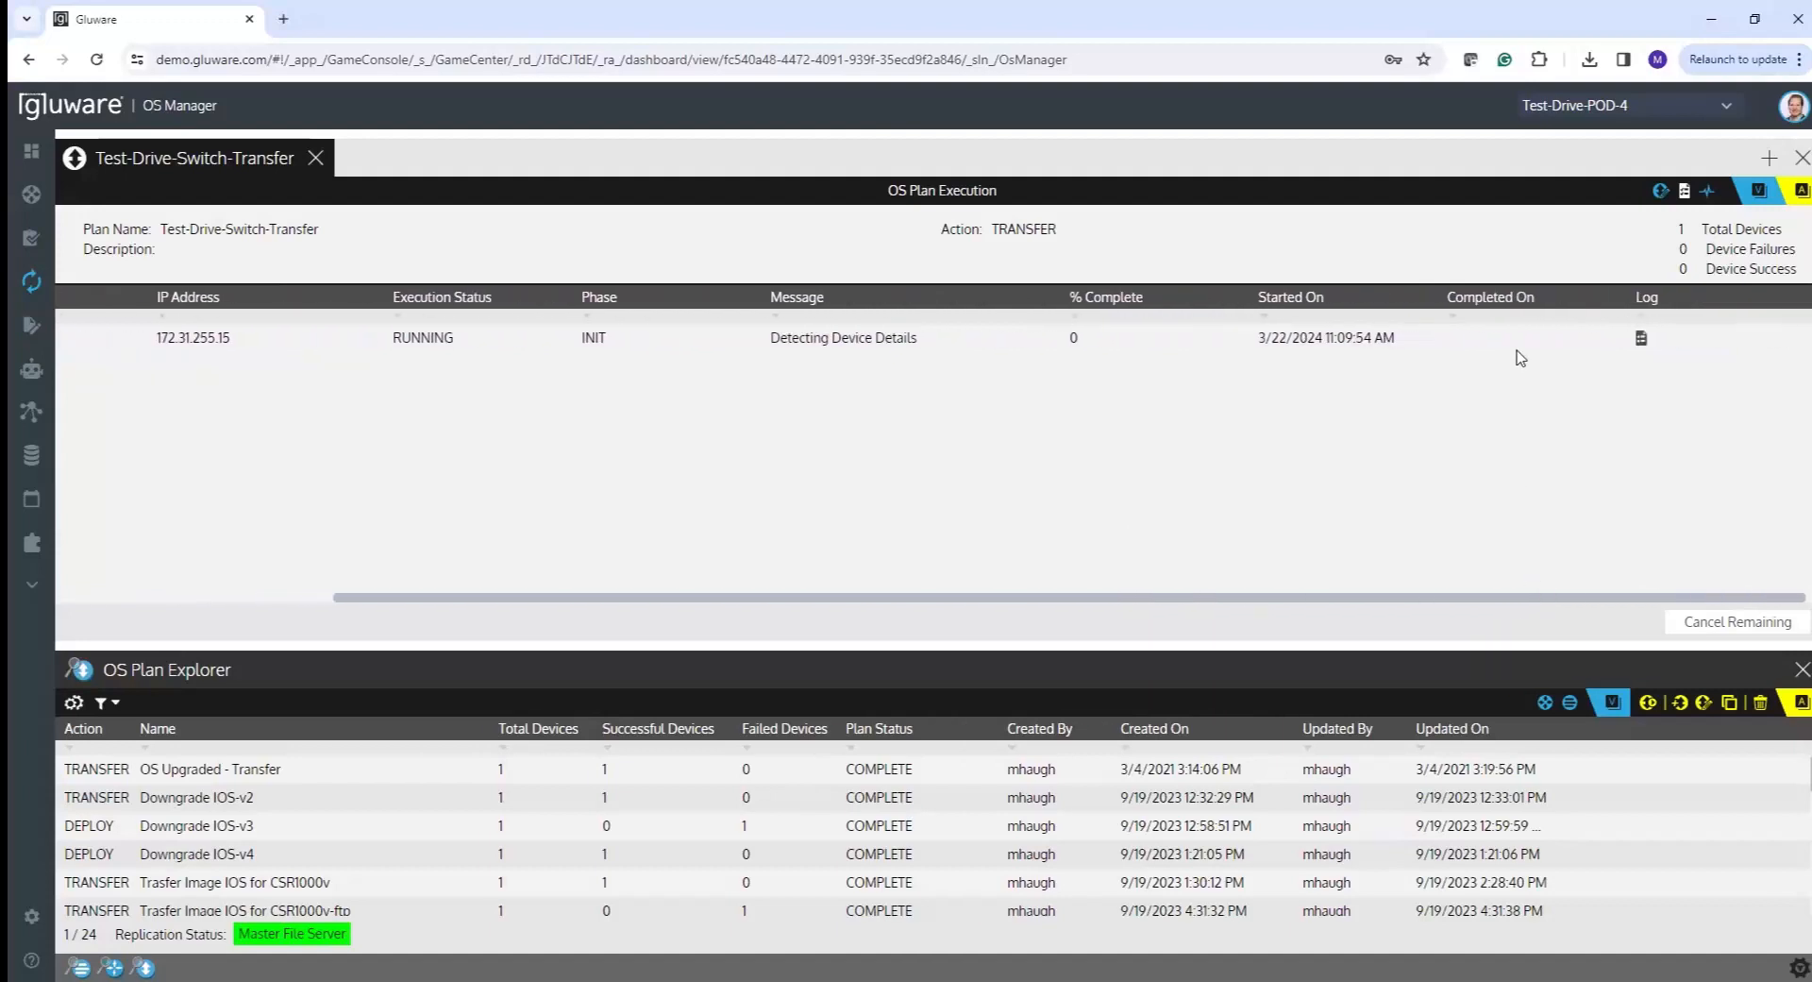
pyautogui.click(1641, 338)
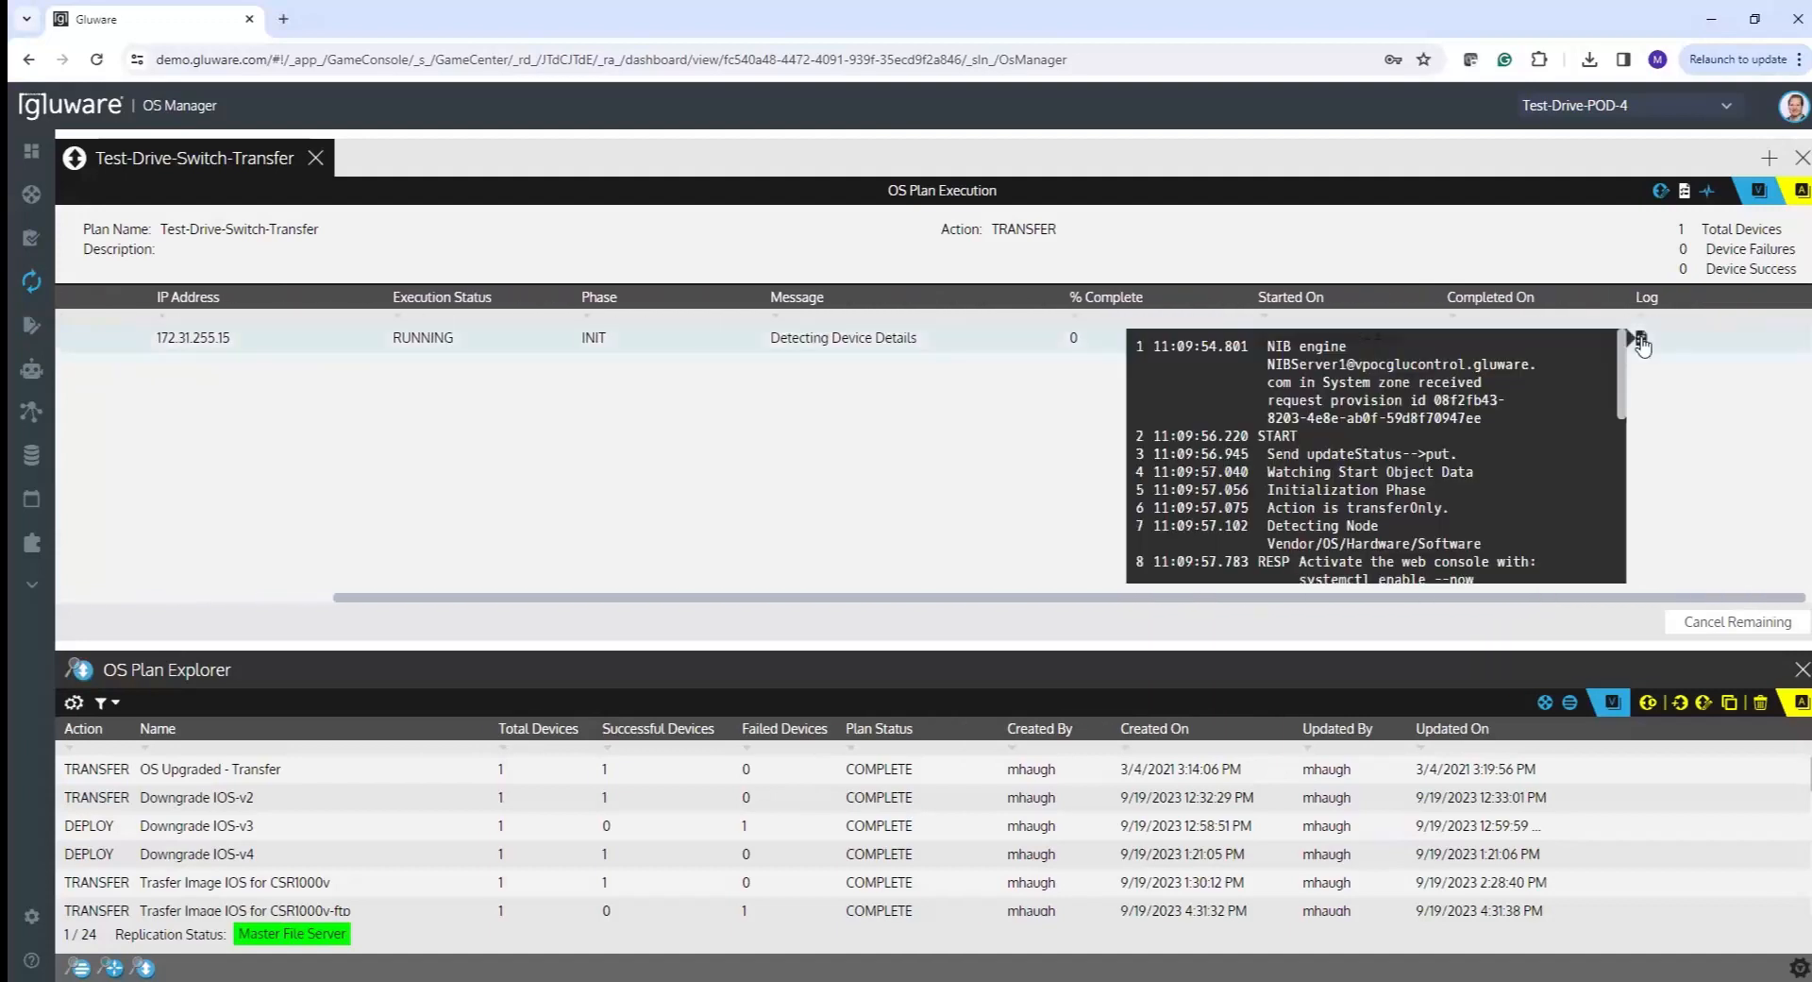
pyautogui.click(845, 600)
pyautogui.moveTo(752, 626); pyautogui.dragTo(429, 631)
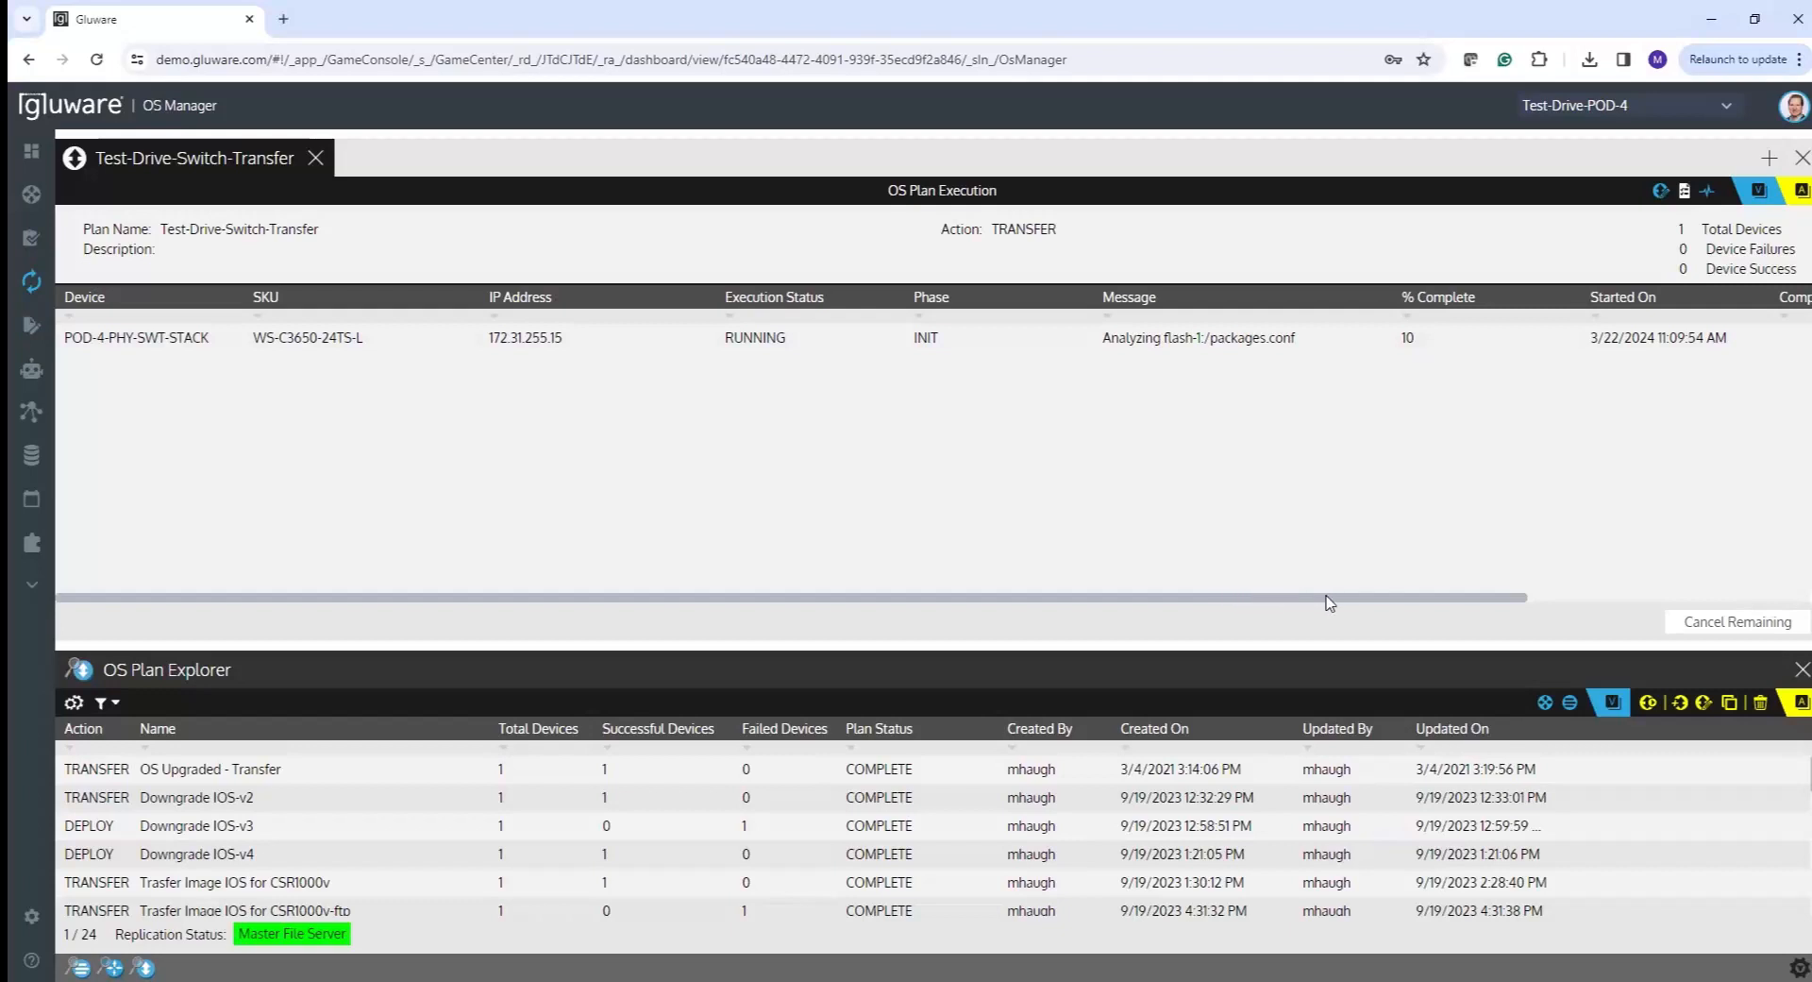
# - Open the device's full execution log and scroll down to the FINISH line
pyautogui.moveTo(1326, 597); pyautogui.dragTo(1624, 590)
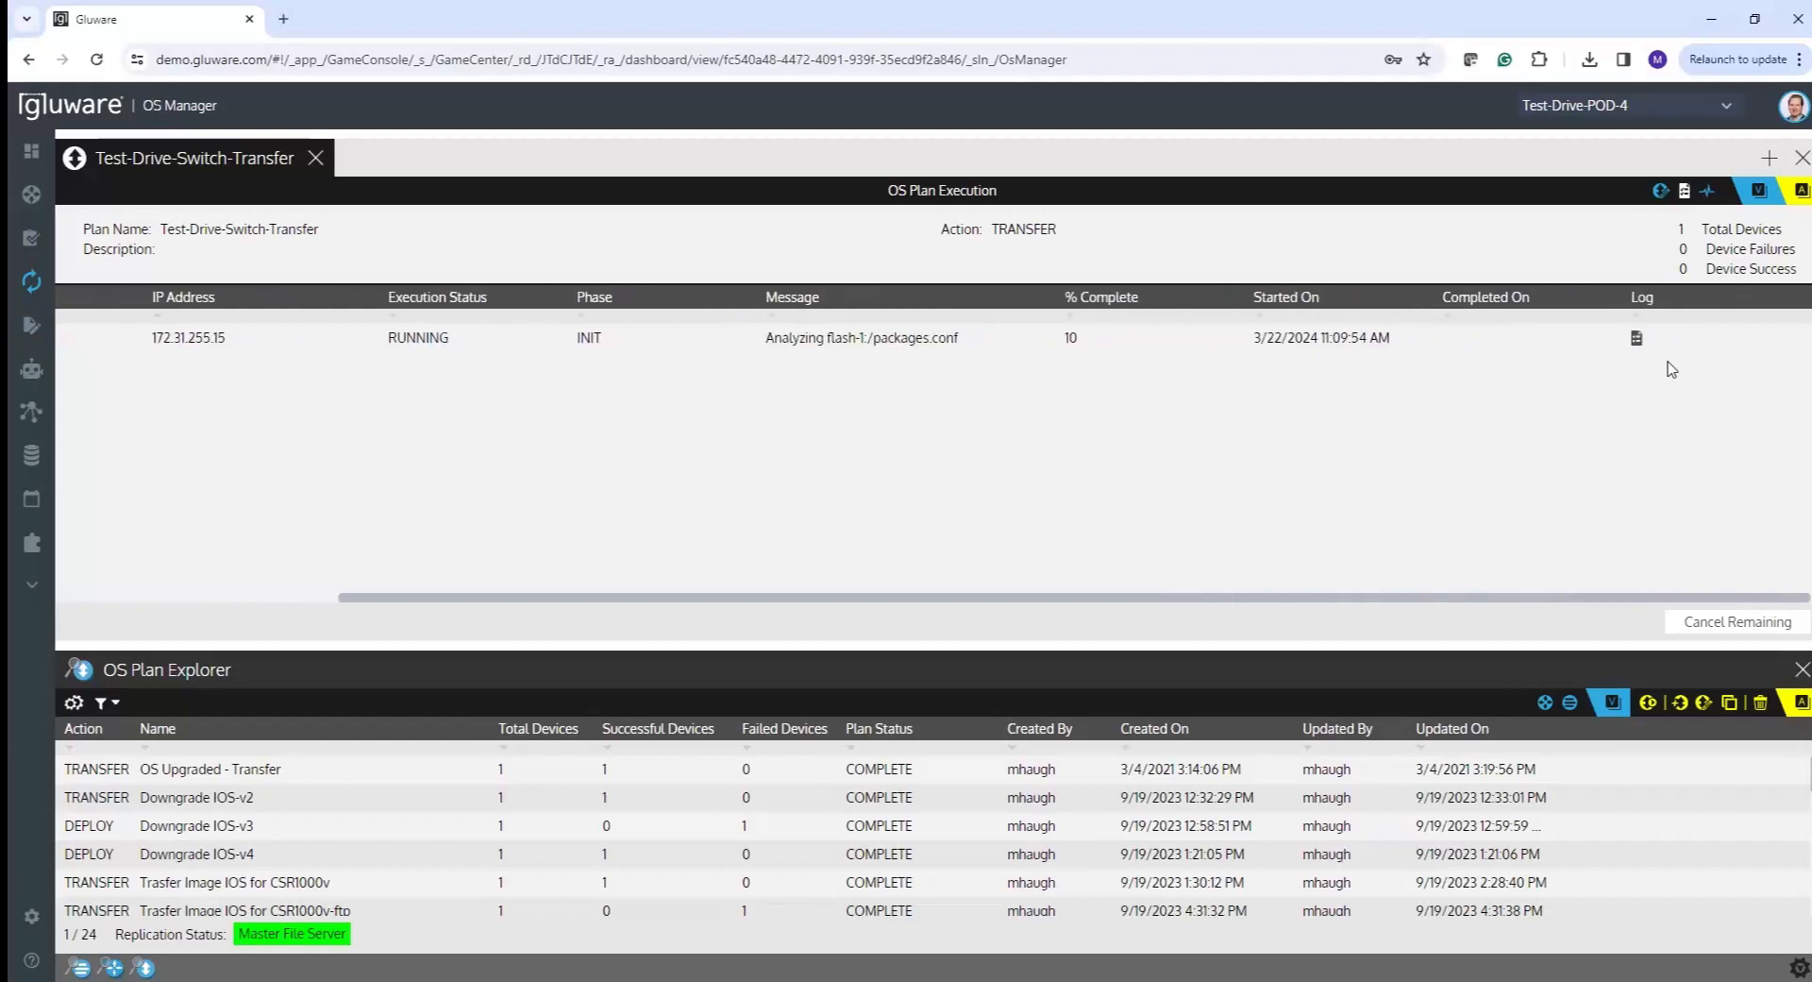
pyautogui.click(1637, 338)
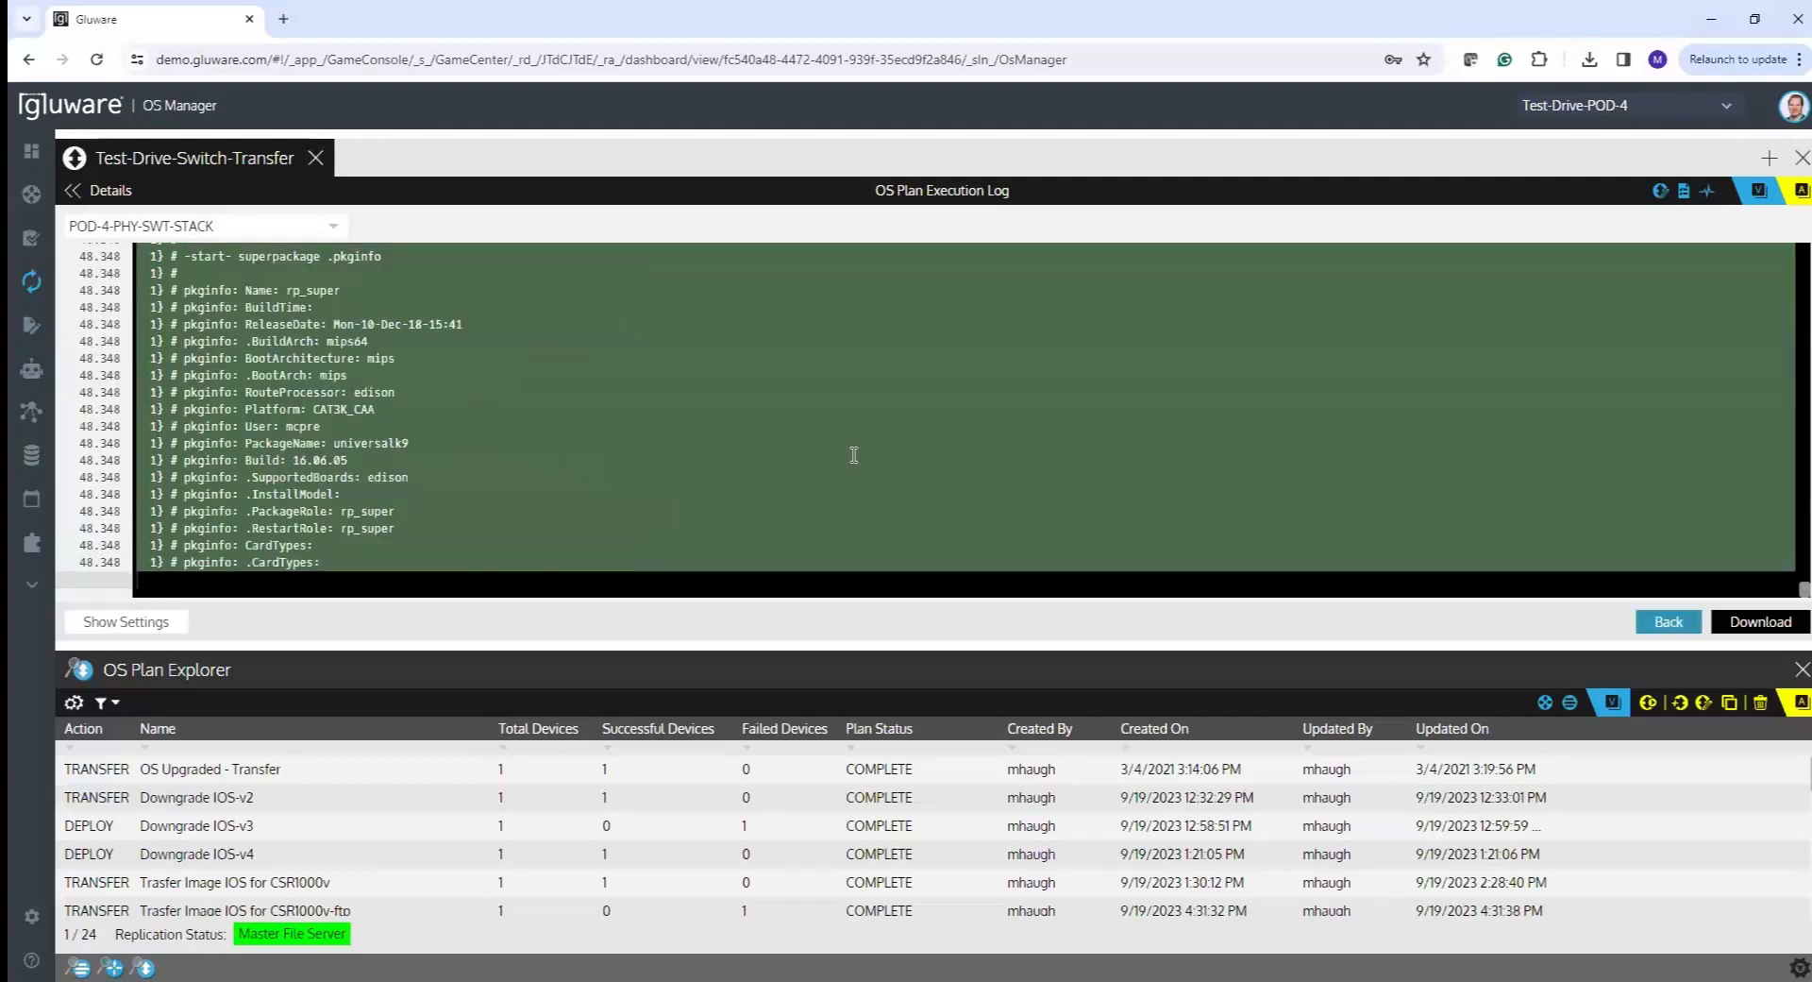
pyautogui.scroll(-4, 854, 455)
pyautogui.scroll(-5, 854, 455)
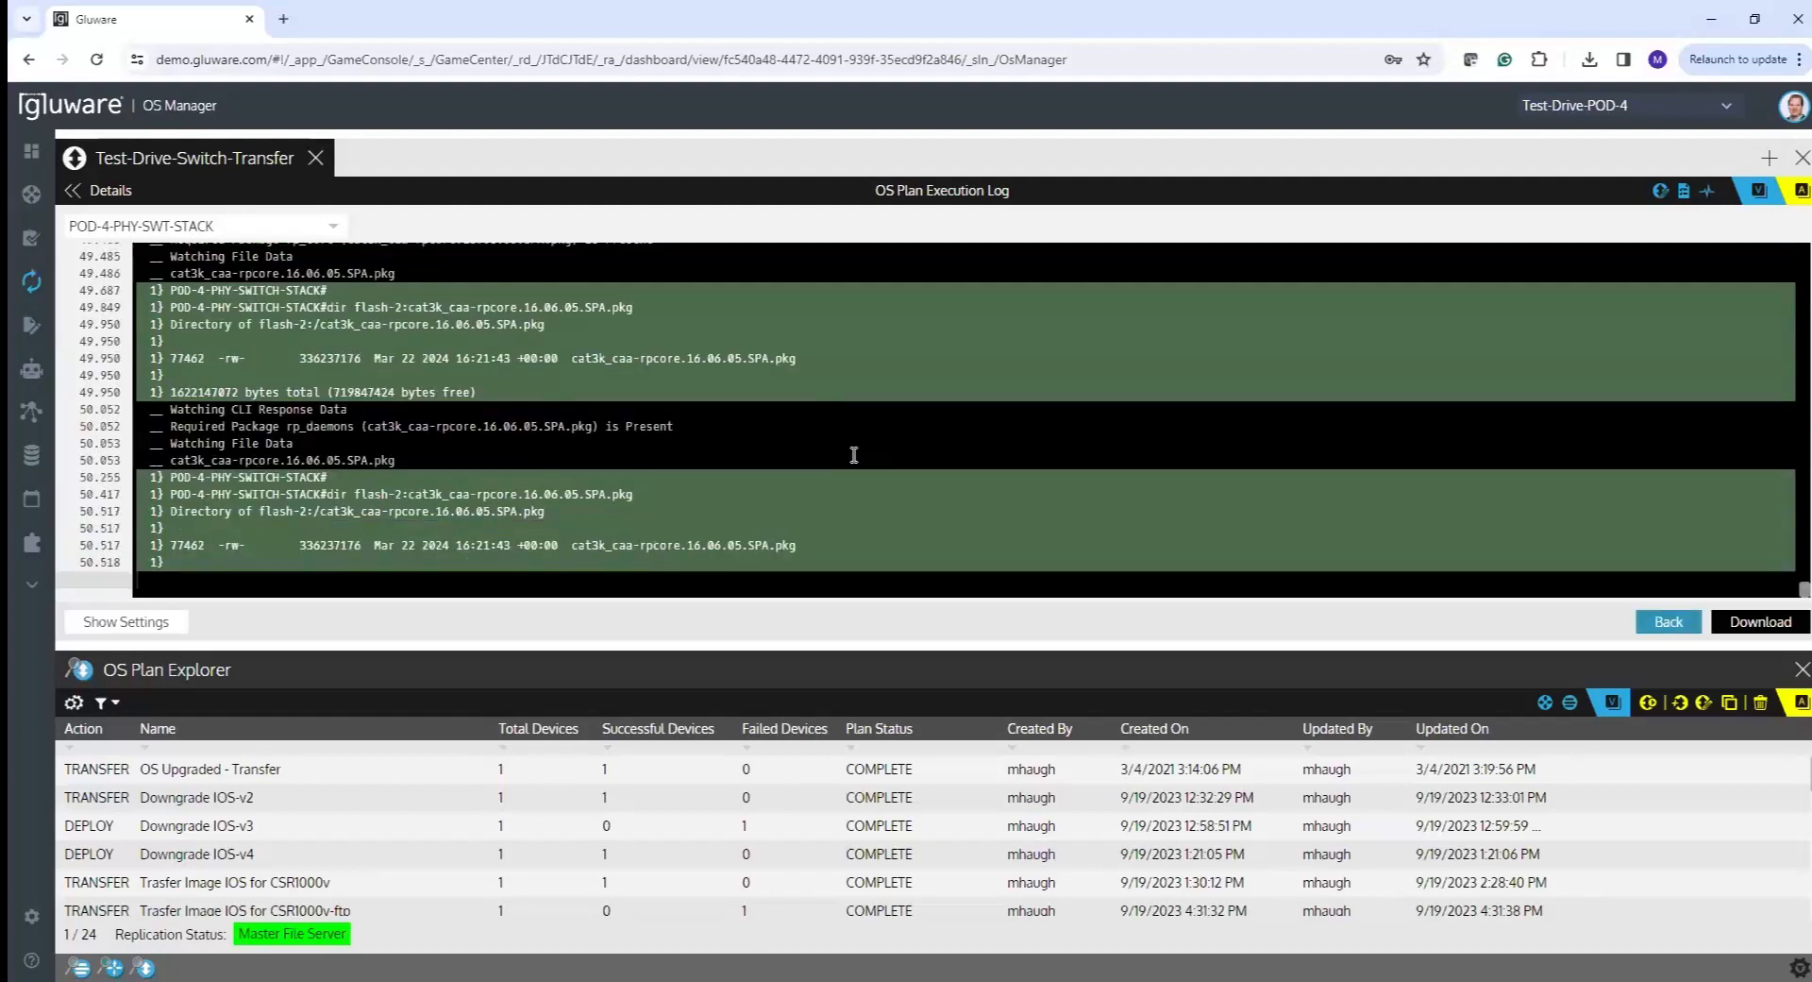
pyautogui.scroll(-6, 854, 455)
pyautogui.scroll(-6, 855, 455)
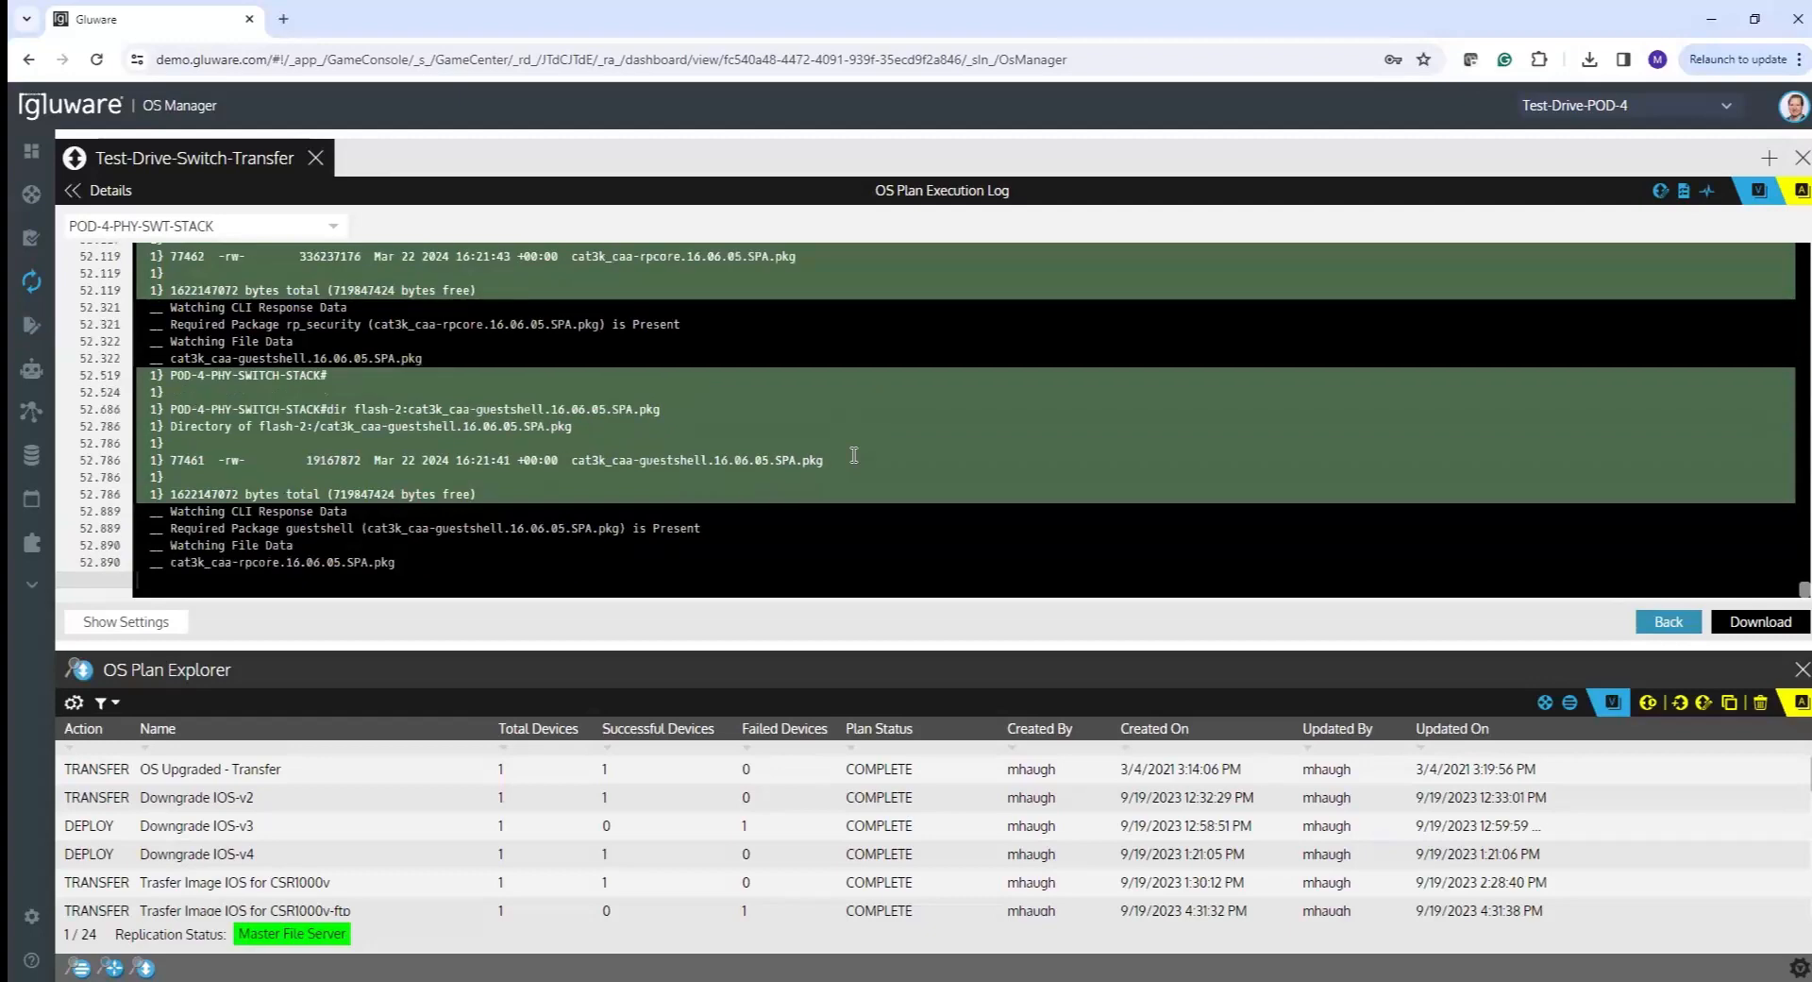
pyautogui.scroll(-6, 855, 455)
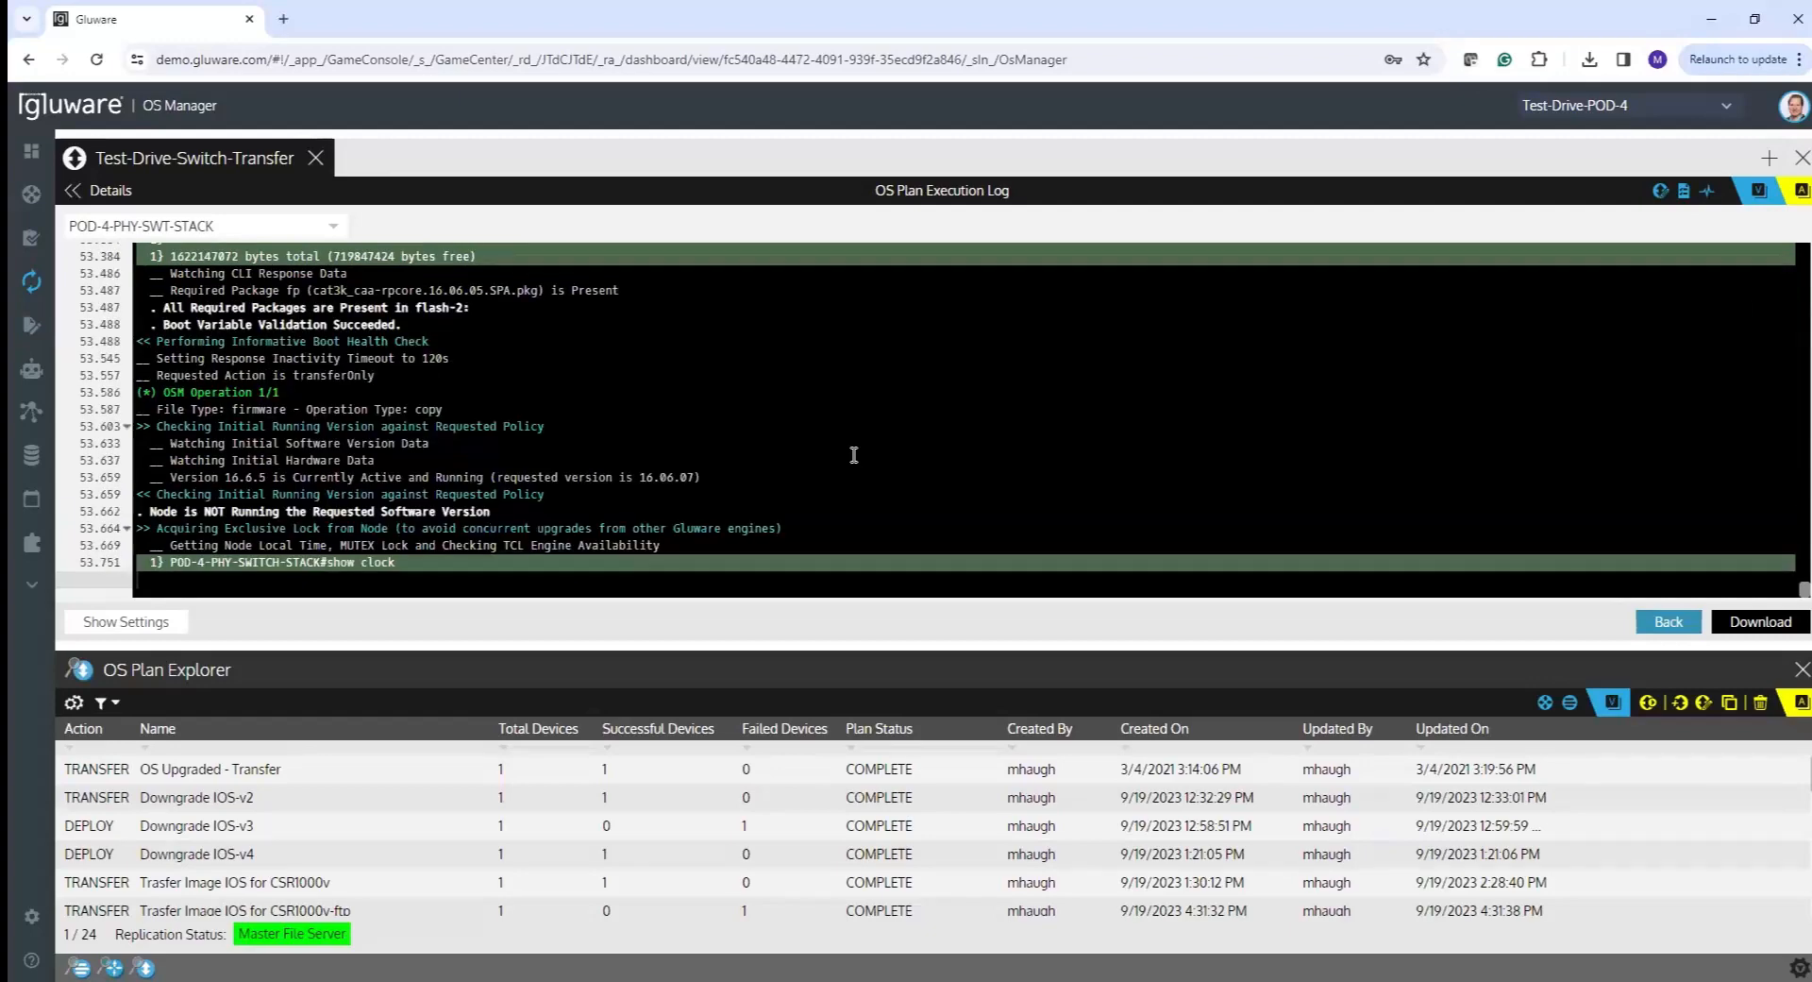
pyautogui.scroll(-6, 855, 455)
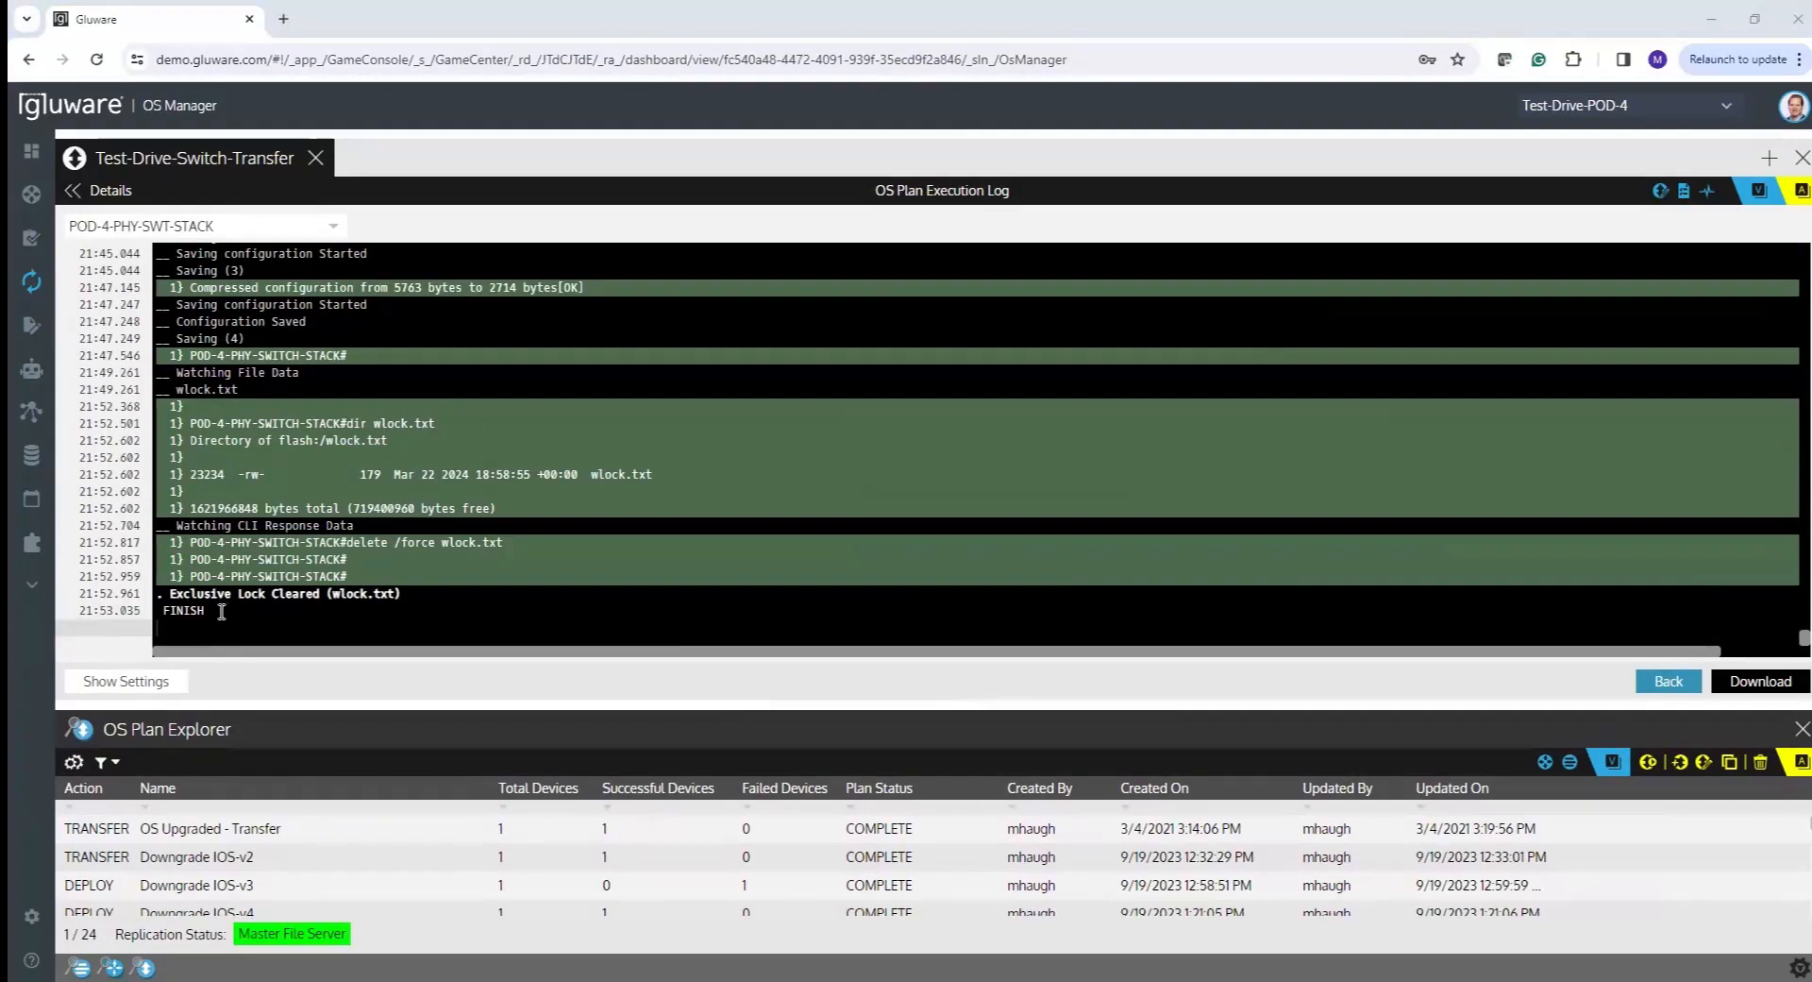
pyautogui.doubleClick(172, 613)
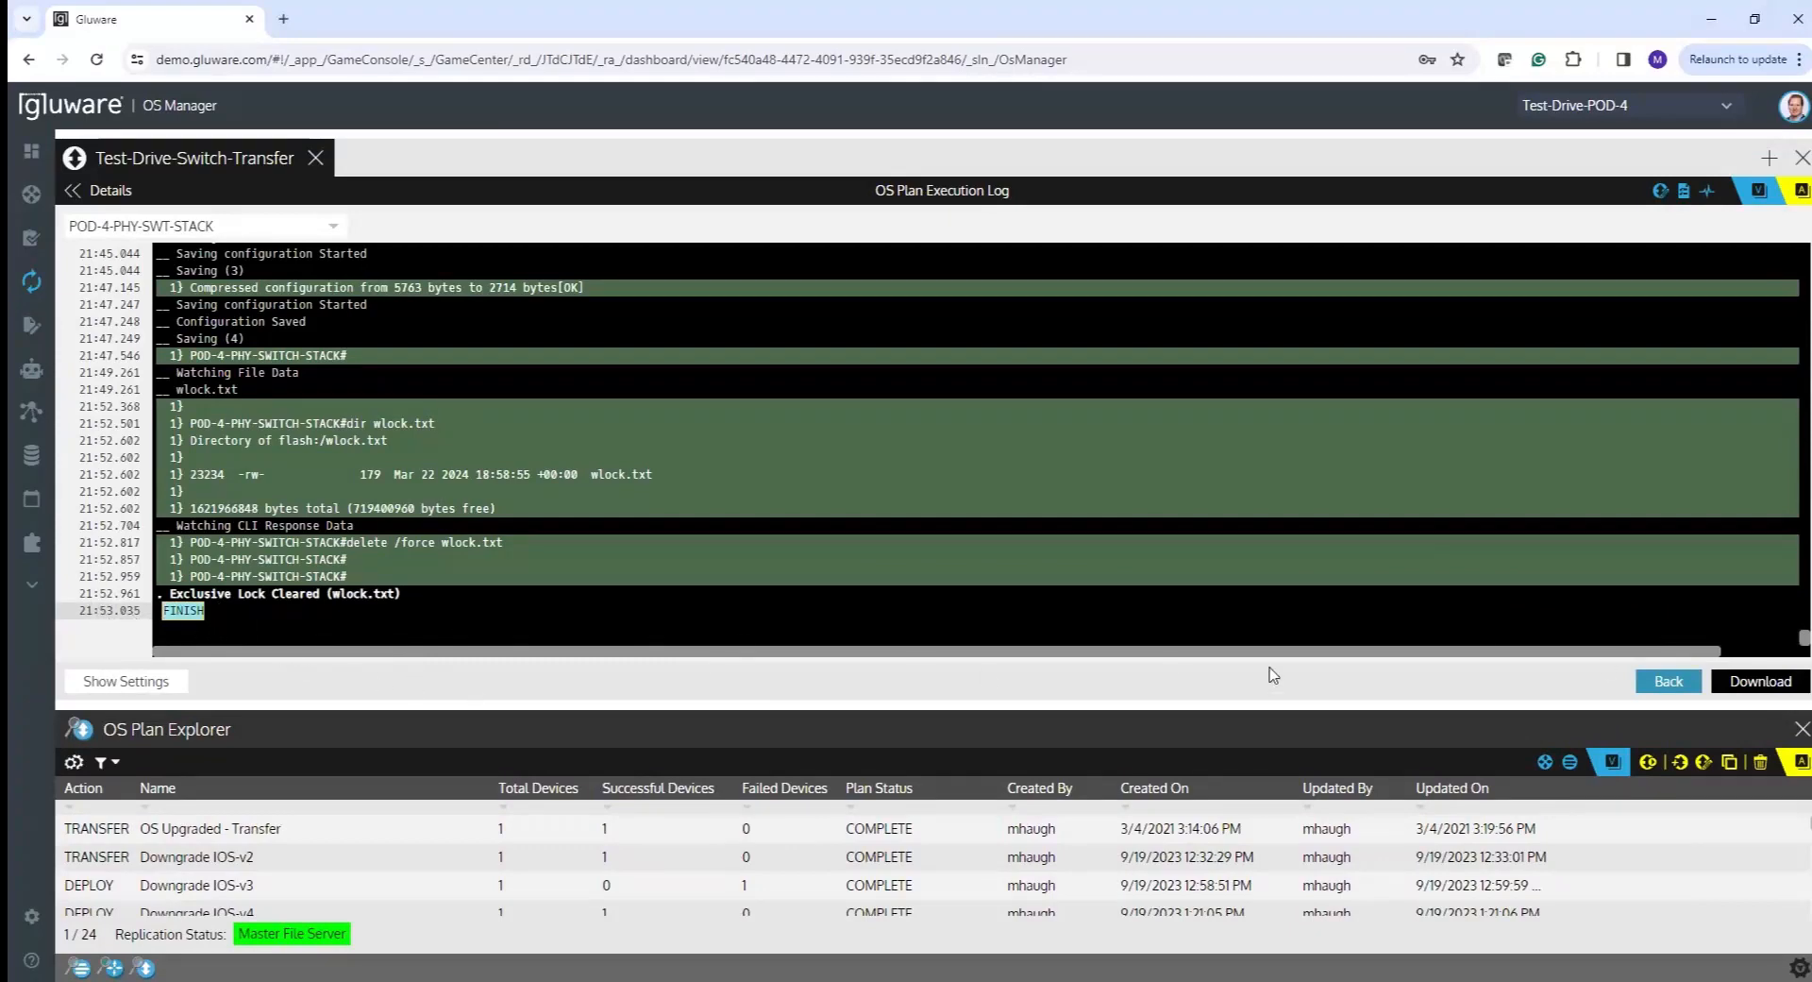
pyautogui.moveTo(1793, 638); pyautogui.dragTo(1793, 605)
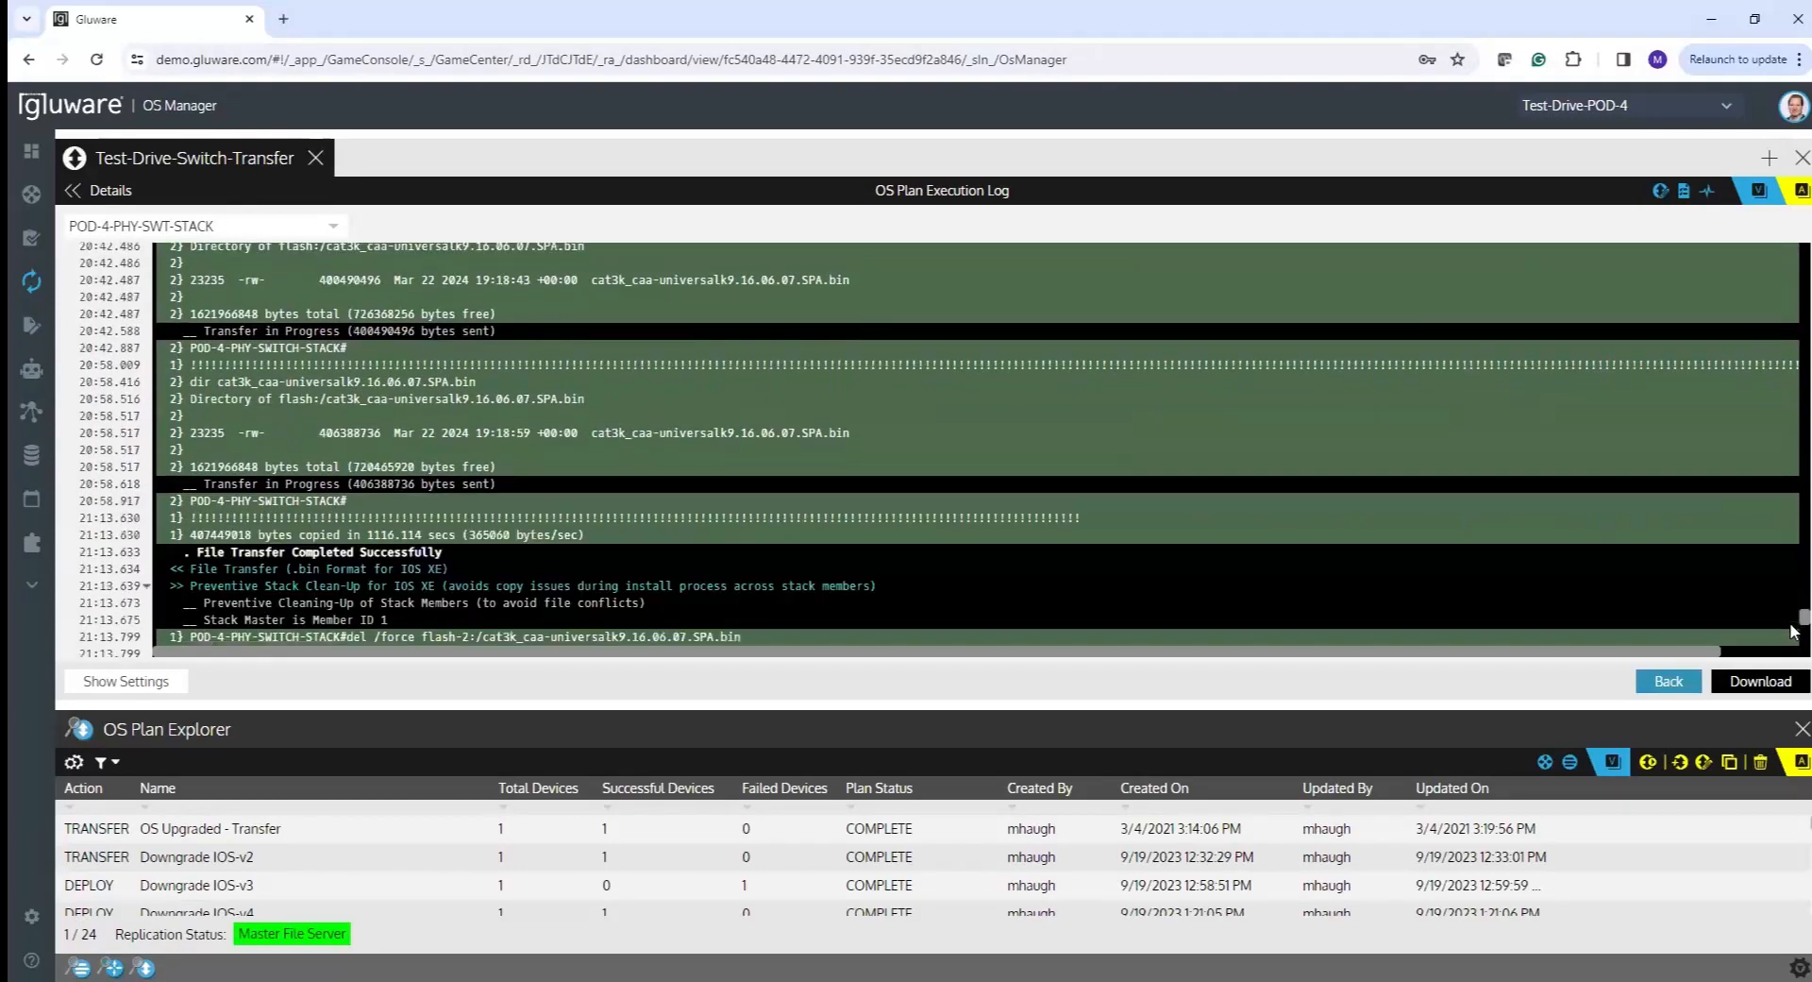
pyautogui.scroll(3, 1793, 631)
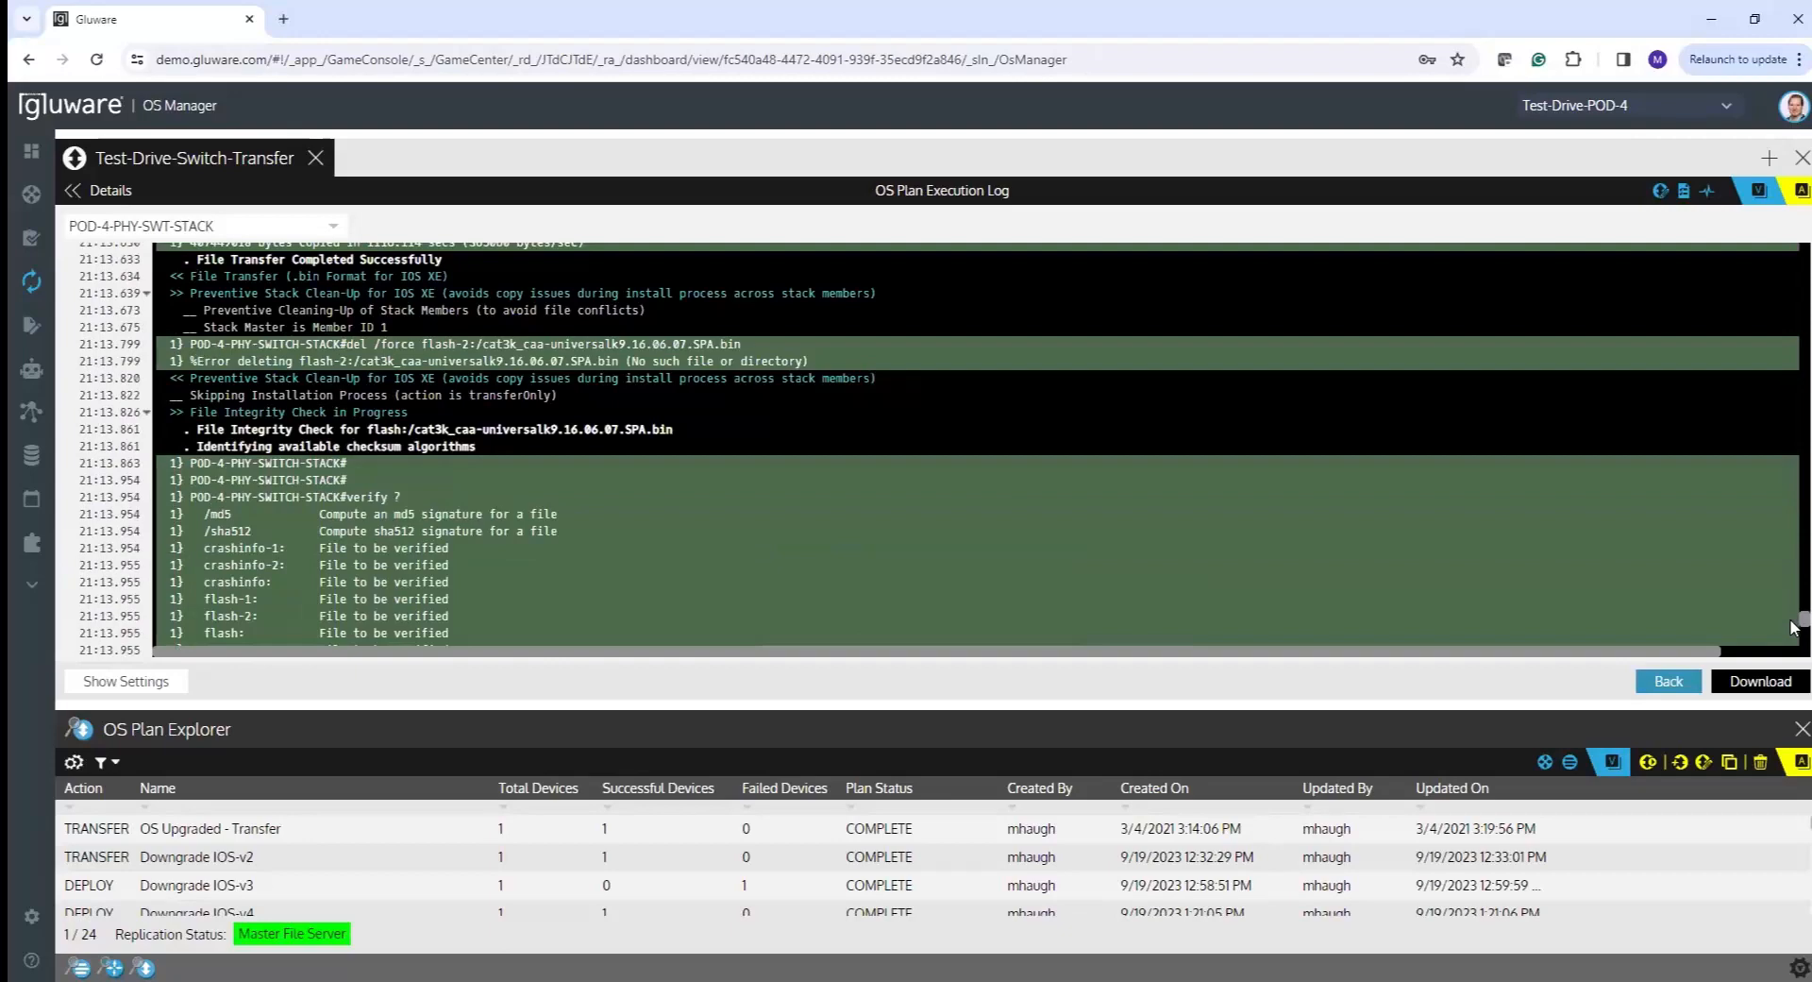
pyautogui.scroll(-4, 1792, 630)
pyautogui.scroll(-15, 1793, 630)
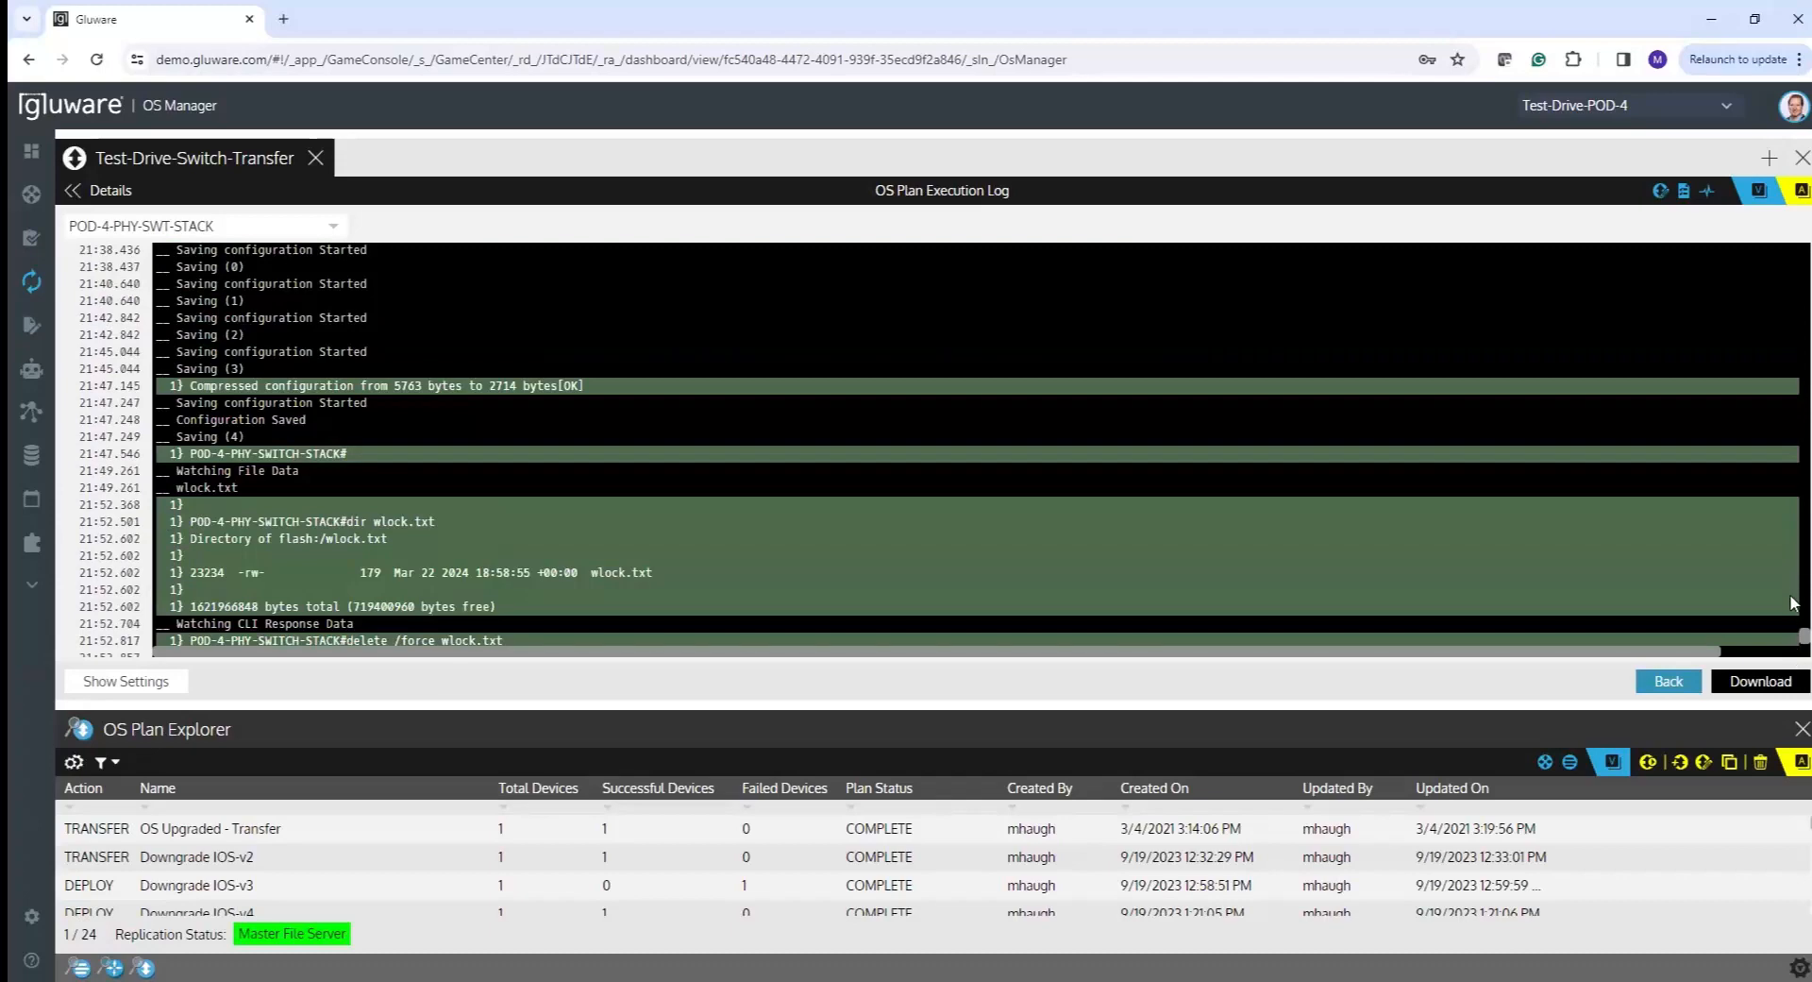
pyautogui.scroll(-2, 1793, 641)
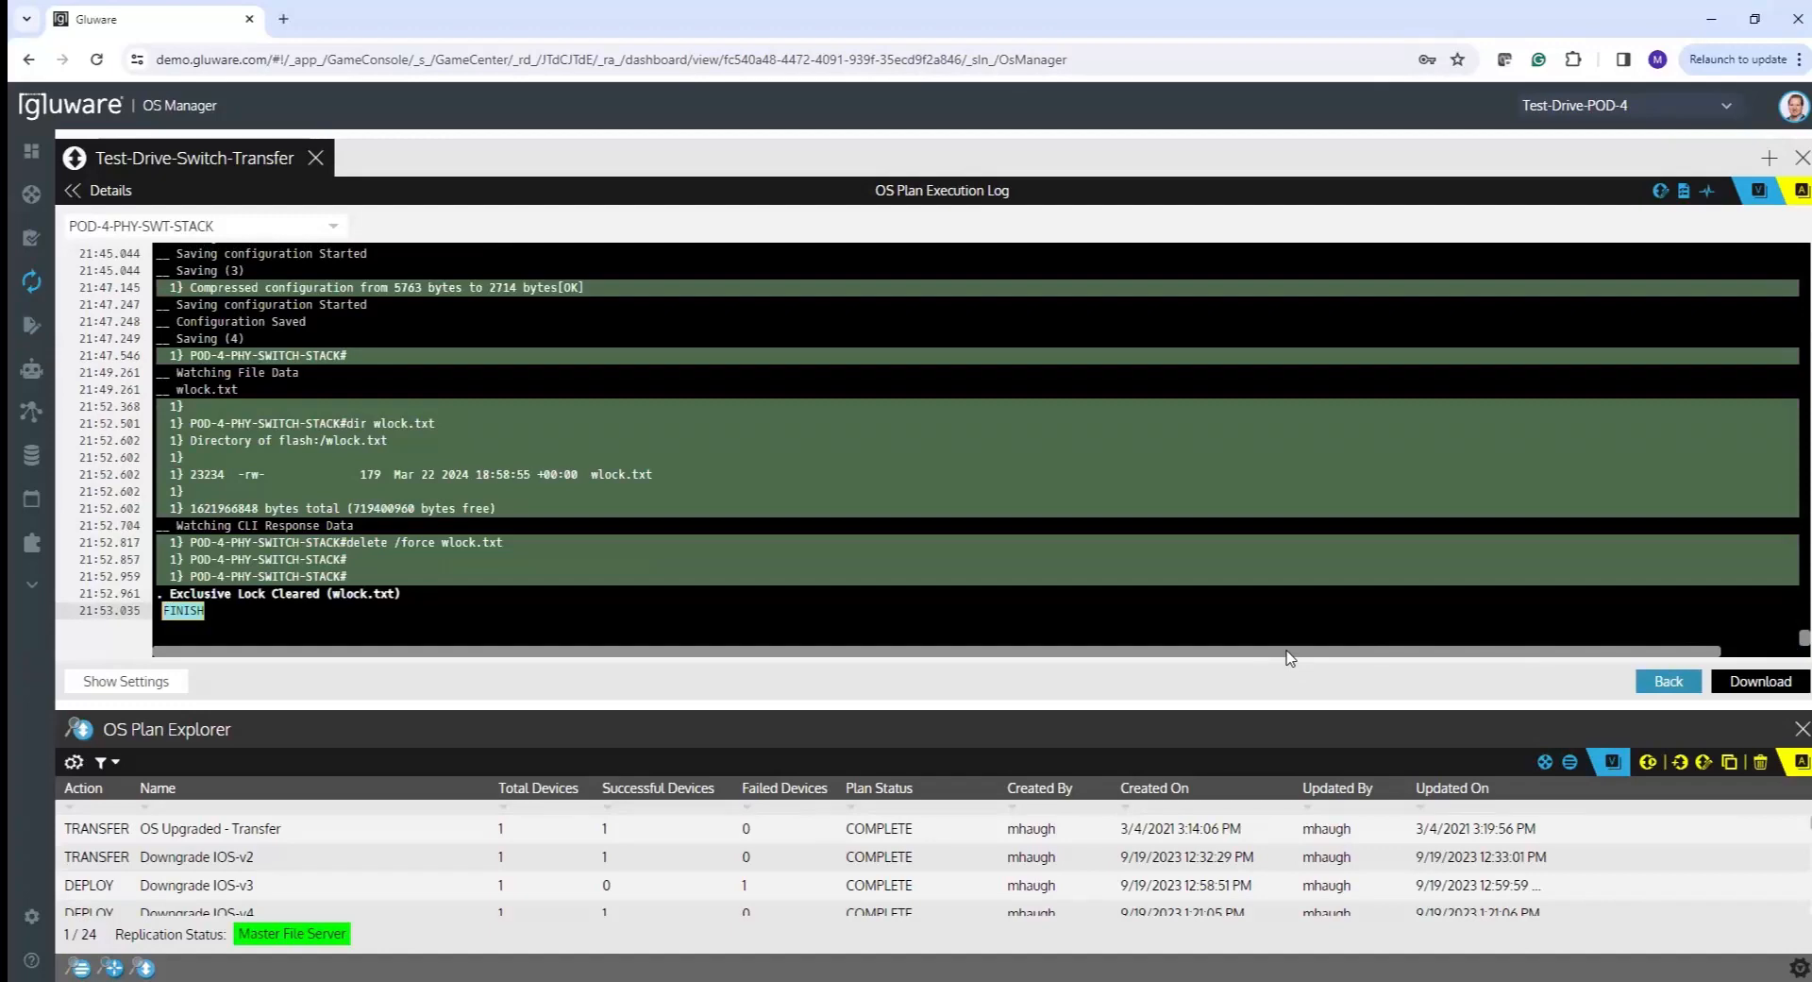
# - Return to the execution summary, resize the panes, and select Test-Drive-Switch-Transfer in the plan list
pyautogui.click(110, 191)
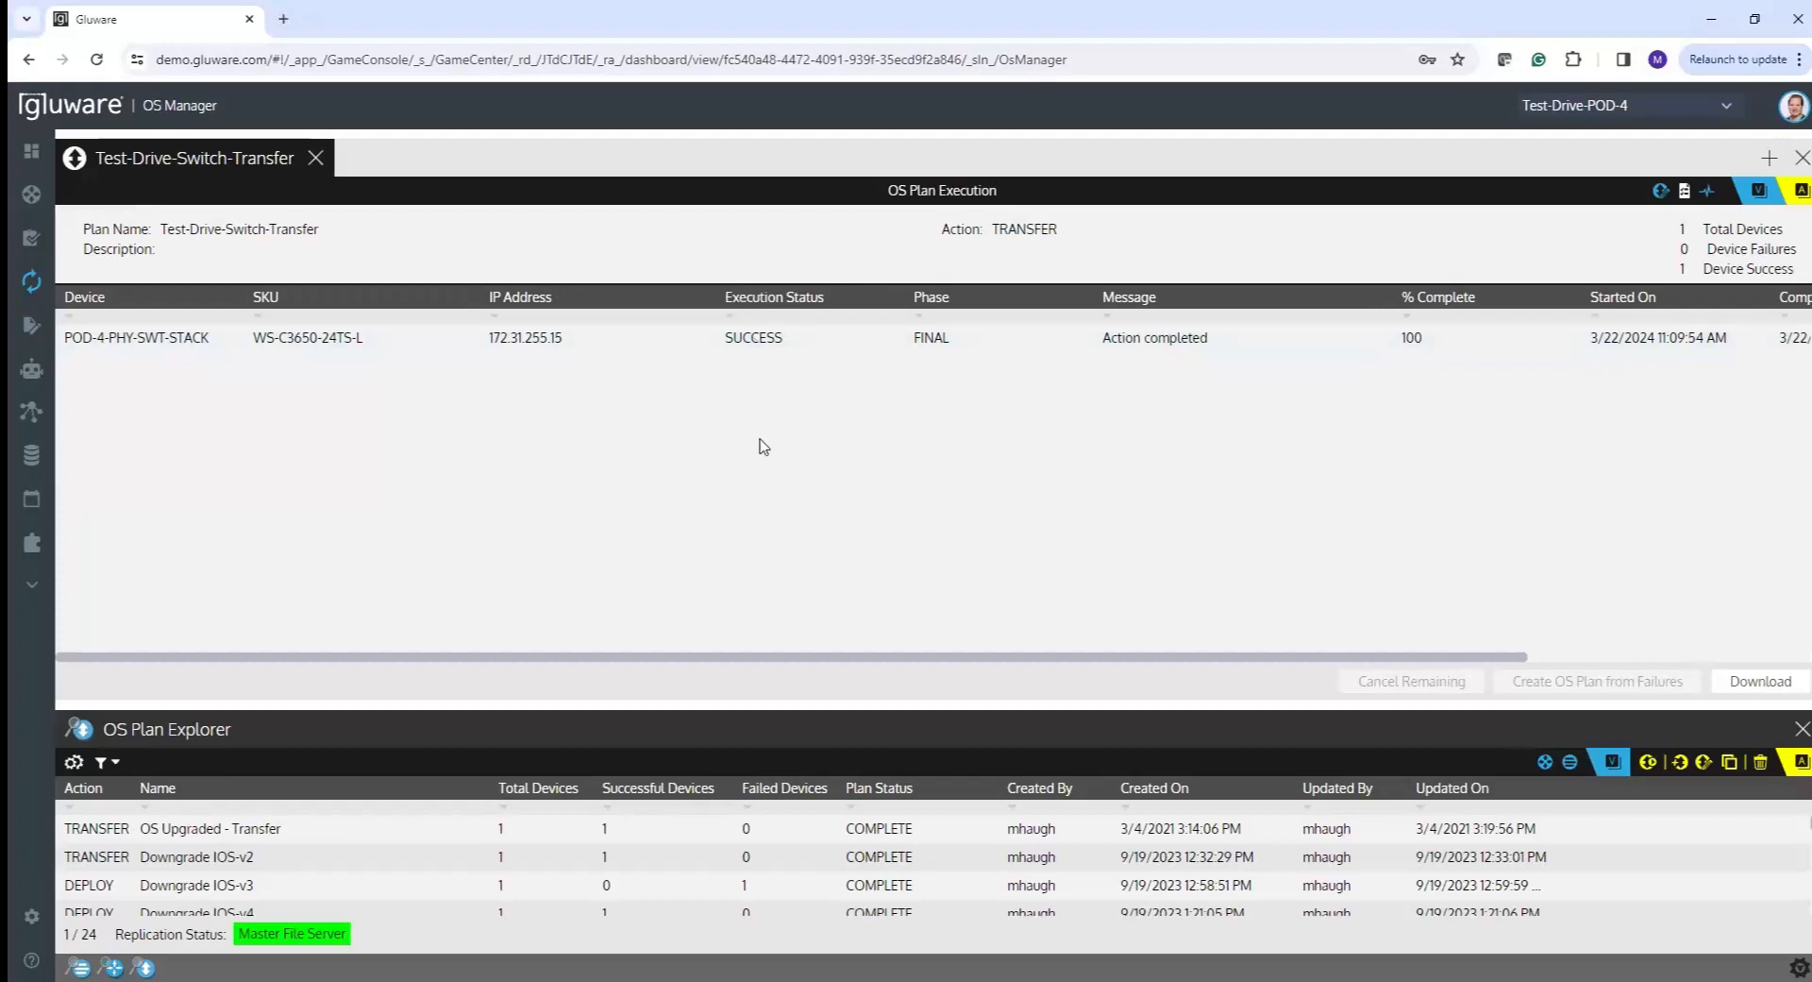
pyautogui.moveTo(769, 705); pyautogui.dragTo(754, 480)
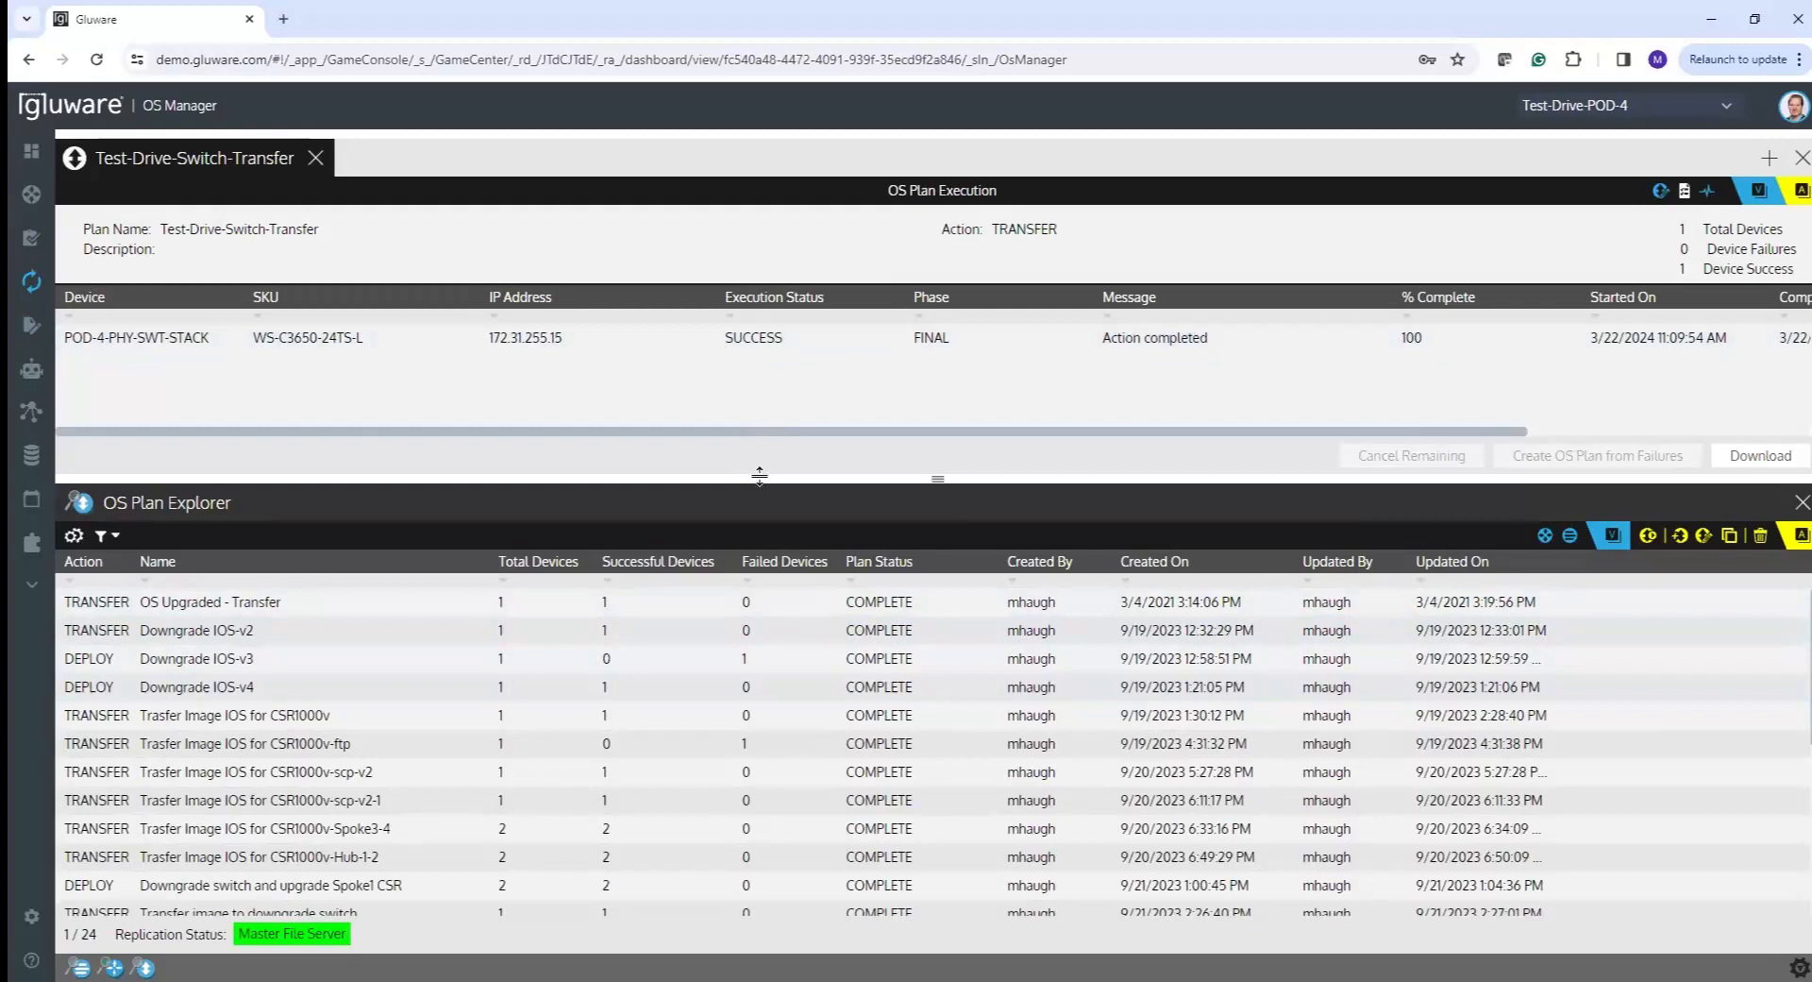
pyautogui.moveTo(764, 479); pyautogui.dragTo(721, 479)
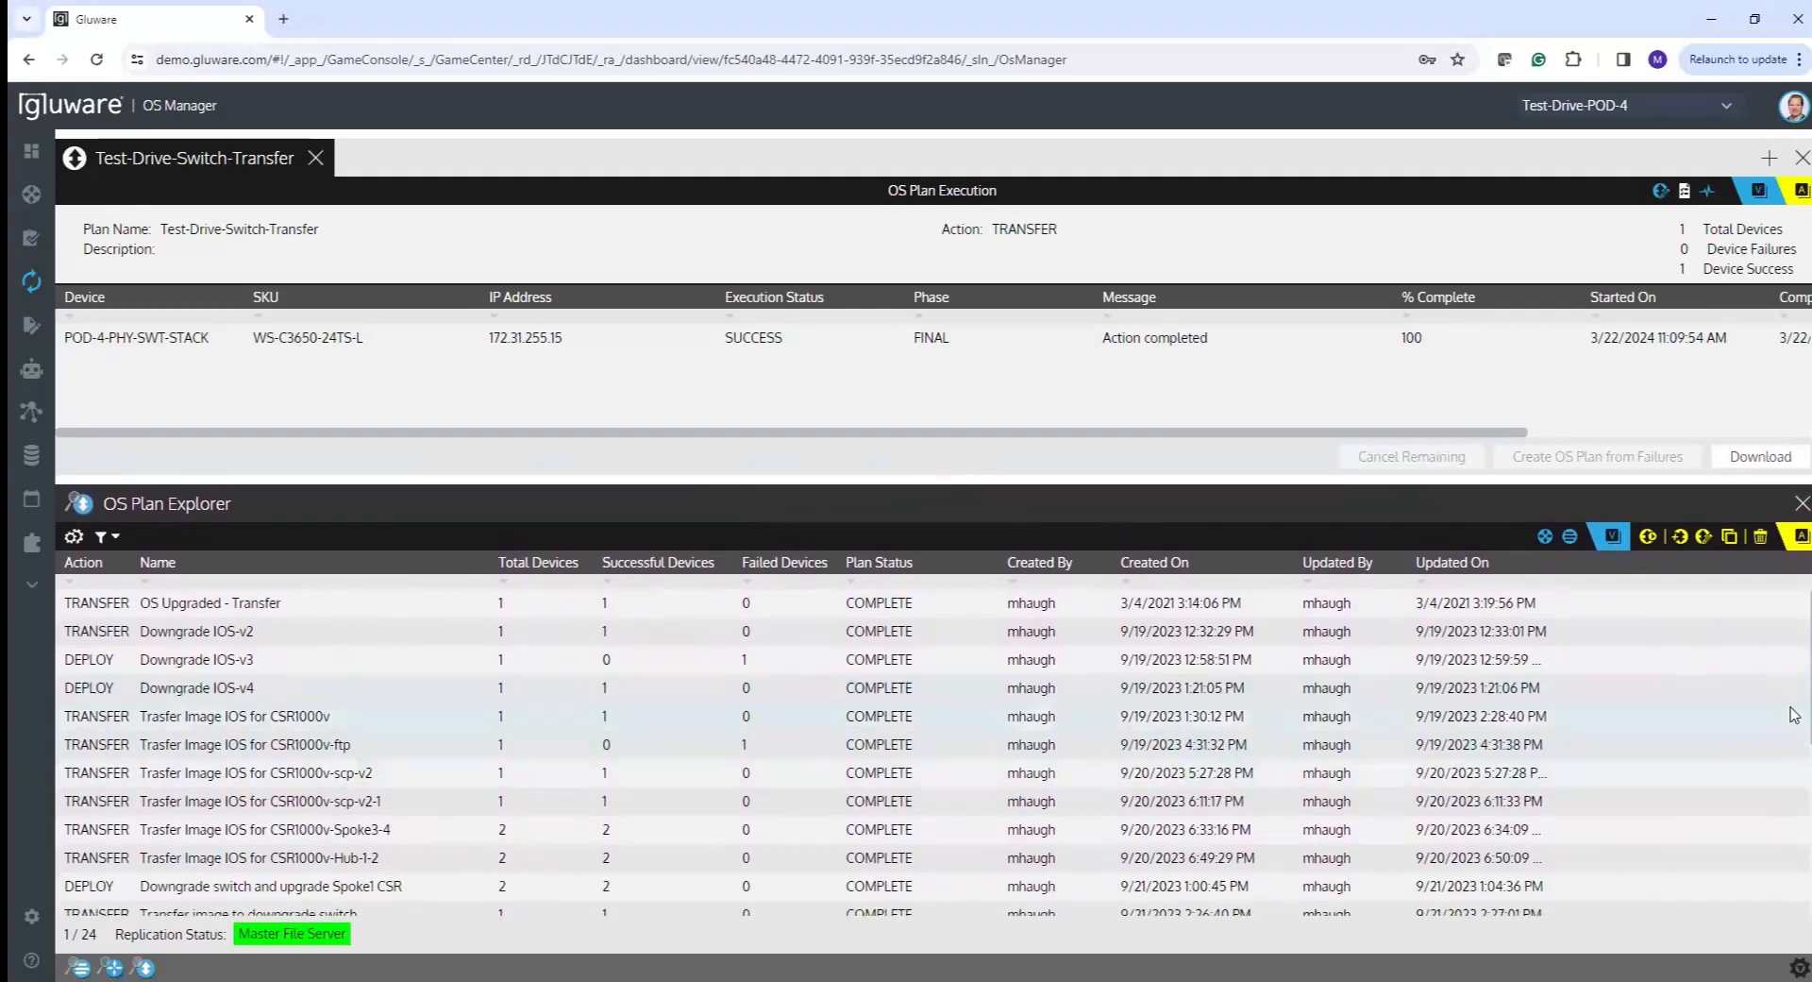
pyautogui.scroll(-3, 1794, 840)
pyautogui.scroll(-2, 1793, 840)
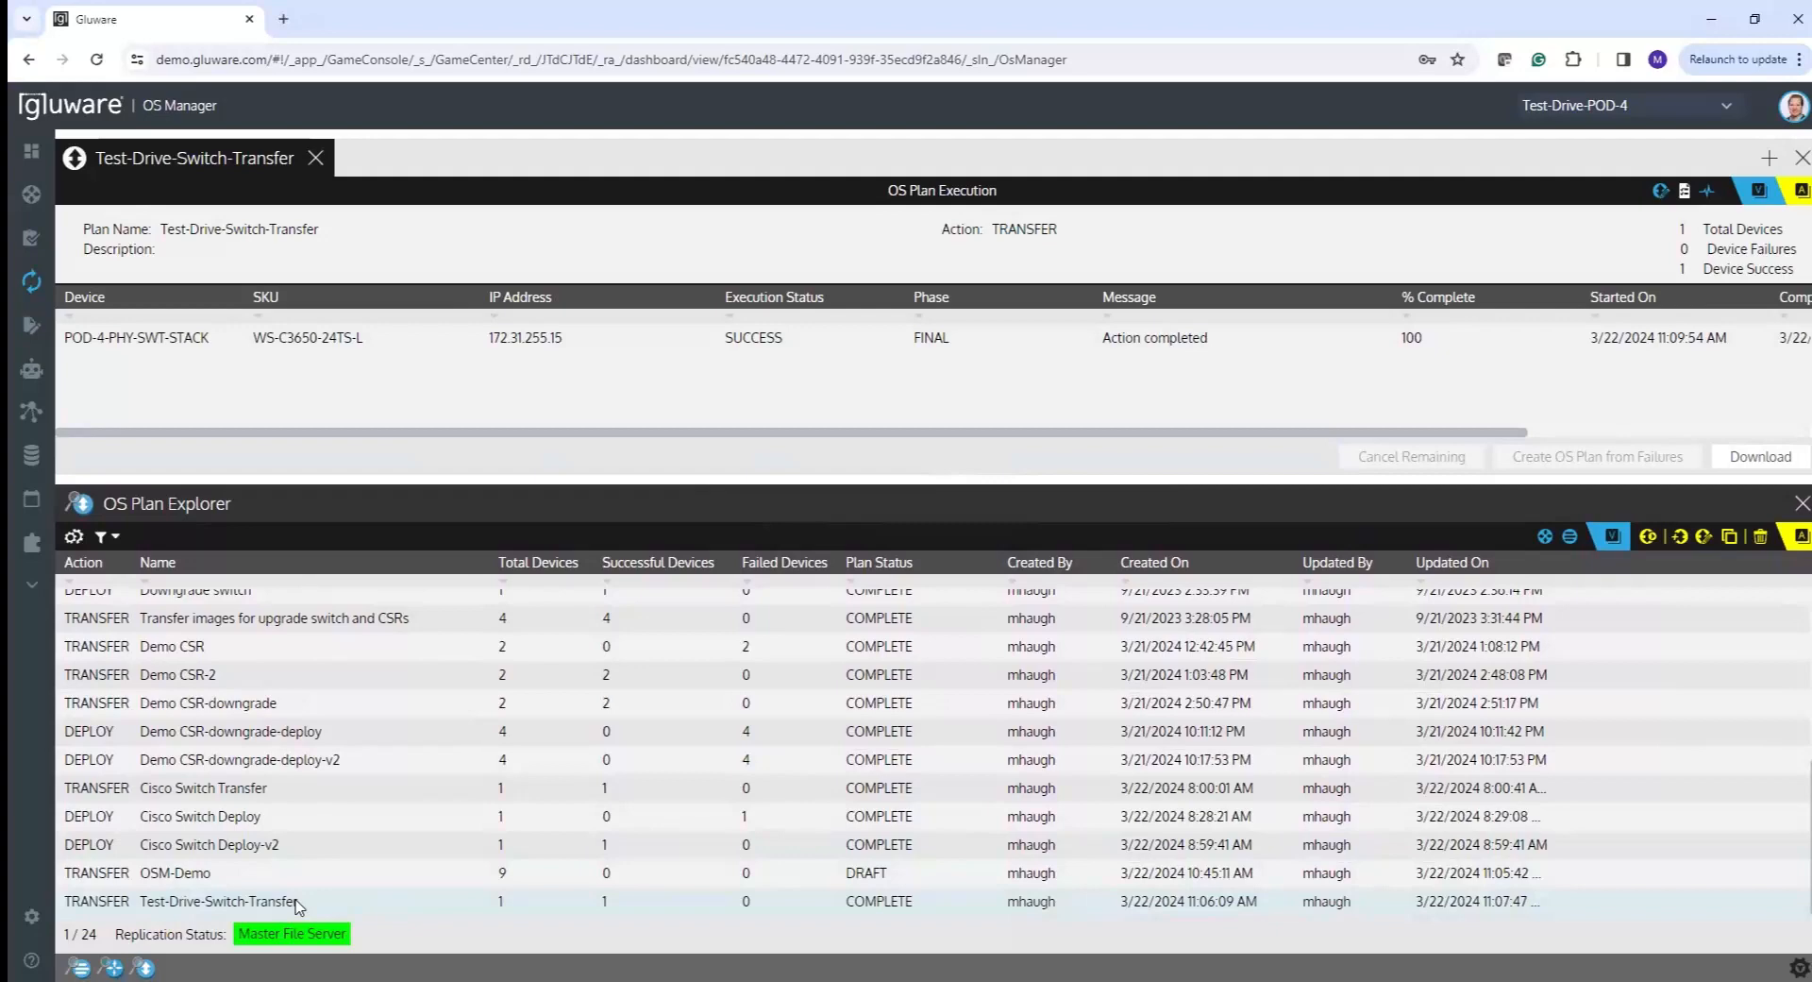
pyautogui.click(716, 897)
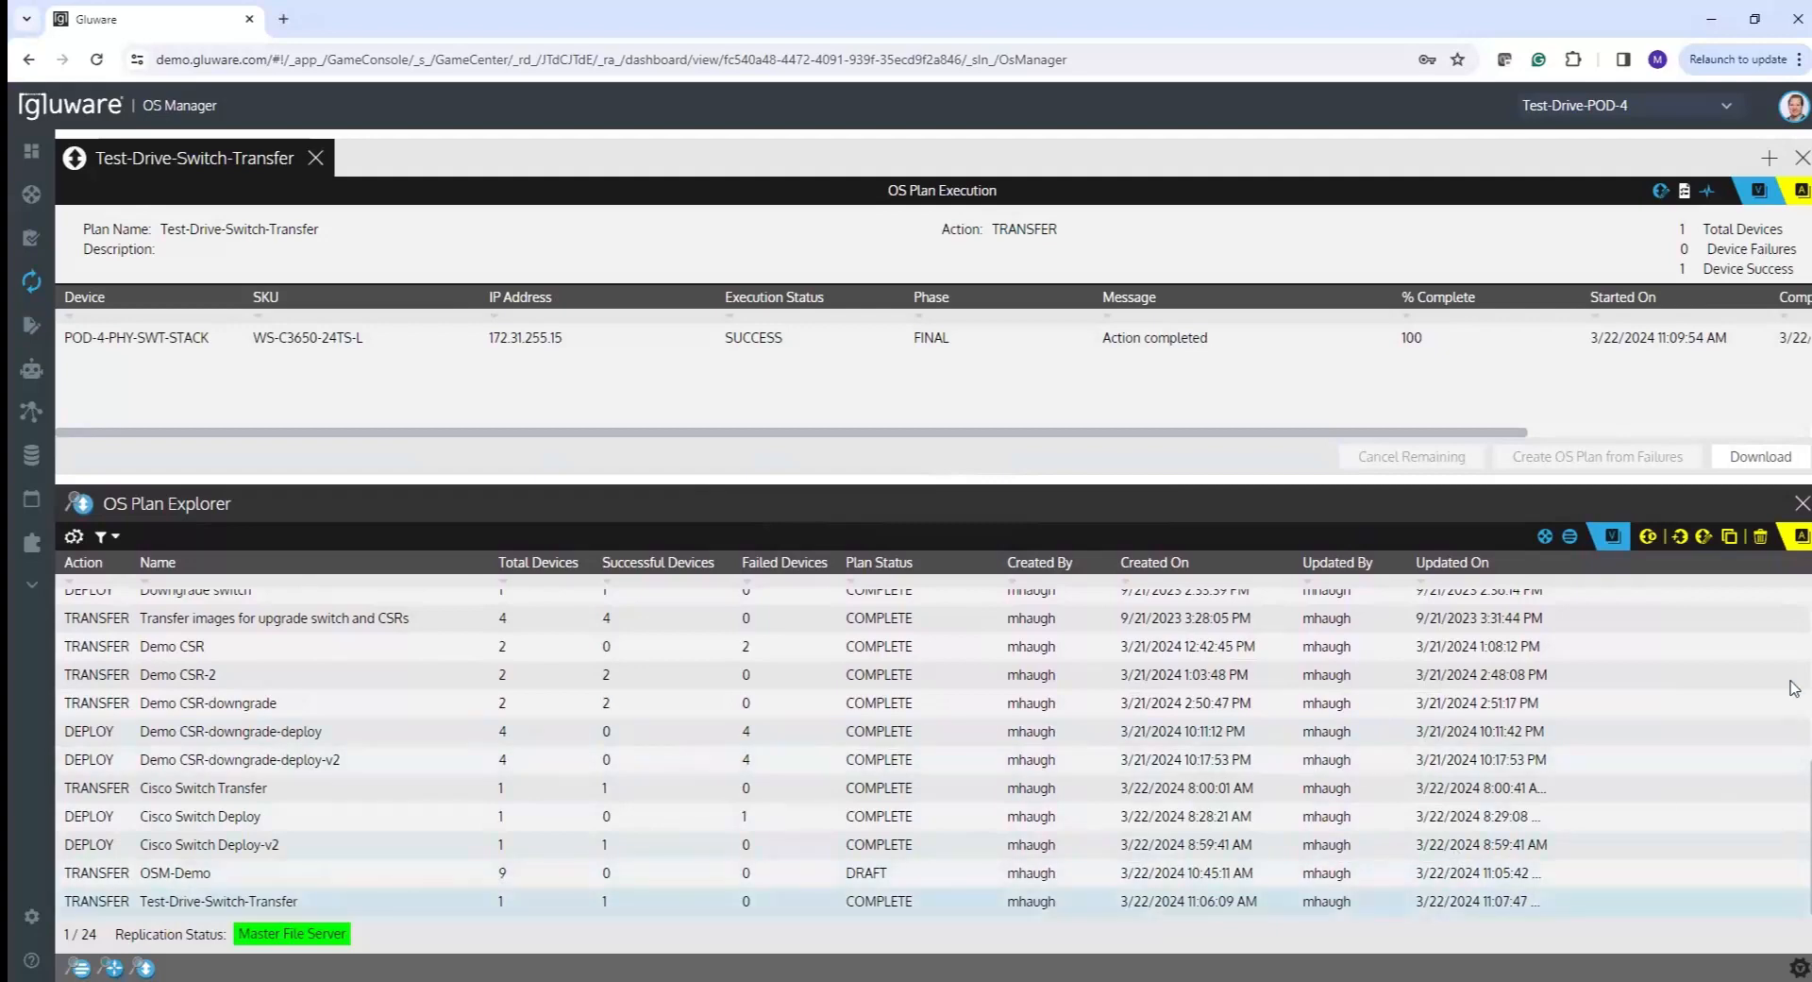
# - Clone the transfer plan as Test-Drive-Switch-Deploy-Upgrade with plan action Deploy New Image
pyautogui.click(1729, 536)
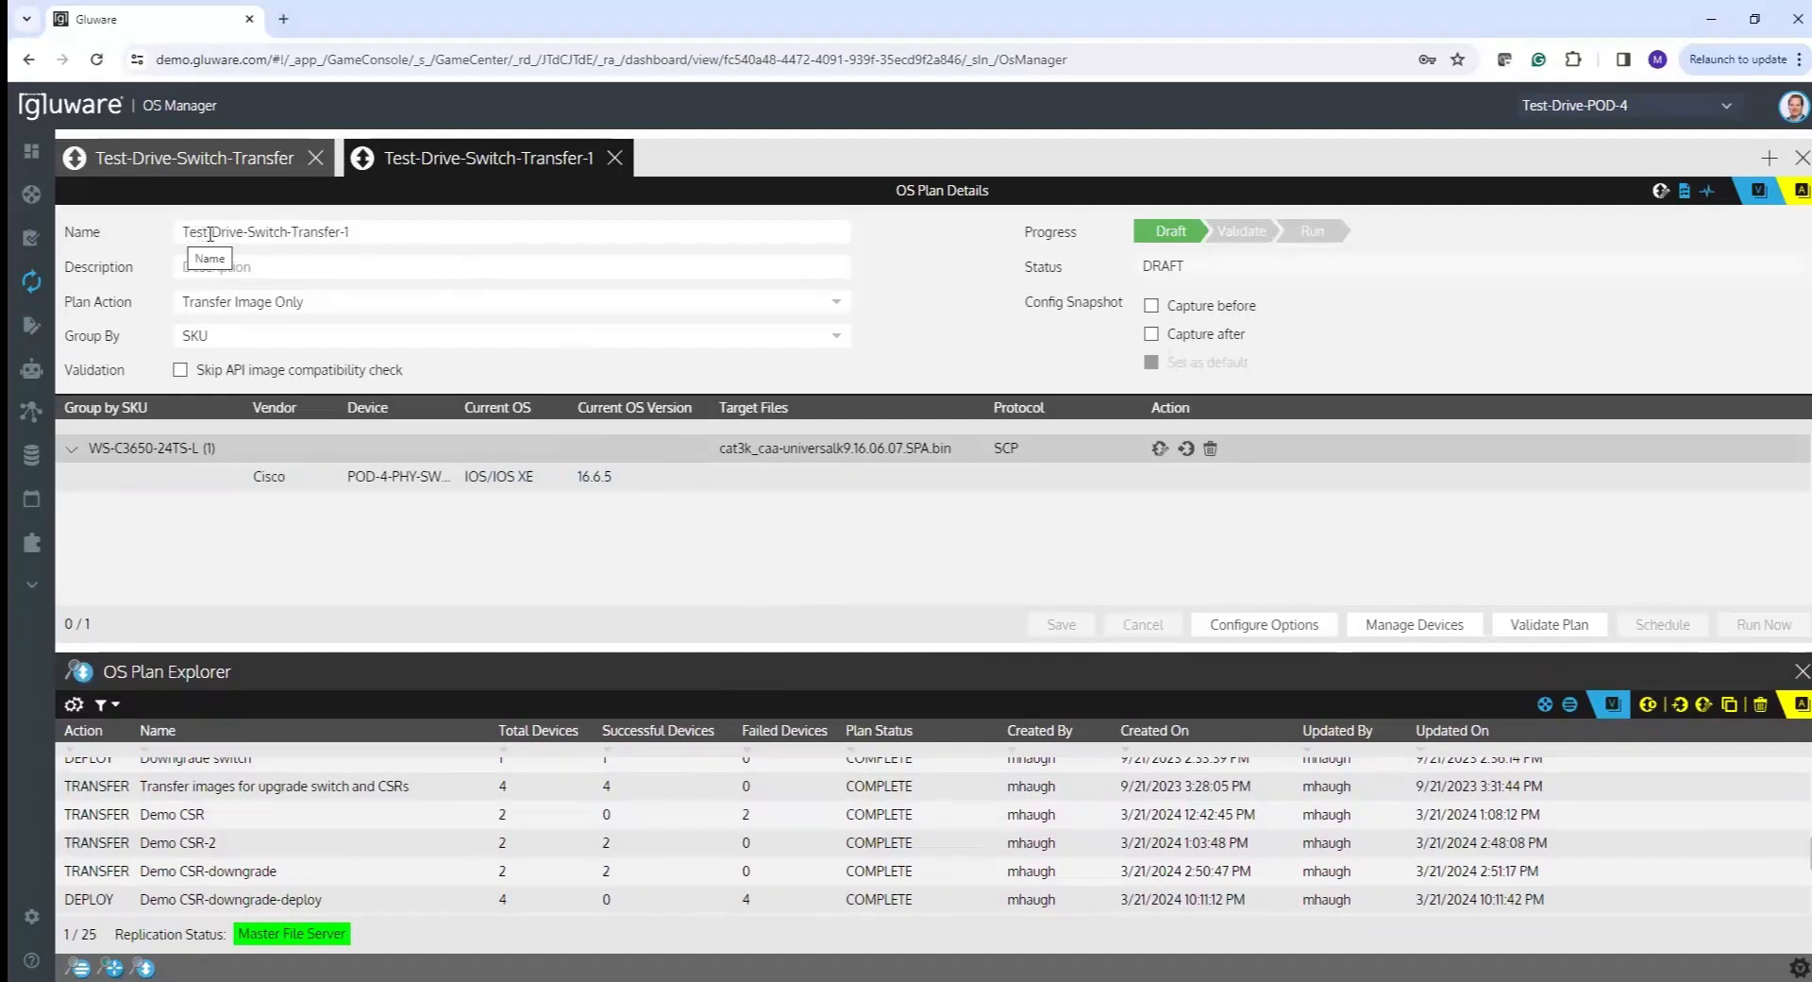
pyautogui.moveTo(293, 230); pyautogui.dragTo(434, 234)
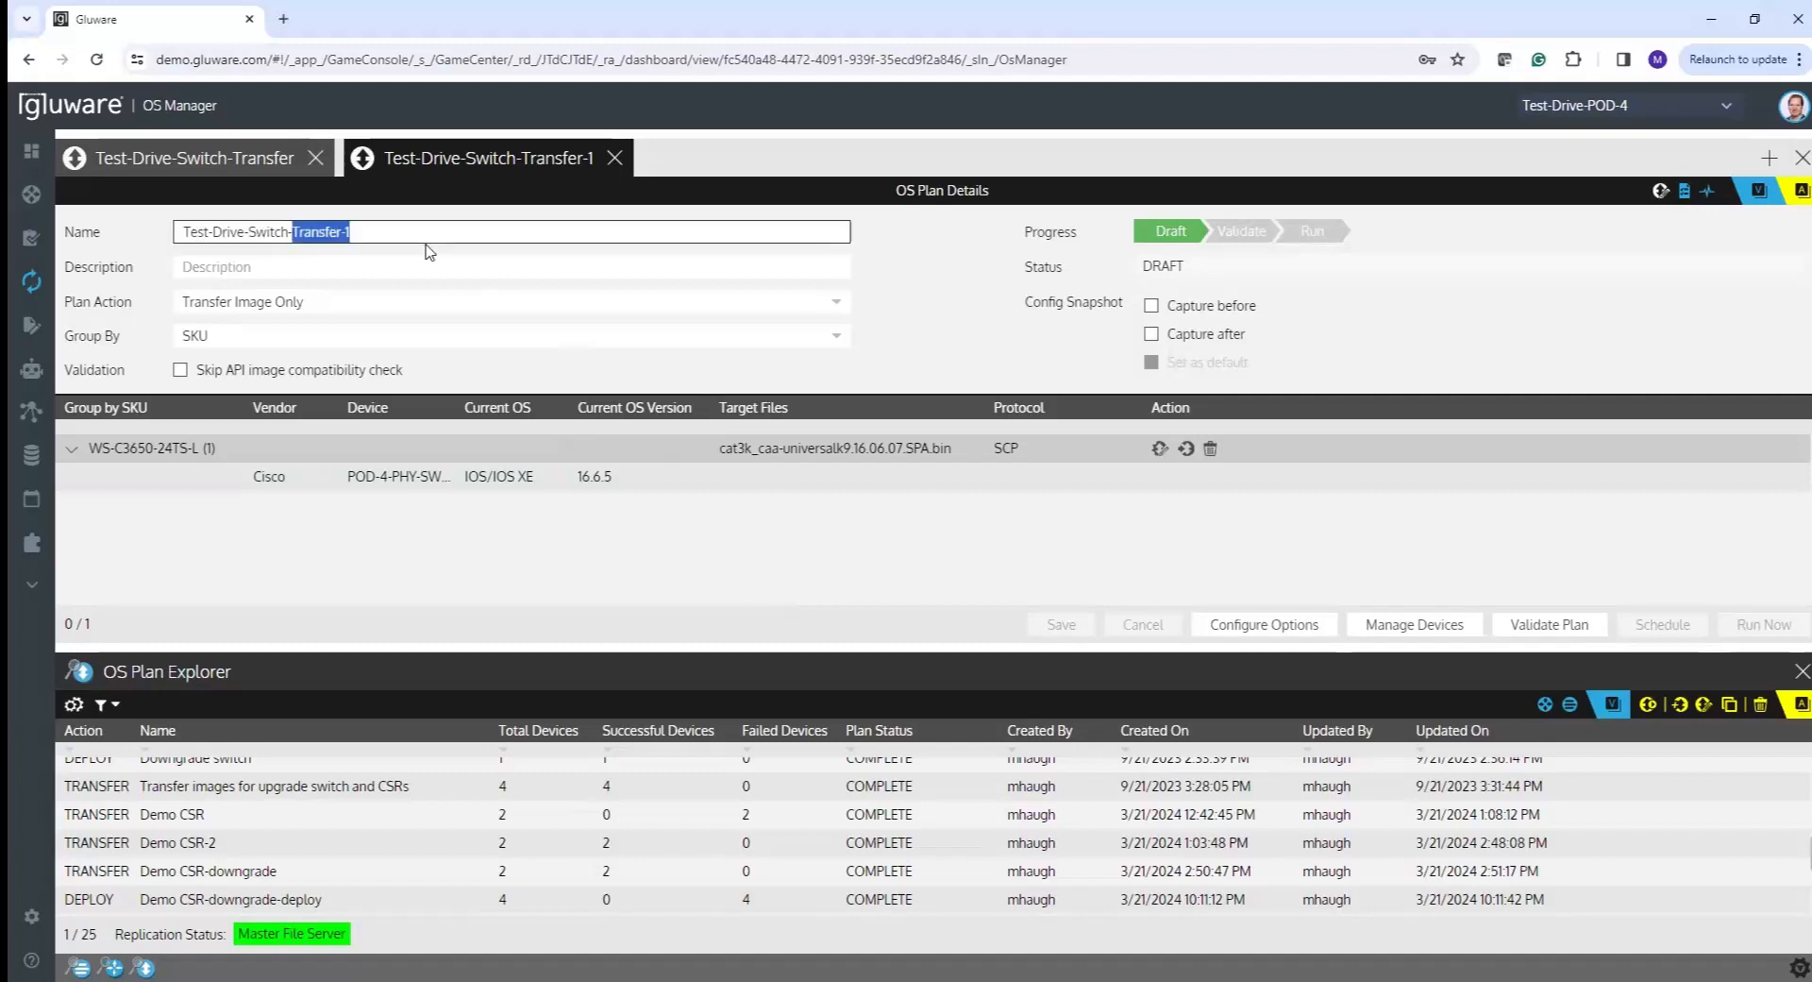
pyautogui.write('Deplo')
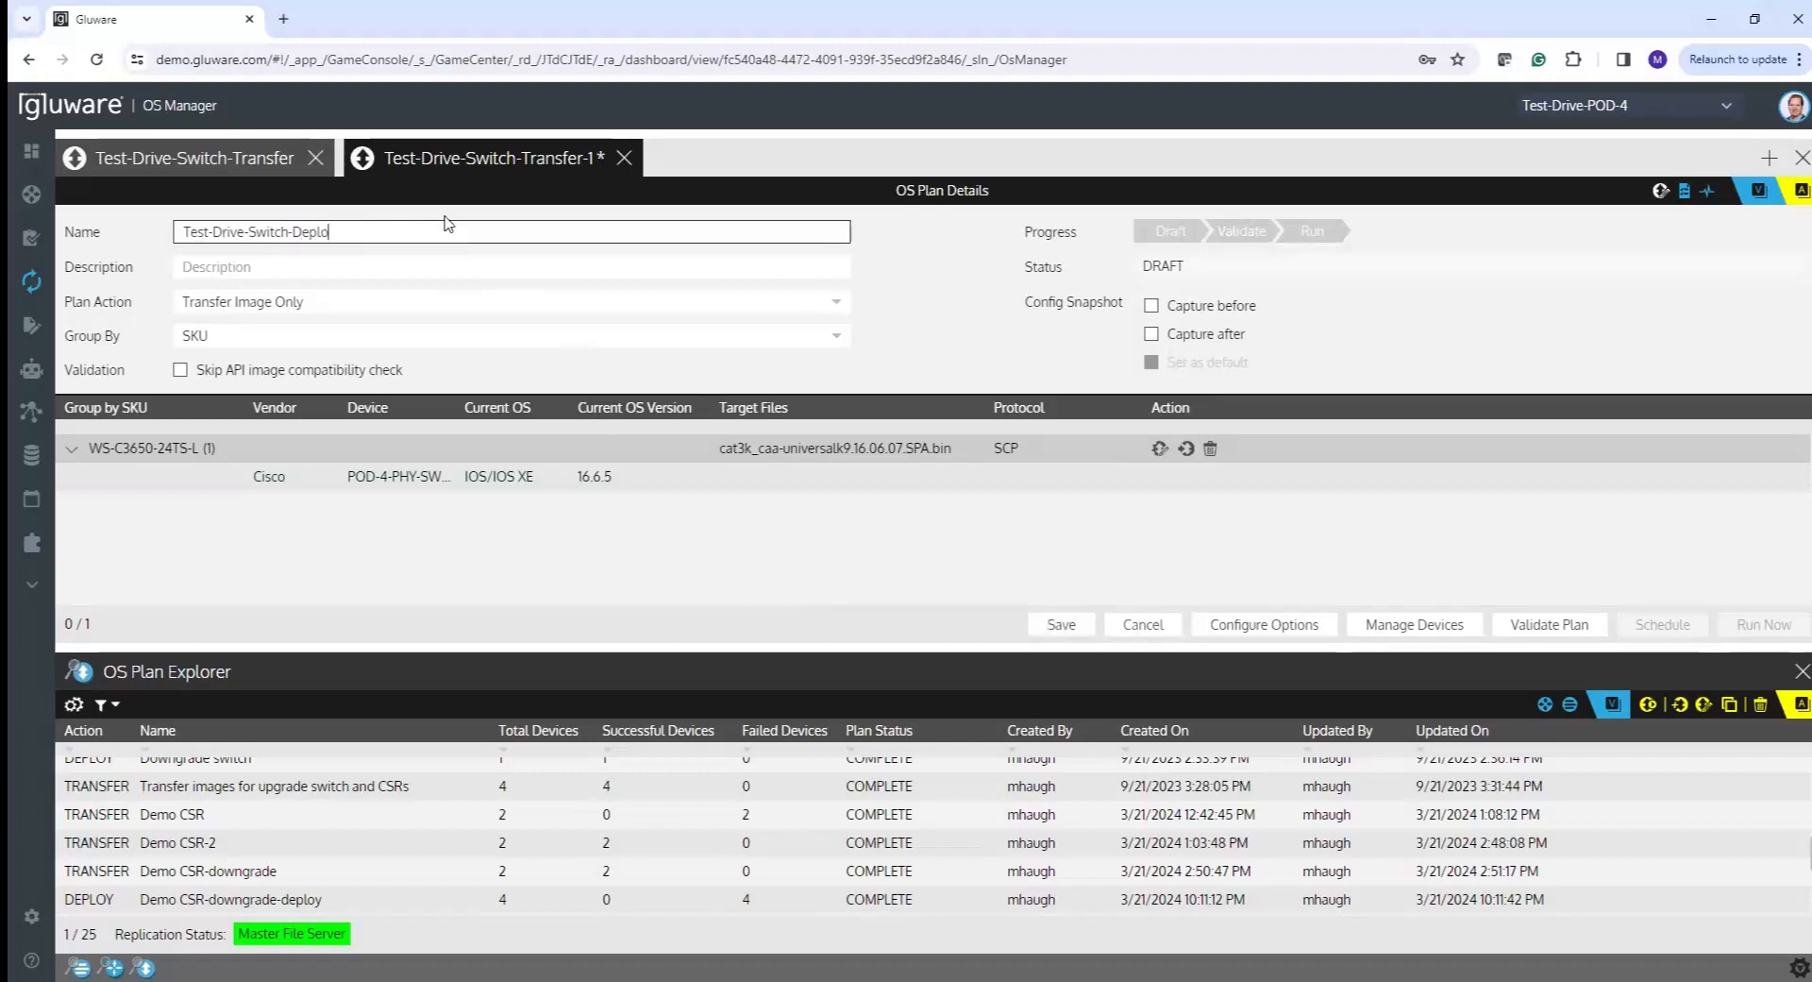
pyautogui.write('y-Upgrade')
pyautogui.click(299, 304)
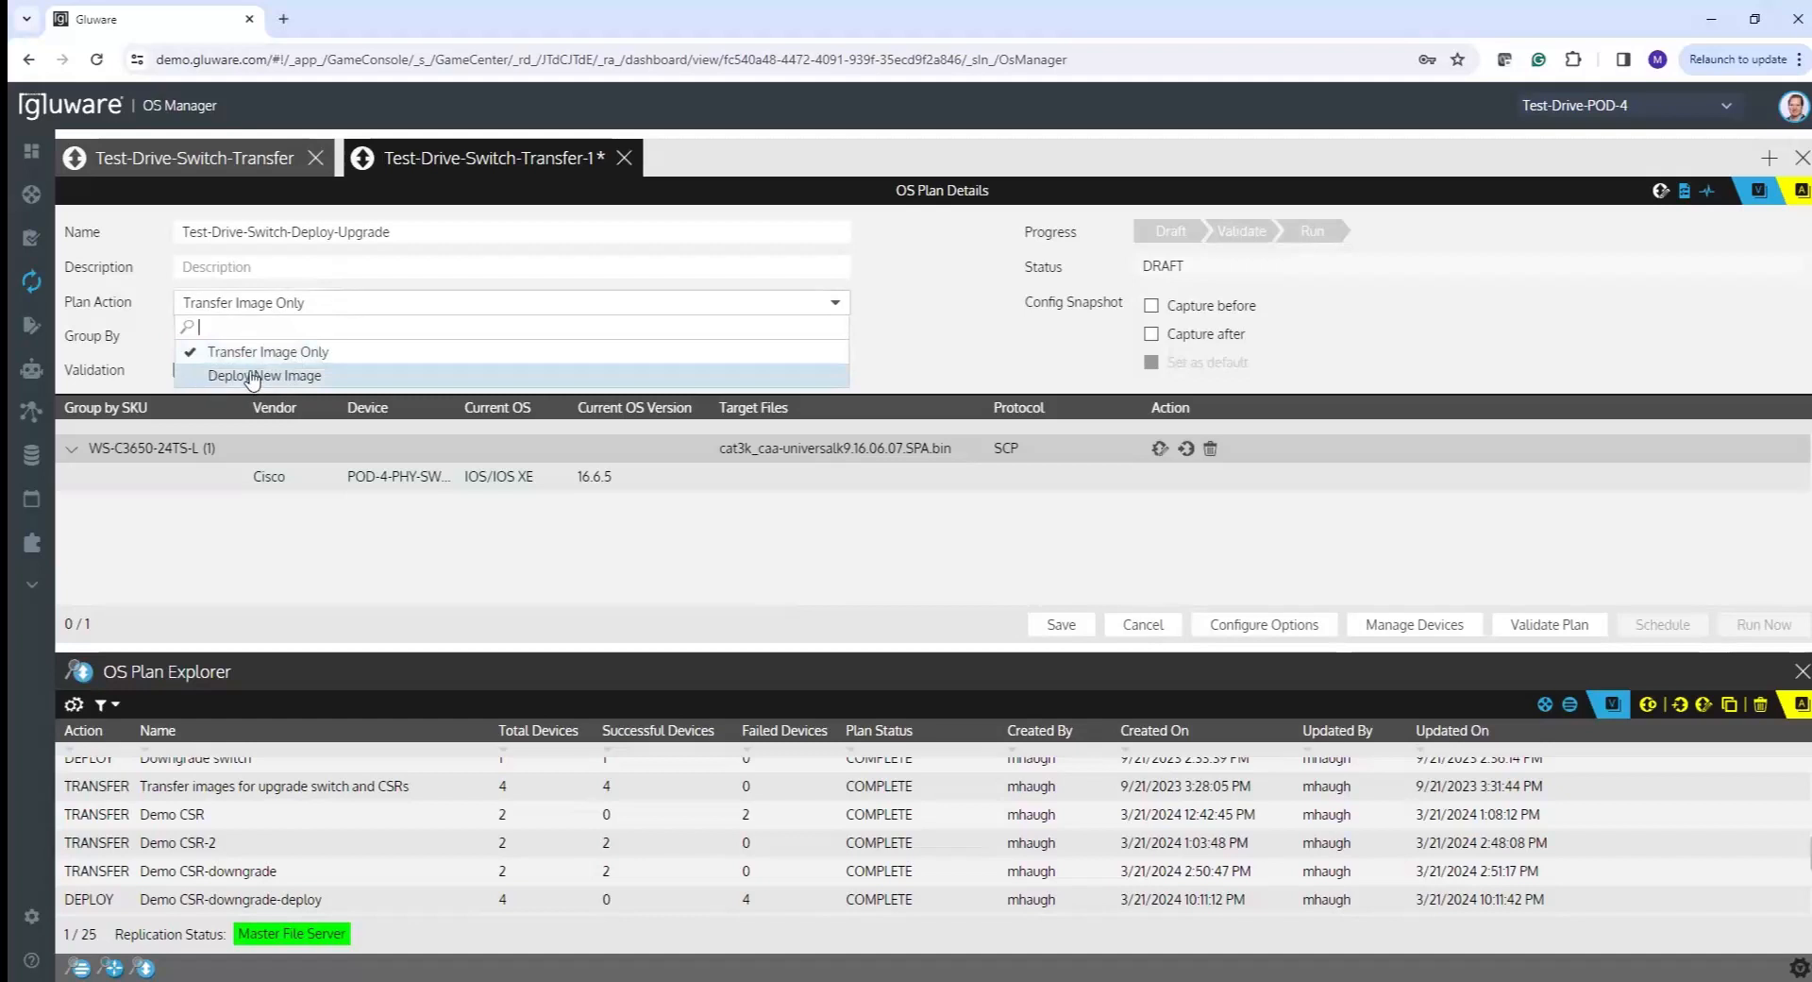
pyautogui.click(222, 377)
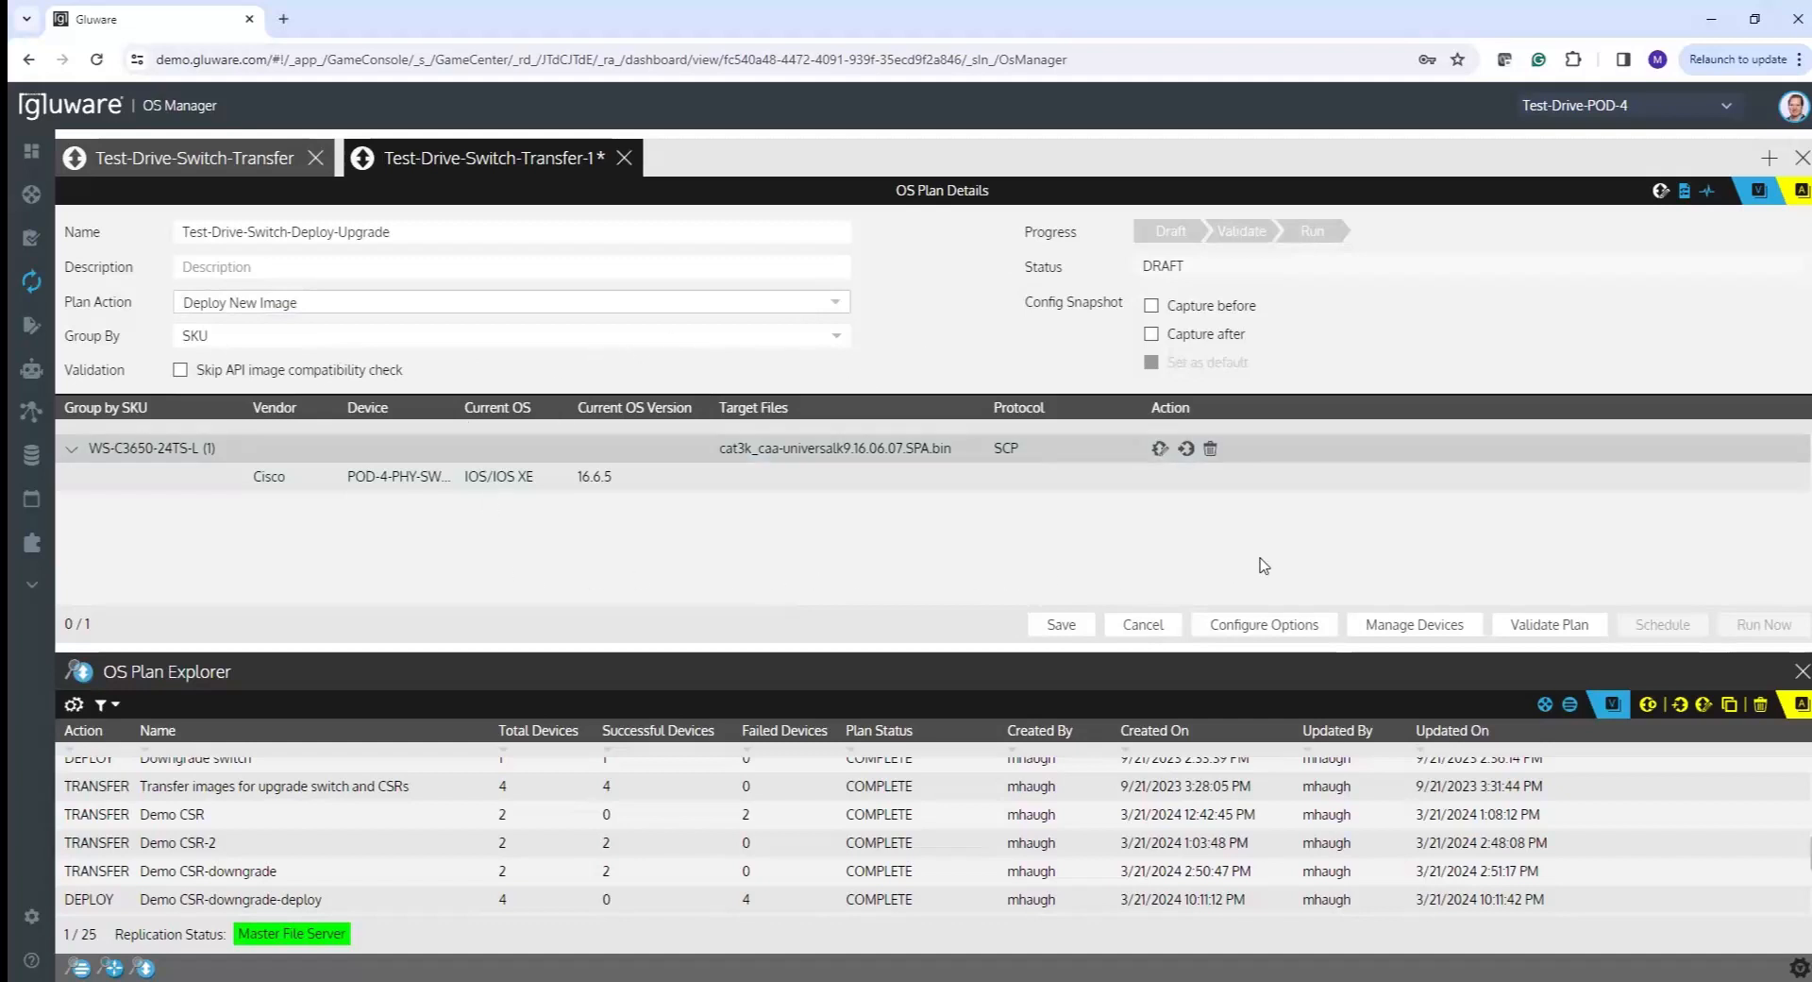
# - Validate the Test-Drive-Switch-Deploy-Upgrade plan and return to its details
pyautogui.click(1540, 627)
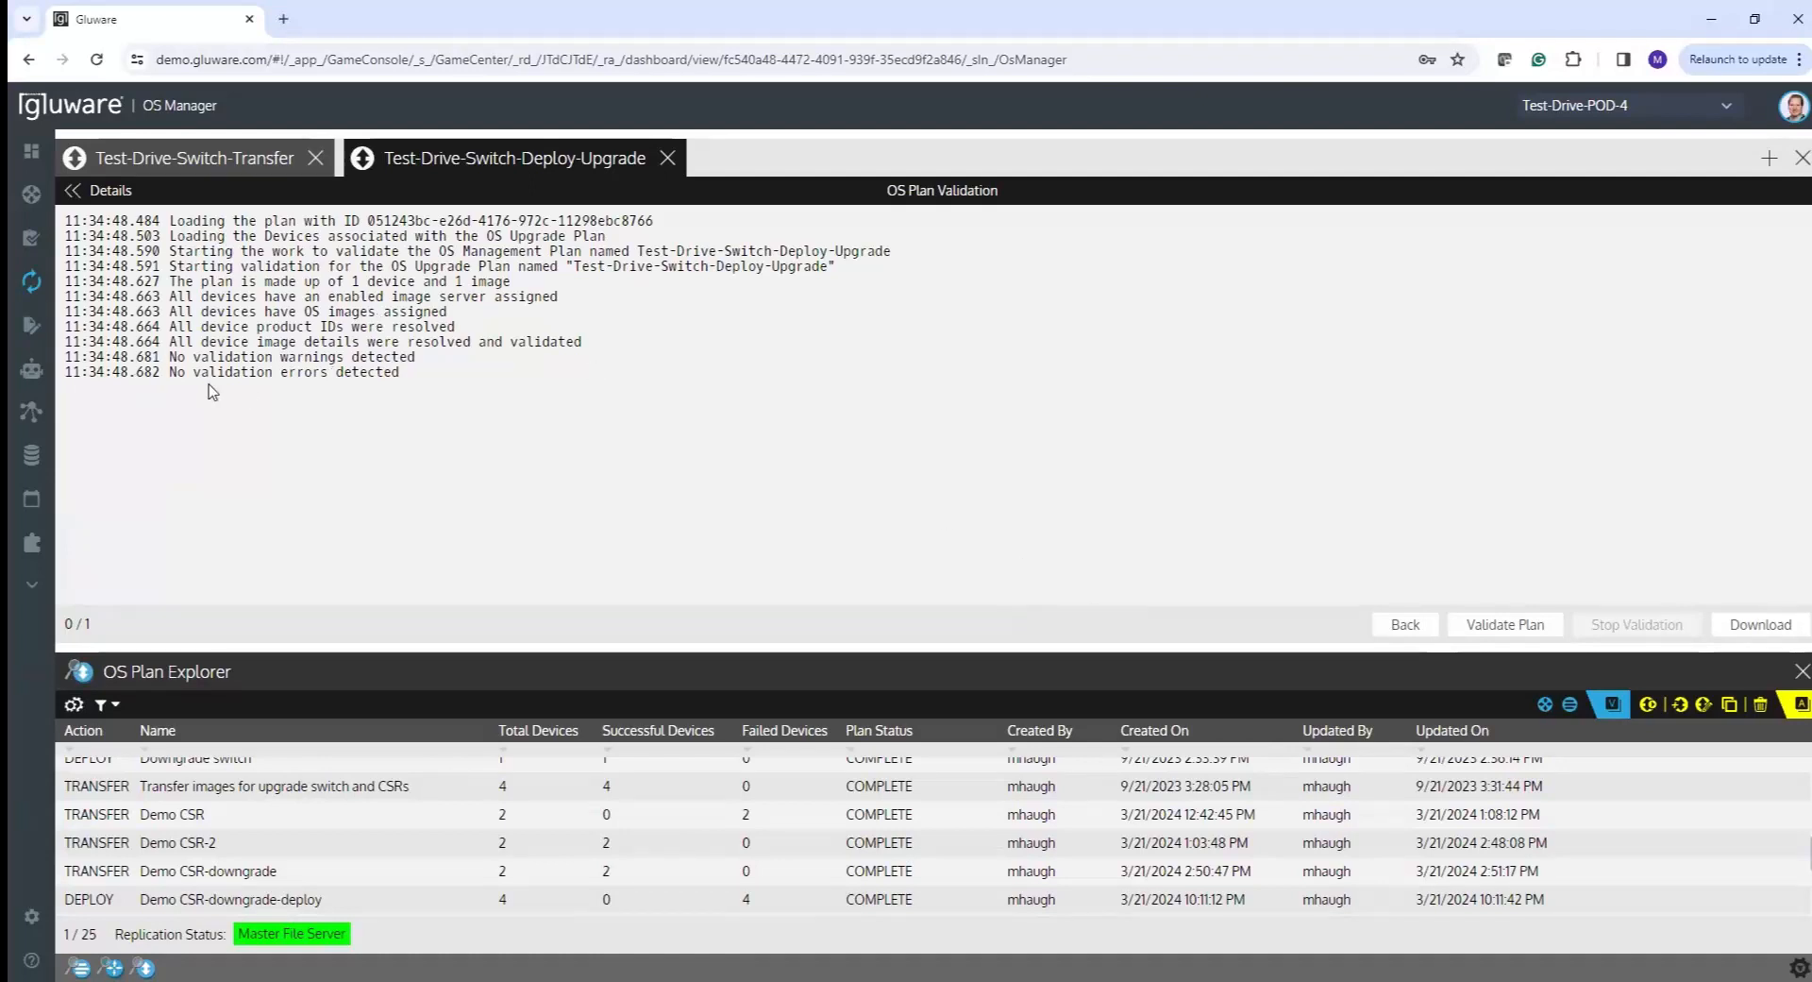
pyautogui.click(1399, 627)
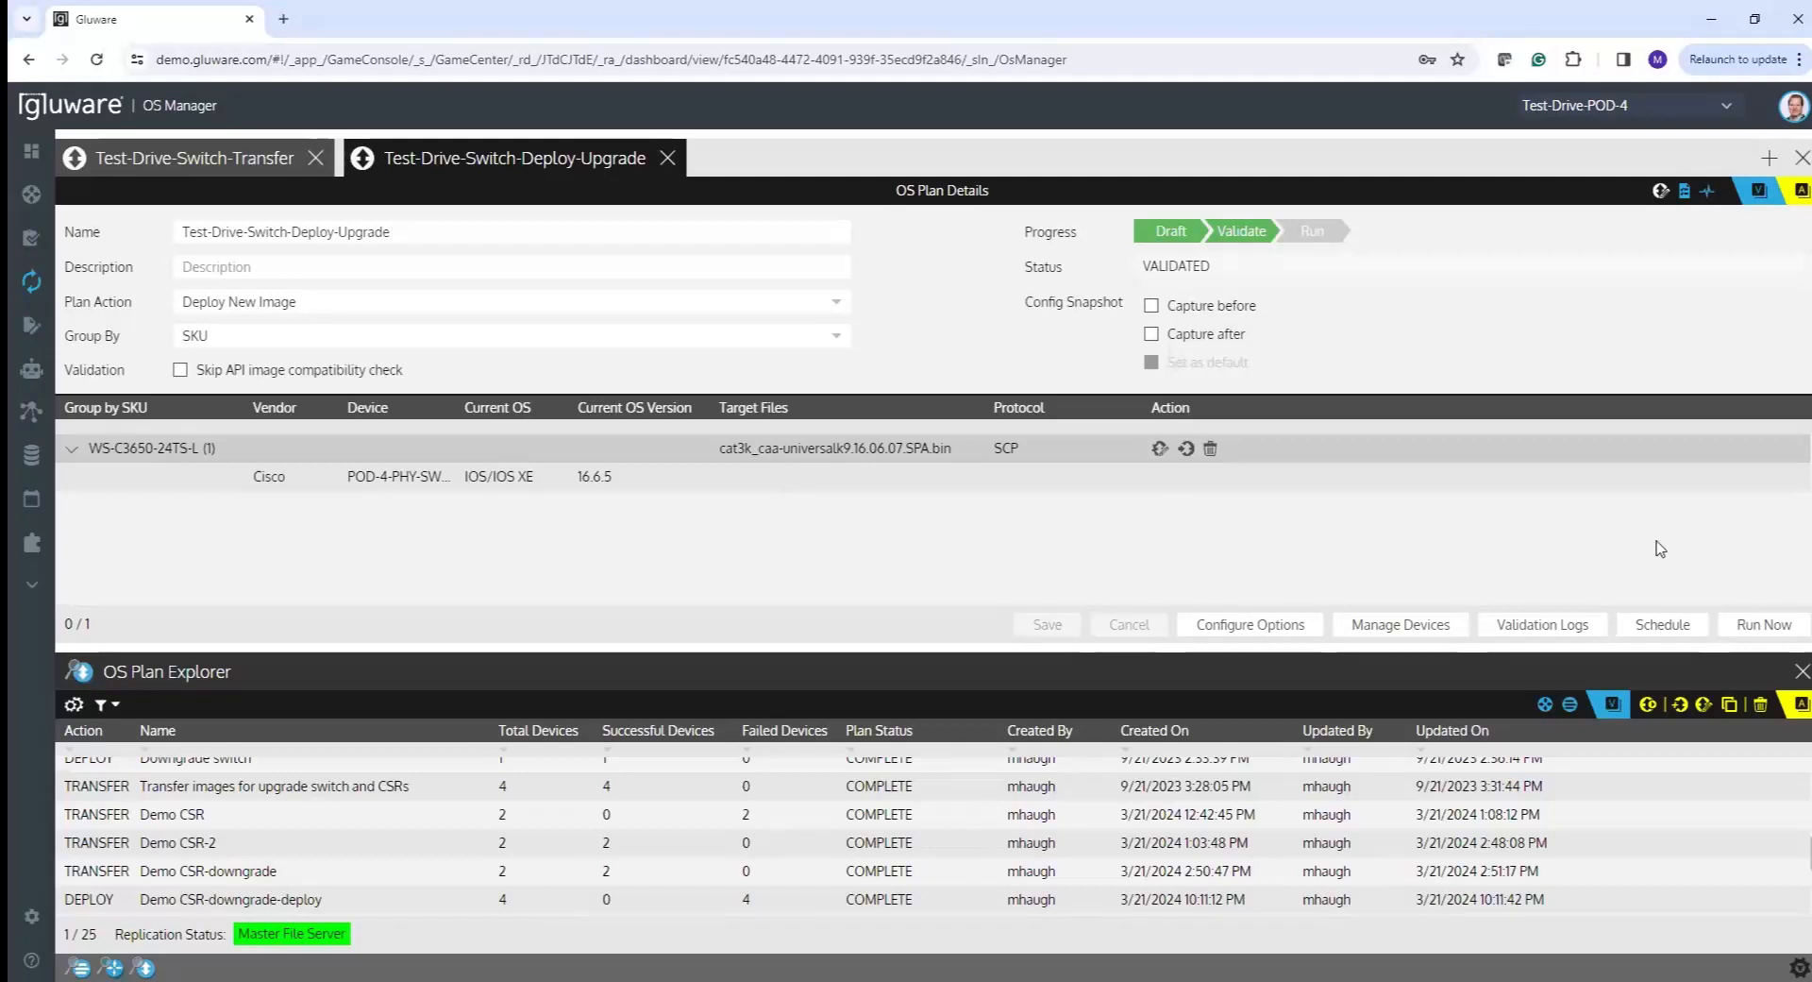
# - Run the plan under its default run name and open the switch stack's full execution log
pyautogui.click(1737, 629)
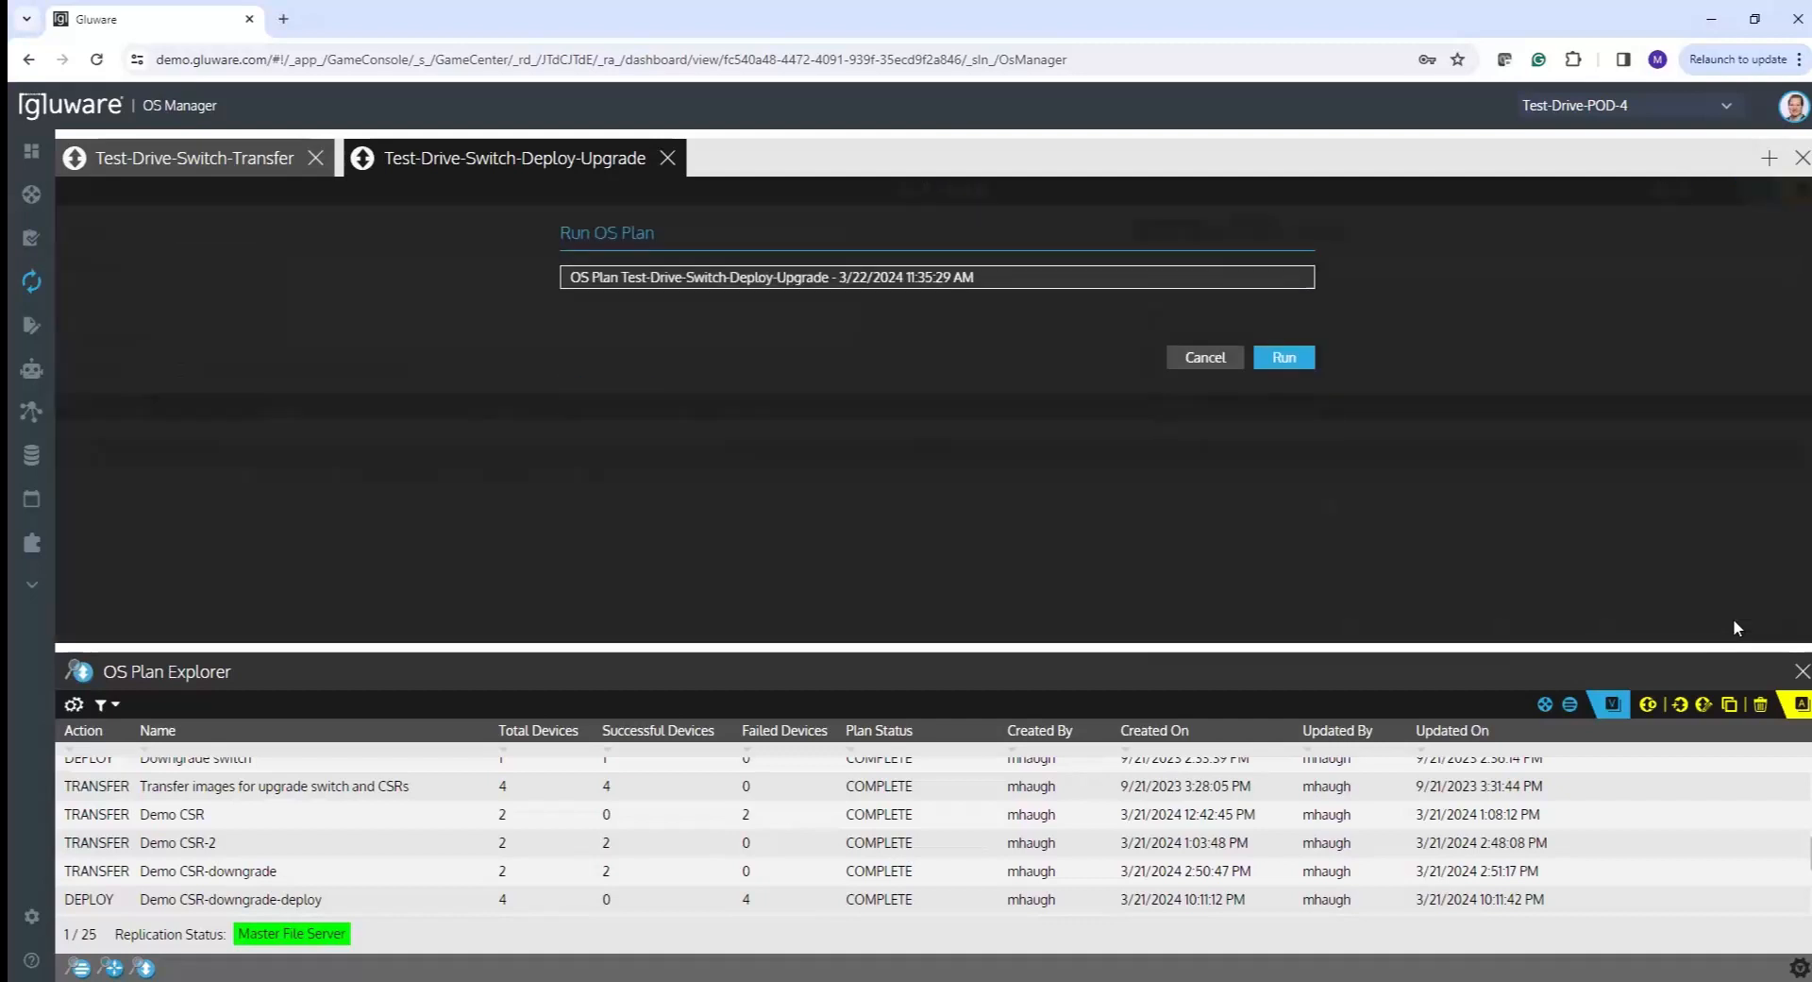
pyautogui.click(1284, 358)
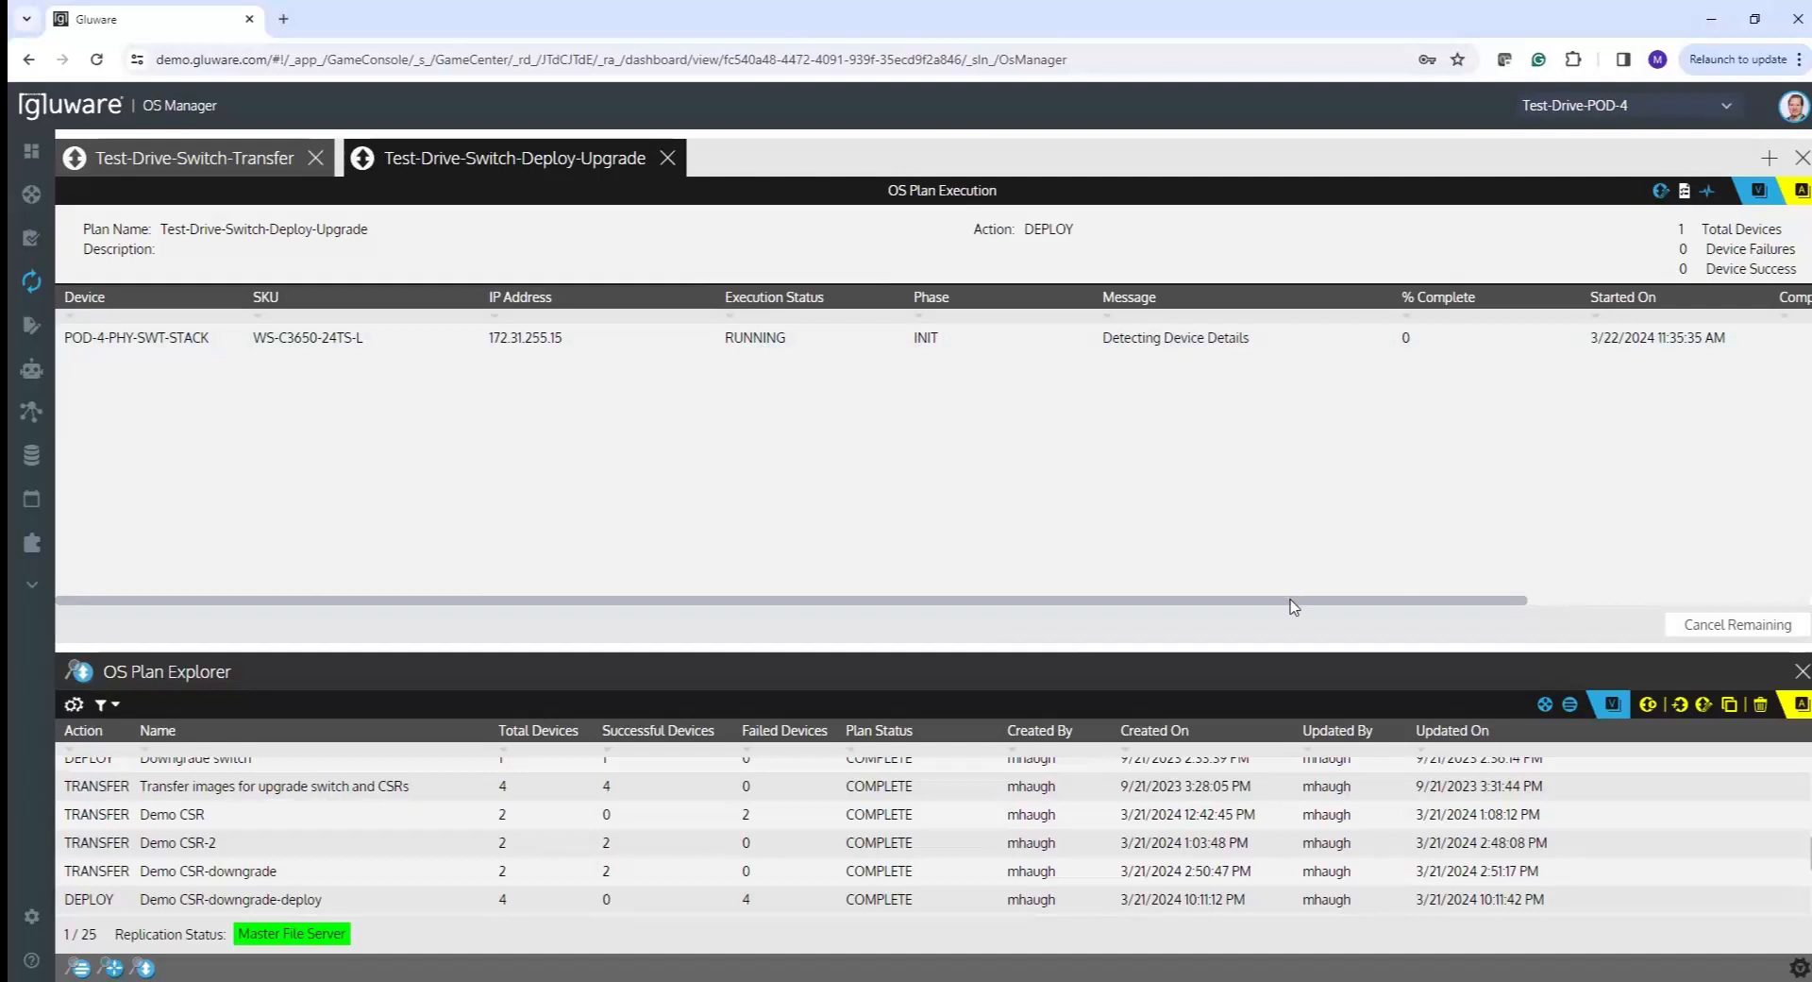
pyautogui.moveTo(1293, 606); pyautogui.dragTo(1521, 612)
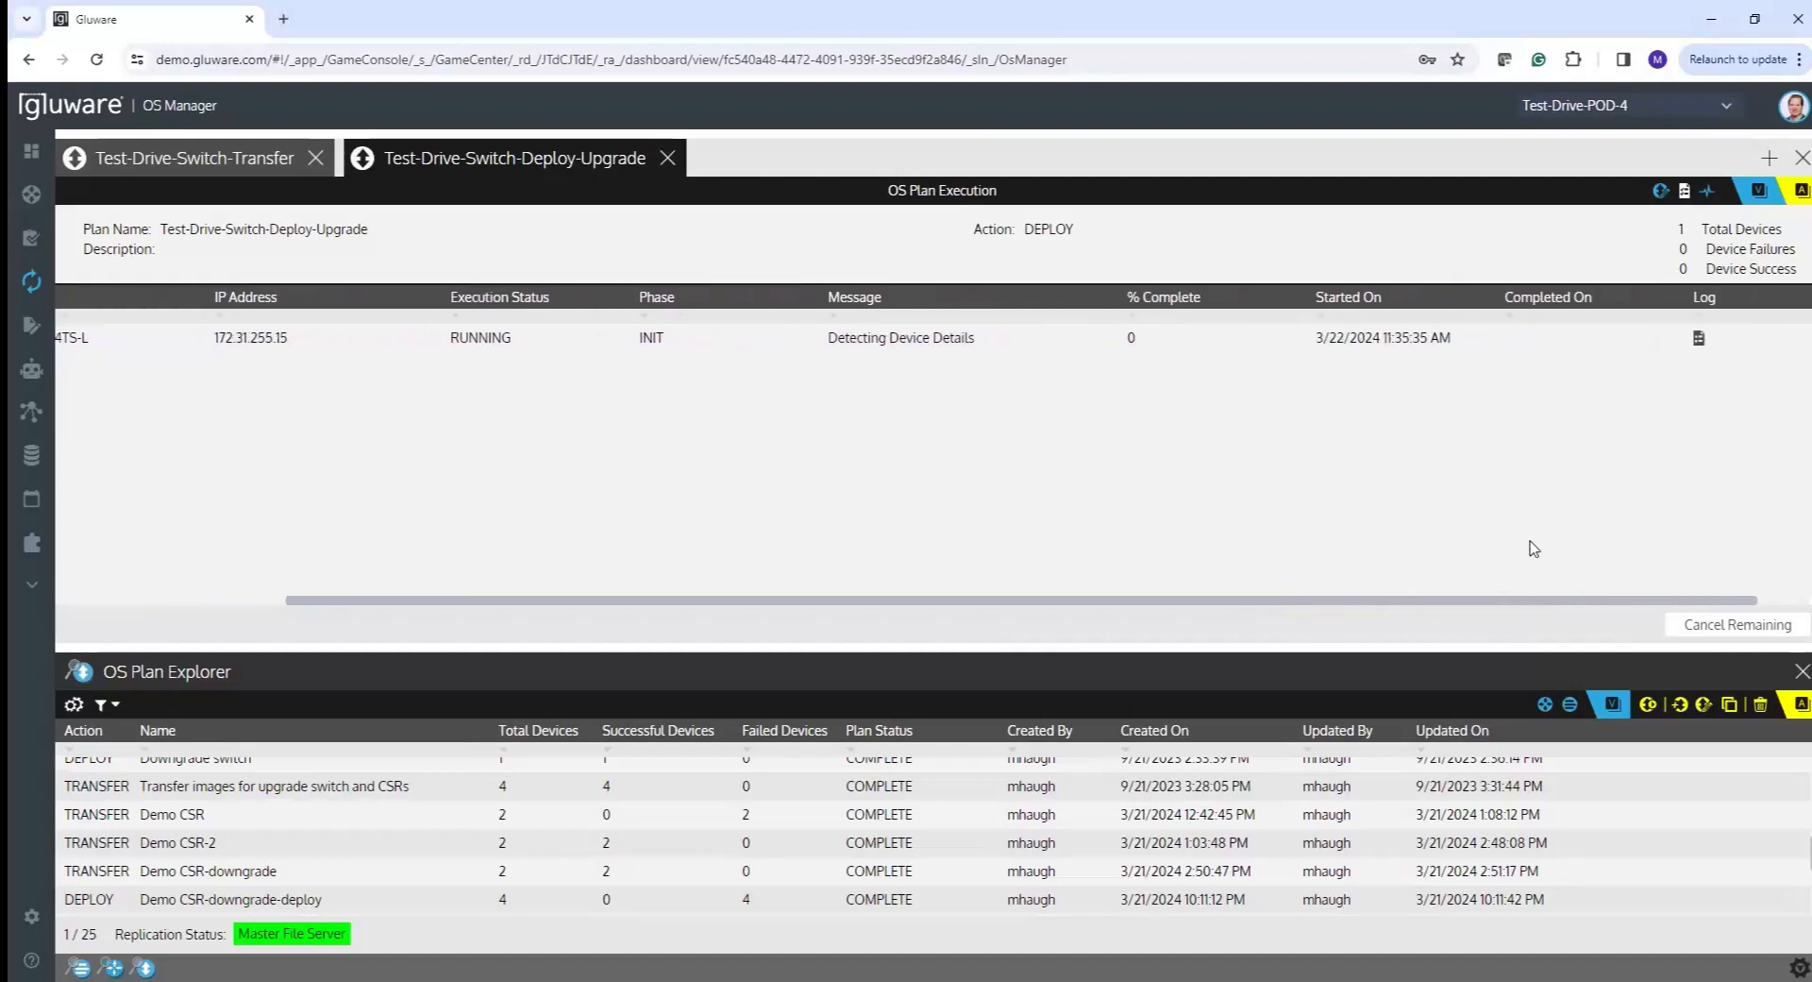
pyautogui.click(1700, 342)
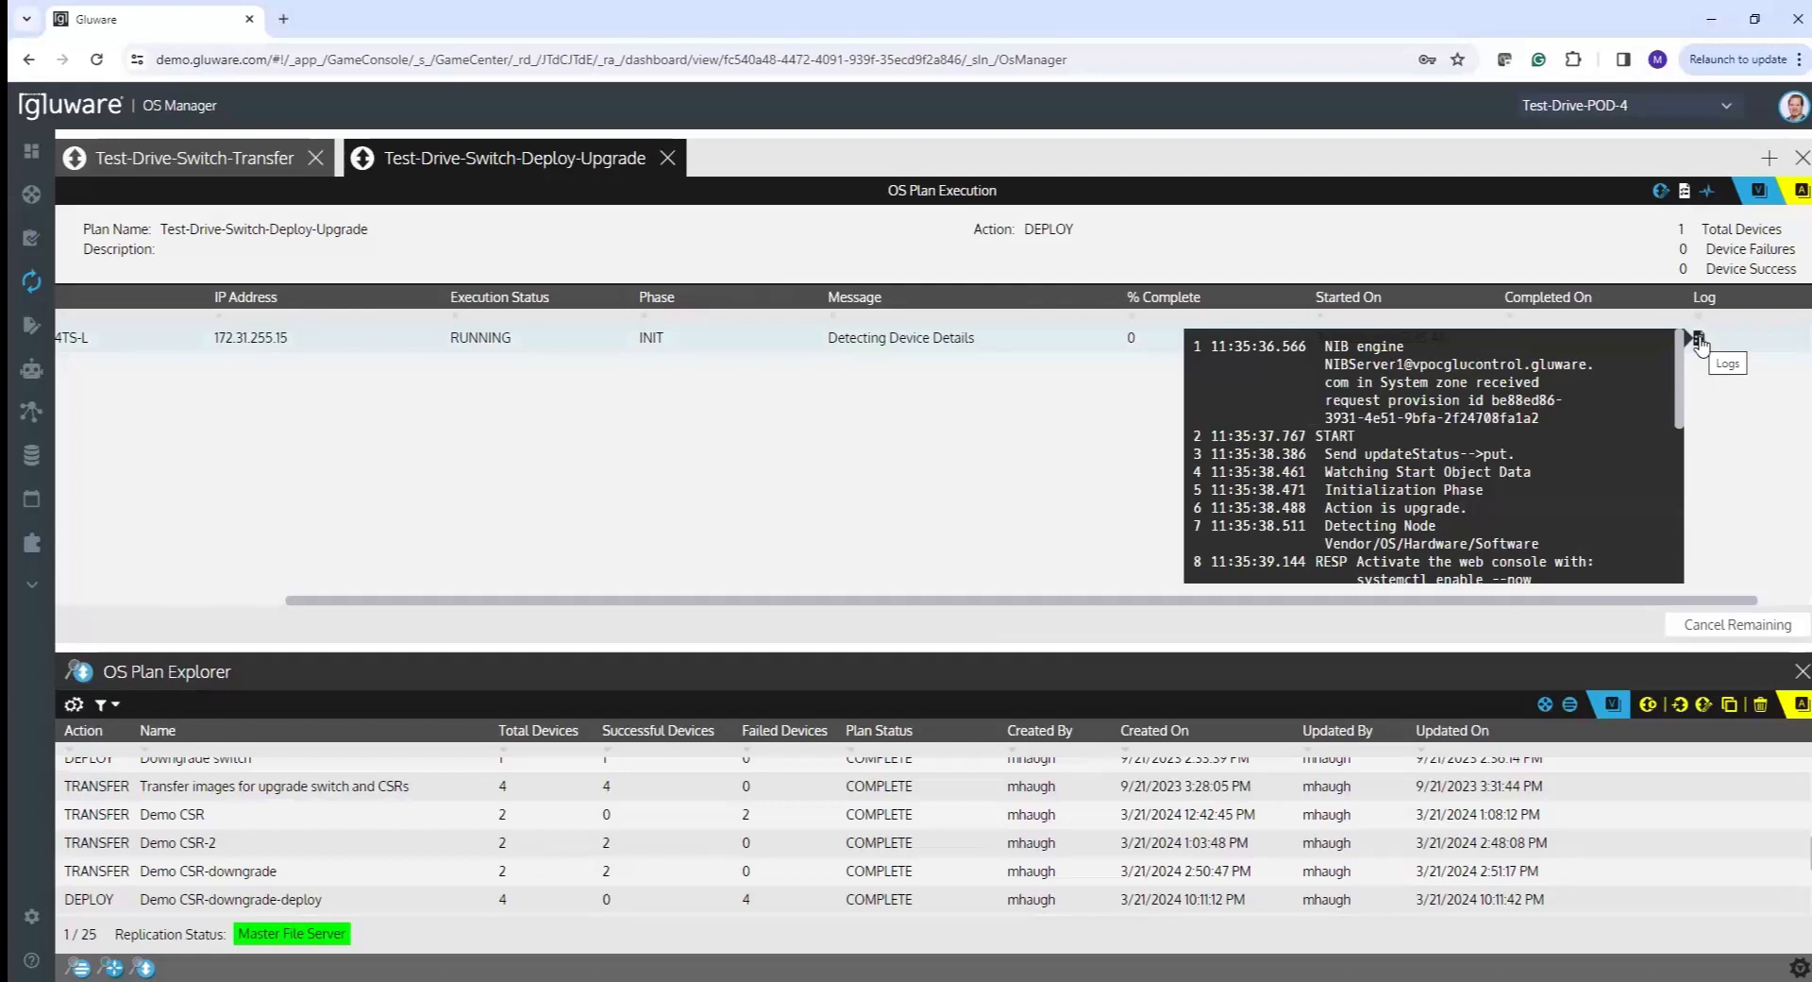
pyautogui.click(1699, 342)
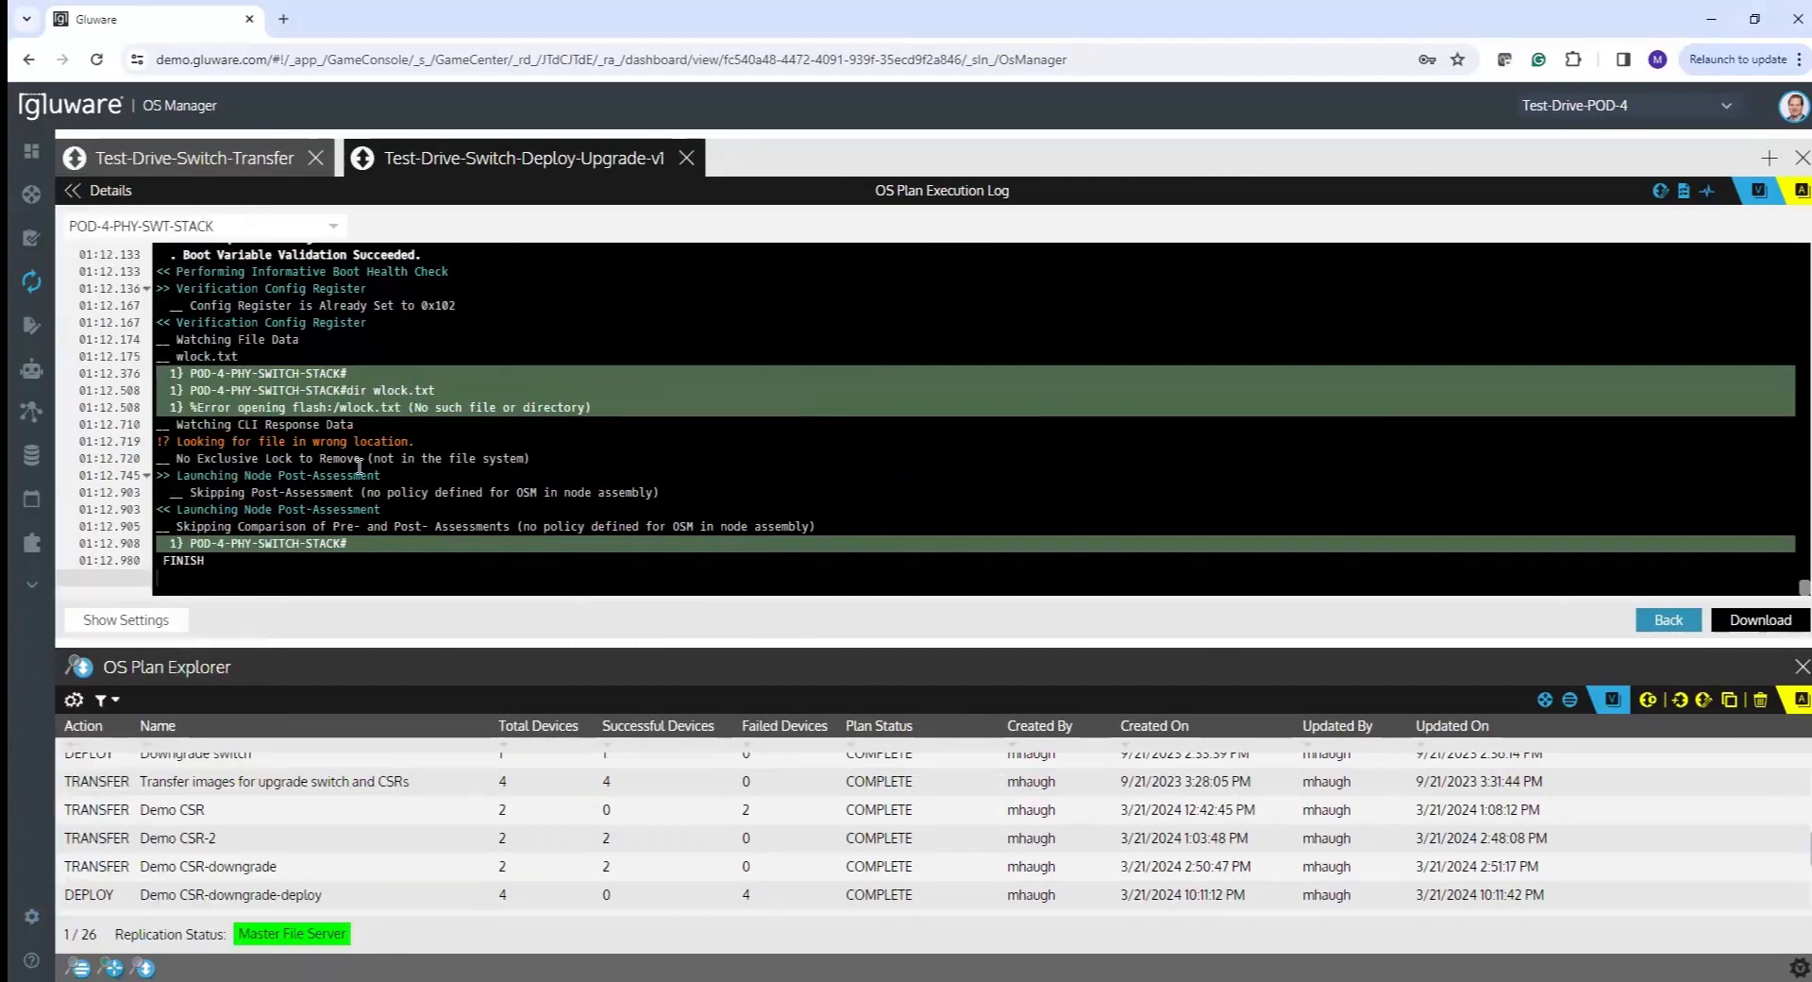
# - Go back from the log to the Test-Drive-Switch-Deploy-Upgrade-v1 execution summary
pyautogui.click(118, 191)
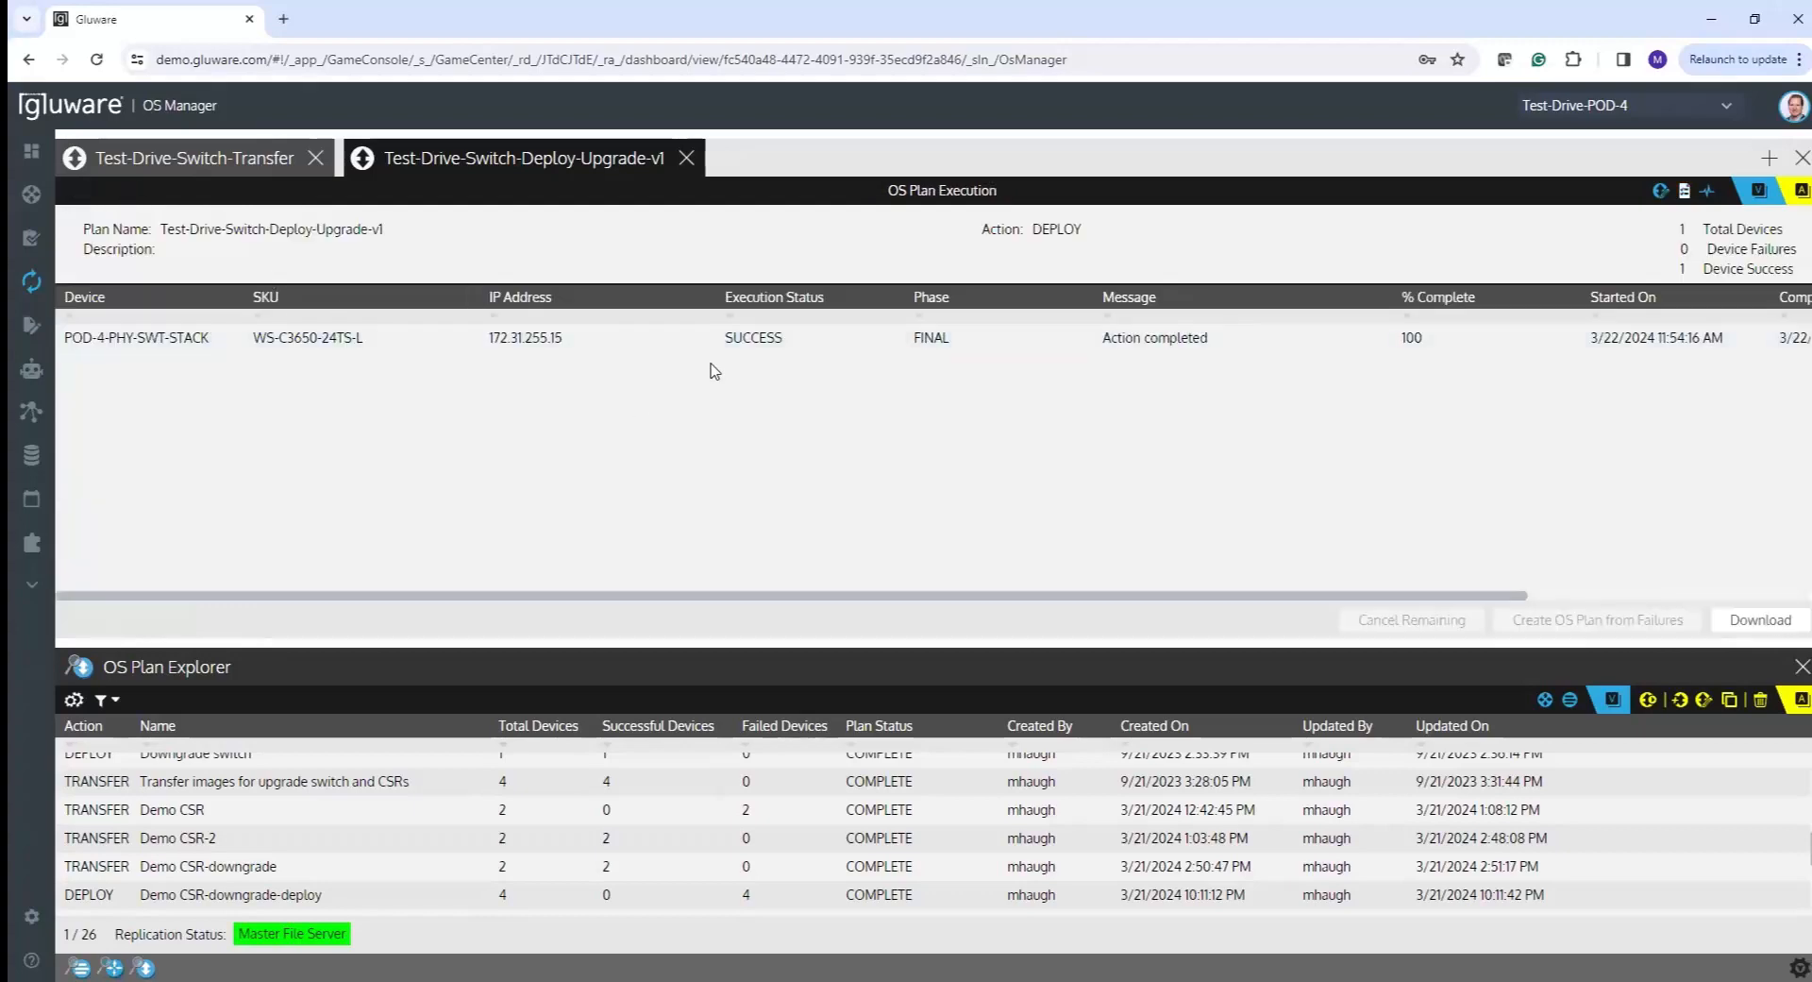